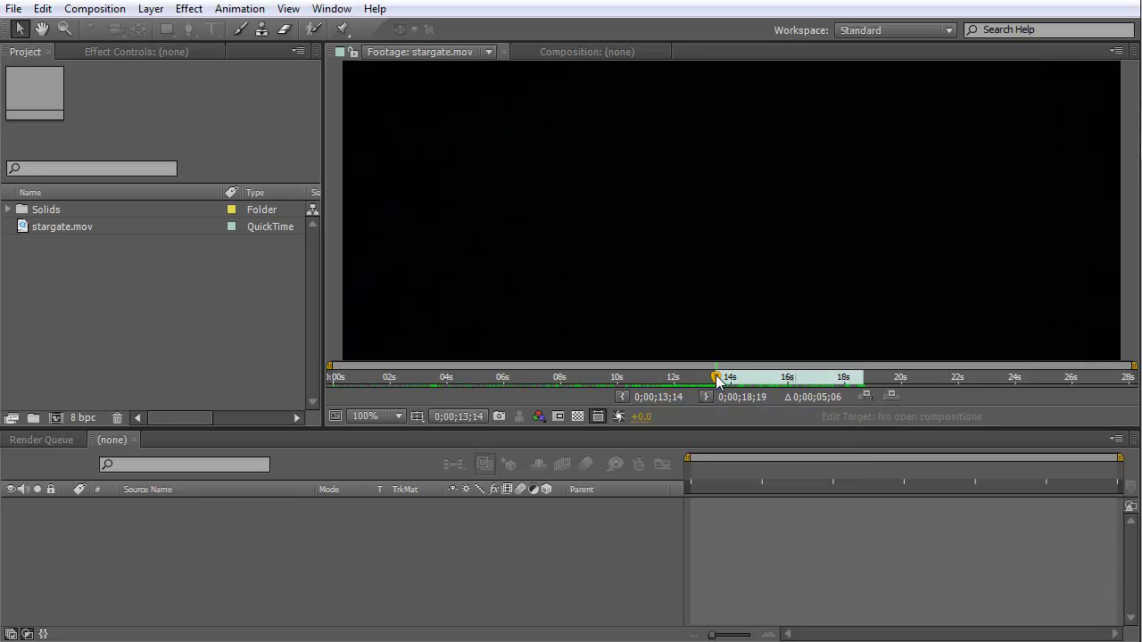
Step: Review the star tunnel section of the stargate.mov footage between about 13 and 18 seconds
mouse_move(717, 379)
left_mouse_down()
mouse_move(640, 382)
mouse_move(866, 378)
mouse_move(724, 378)
mouse_move(746, 379)
left_mouse_up()
key("space")
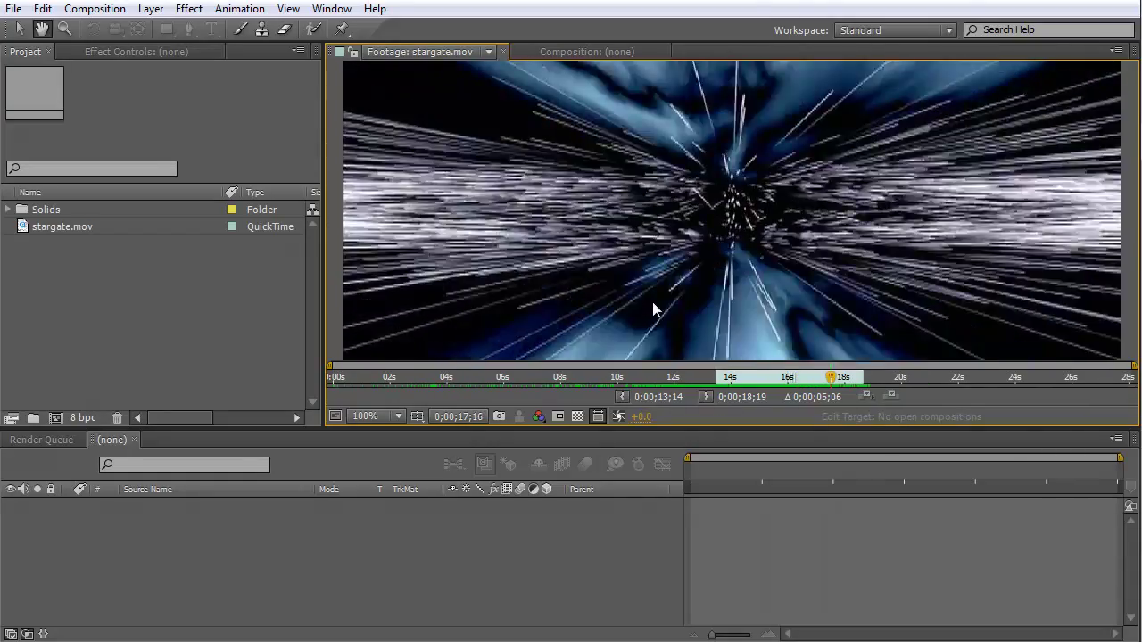
mouse_move(750, 379)
left_mouse_down()
mouse_move(683, 381)
mouse_move(768, 378)
left_mouse_up()
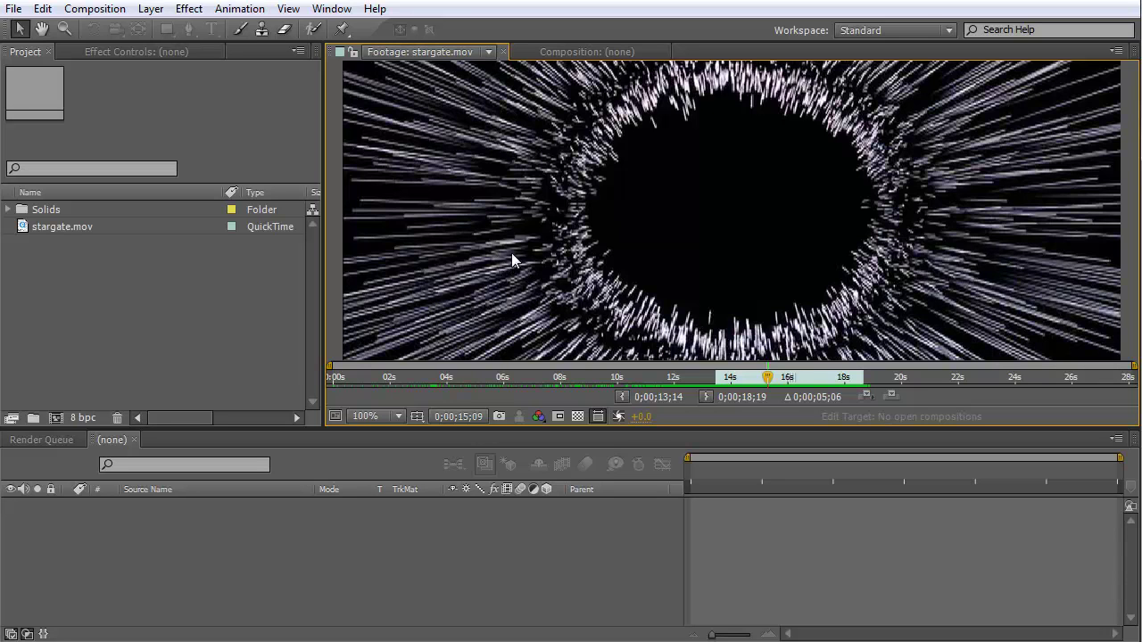
left_click_drag(681, 376, 732, 377)
Step: Delete the Solids folder and stargate.mov from the project
left_click_drag(73, 275, 44, 209)
key("Delete")
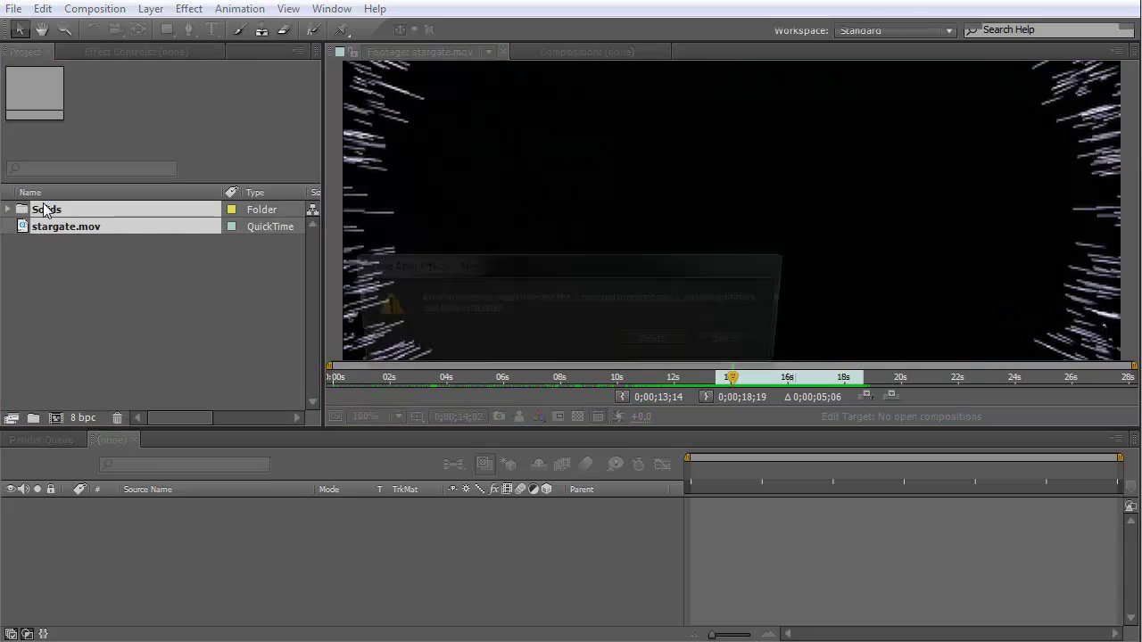
key("Return")
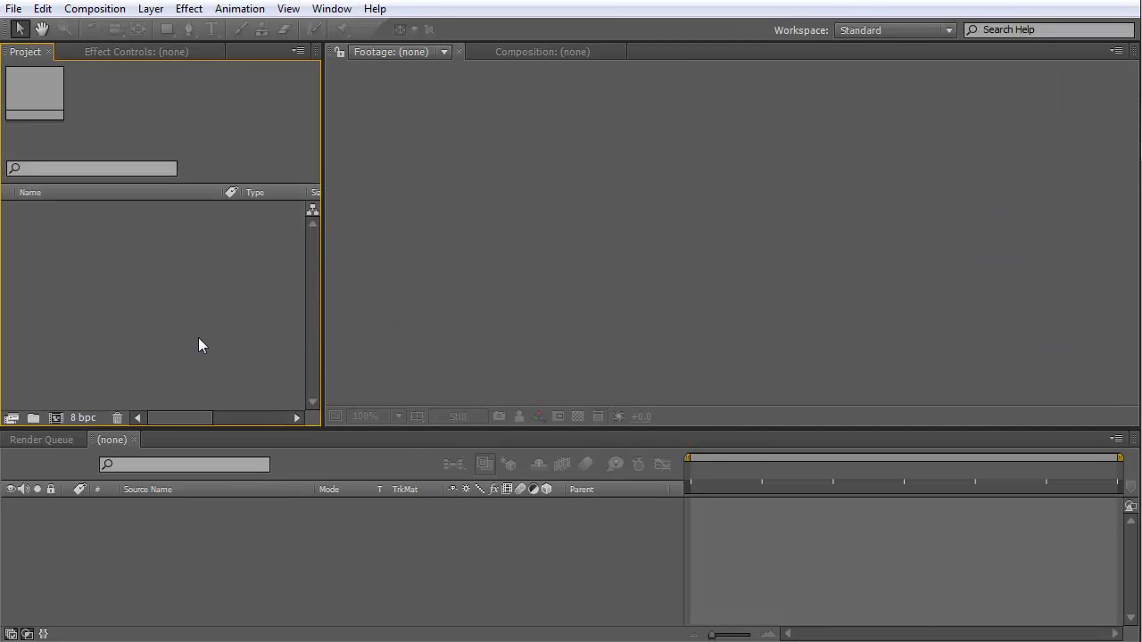
Step: Create a composition named Final Comp at 800 x 340 px, 23.976 frames per second, with a 6-second duration
left_click(94, 8)
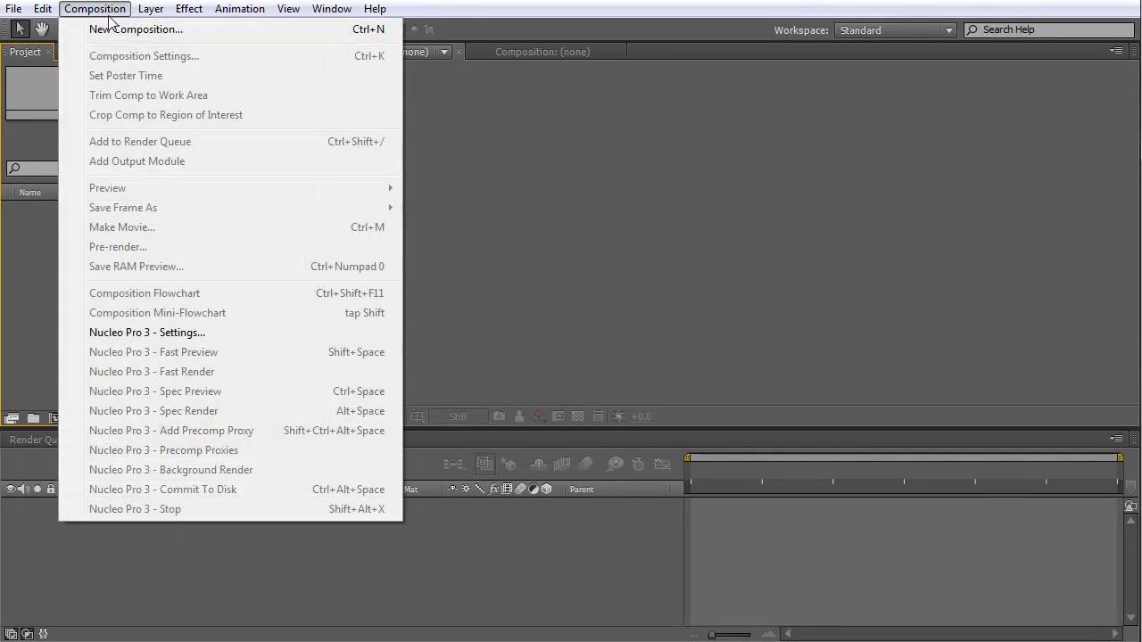
left_click(138, 28)
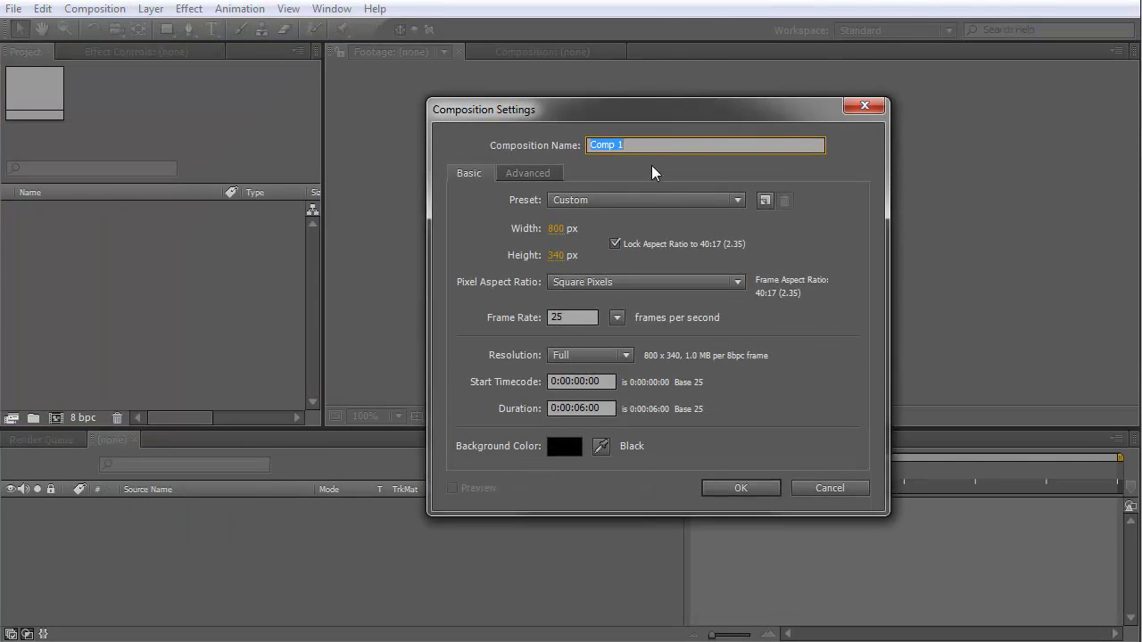
type("Final Comp")
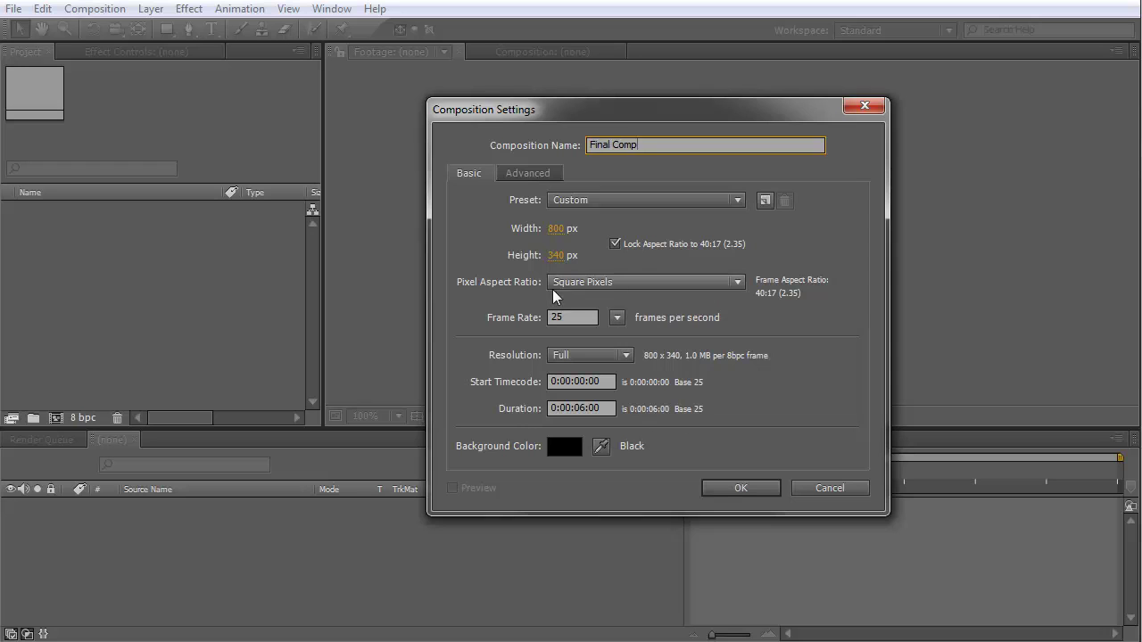
left_click(616, 319)
left_click(661, 398)
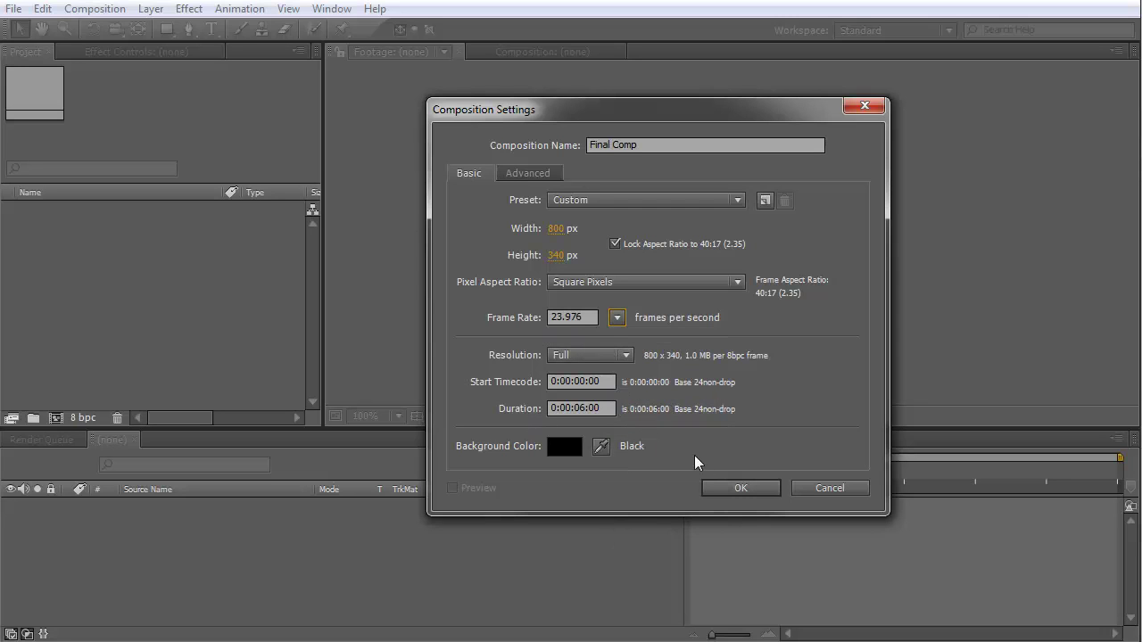
left_click(734, 489)
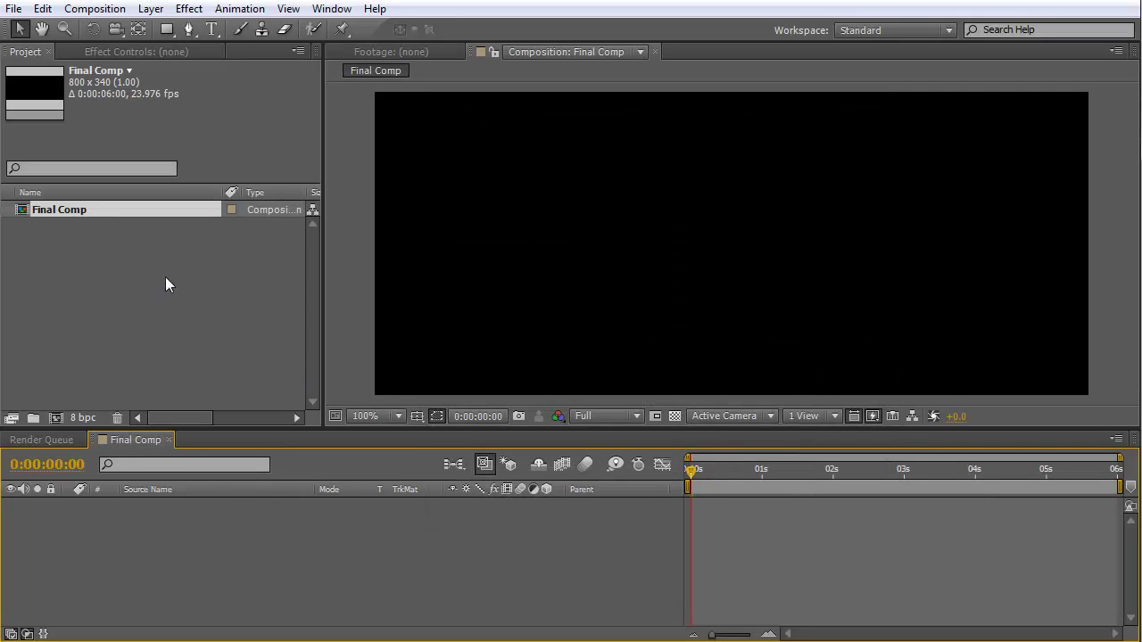
Step: Add a two-node camera with the 50mm preset to Final Comp
left_click(151, 9)
mouse_move(205, 29)
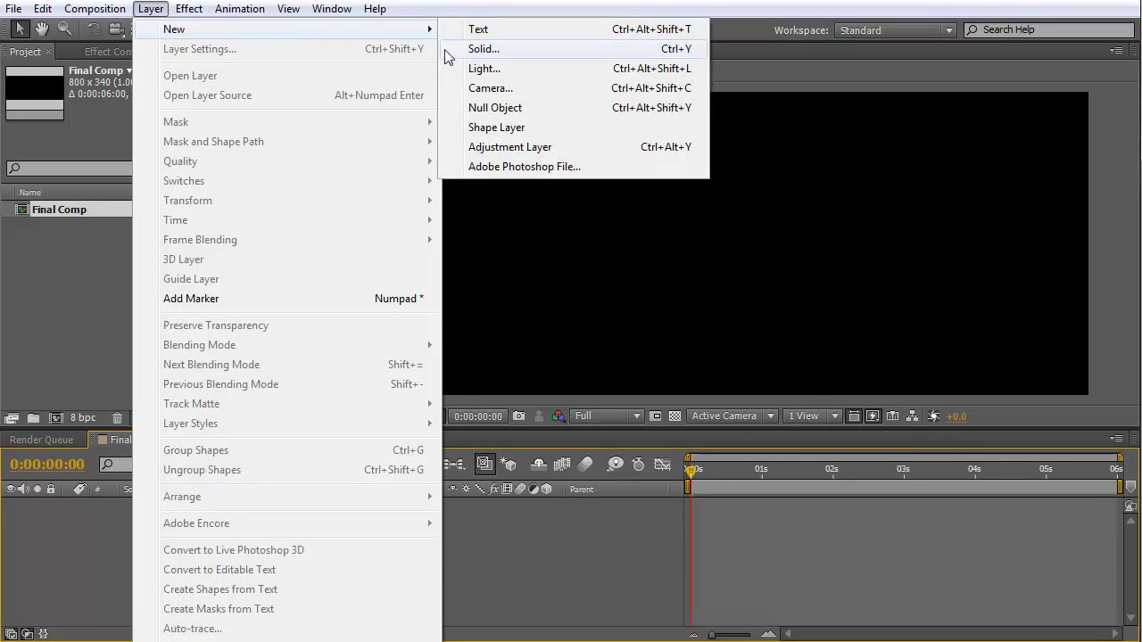
left_click(487, 88)
left_click(605, 259)
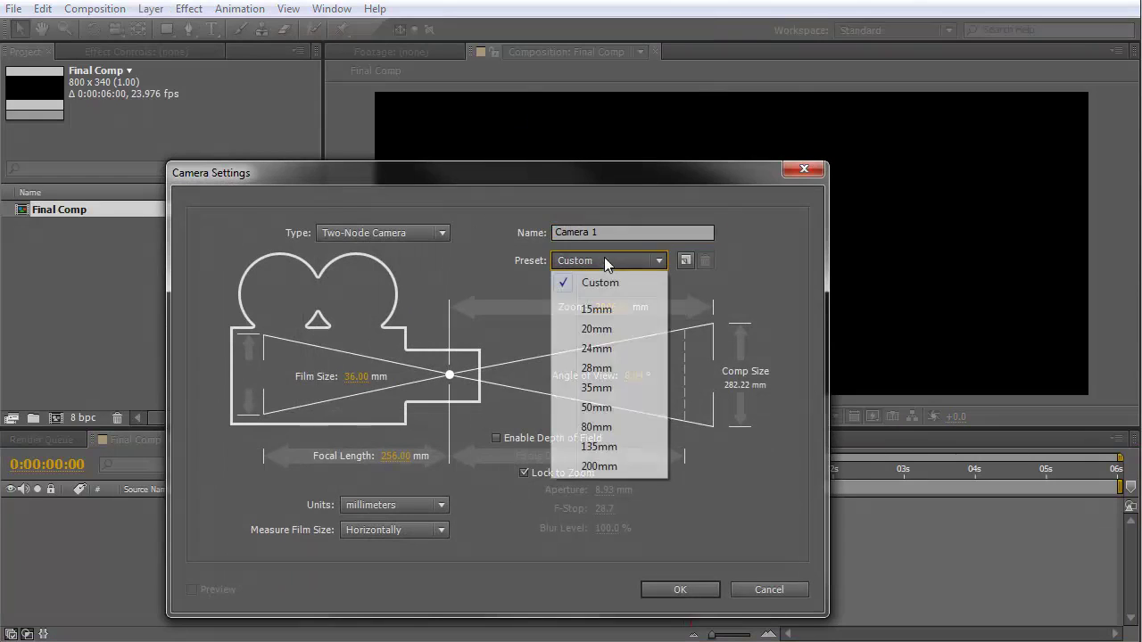
left_click(609, 406)
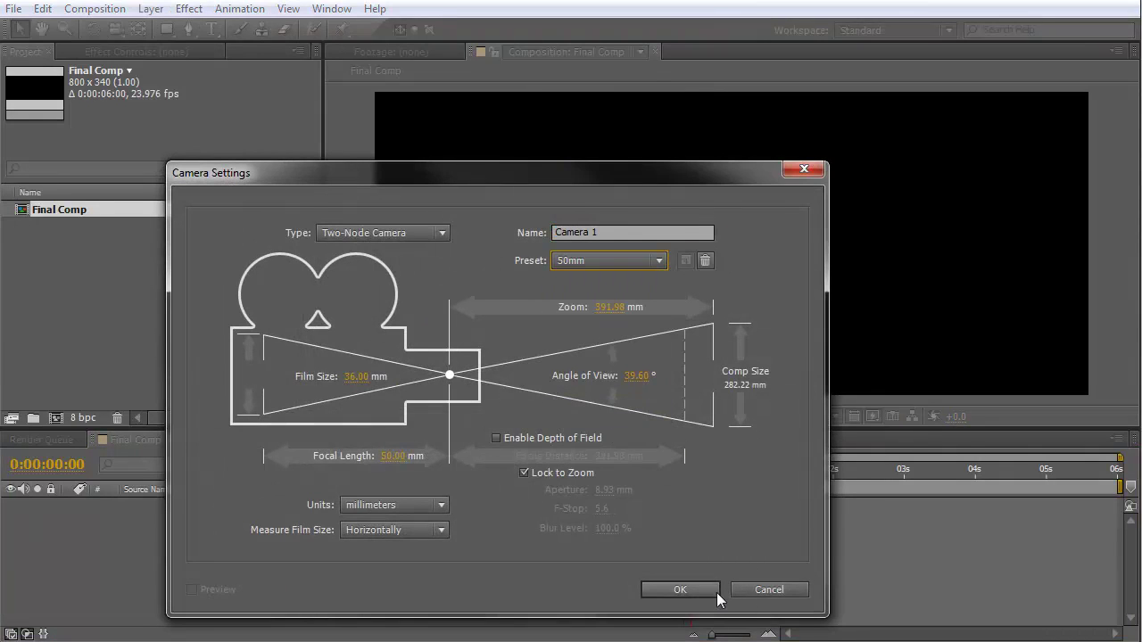
left_click(682, 588)
left_click(547, 465)
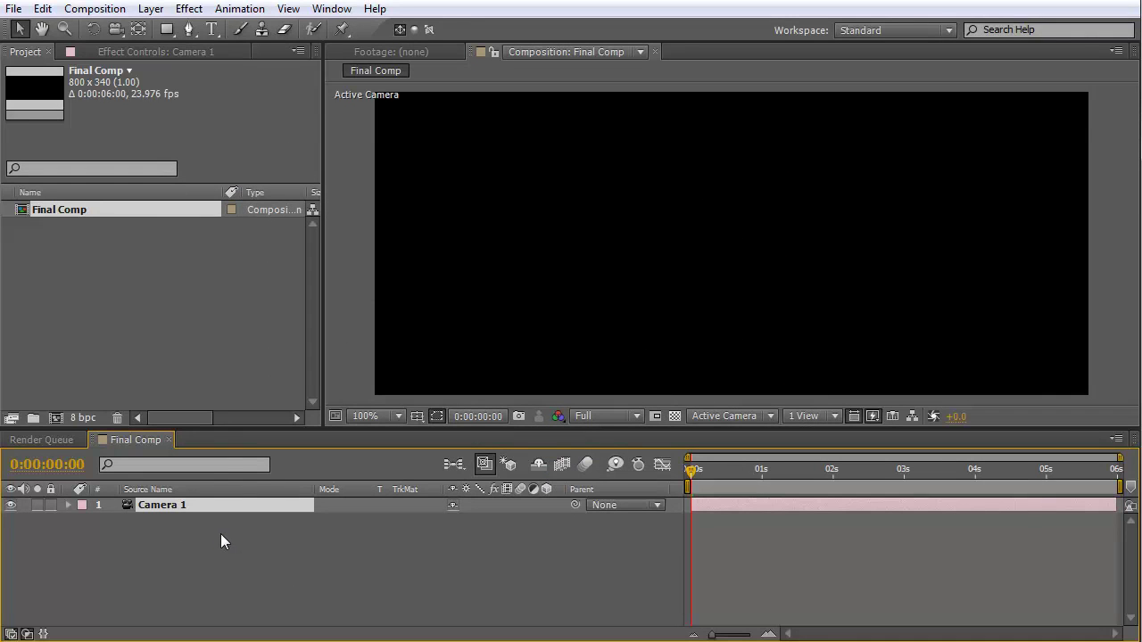
Step: Create a white solid named Particular Stars at the composition's size
left_click(183, 11)
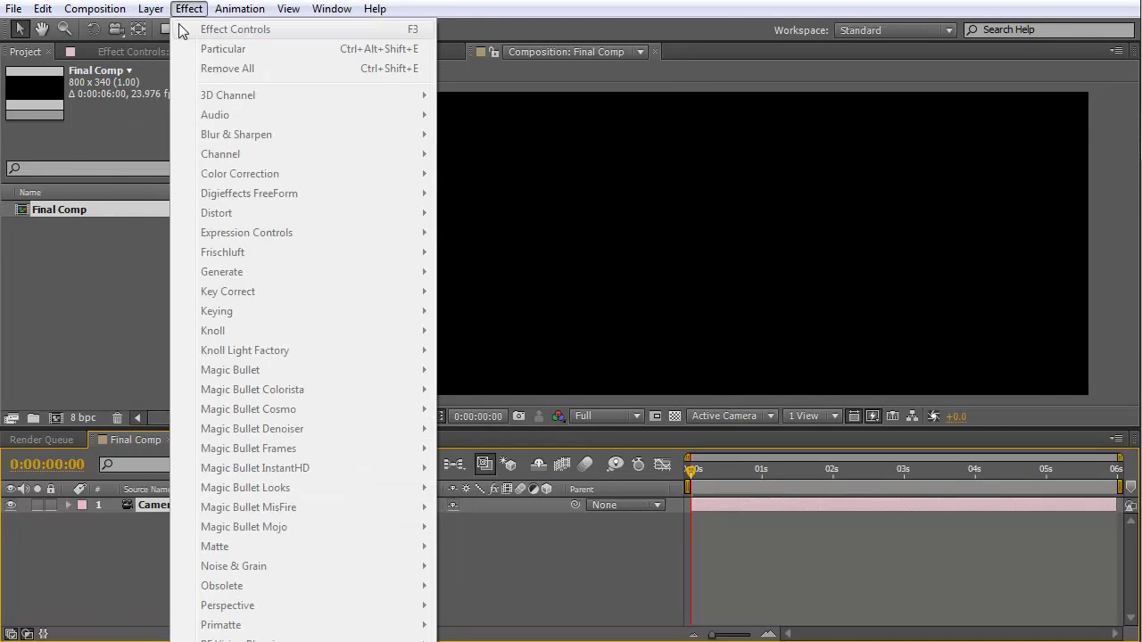
mouse_move(150, 9)
mouse_move(199, 32)
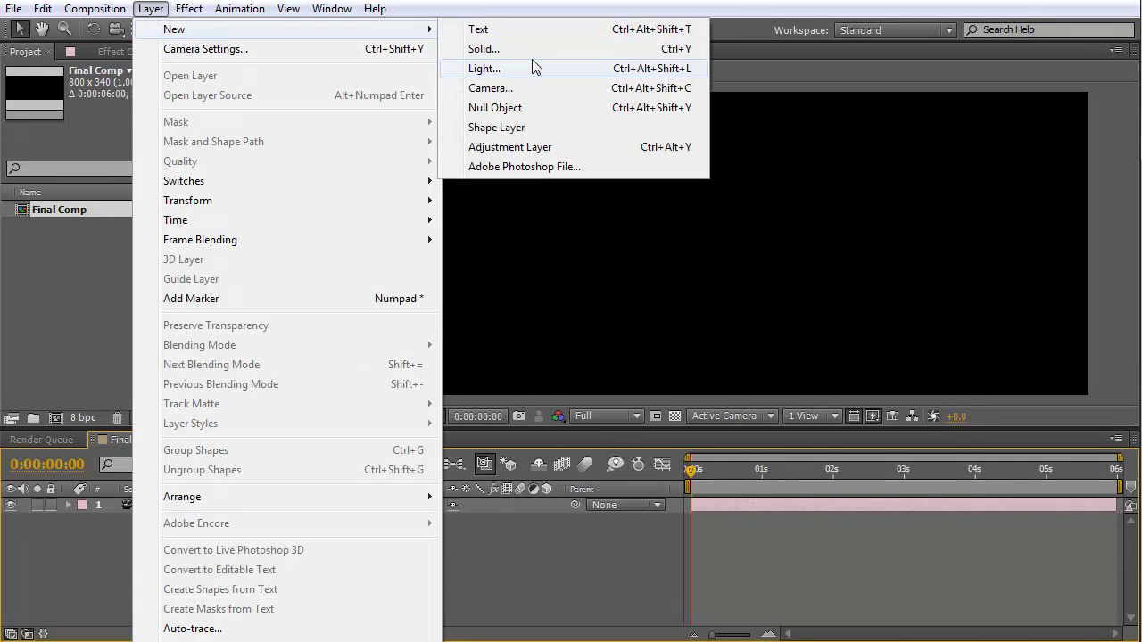
left_click(519, 47)
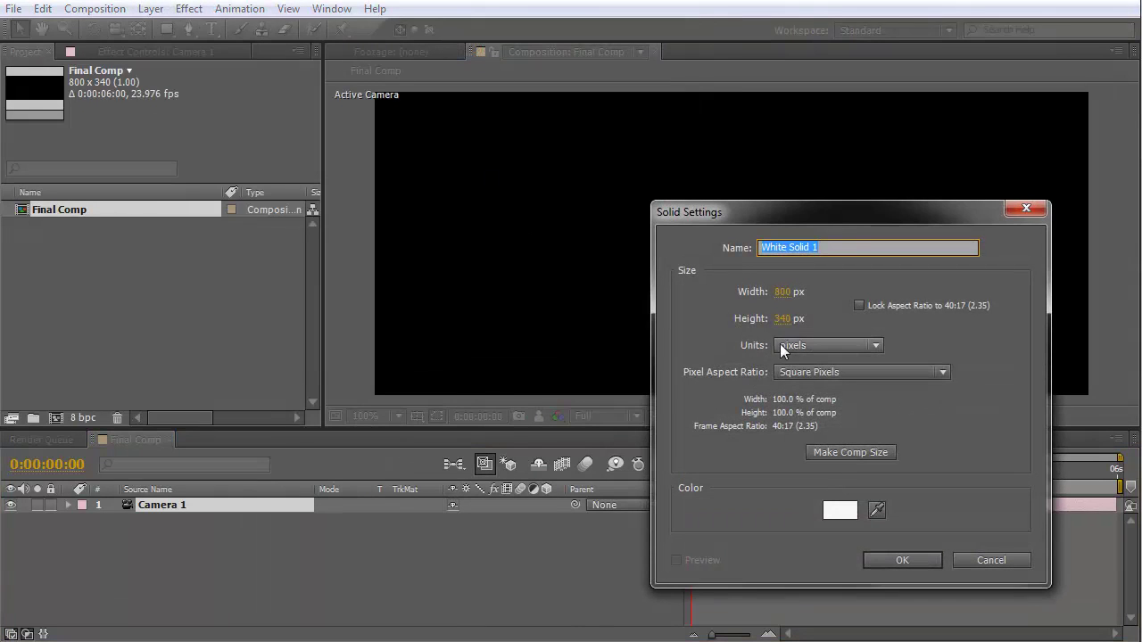
type("Pa")
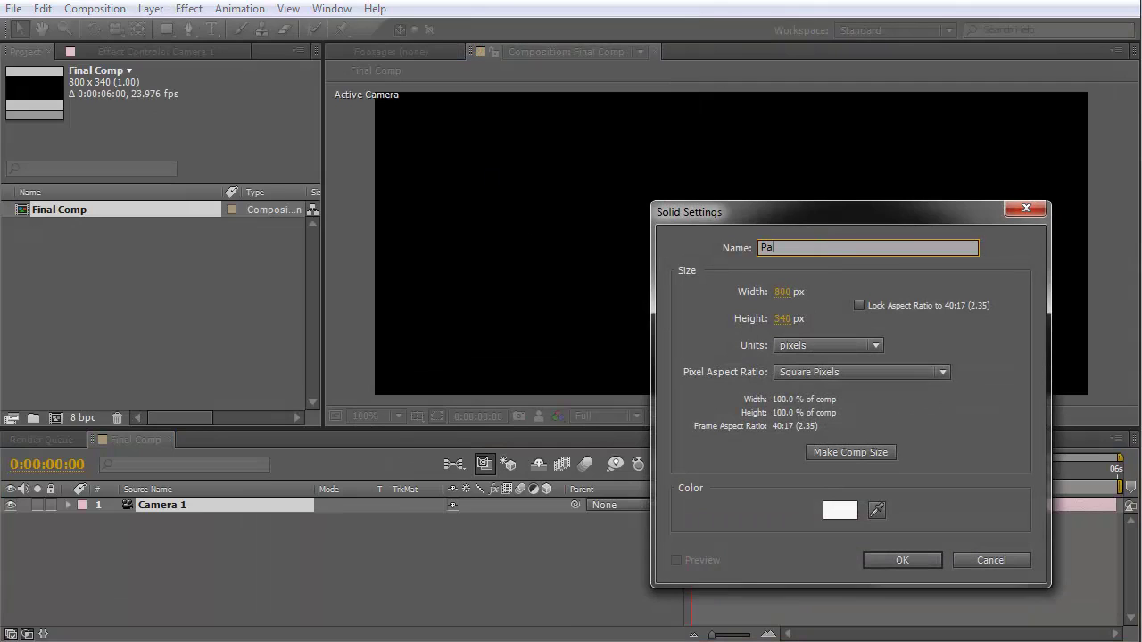
type("rticular Stars")
left_click(851, 452)
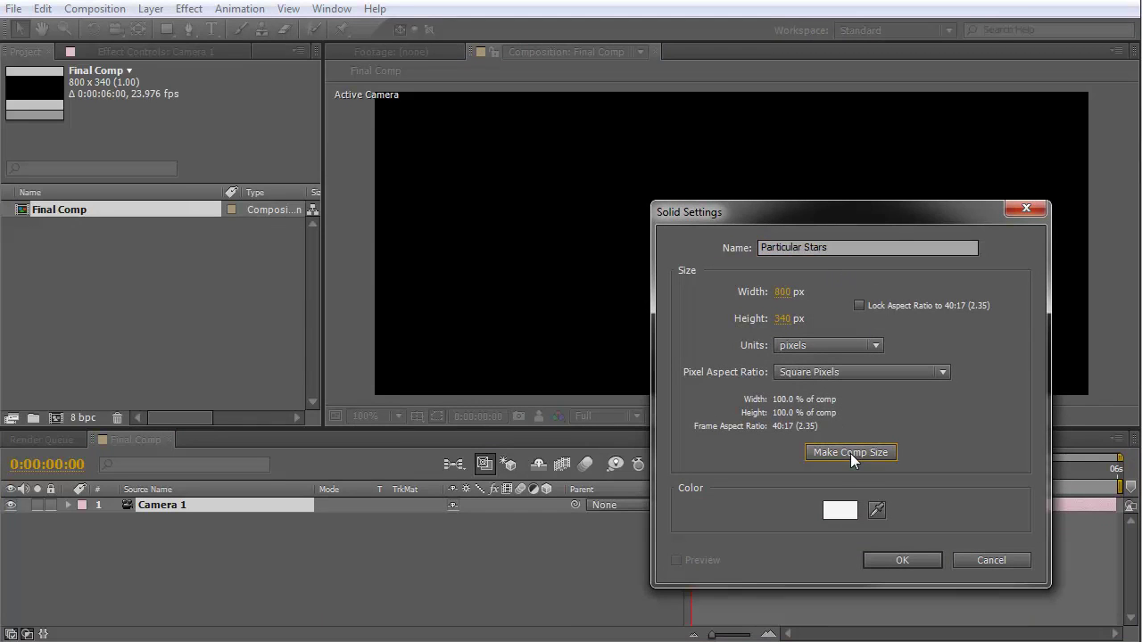
left_click(908, 558)
left_click(180, 343)
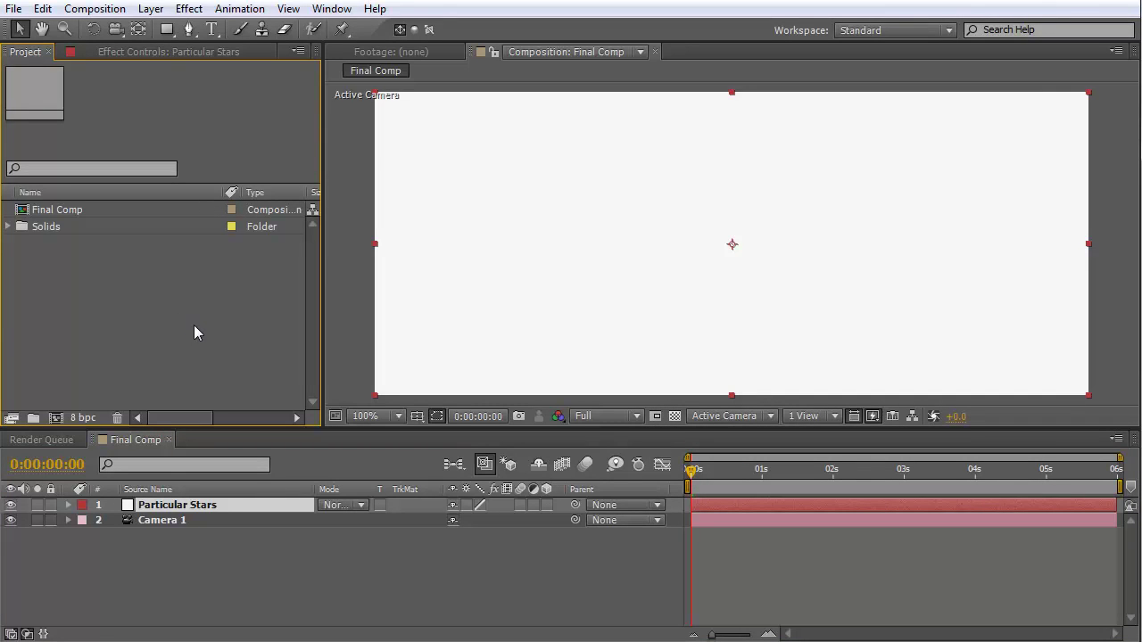
left_click(95, 9)
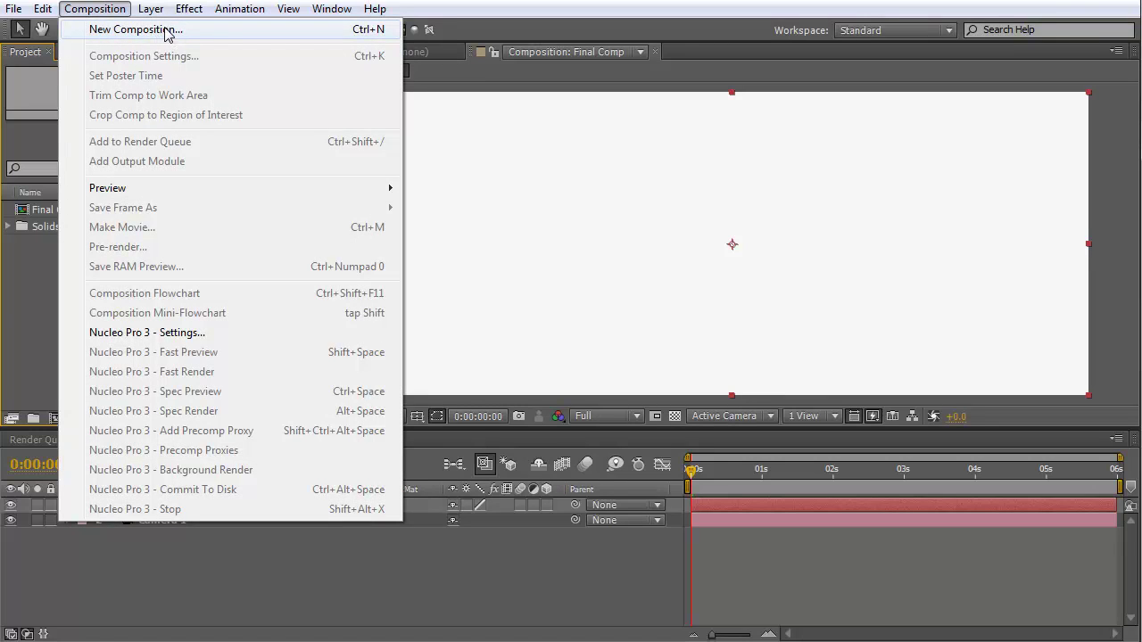
left_click(39, 268)
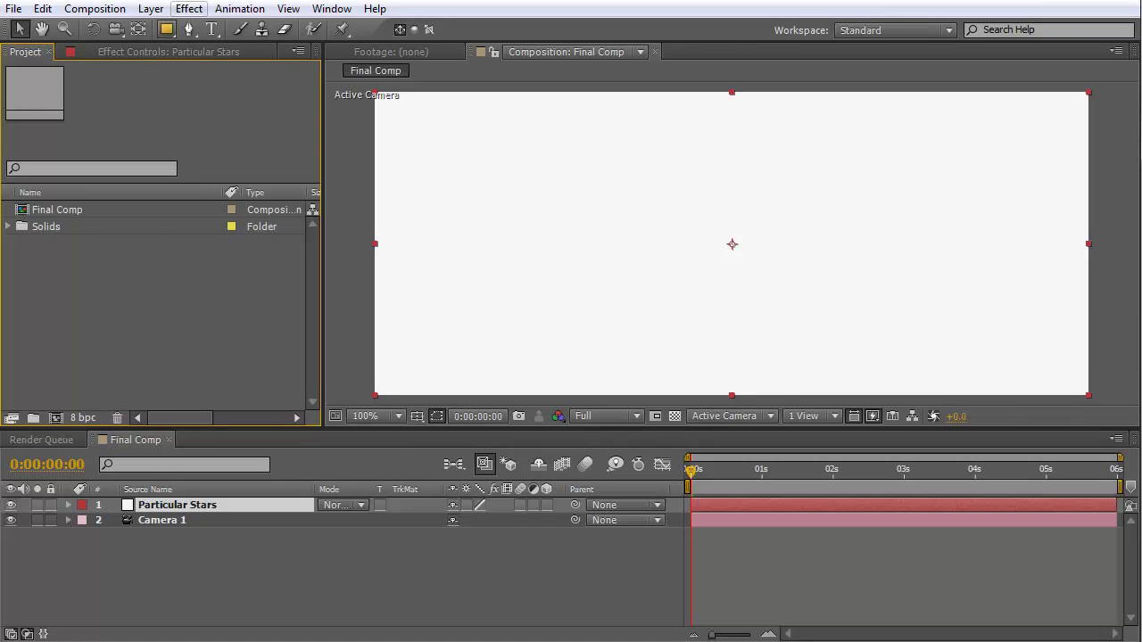
left_click(196, 559)
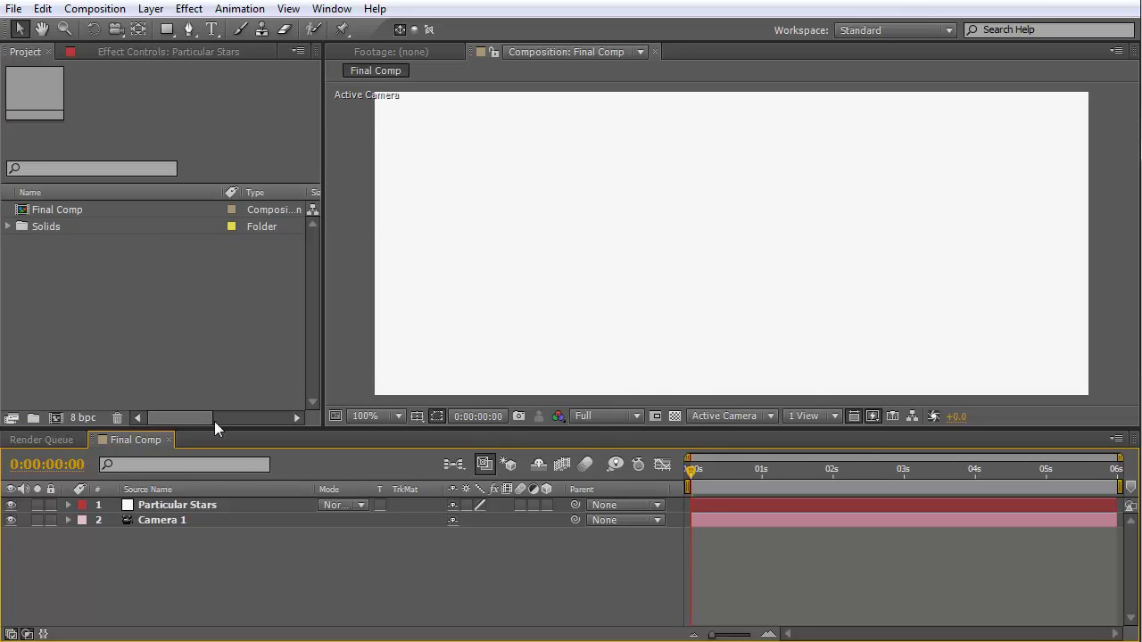
Step: Apply the Particular effect to the Particular Stars layer and preview the default particles up to 0:00:01:11
left_click(190, 505)
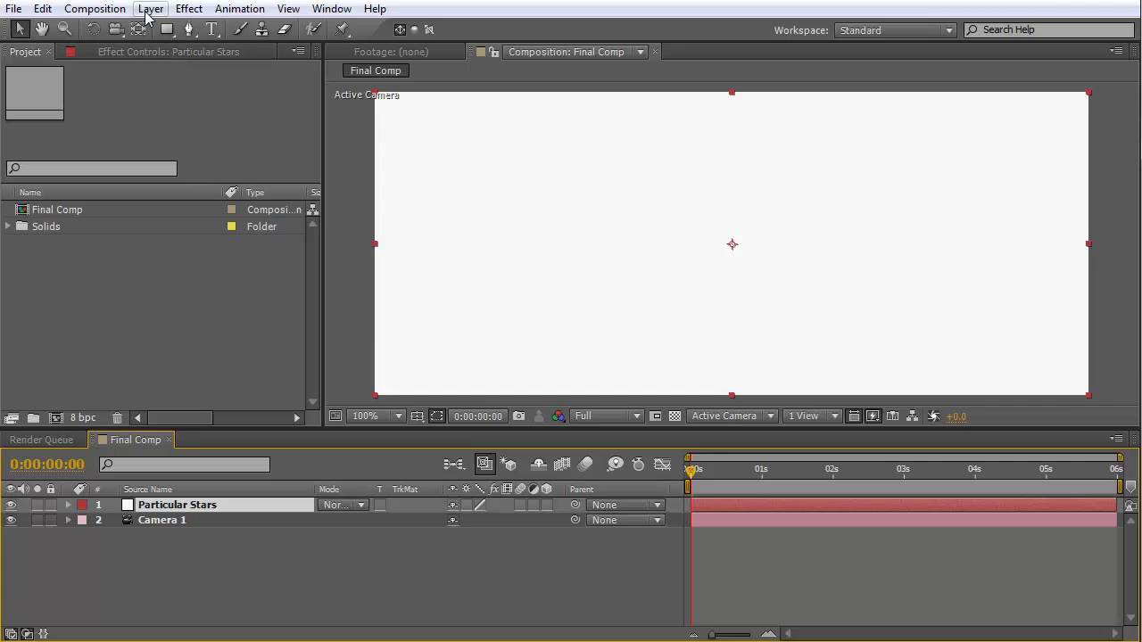
left_click(189, 9)
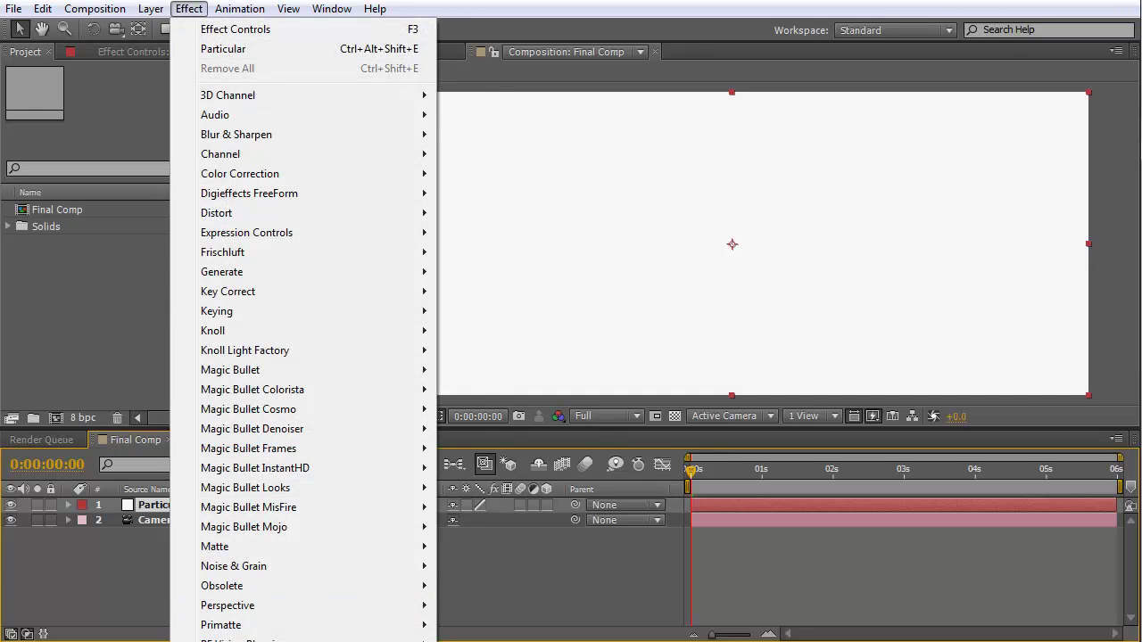
left_click(223, 49)
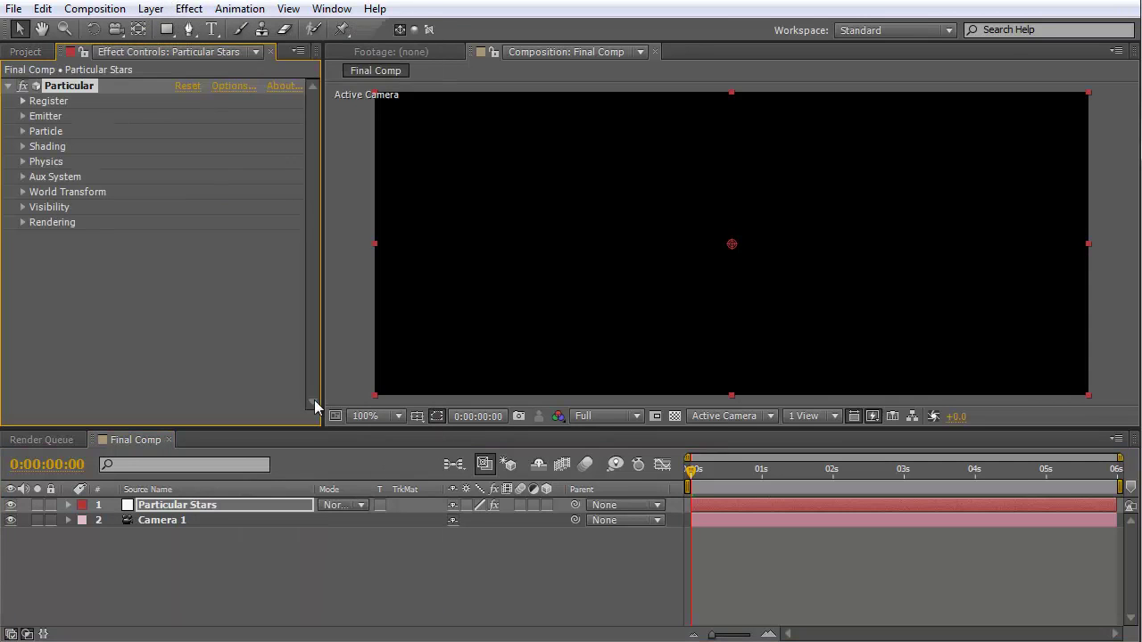
left_click(754, 471)
left_click_drag(765, 481, 794, 486)
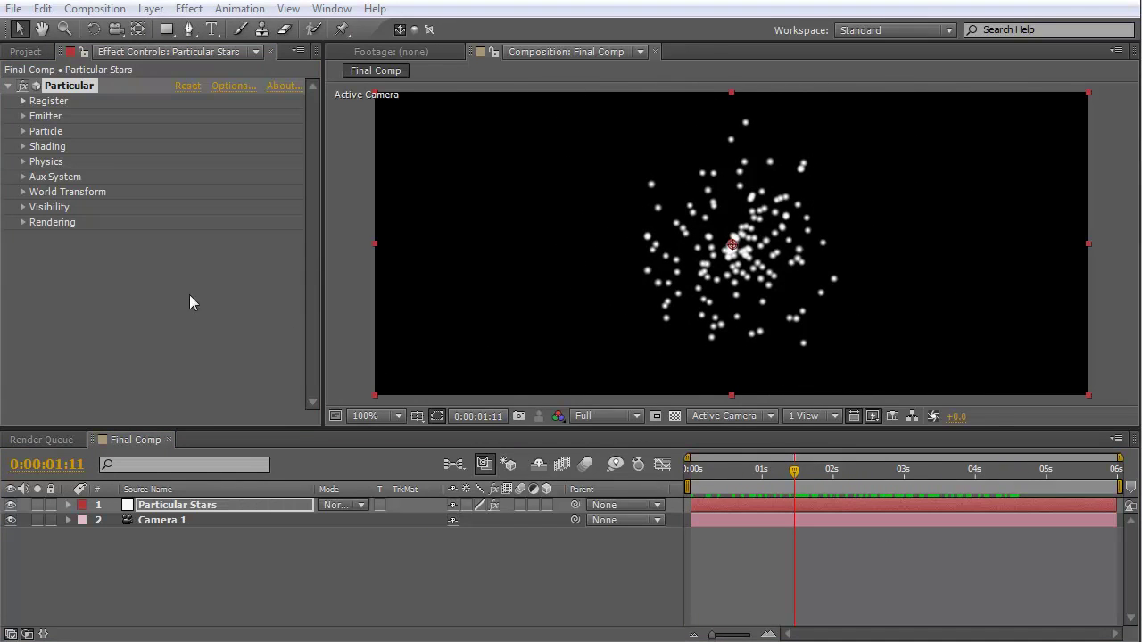
Step: Bring stargate.mov back into the project and study its star tunnel around 15 seconds, closing the footage view when done
left_click(27, 52)
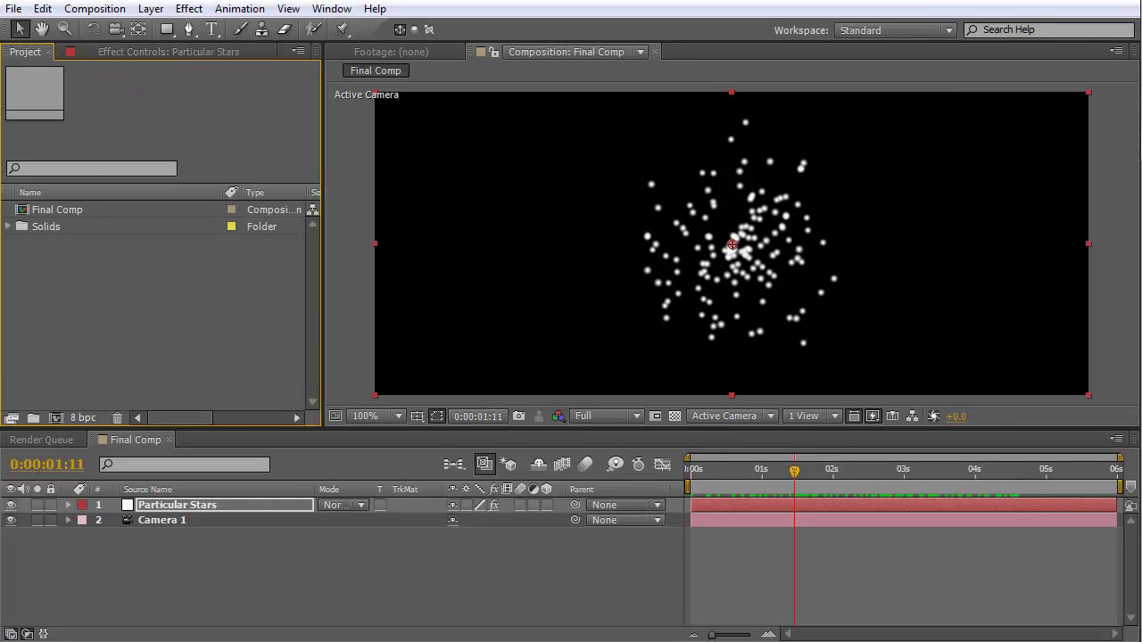
left_click_drag(184, 270, 209, 316)
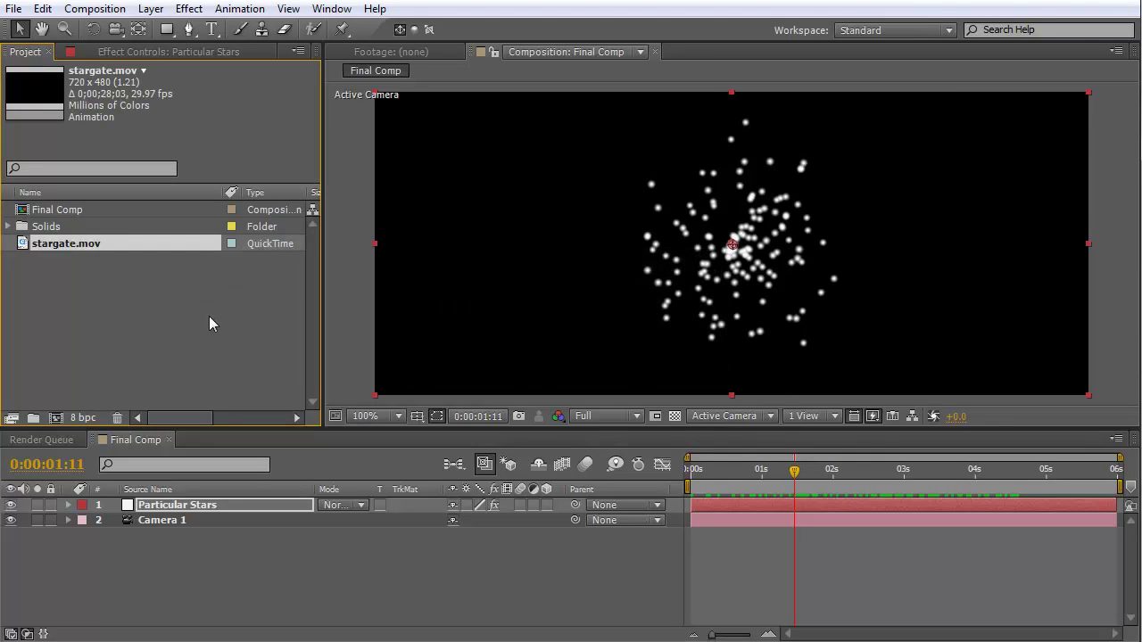
double_click(73, 245)
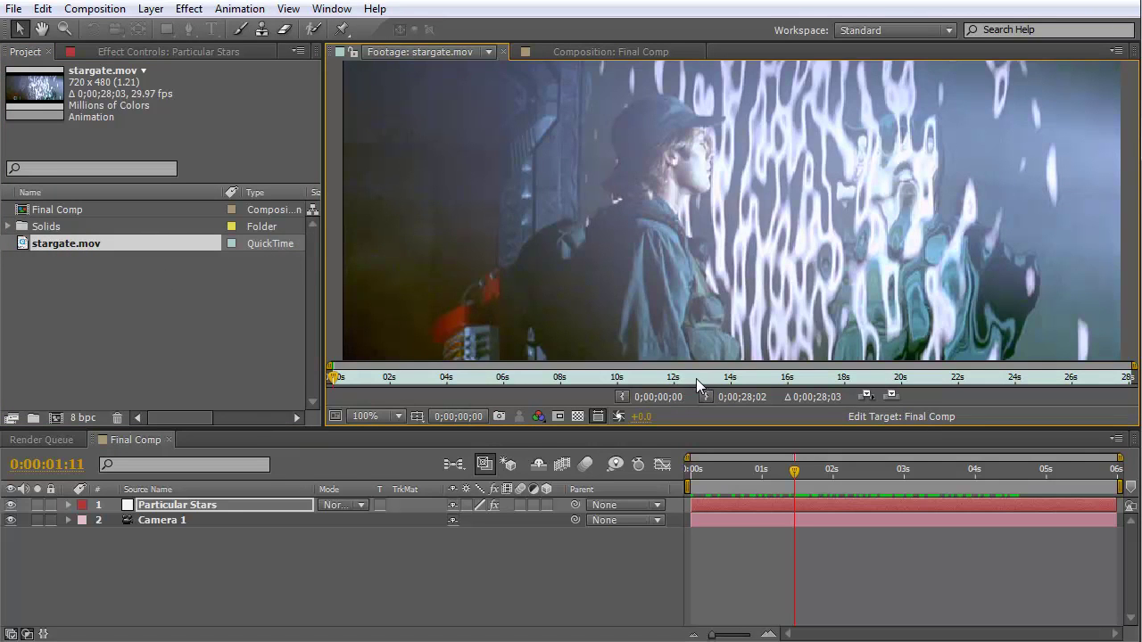
left_click_drag(696, 378, 766, 379)
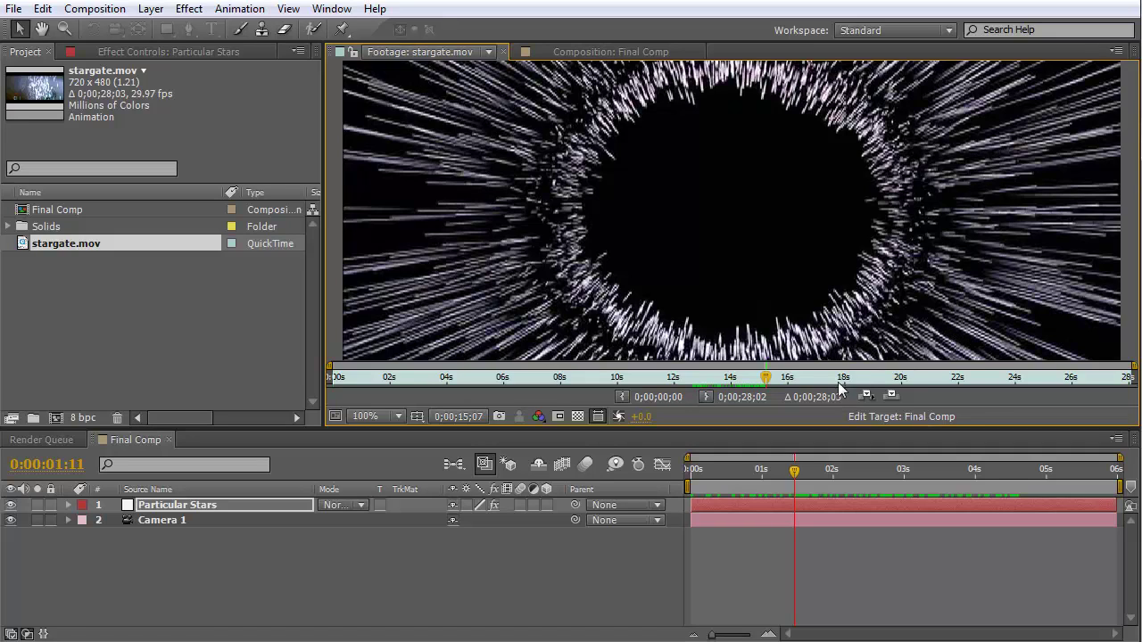
mouse_move(768, 379)
left_mouse_down()
mouse_move(723, 390)
mouse_move(776, 389)
left_mouse_up()
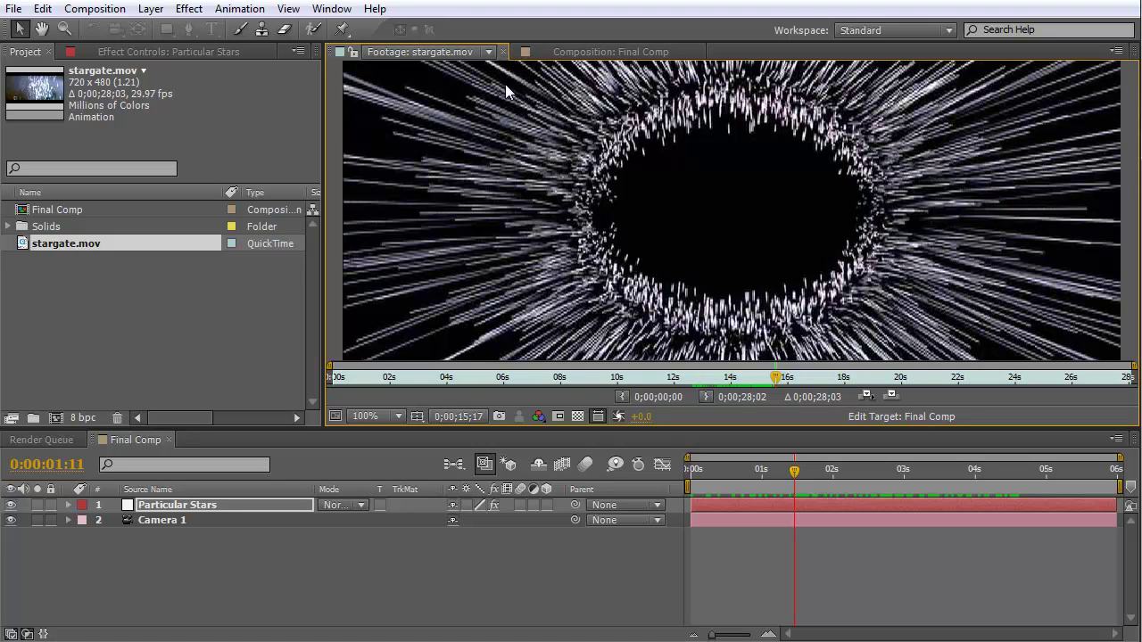
left_click(503, 52)
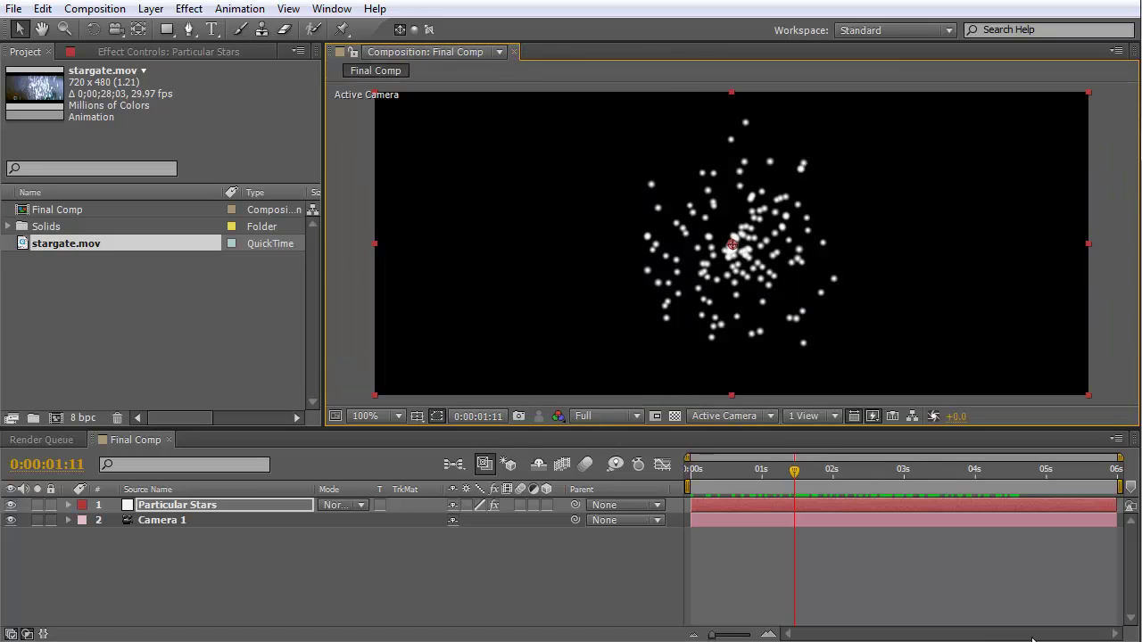
Step: Remove the stargate.mov reference footage from the project
left_click(160, 355)
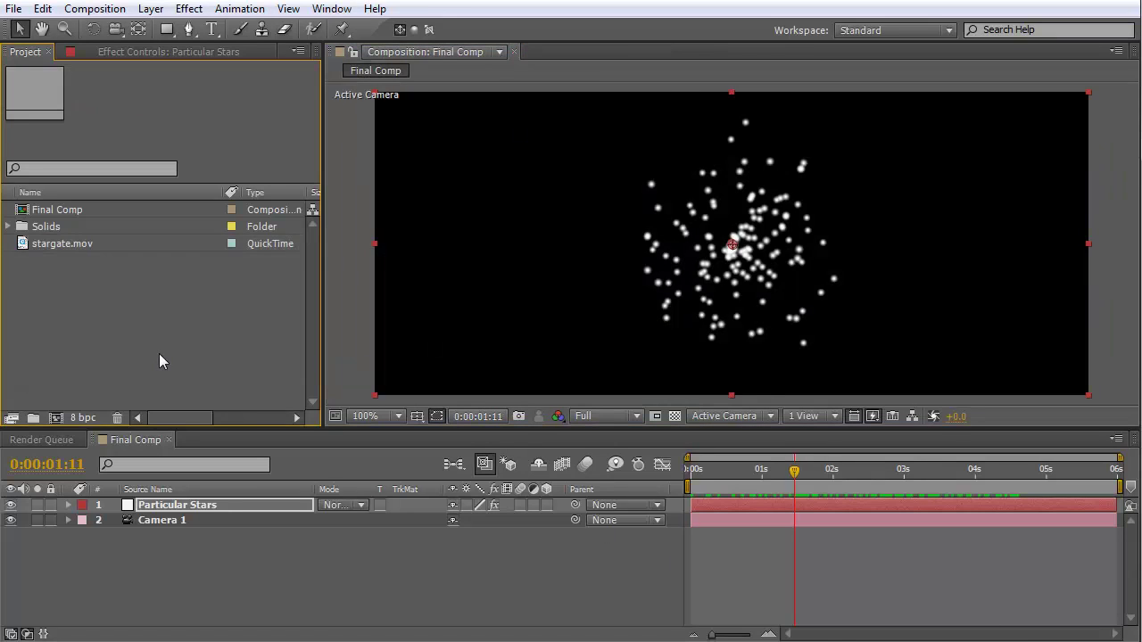
left_click(48, 246)
key("Delete")
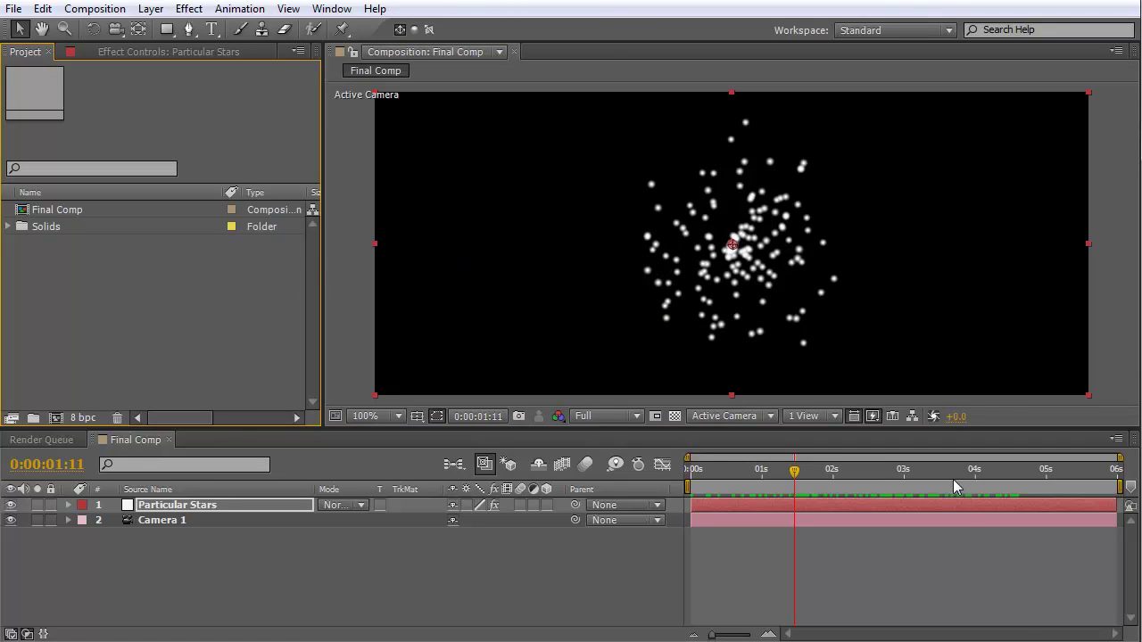
Step: Set the Particular emitter's Direction to Directional and its X Rotation to 90° on the Particular Stars layer
left_click(167, 508)
left_click(149, 52)
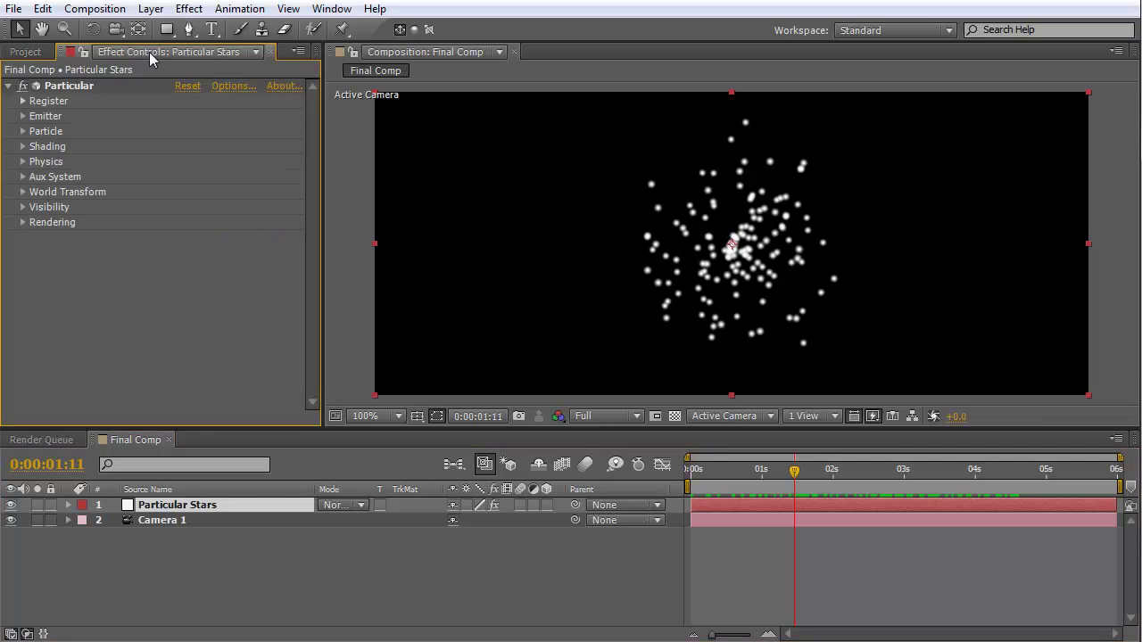
left_click(23, 116)
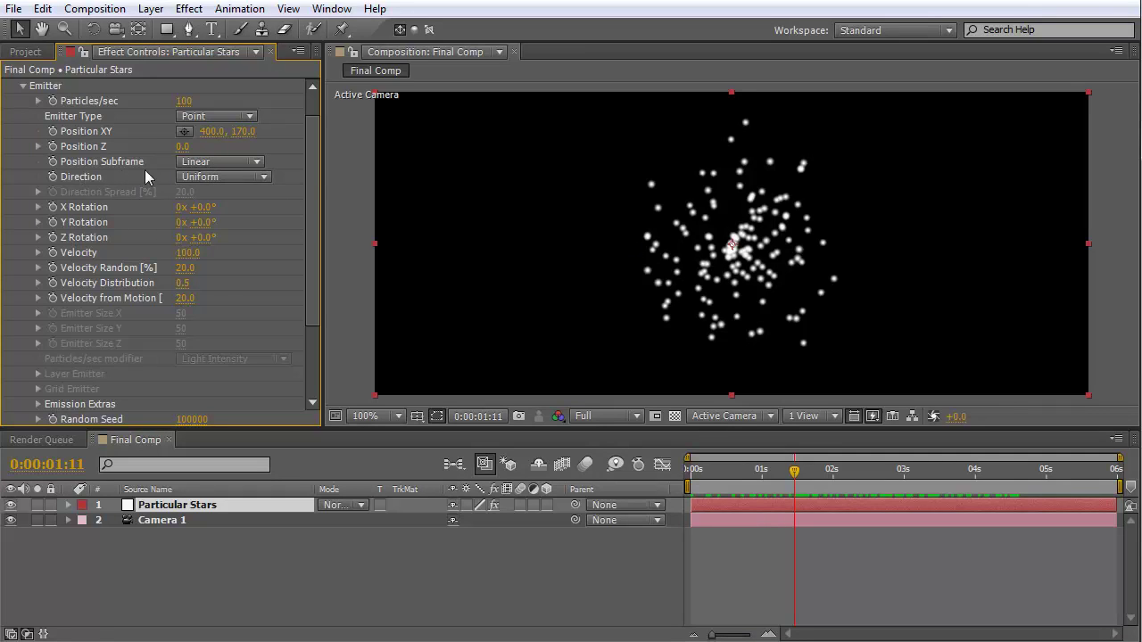
left_click(219, 179)
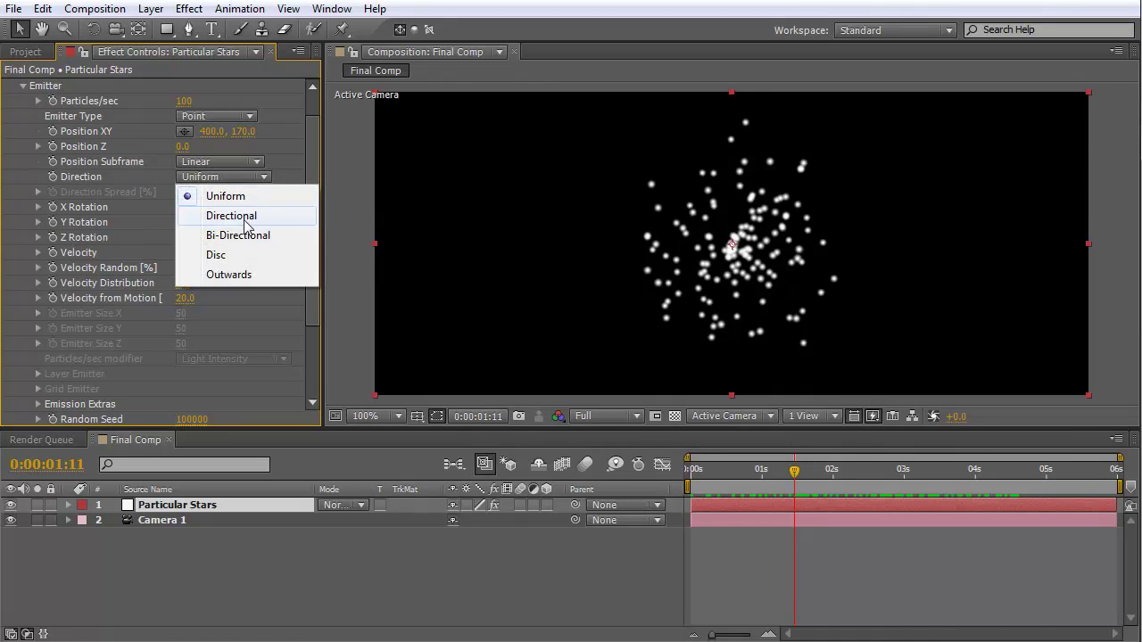
left_click(241, 219)
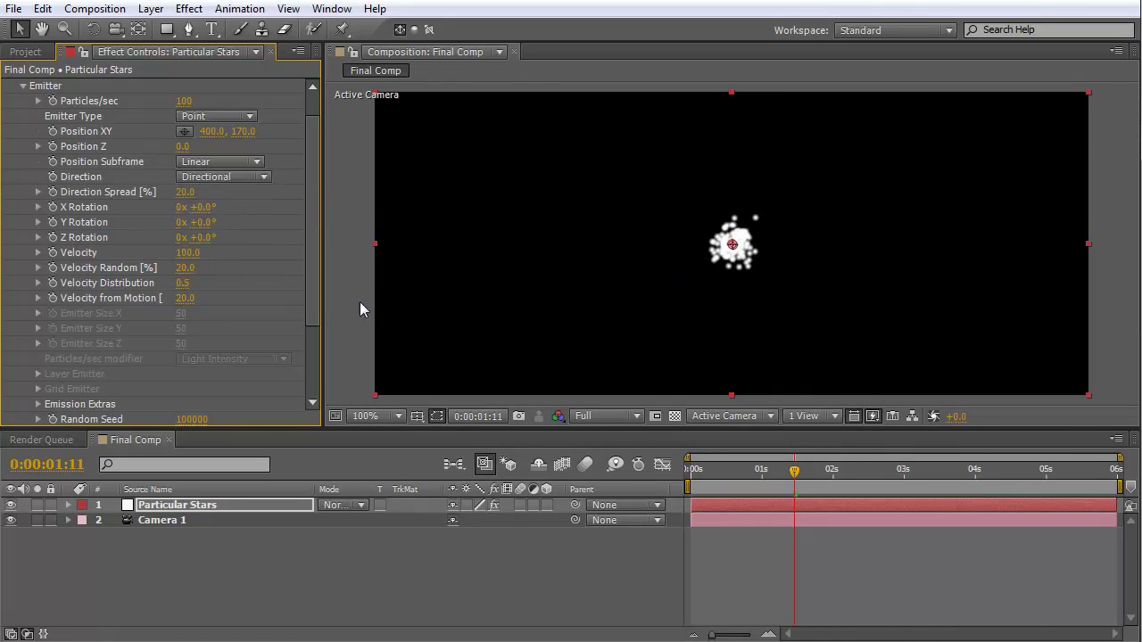
mouse_move(201, 207)
left_mouse_down()
mouse_move(294, 216)
mouse_move(330, 329)
left_mouse_up()
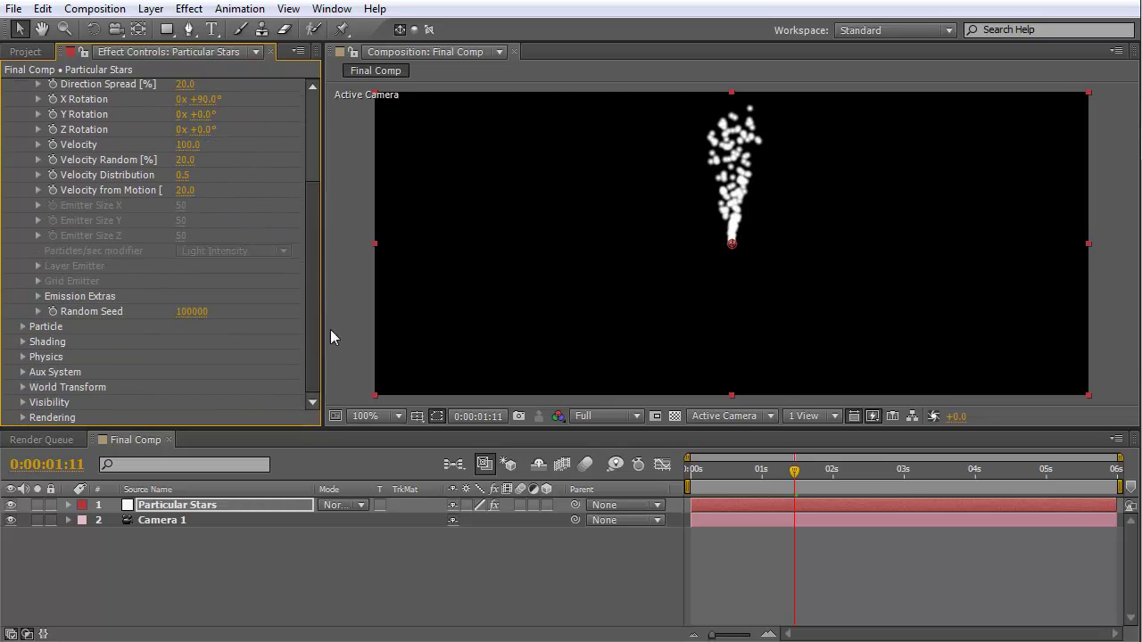
Step: Try Wind X -54, Wind Y -21 and Wind Z -7 in the Air physics, and reset all three to 0
left_click(23, 357)
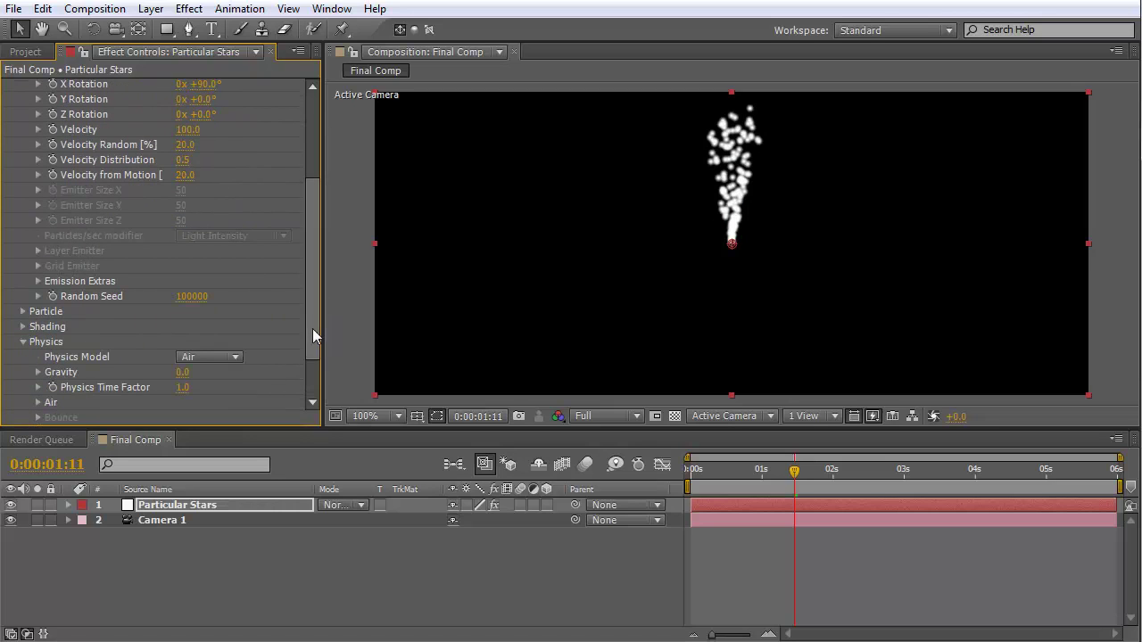
left_click_drag(314, 327, 319, 361)
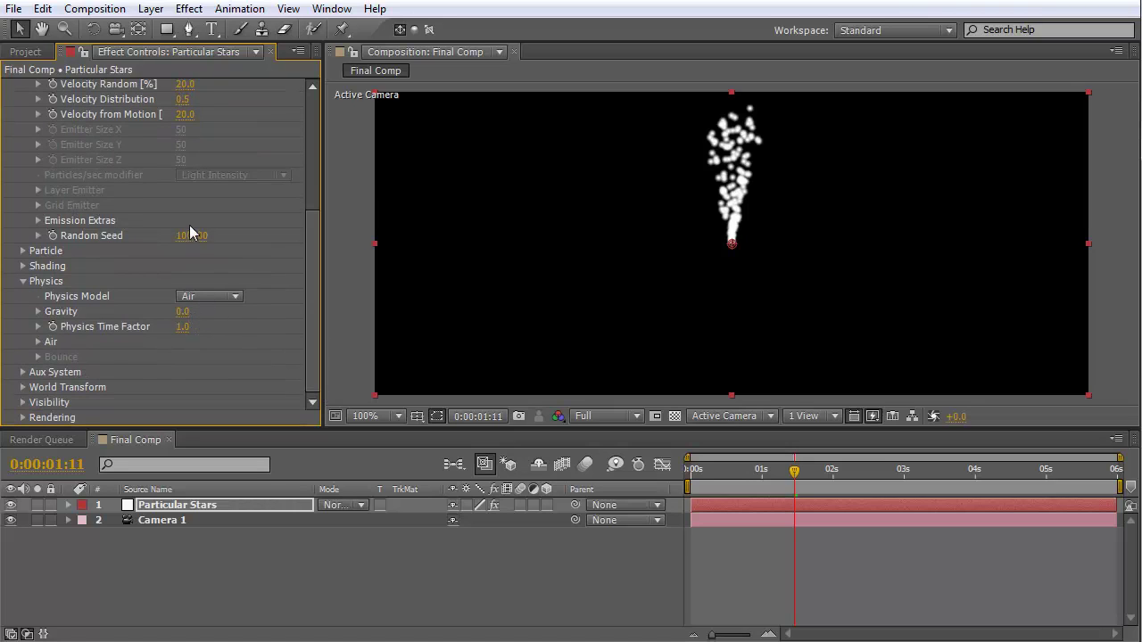
left_click(38, 342)
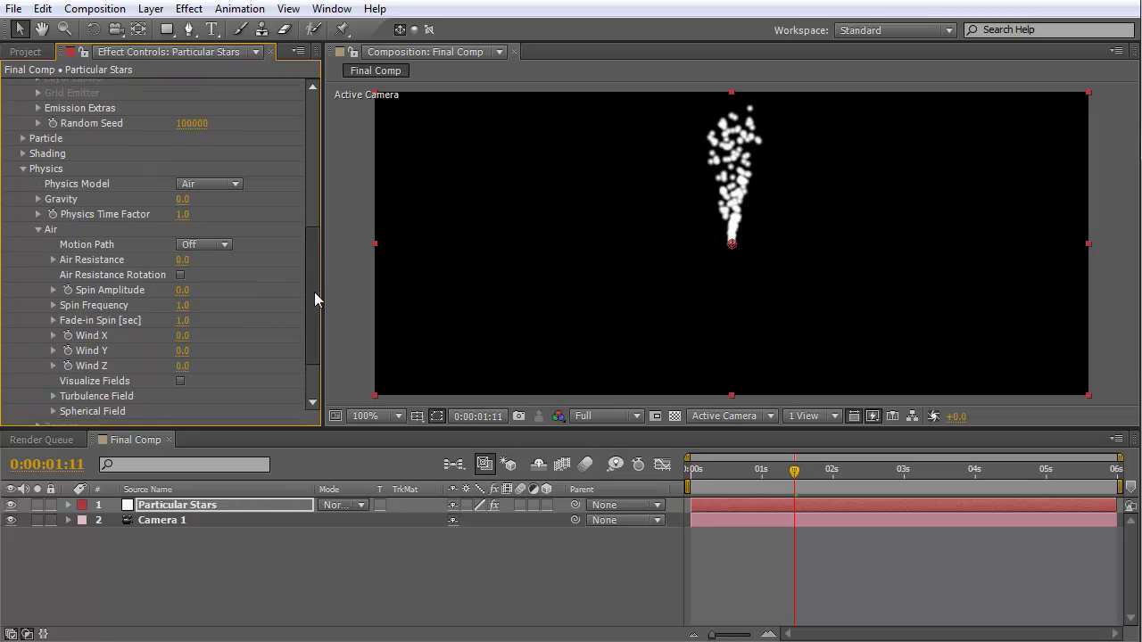
left_click_drag(314, 292, 265, 319)
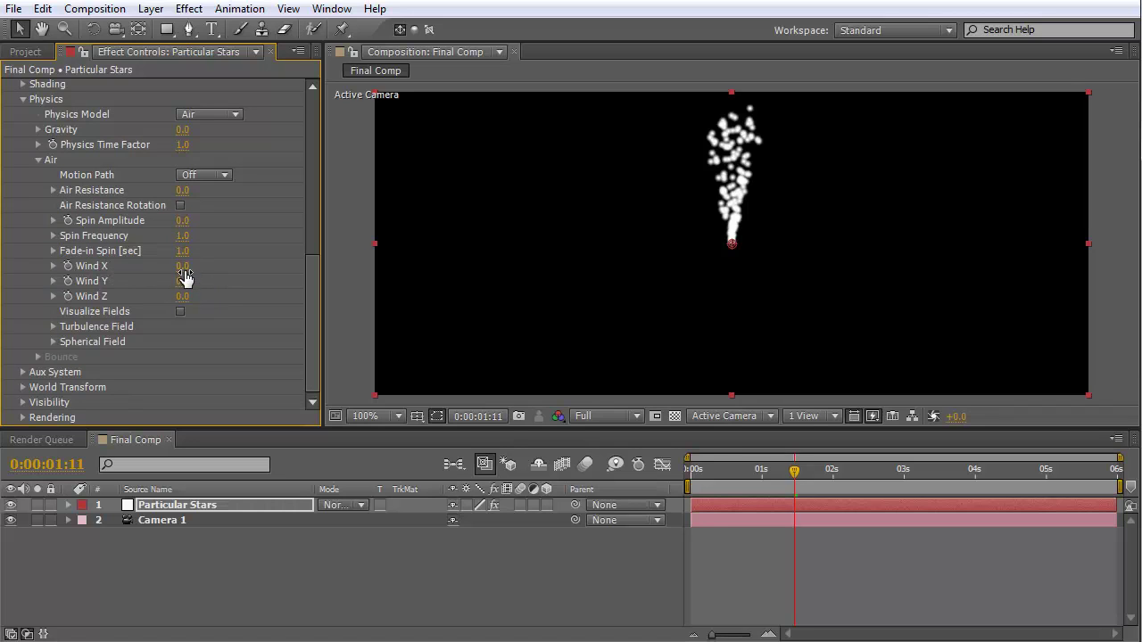
left_click_drag(183, 266, 175, 297)
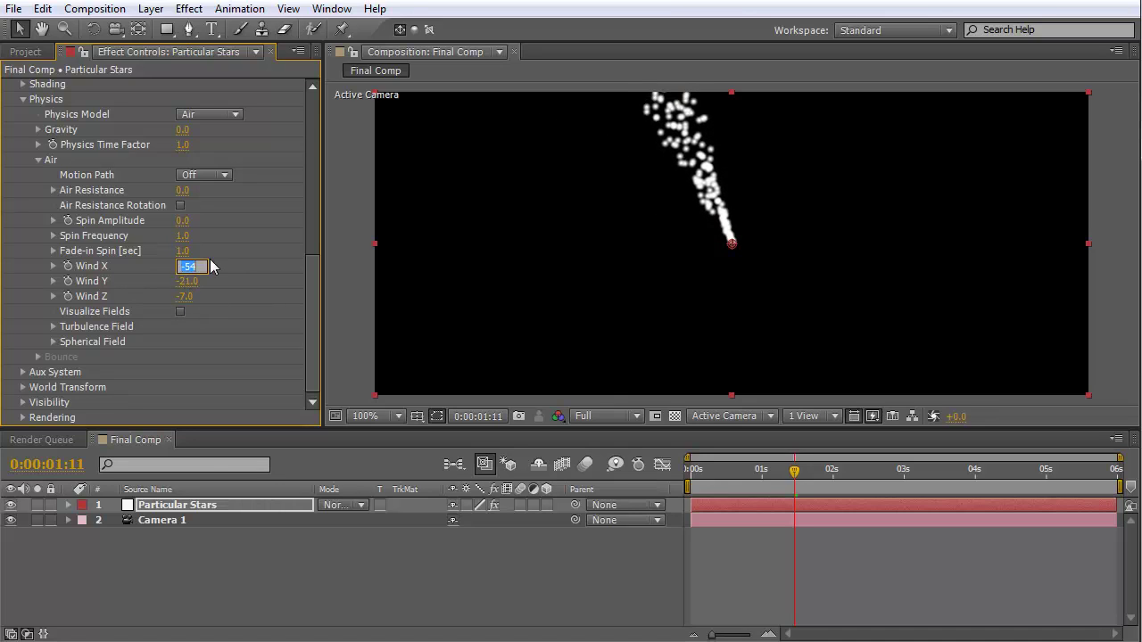
type("0")
key("Tab")
key("Tab")
key("Tab")
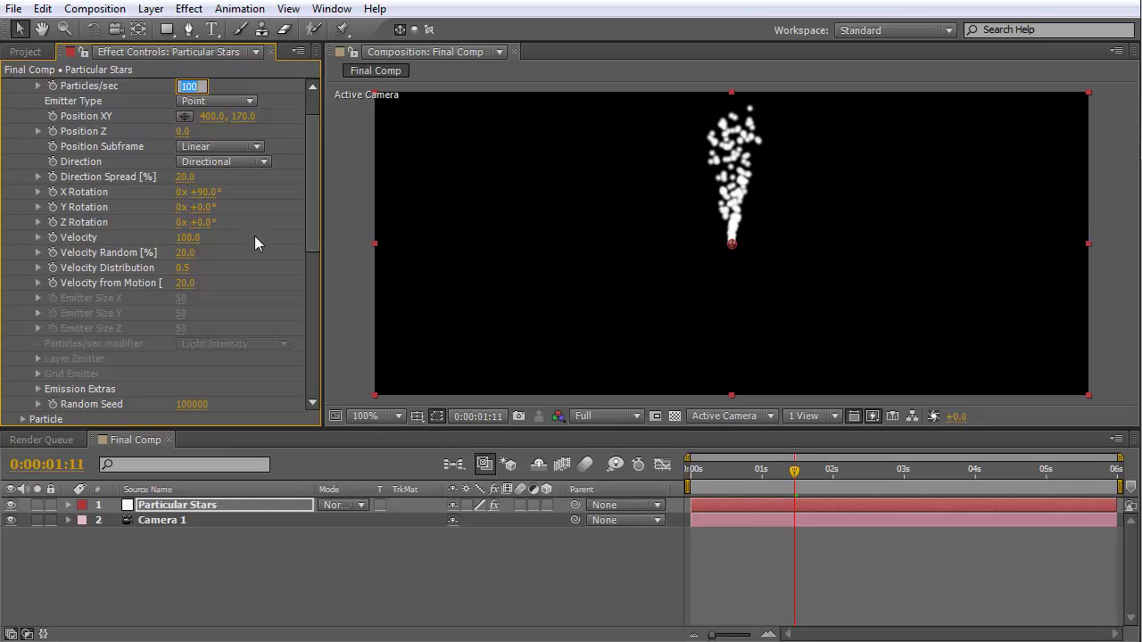
Step: Set the emitter's Direction Spread to 0%
left_click(316, 193)
left_click(187, 172)
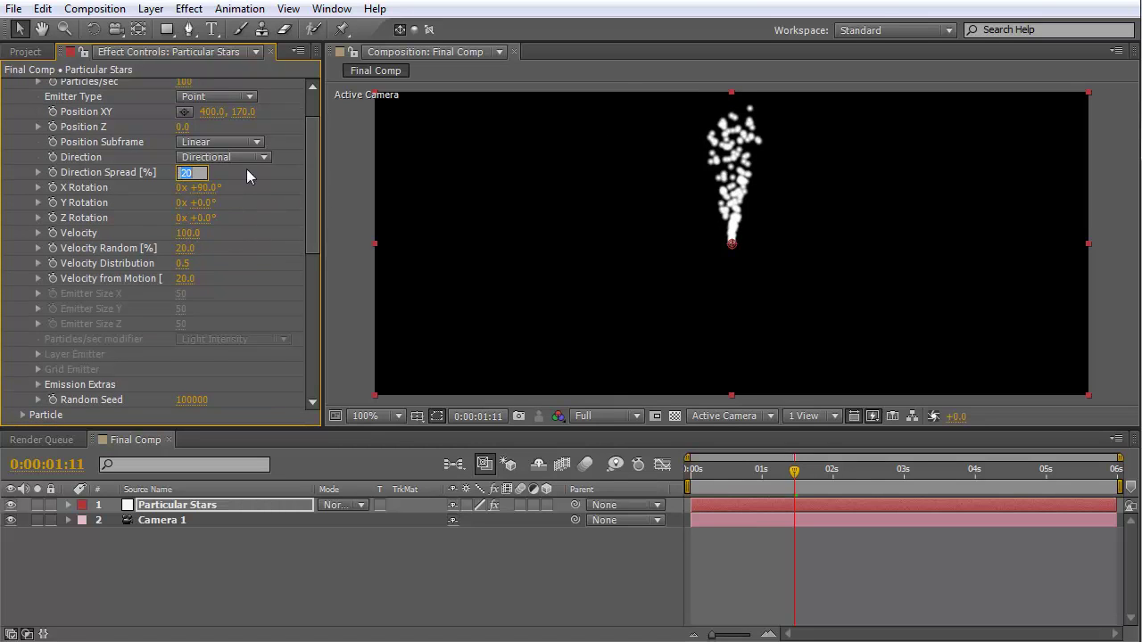
type("0")
key("Tab")
key("Tab")
key("Tab")
key("Tab")
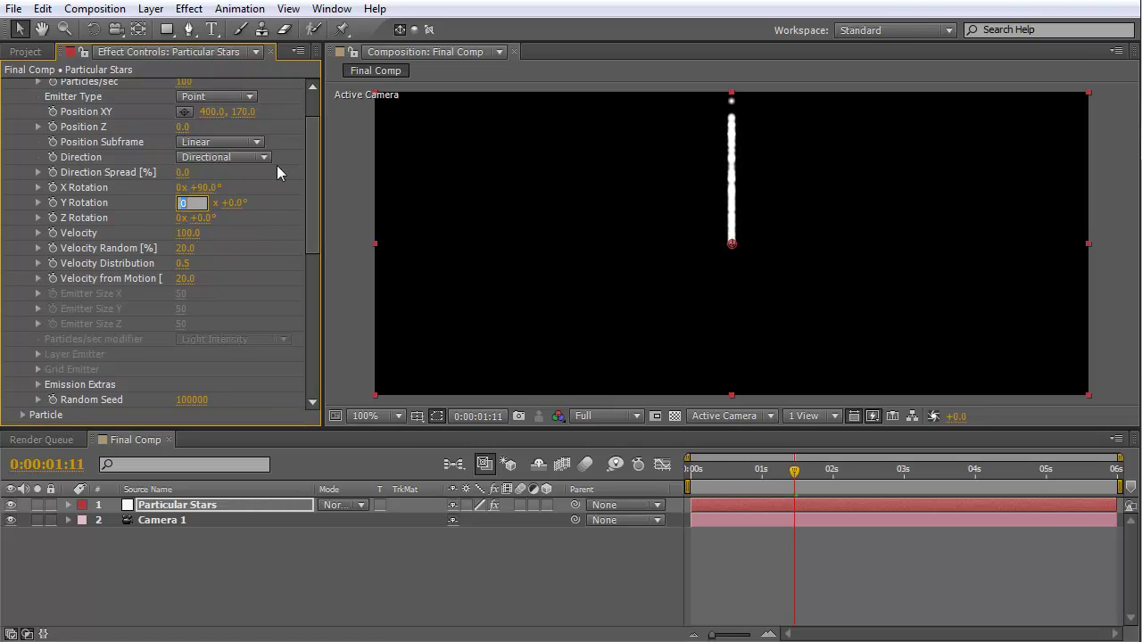
Step: Set the emitter's Velocity Random, Velocity Distribution and Velocity from Motion to 0
key("Tab")
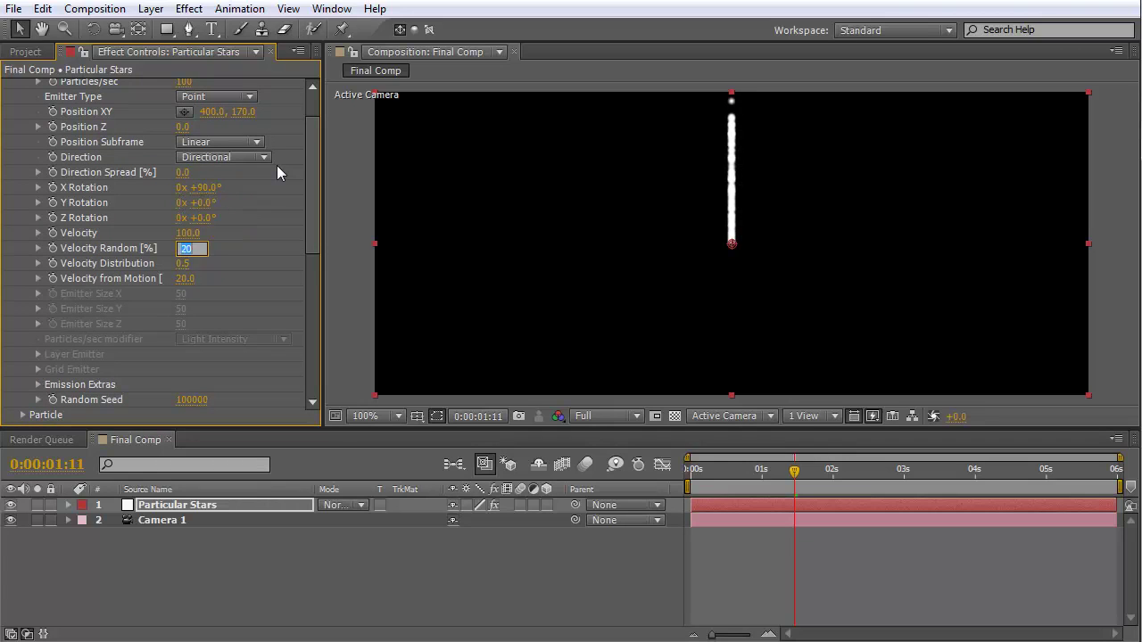
type("0")
key("Tab")
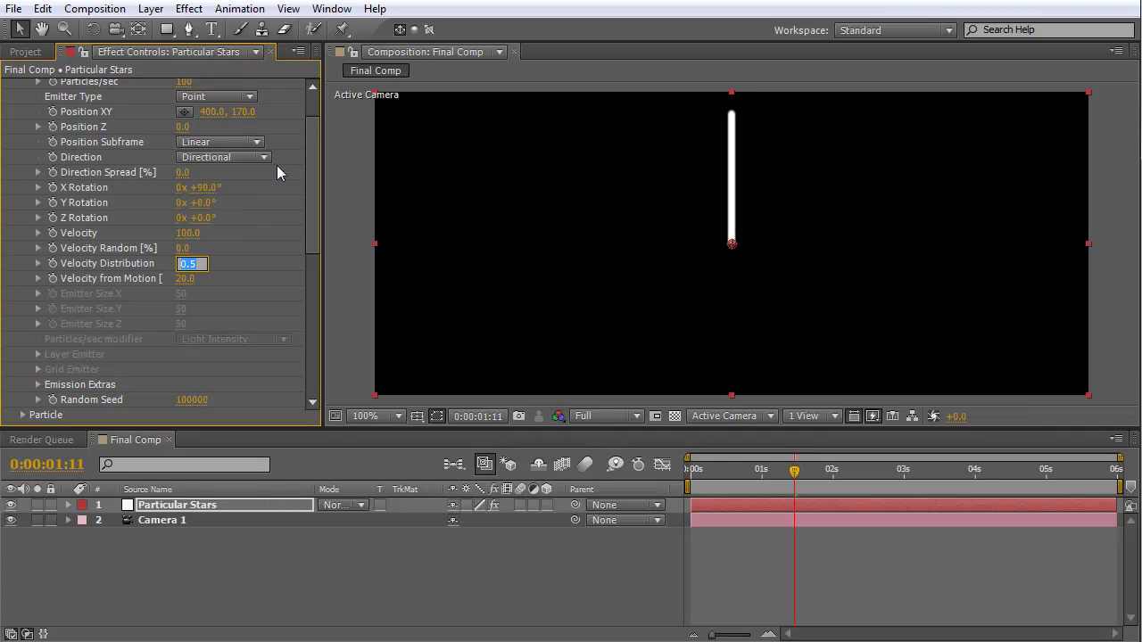
type("0")
key("Tab")
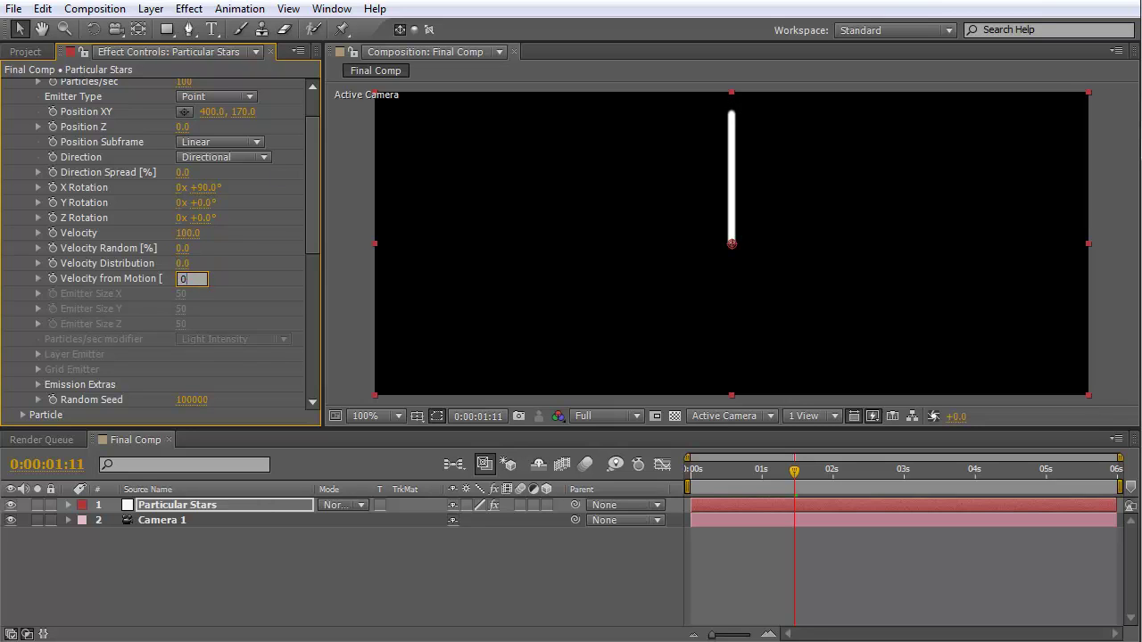
type("0")
key("Tab")
Step: Set the Physics Gravity to 100 and preview the particle stream's motion from the start of the composition
left_click_drag(311, 177, 317, 300)
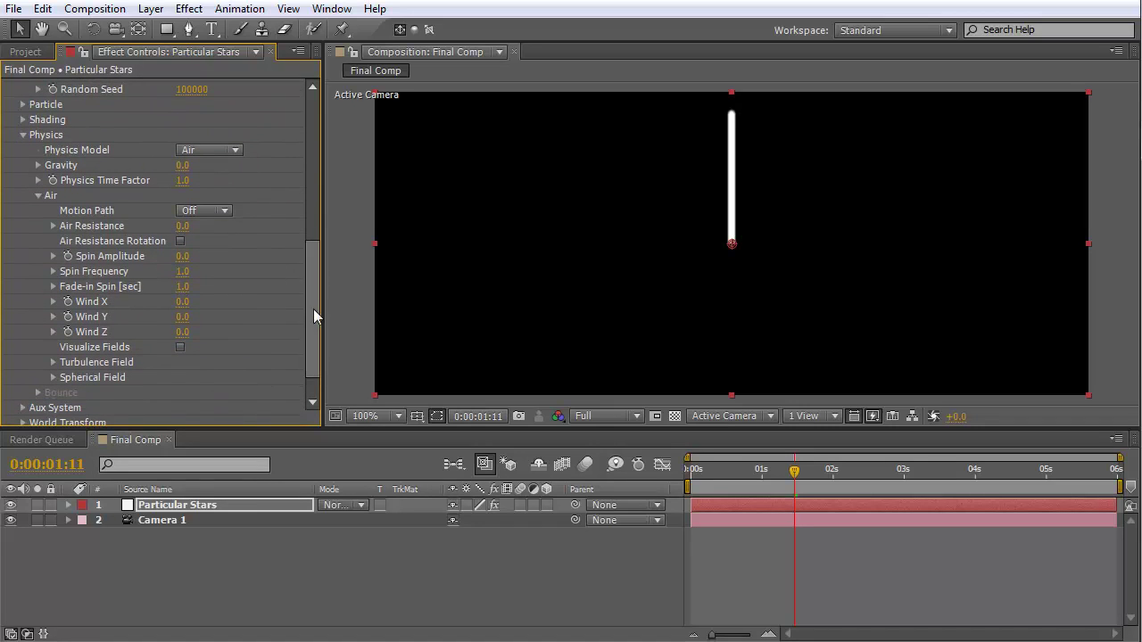
left_click_drag(314, 313, 312, 214)
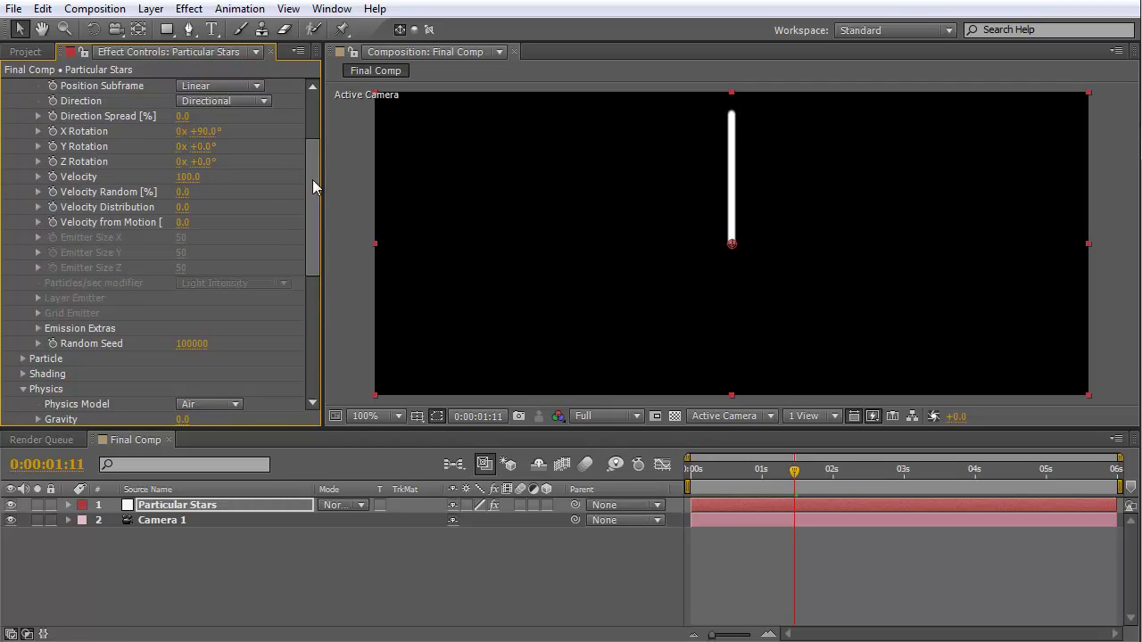
left_click_drag(313, 179, 313, 209)
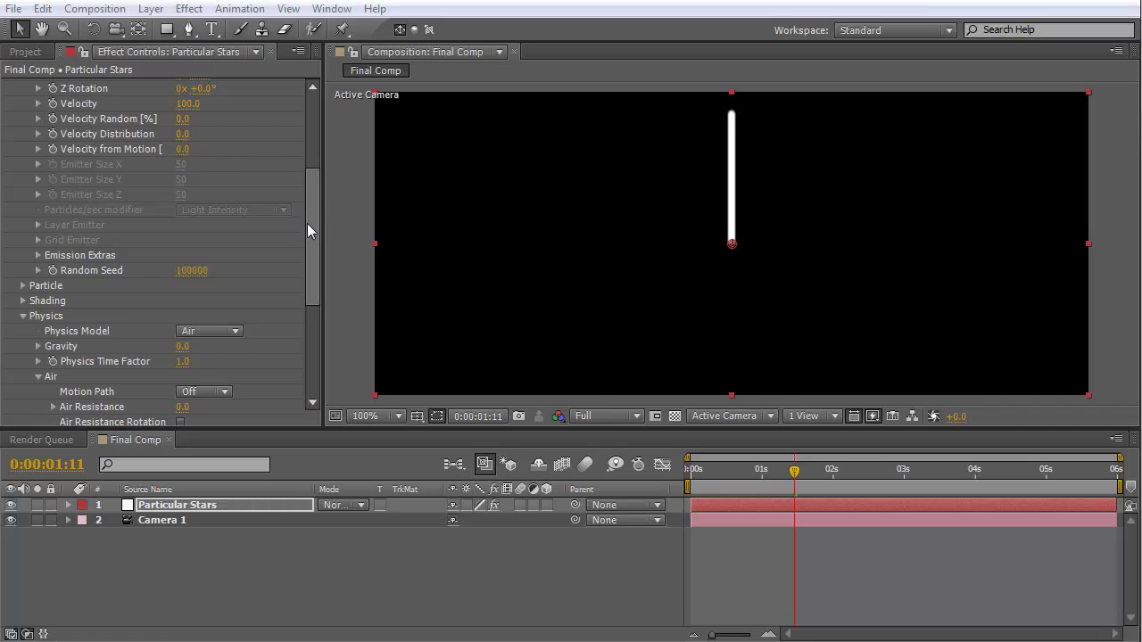
left_click_drag(309, 229, 321, 286)
left_click(182, 181)
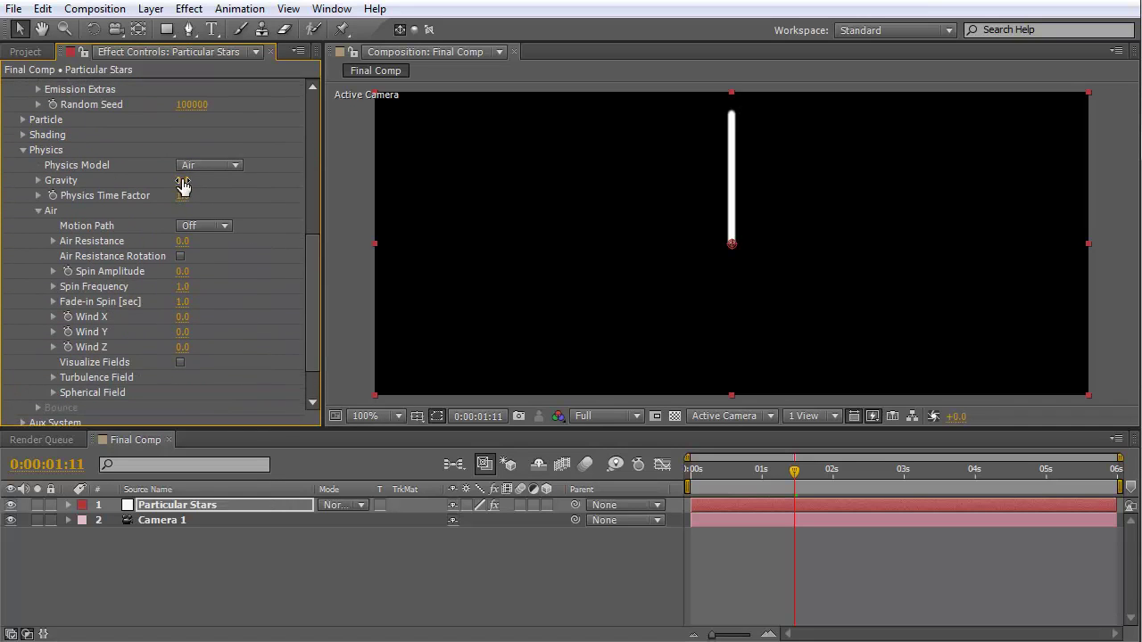
type("100")
key("Return")
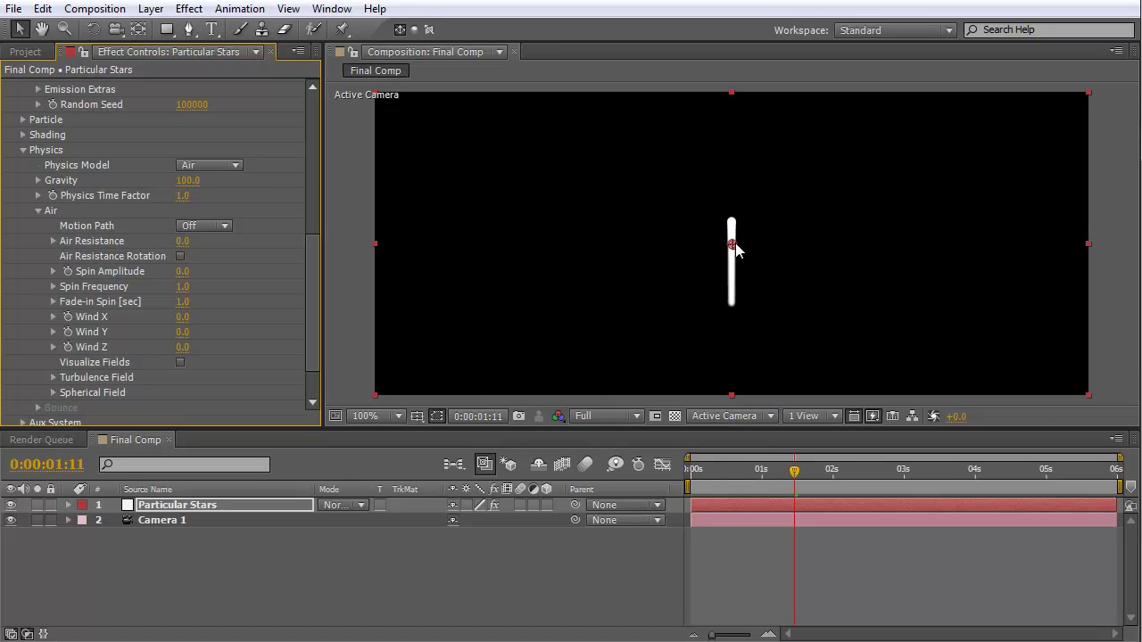
mouse_move(692, 468)
left_mouse_down()
mouse_move(831, 473)
mouse_move(693, 489)
mouse_move(720, 486)
left_mouse_up()
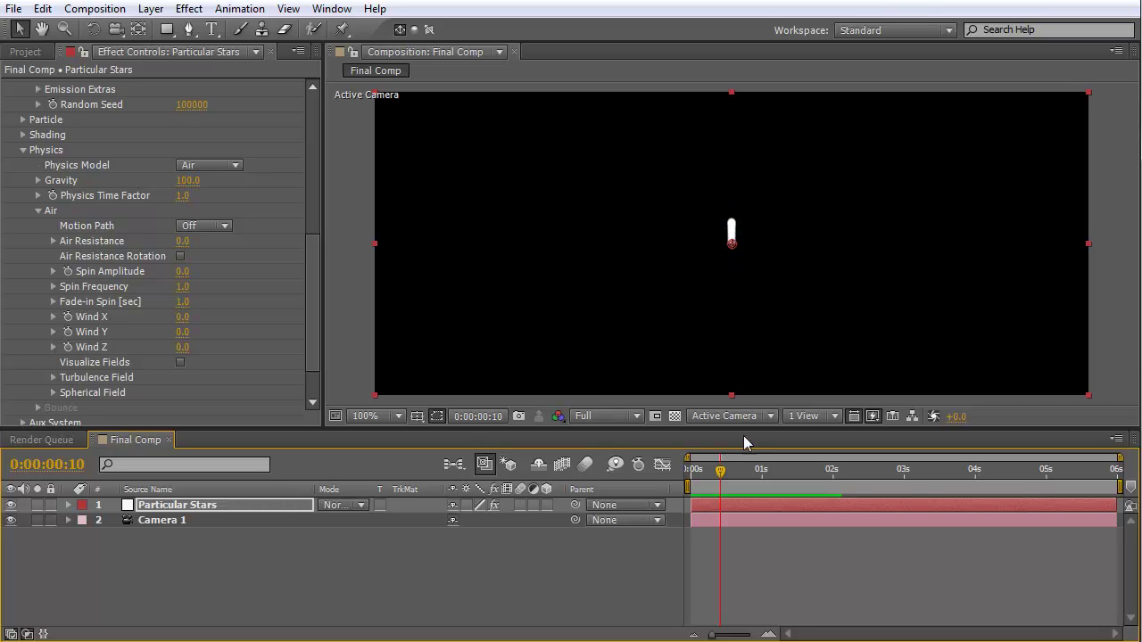
mouse_move(725, 469)
left_mouse_down()
mouse_move(806, 469)
mouse_move(546, 440)
left_mouse_up()
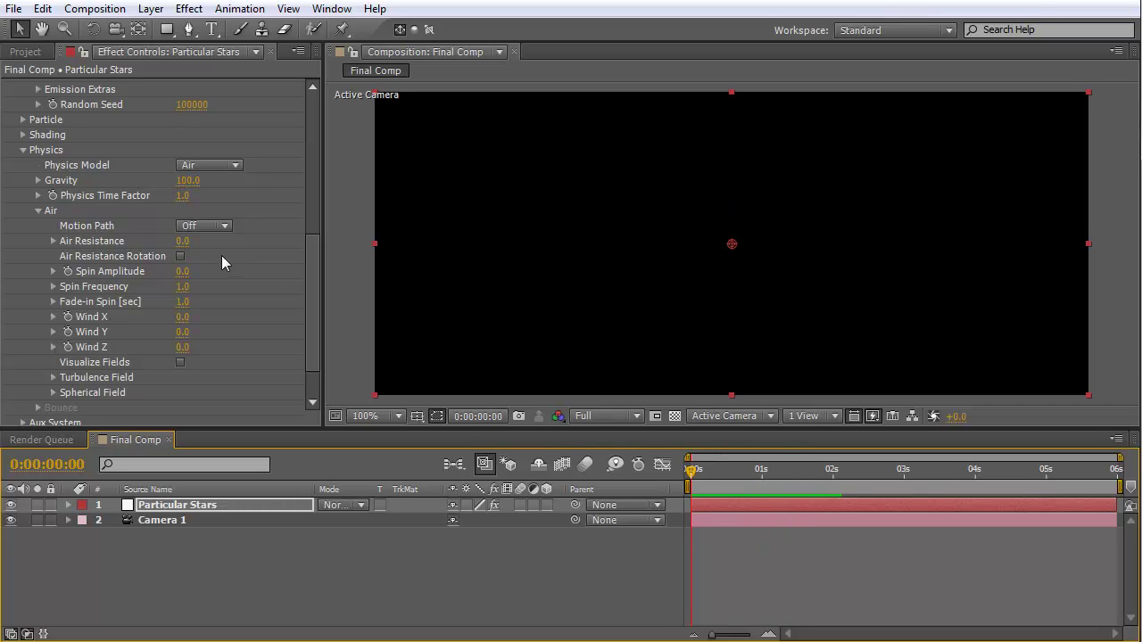
Step: Reset the Physics Gravity to 0
left_click(185, 179)
type("0")
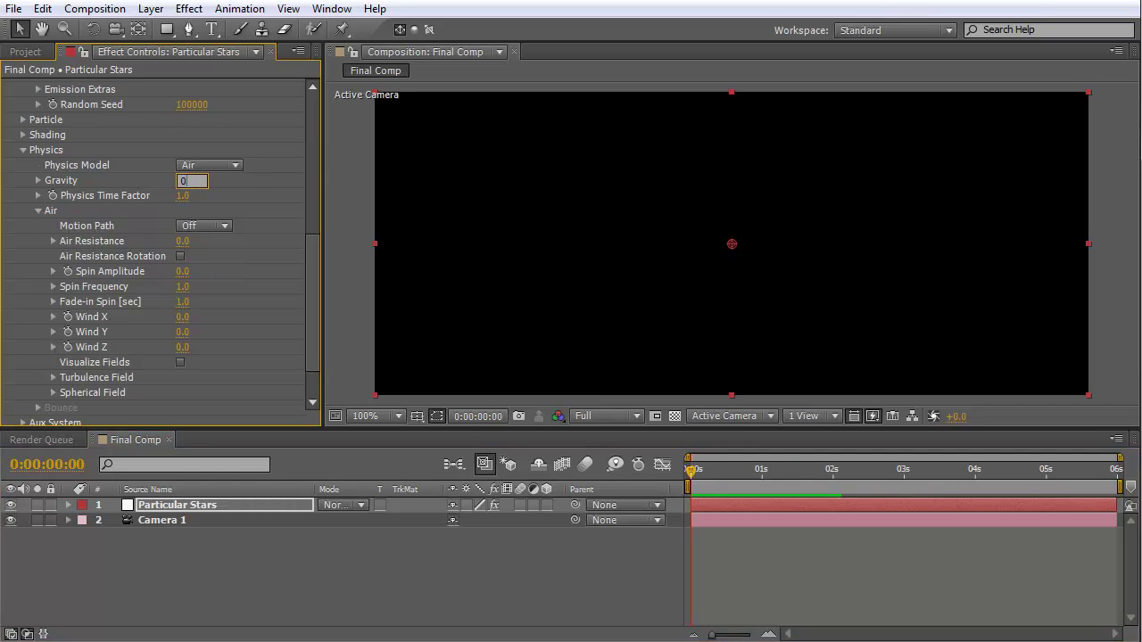
key("Return")
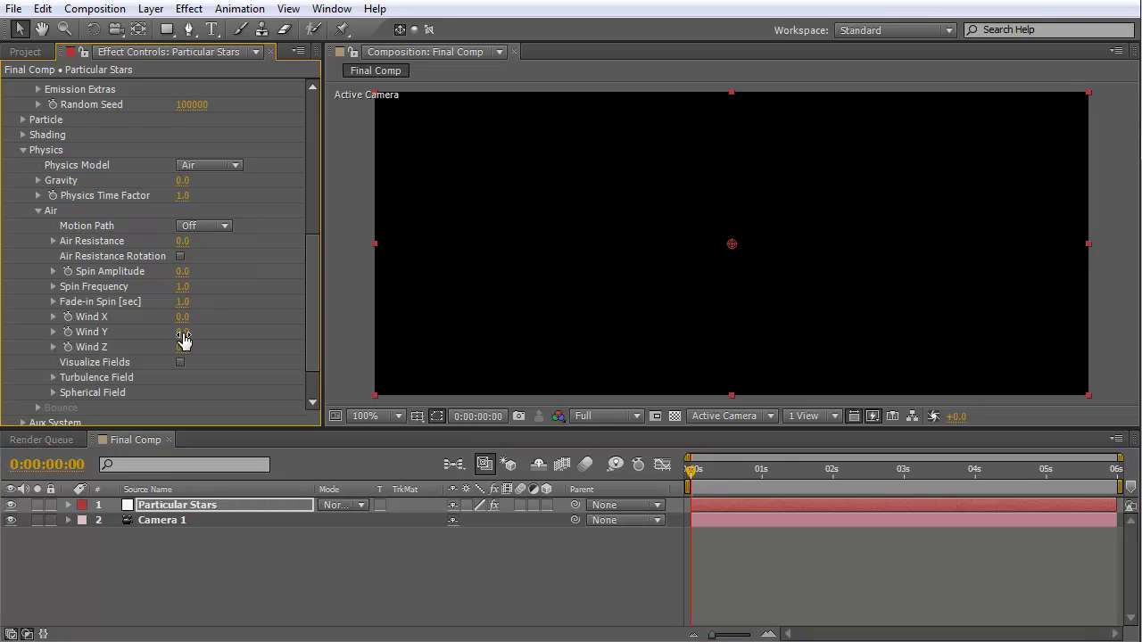
Step: Set Wind Y to 134 at 0:00:02:01 and preview the particle stream from the start up to 0:00:01:15
left_click_drag(762, 471, 836, 491)
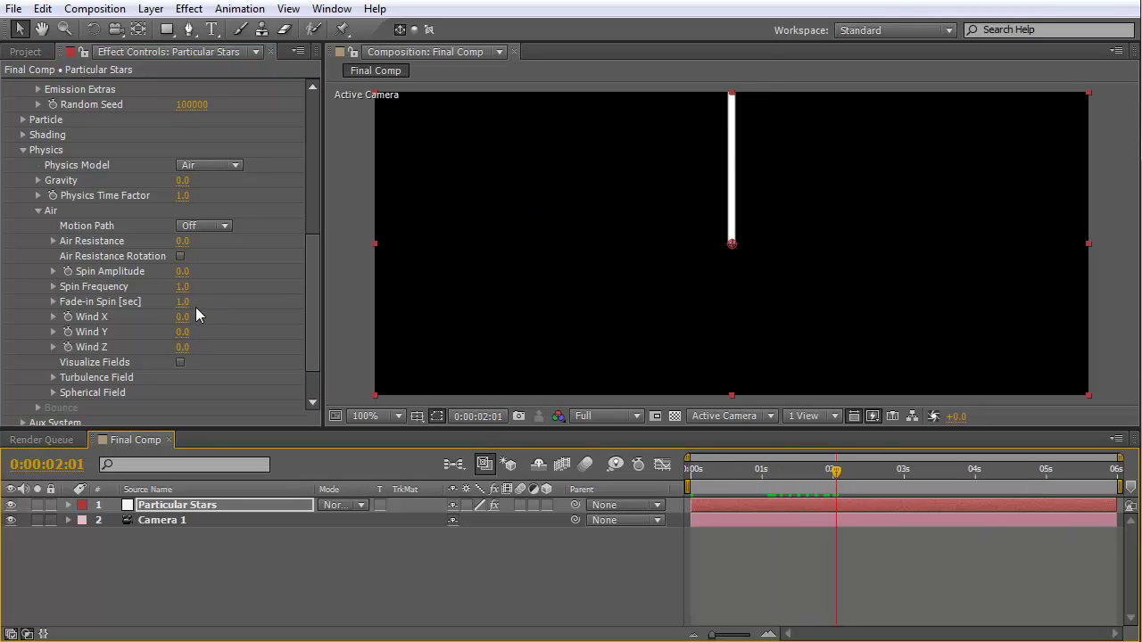
left_click_drag(184, 337, 257, 341)
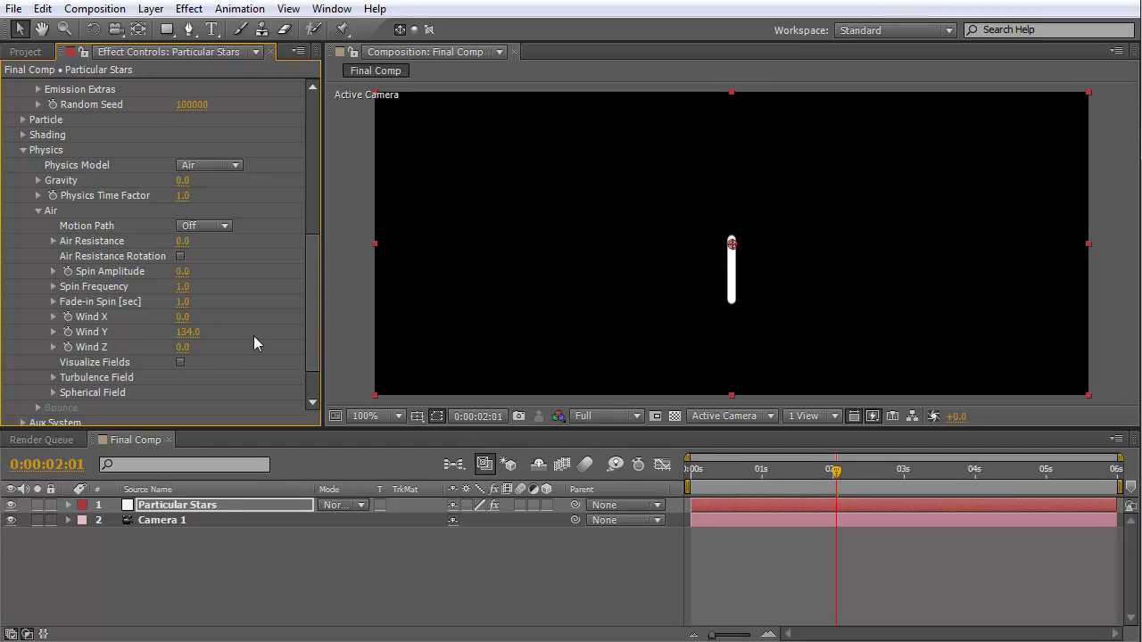
mouse_move(712, 473)
left_mouse_down()
mouse_move(760, 473)
mouse_move(698, 480)
mouse_move(862, 496)
mouse_move(628, 503)
left_mouse_up()
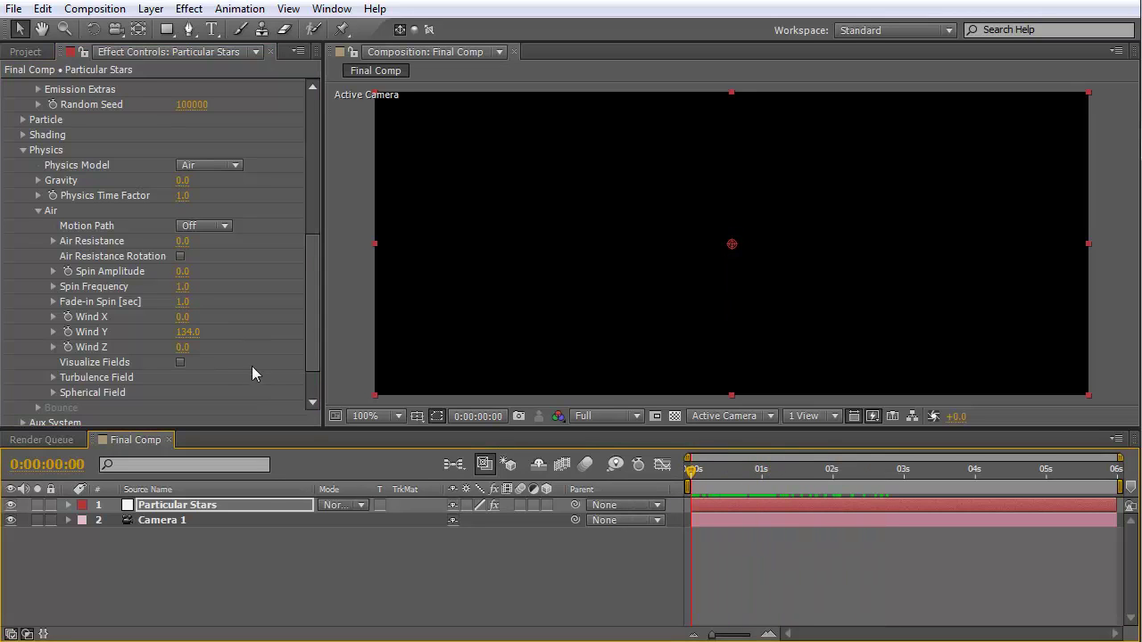
left_click_drag(767, 492, 806, 489)
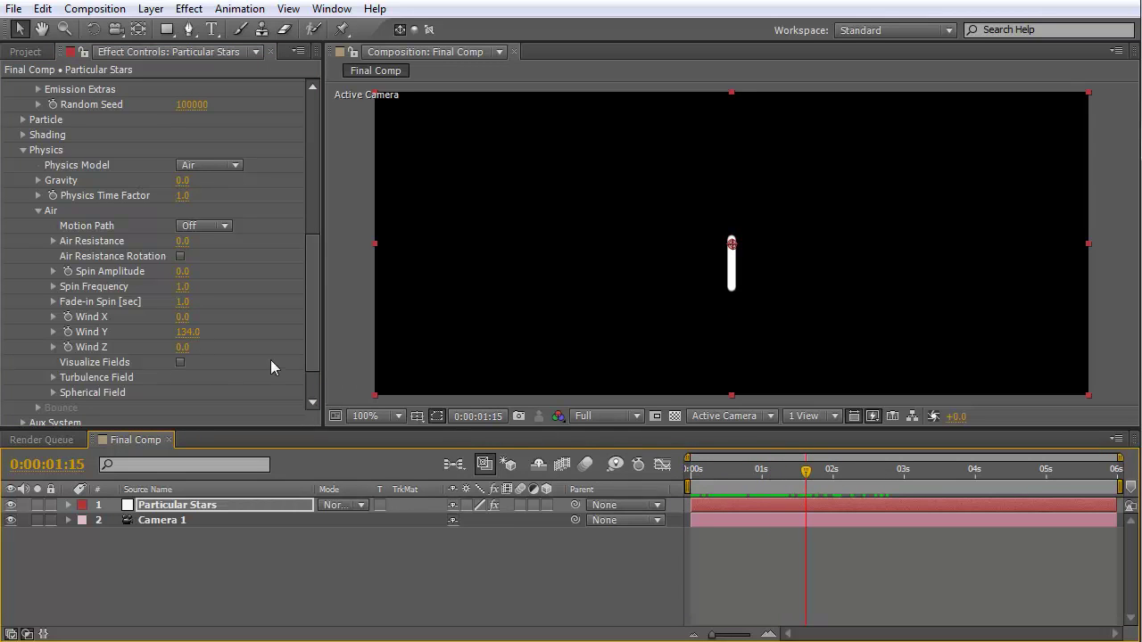
Step: Set Wind Y to 100 and preview the particle motion up to 0:00:03:04
left_click(195, 334)
type("100")
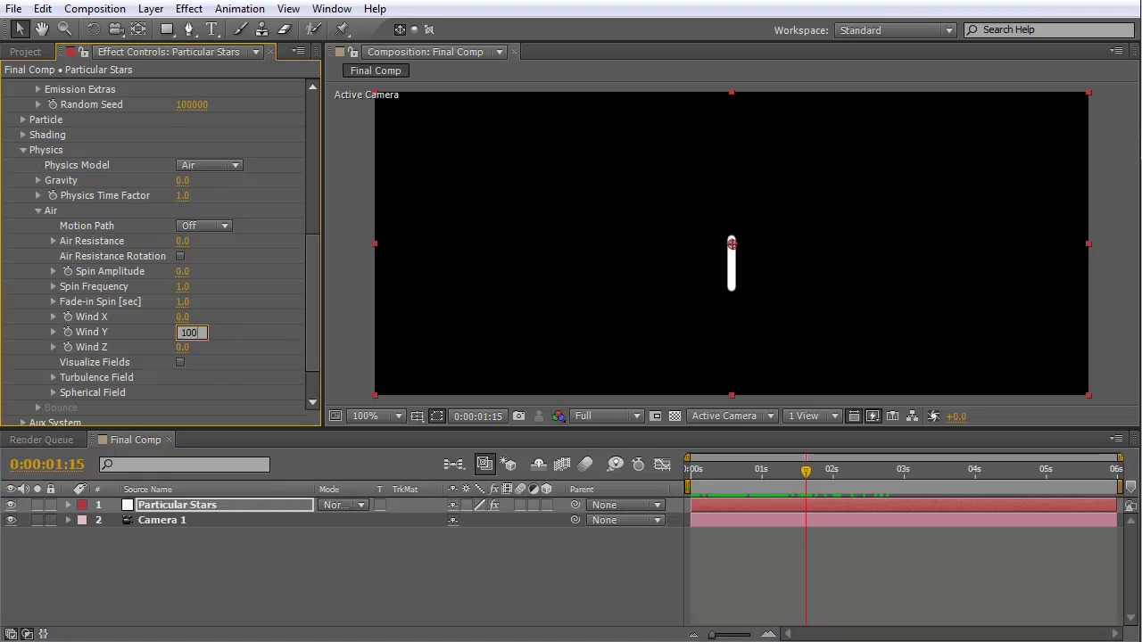
key("Return")
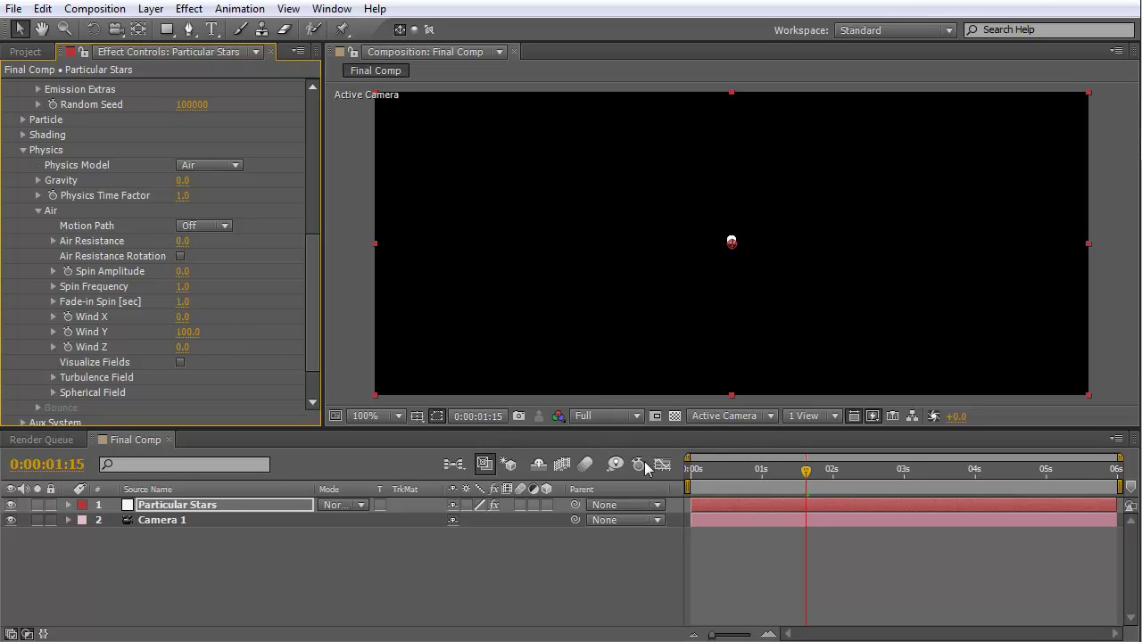
left_click_drag(720, 478, 916, 473)
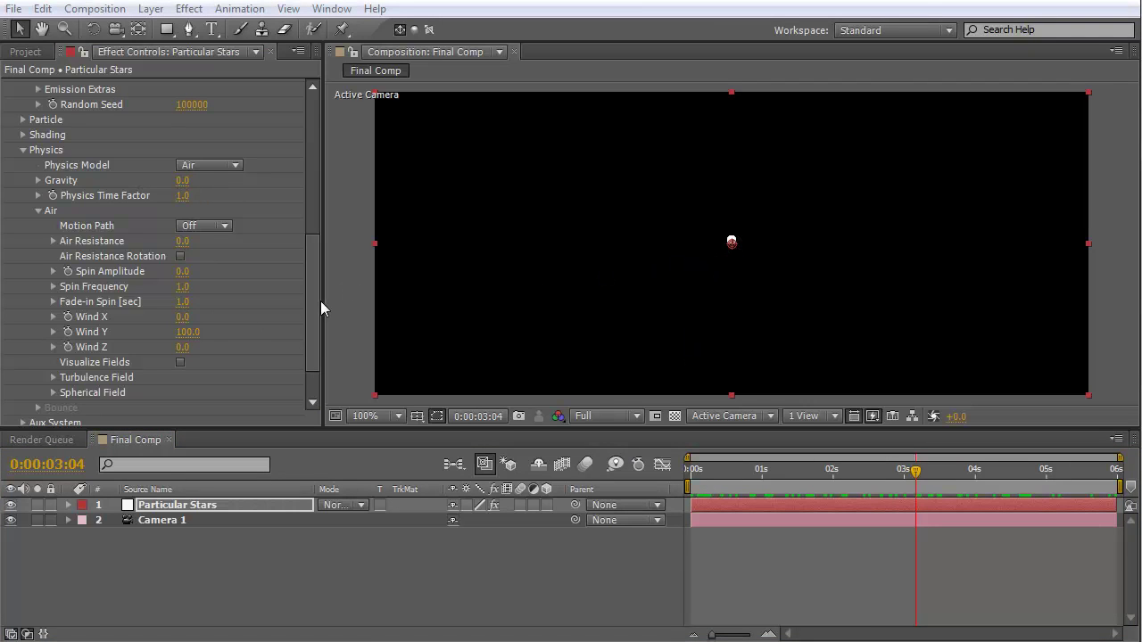
Step: Reset Wind Y to 0 in the Air physics settings
left_click_drag(314, 307, 313, 287)
scroll(313, 314, "down", 1)
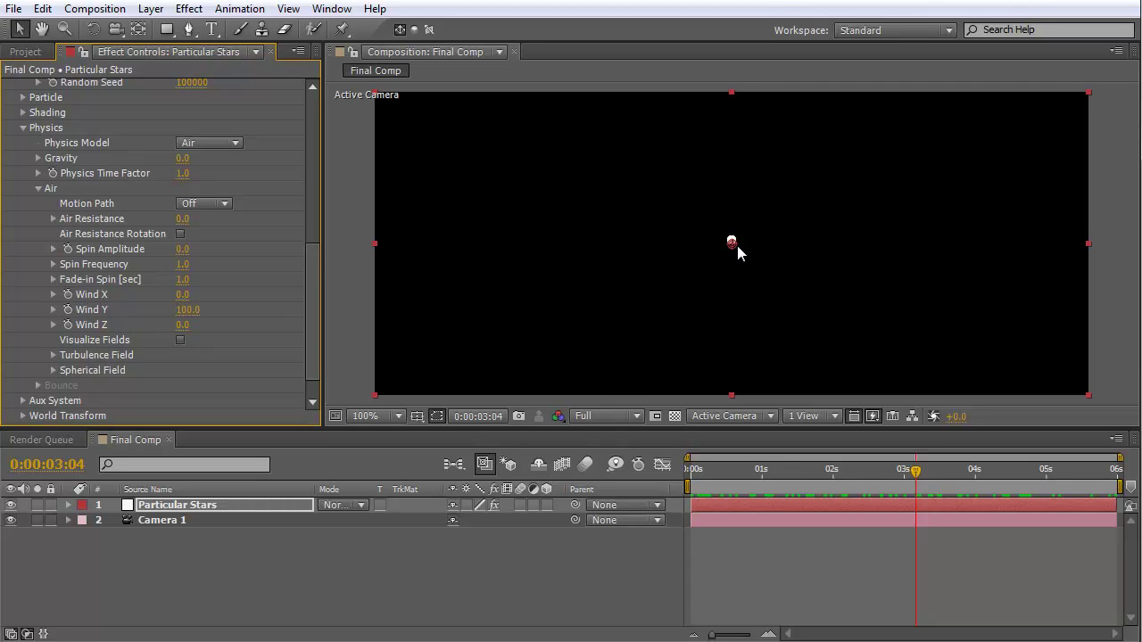
left_click(187, 310)
type("0")
key("Return")
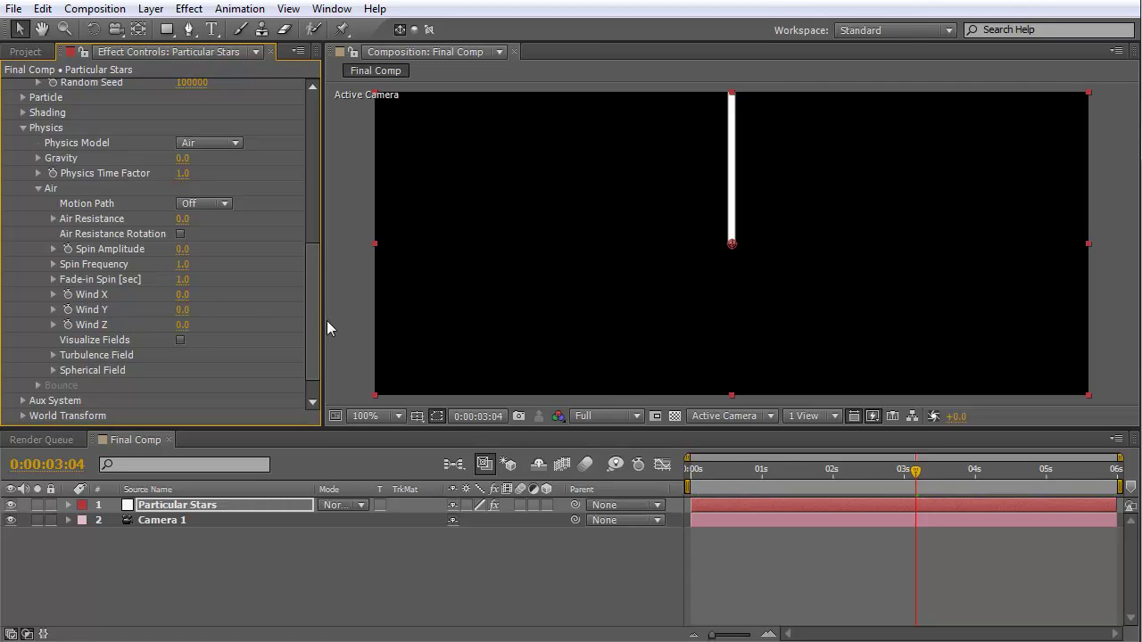
left_click_drag(311, 339, 313, 320)
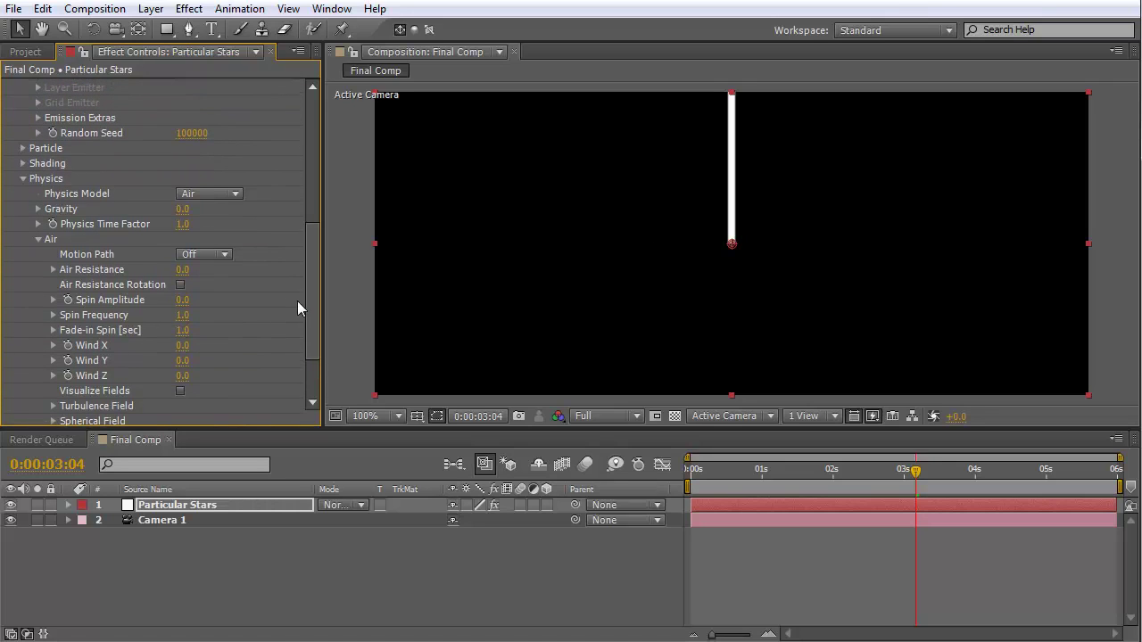
Step: Set the Physics Gravity to 20 and preview the particle motion up to 0:00:02:10
mouse_move(182, 209)
left_mouse_down()
mouse_move(197, 208)
mouse_move(184, 209)
left_mouse_up()
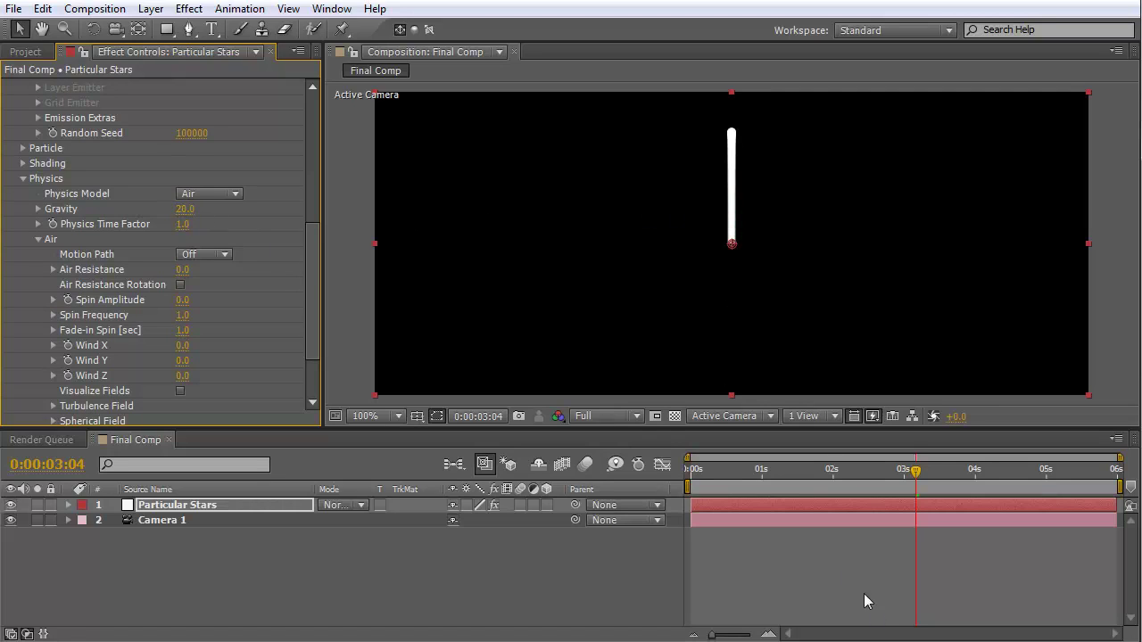
left_click_drag(758, 471, 862, 473)
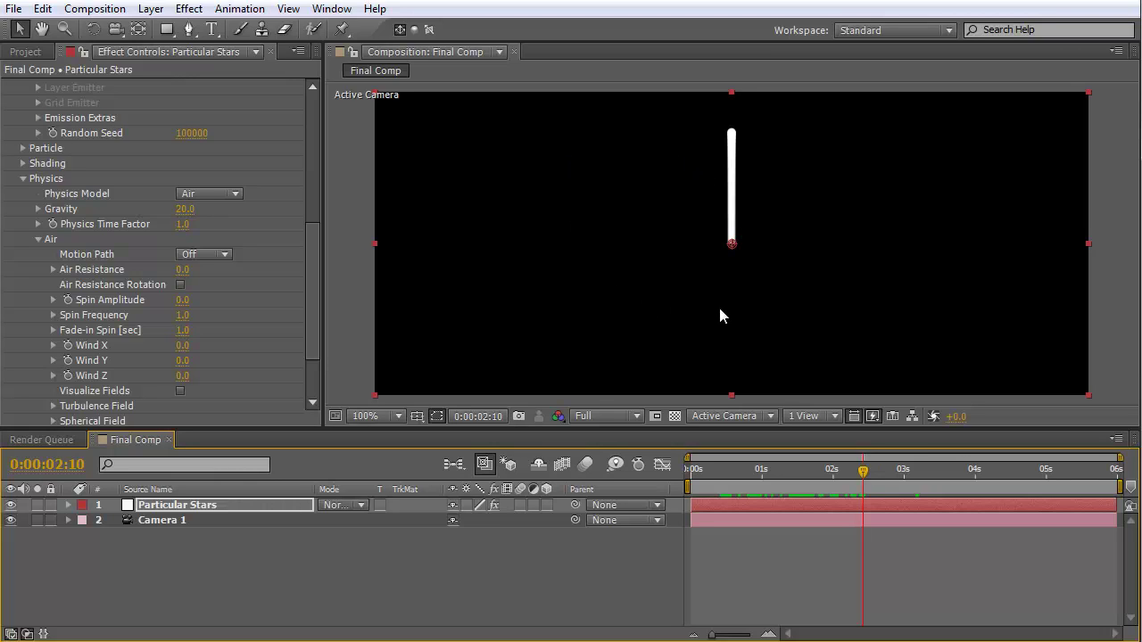
Step: Set the World Transform X Rotation to 90° and preview the particles from the start up to 0:00:01:14
left_click_drag(313, 289, 311, 358)
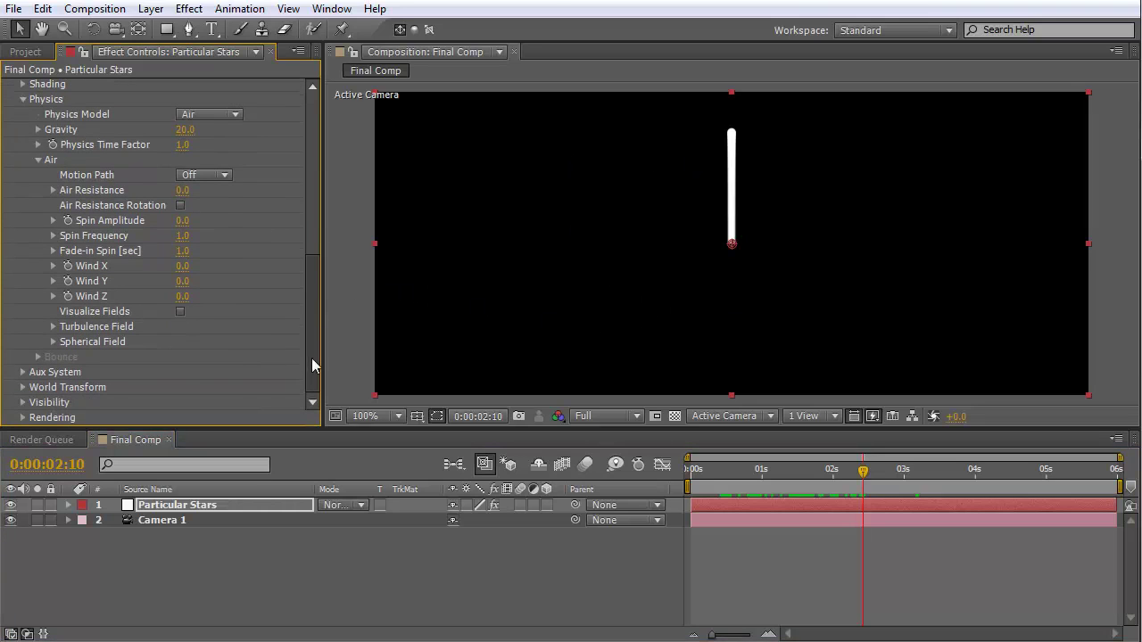
left_click(22, 387)
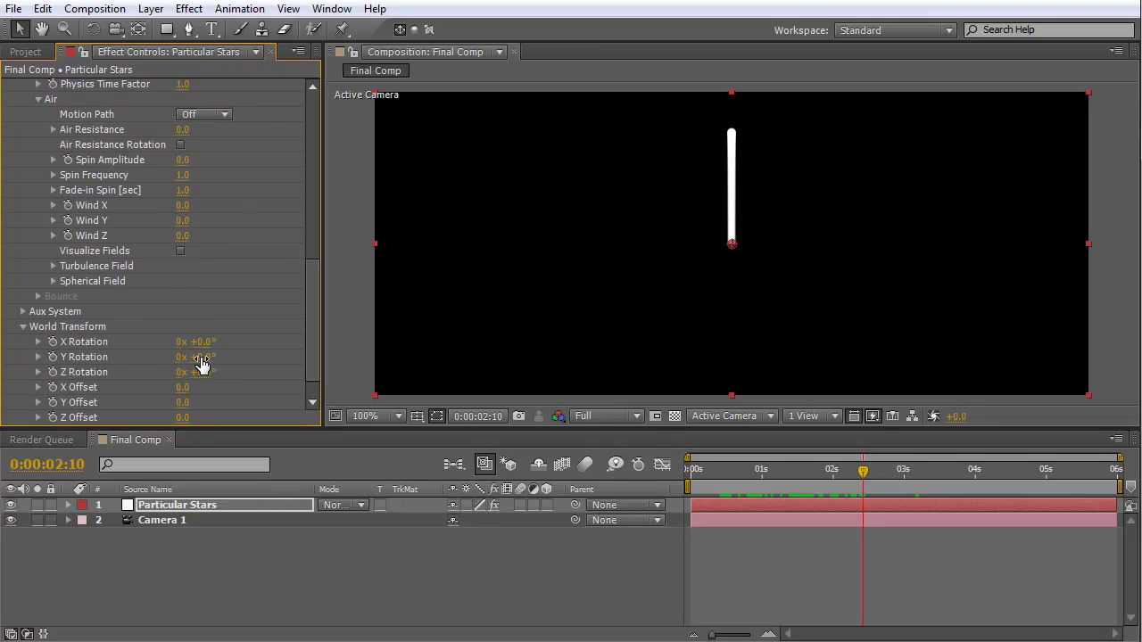
left_click_drag(207, 346, 288, 346)
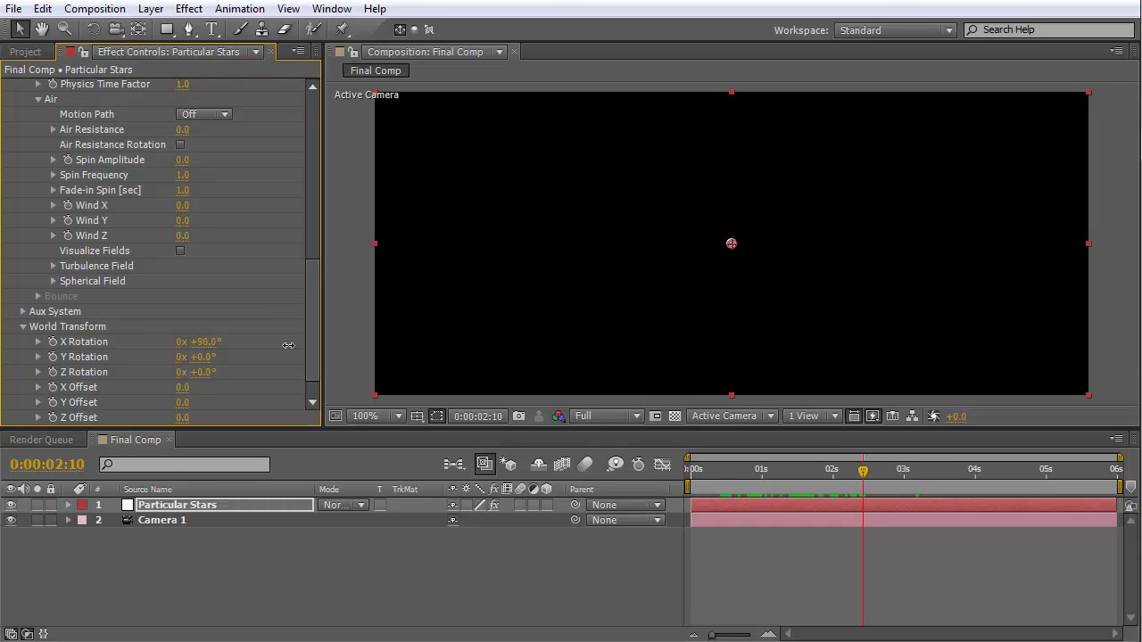
left_click_drag(805, 469, 694, 470)
left_click(803, 469)
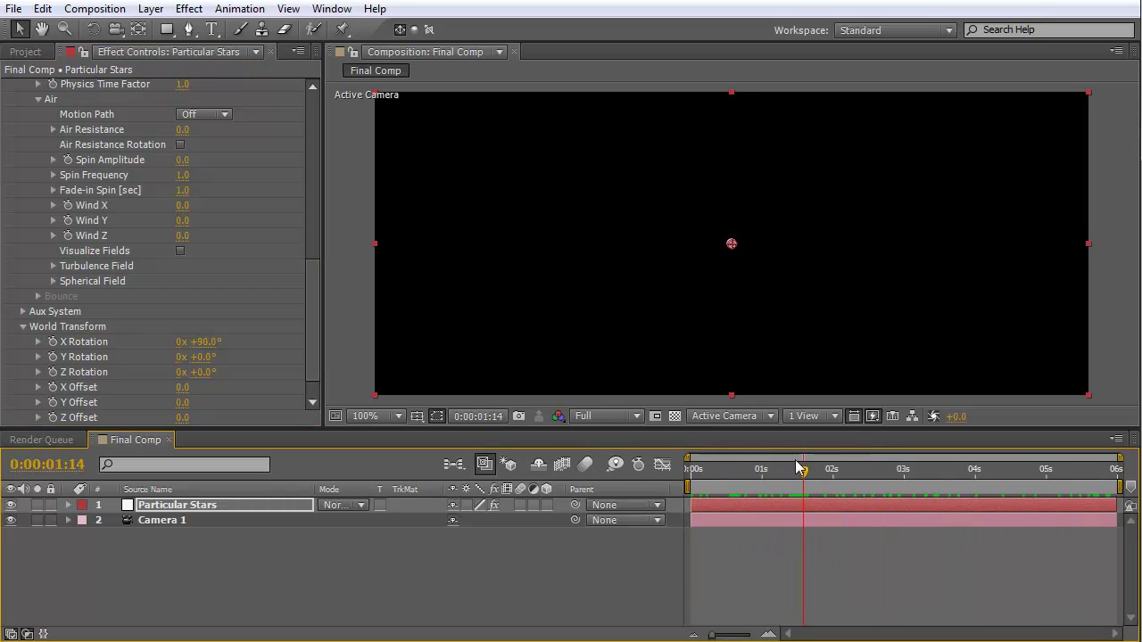
Step: Reset the World Transform X Rotation to 0° and collapse the Particular effect settings
left_click(204, 342)
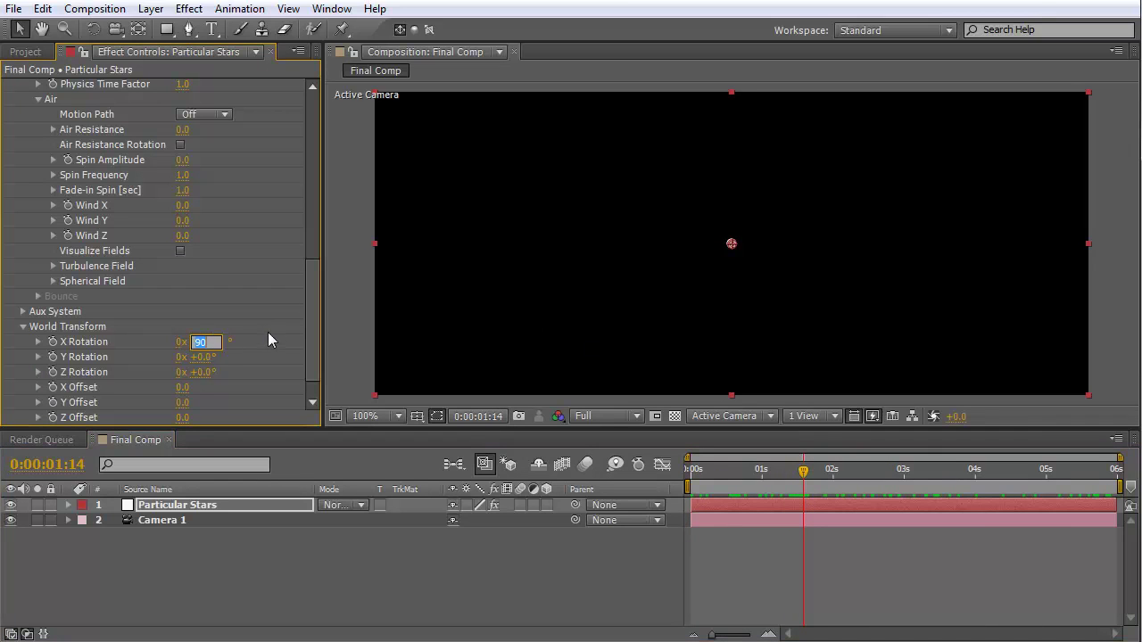
type("0")
key("Return")
left_click_drag(308, 317, 320, 128)
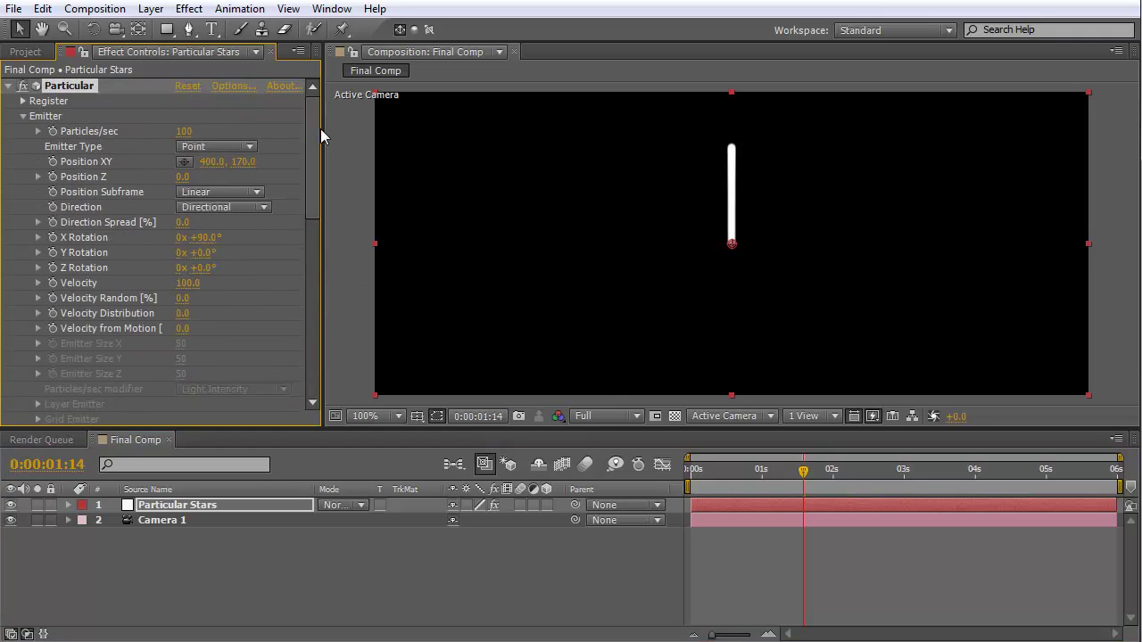
left_click(8, 86)
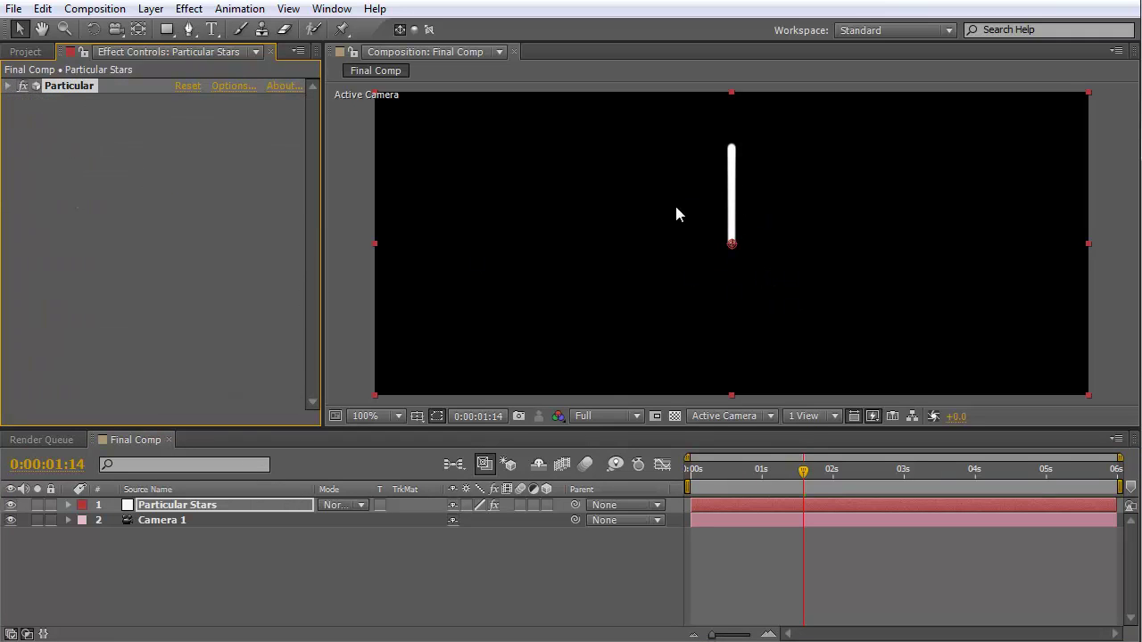
Step: Create a 3D null object and parent Camera 1 to it, leaving Particular Stars without a parent
left_click(151, 8)
mouse_move(300, 30)
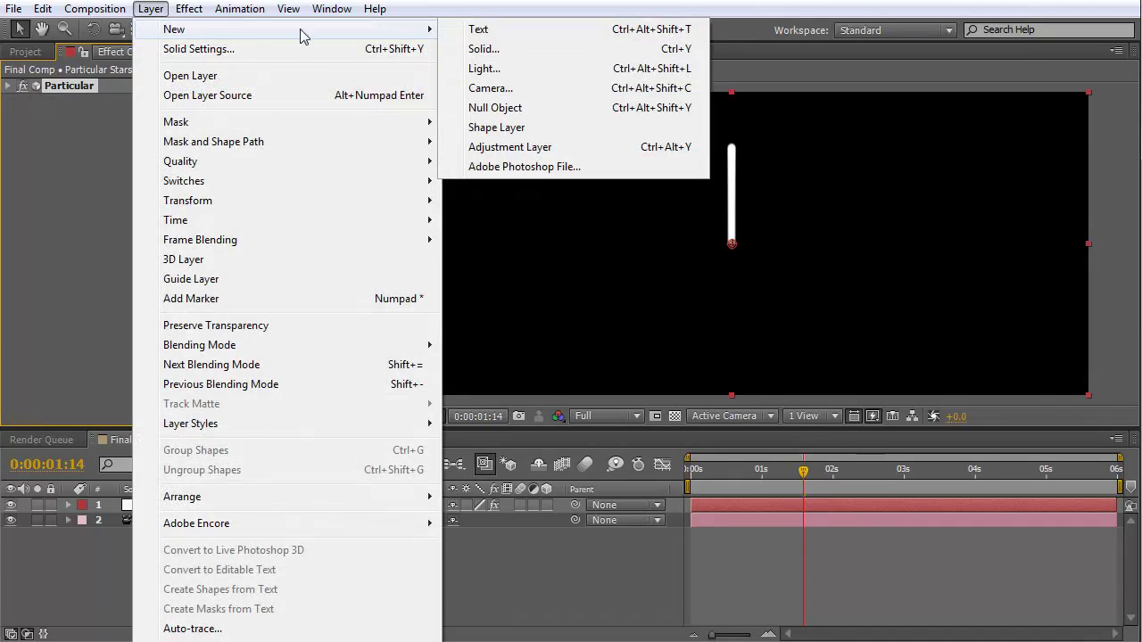
left_click(529, 108)
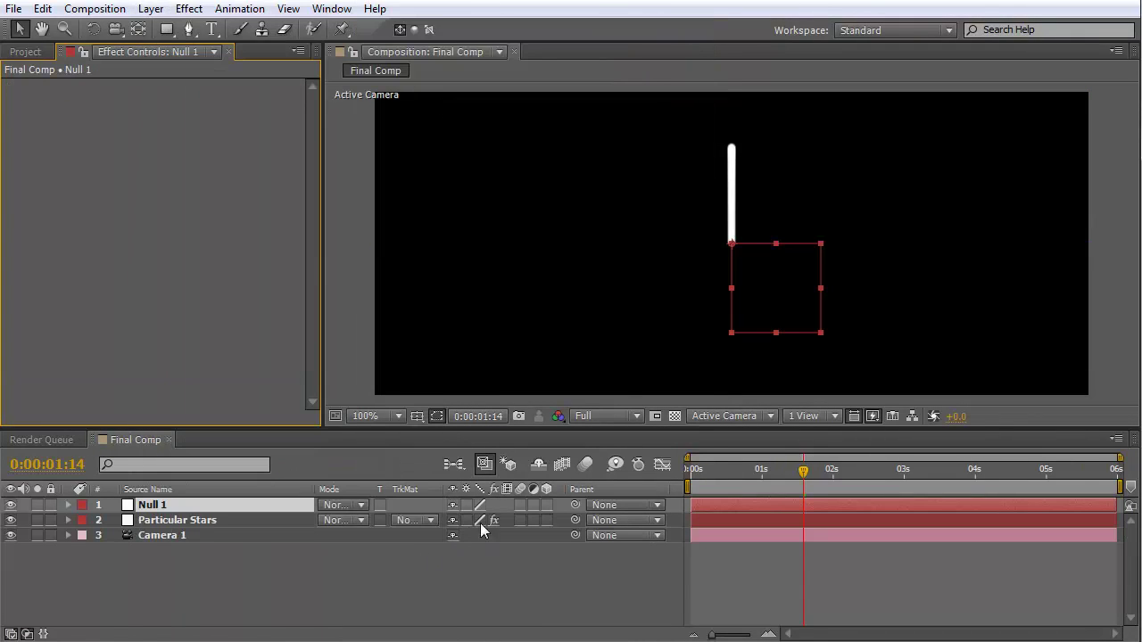
left_click_drag(574, 520, 166, 508)
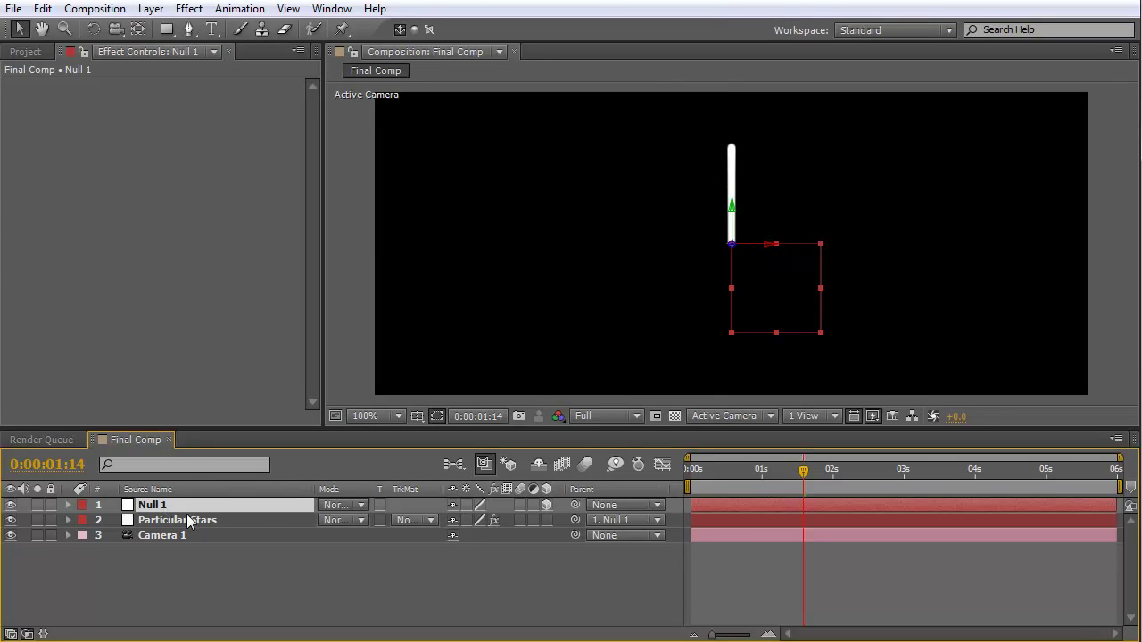
left_click(625, 520)
left_click(620, 536)
left_click_drag(576, 535, 194, 509)
Step: Set the null's X Rotation to 90° and preview the particle motion through the camera up to 0:00:03:13
key("r")
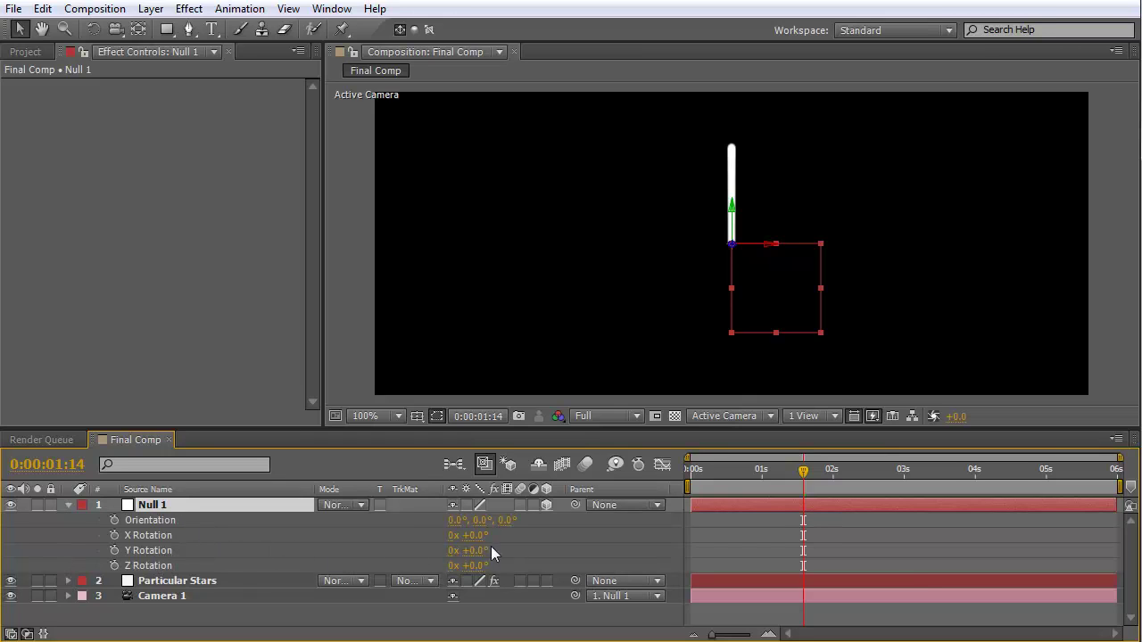
left_click_drag(473, 535, 562, 538)
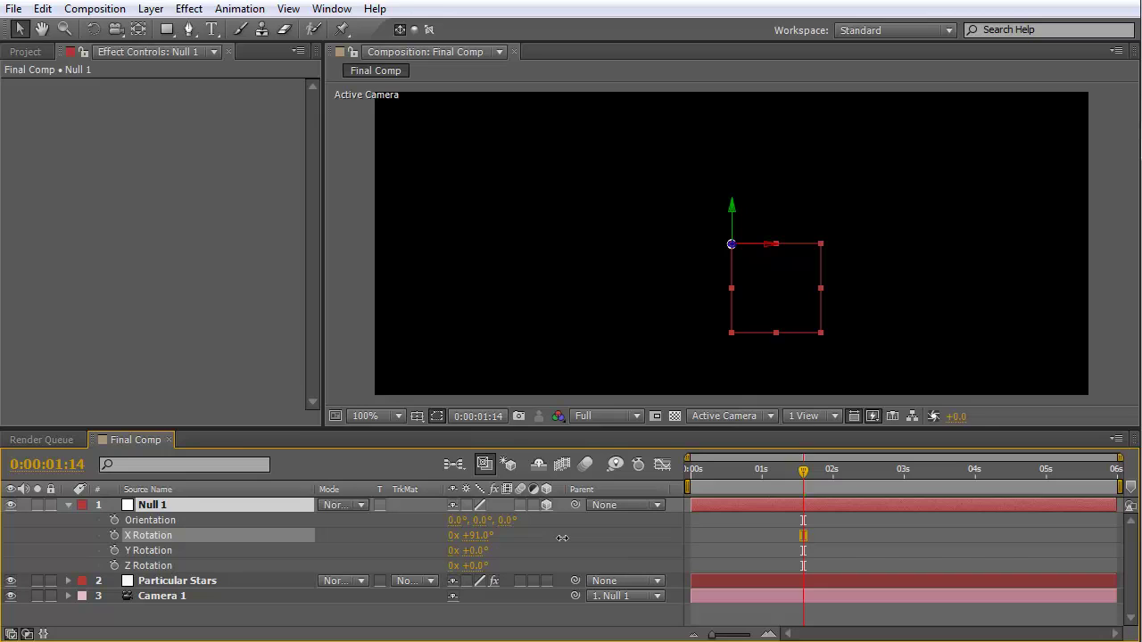
left_click(482, 537)
type("90")
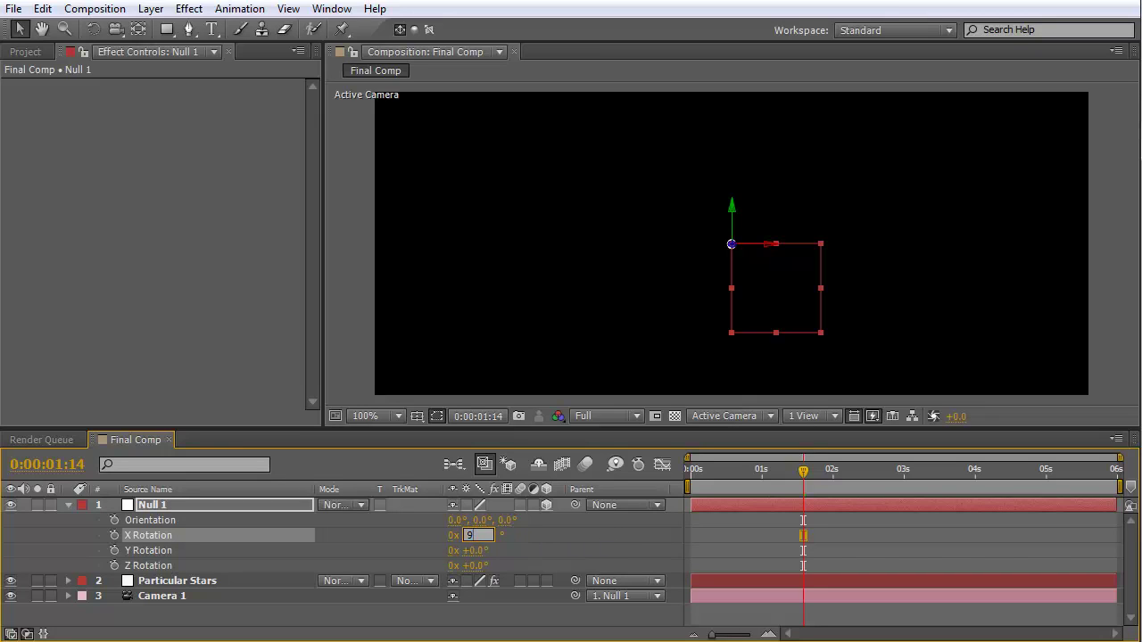
key("Return")
left_click_drag(719, 468, 942, 471)
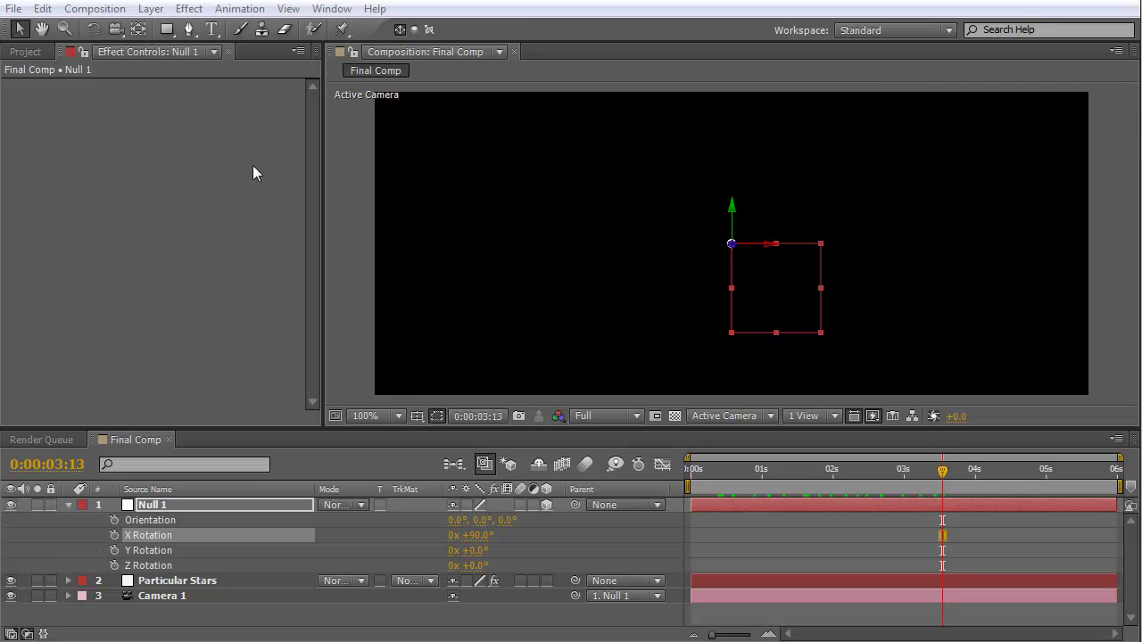
Step: Change the Particular emitter type on the Particular Stars layer to Layer
left_click(155, 582)
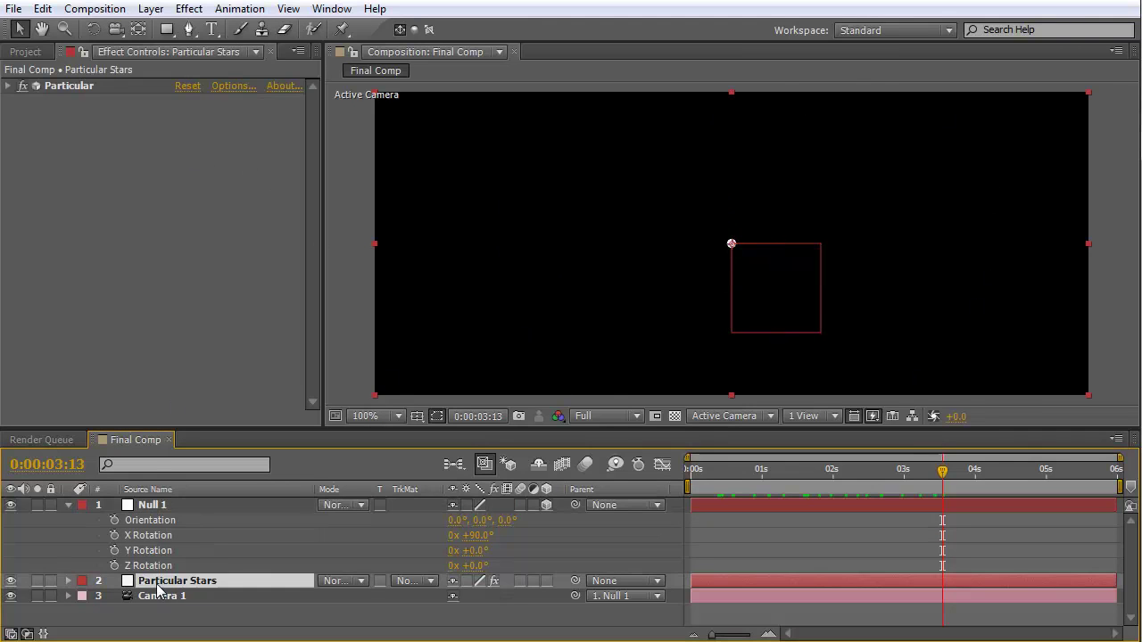
left_click(8, 86)
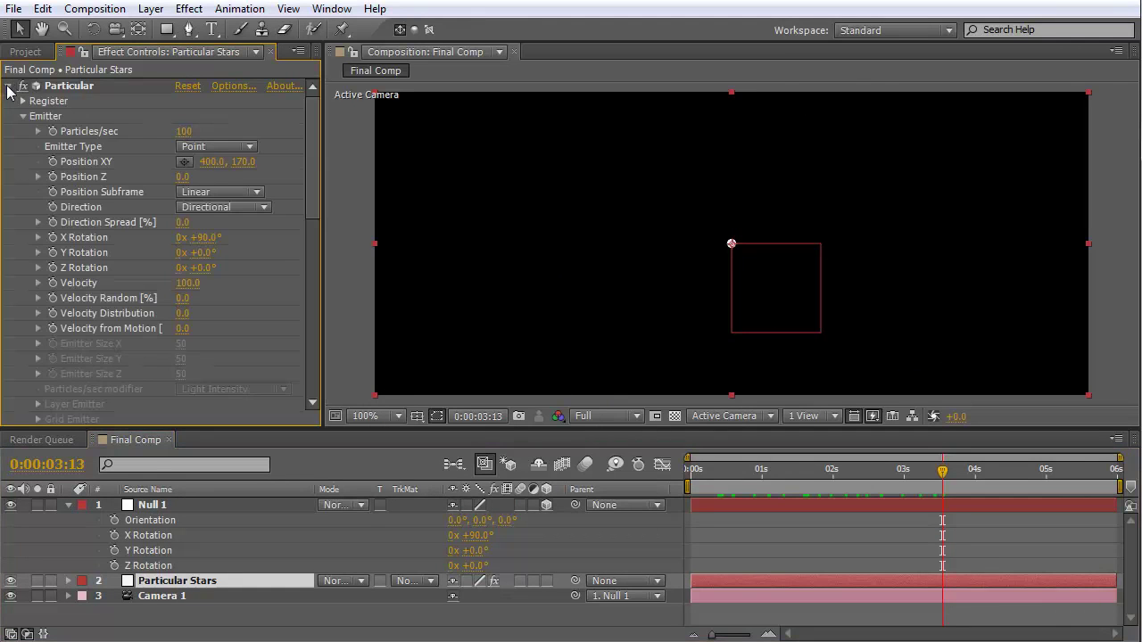
left_click(223, 149)
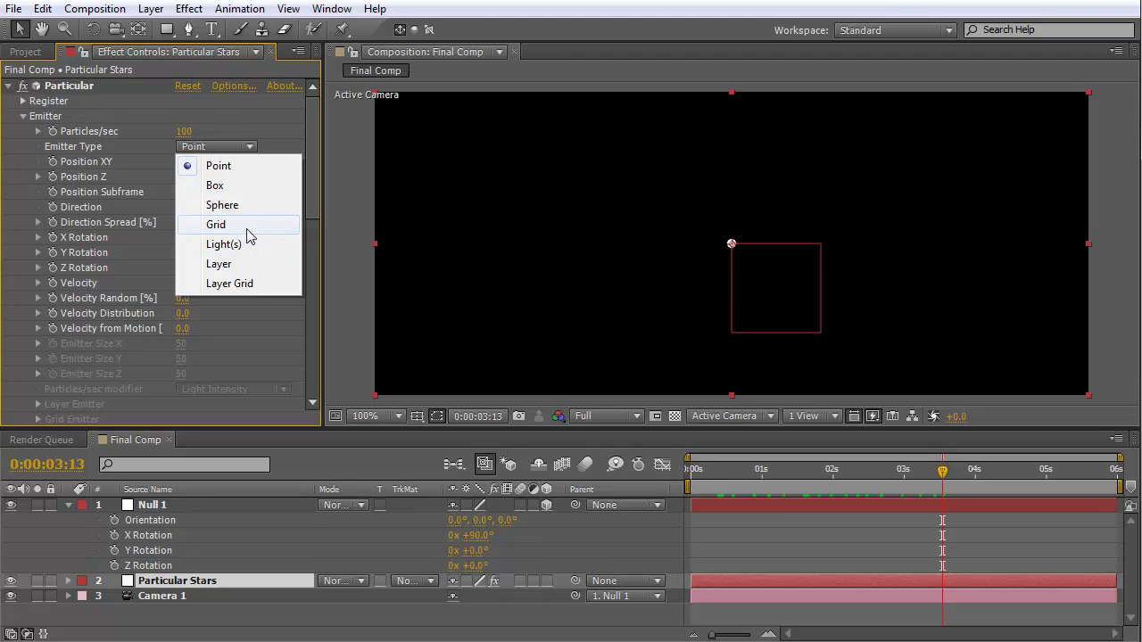
left_click(229, 271)
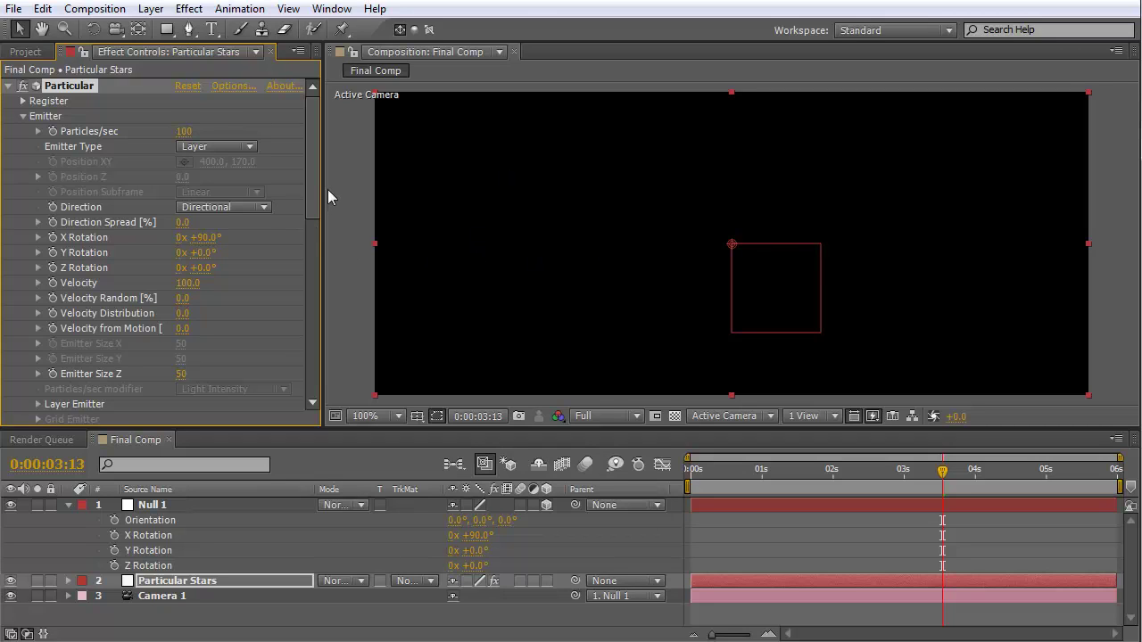
Step: Set Layer RGB Usage to None in the Layer Emitter settings and collapse the null's rotation properties
left_click_drag(310, 173, 309, 192)
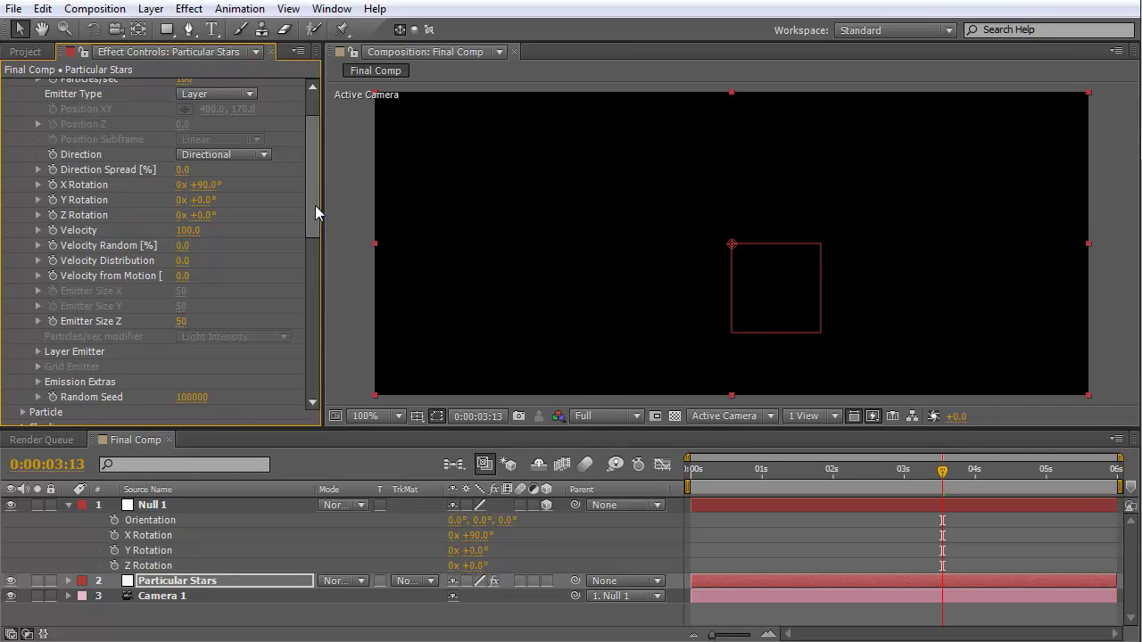
left_click(41, 352)
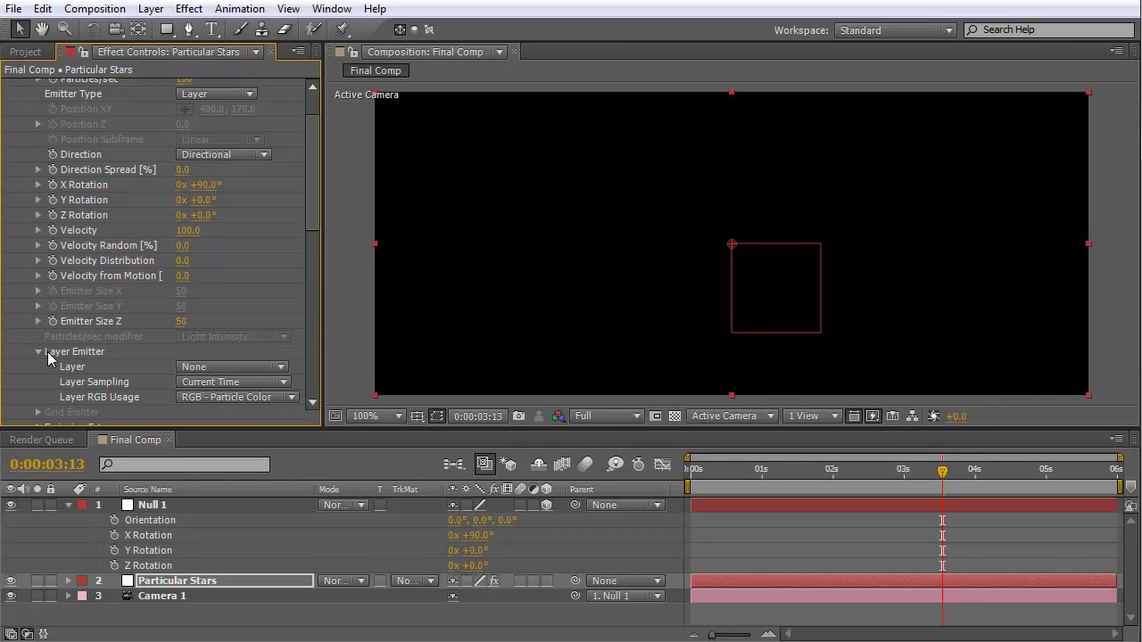
scroll(313, 198, "down", 4)
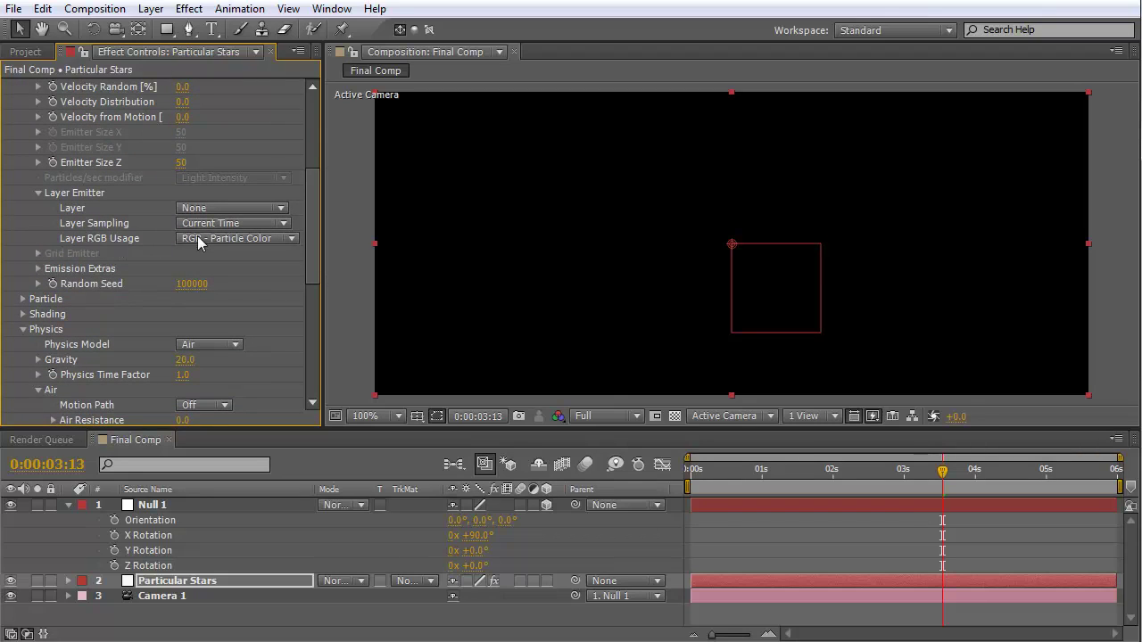
left_click(235, 239)
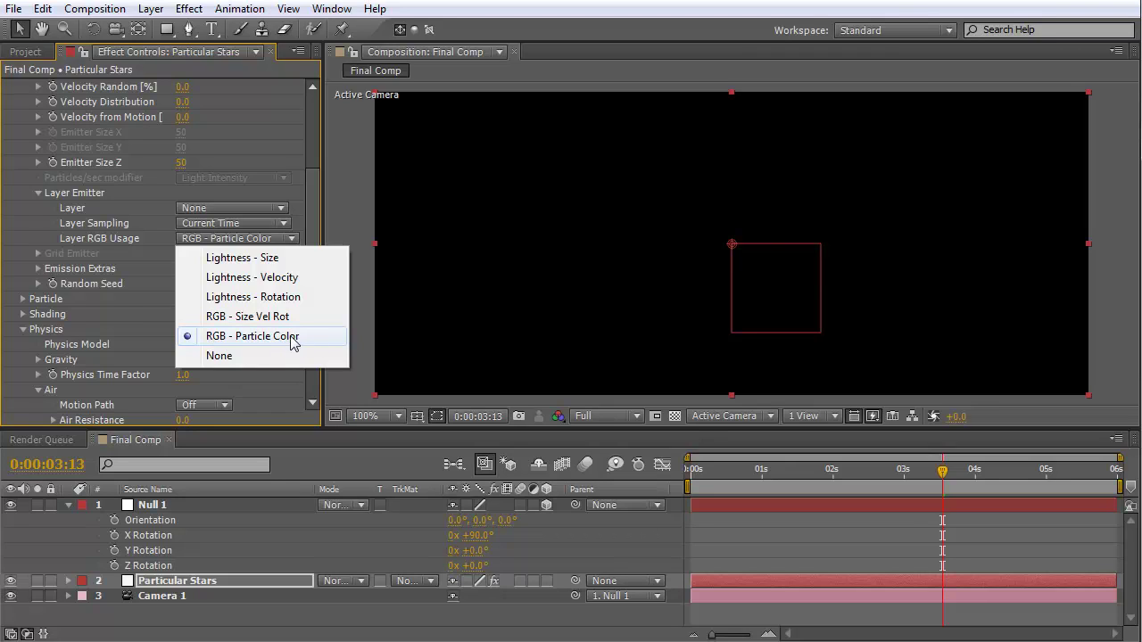
left_click(225, 359)
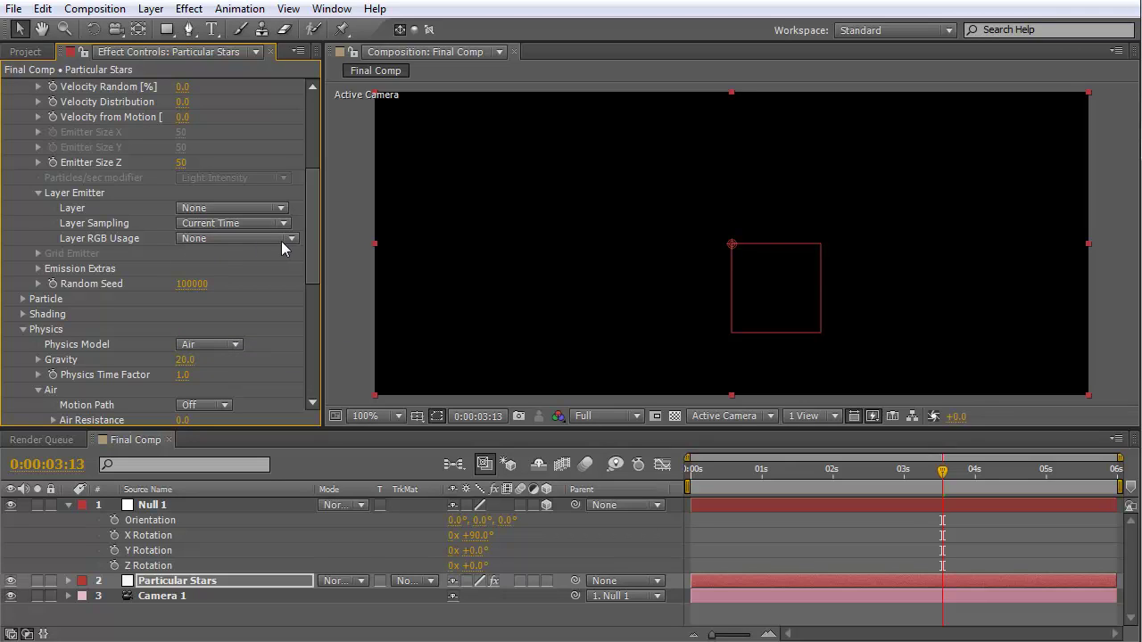
scroll(308, 172, "up", 5)
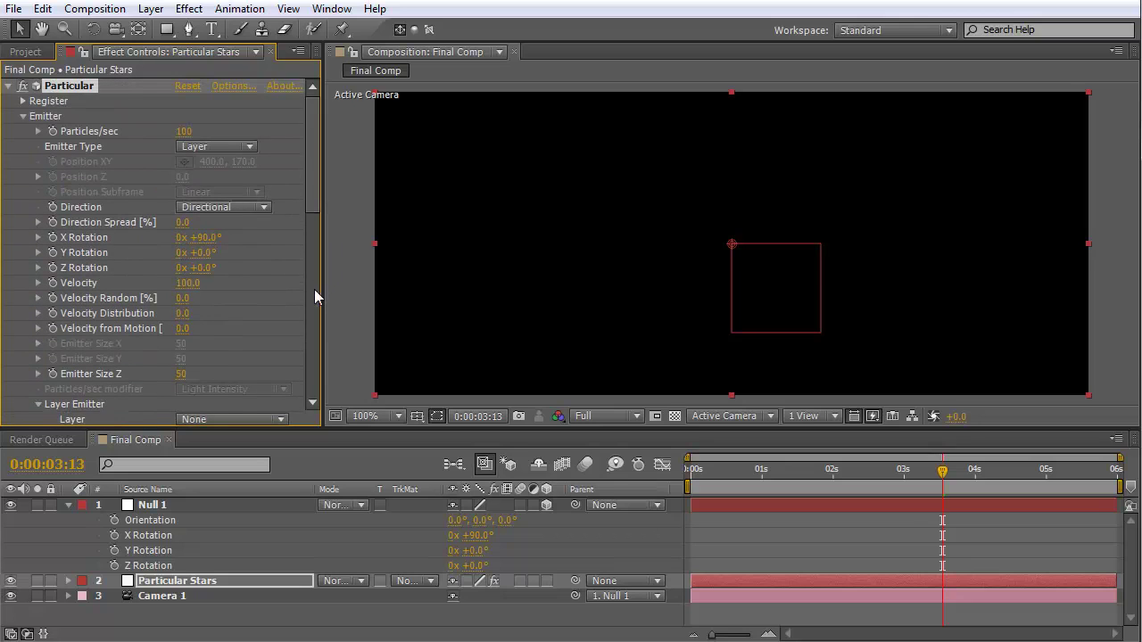
left_click(68, 505)
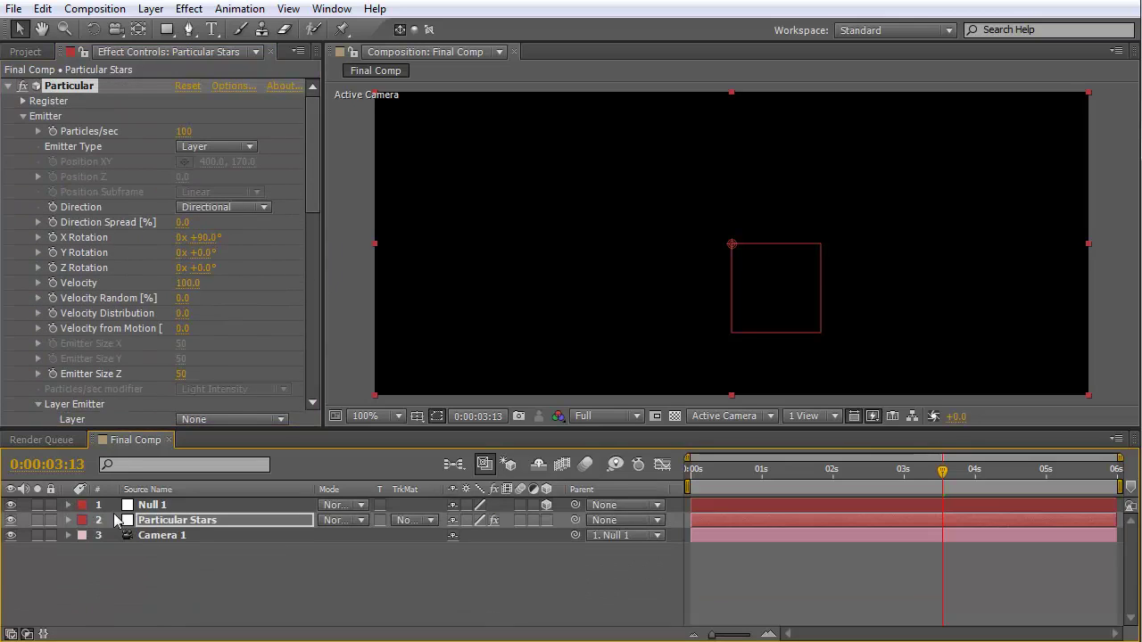
Step: Start a new composition named Source and set its height to 1500 px
left_click(216, 545)
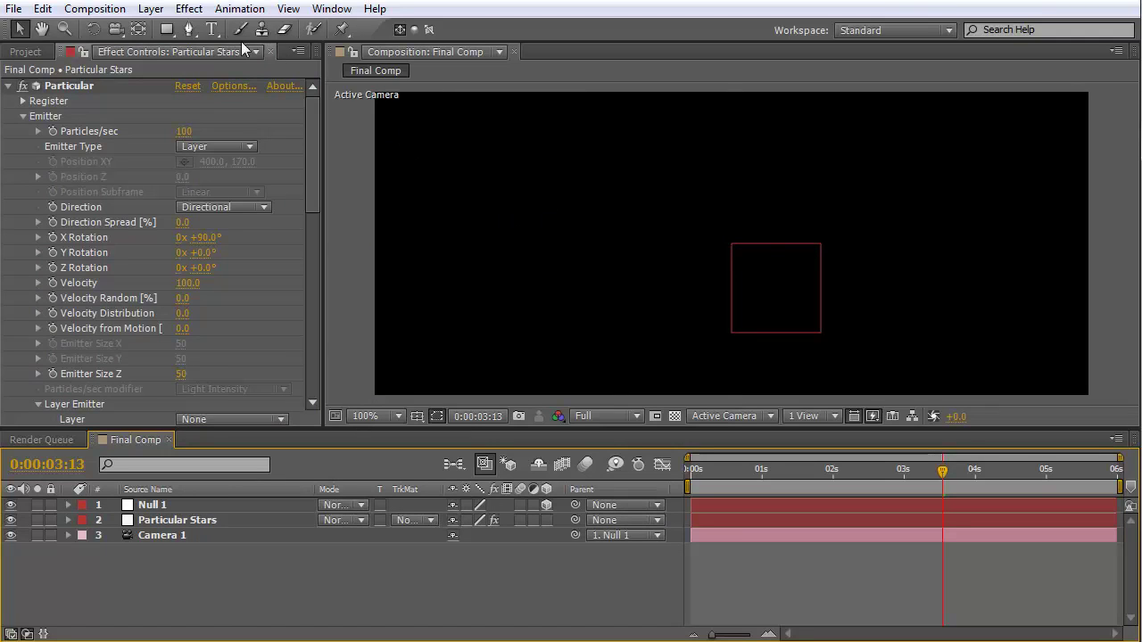
left_click(95, 9)
left_click(116, 32)
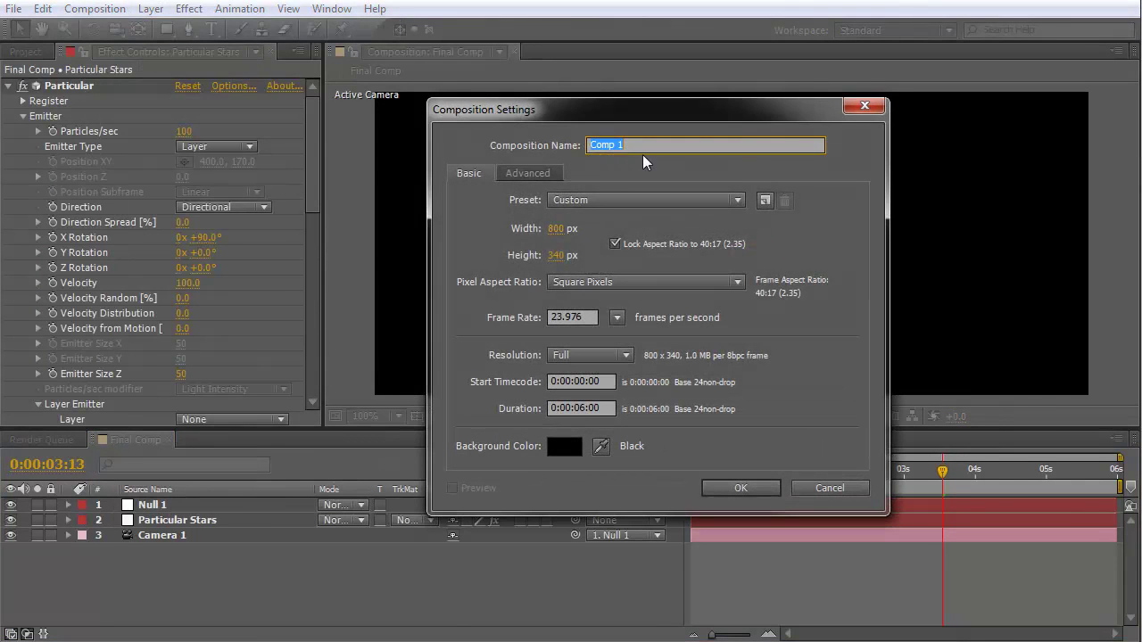
type("Source")
left_click(556, 229)
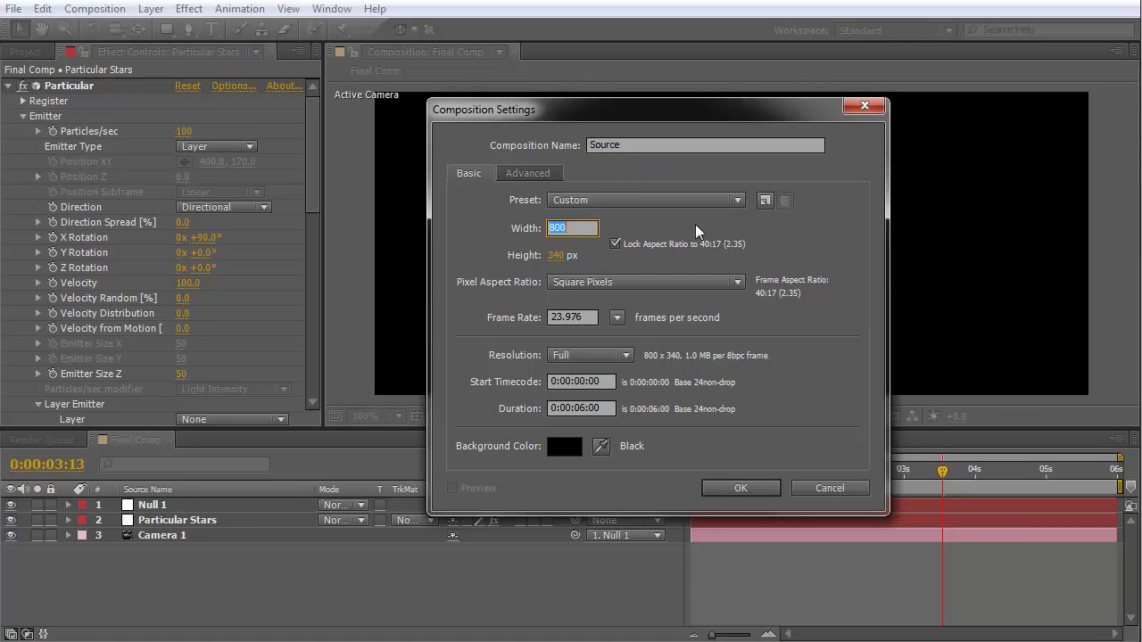
type("35")
key("Tab")
type("15")
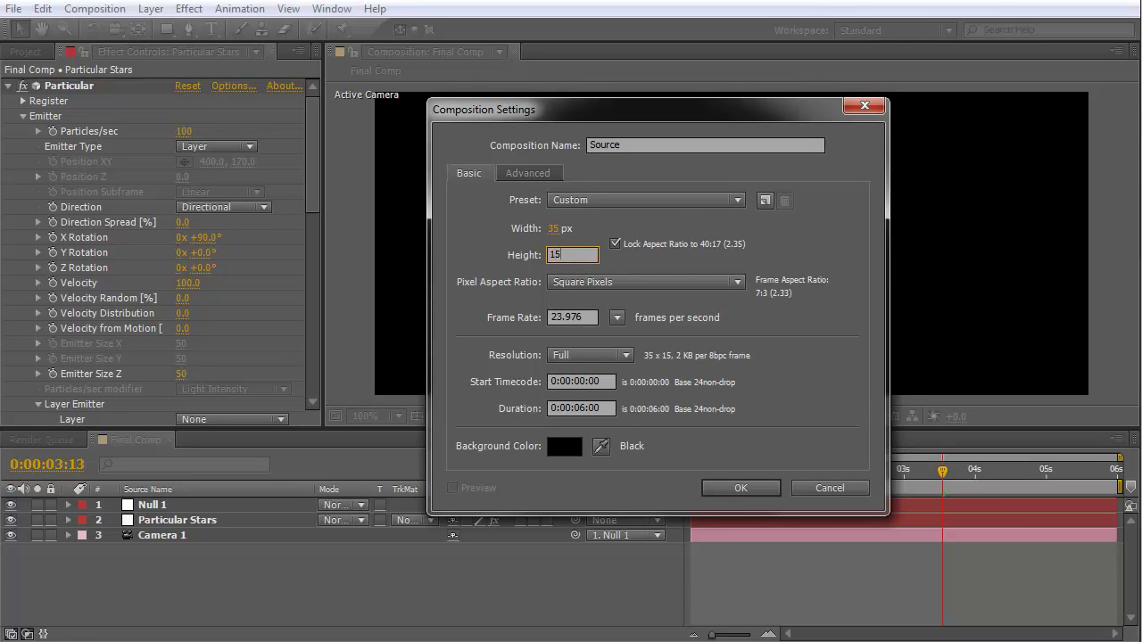
type("00")
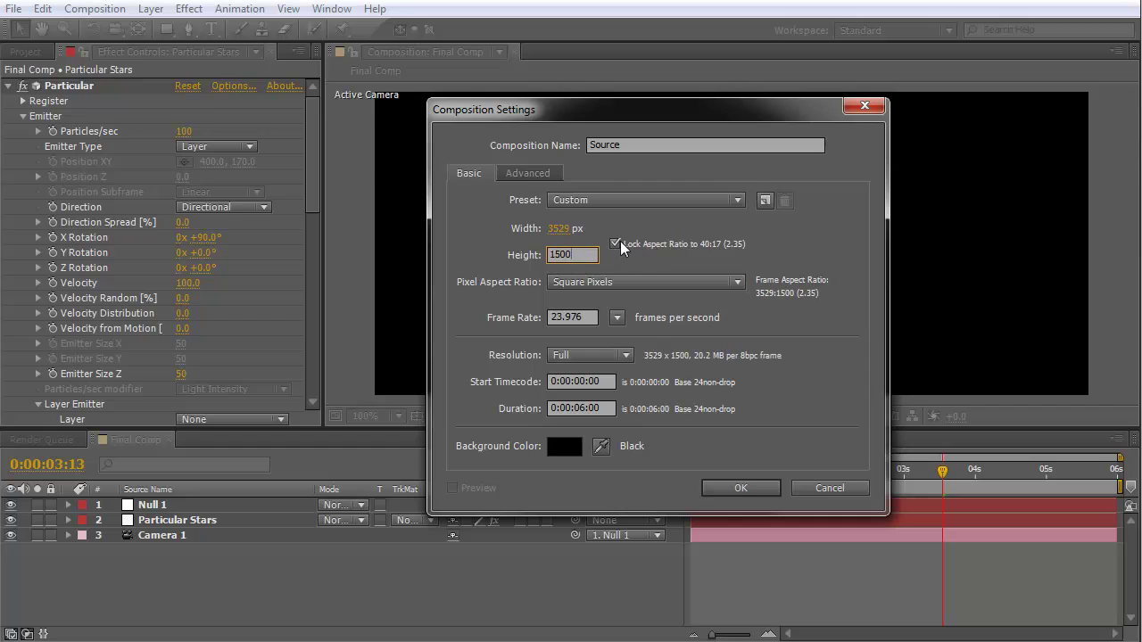
Step: Unlock the aspect ratio, set the width to 1500 px, and create the Source composition
left_click(615, 244)
left_click(557, 228)
type("150")
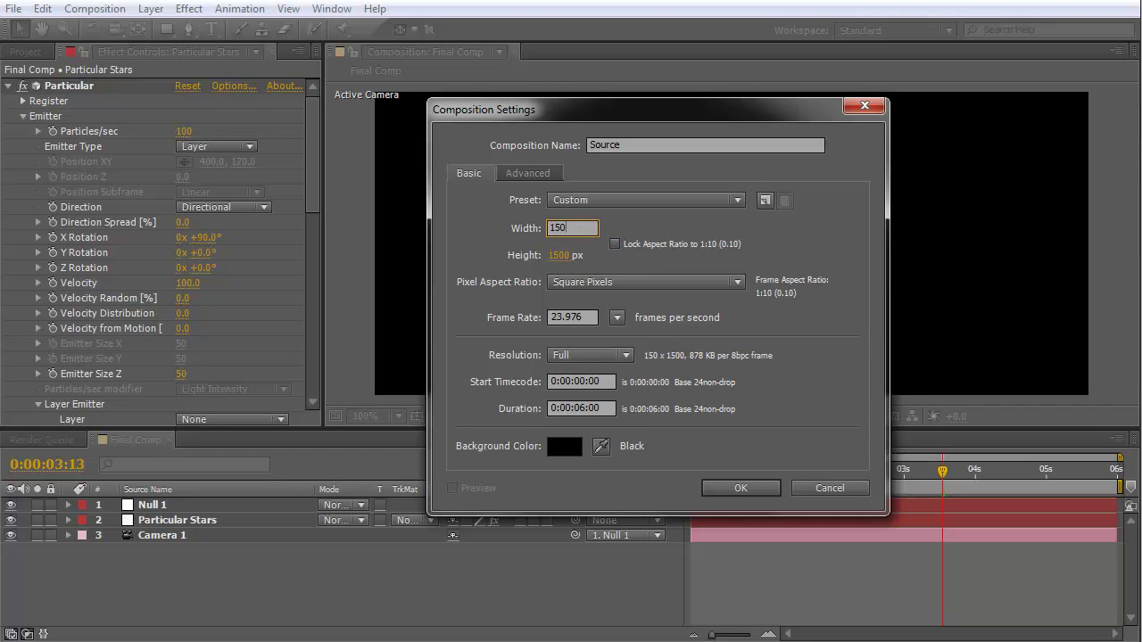
type("0")
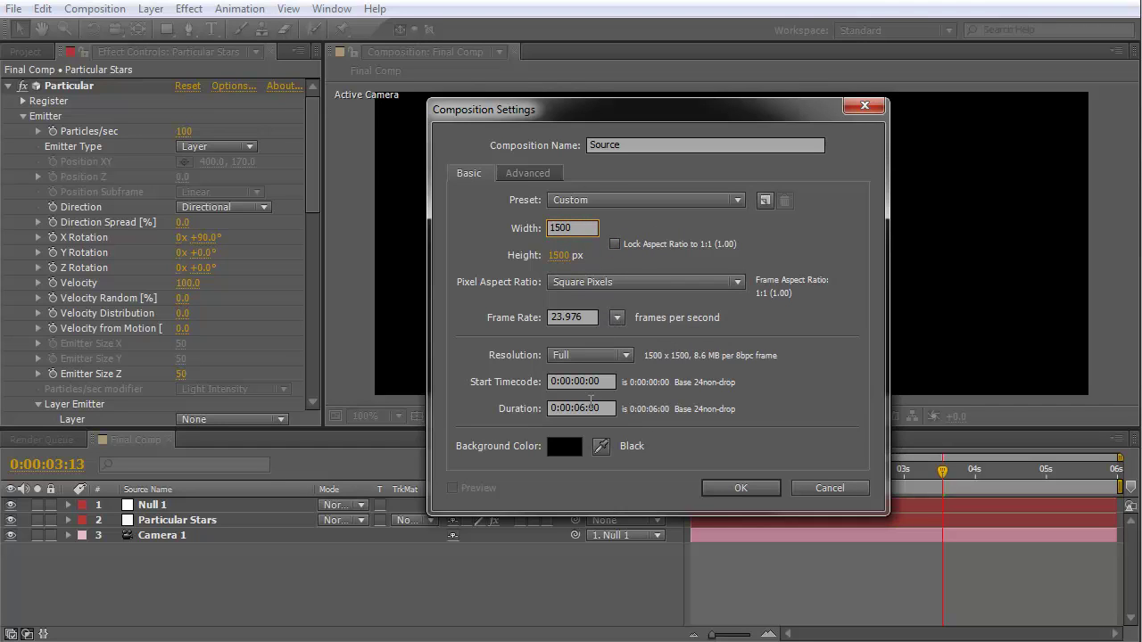
left_click(741, 488)
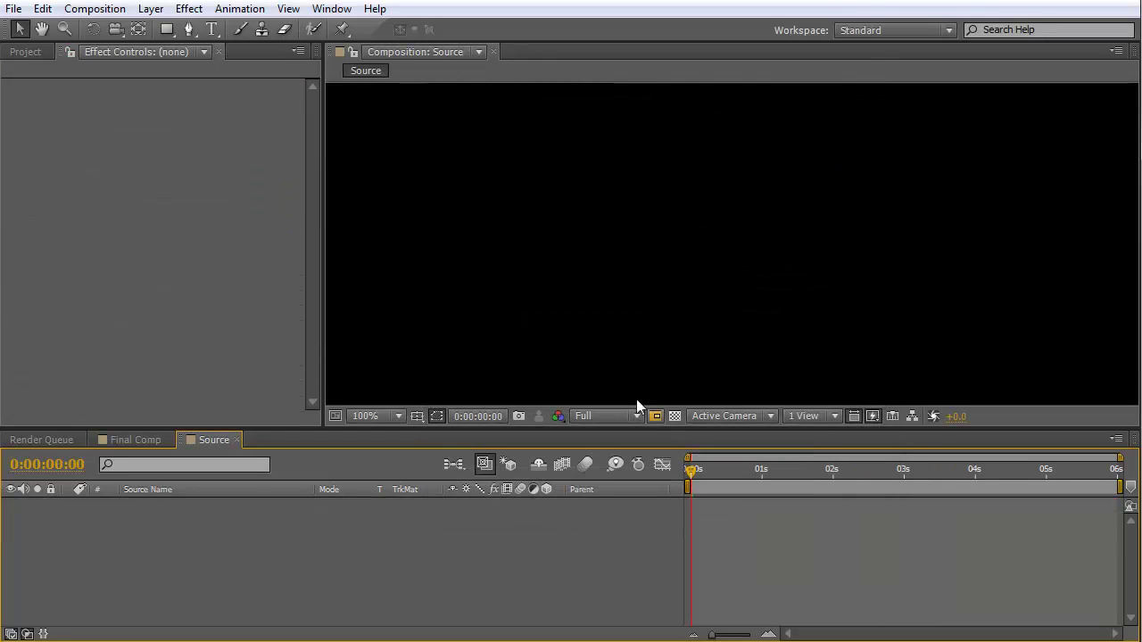
Step: Choose the Ellipse tool for the Source composition and review its fill options without changing the fill
scroll(619, 336, "down", 4)
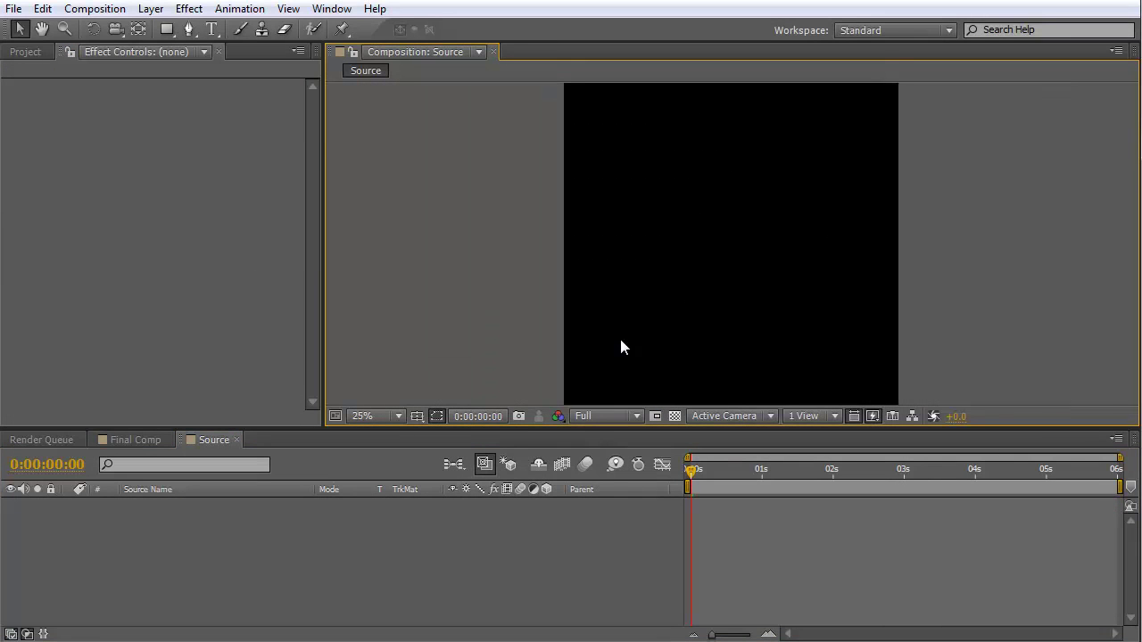
scroll(622, 347, "down", 1)
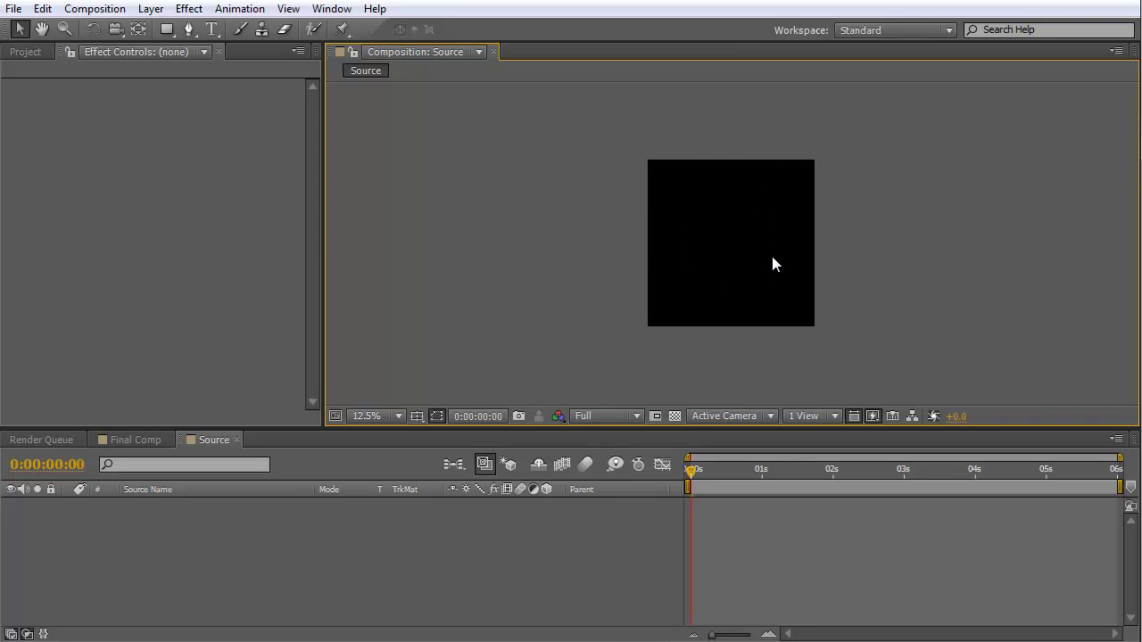
key("alt+c")
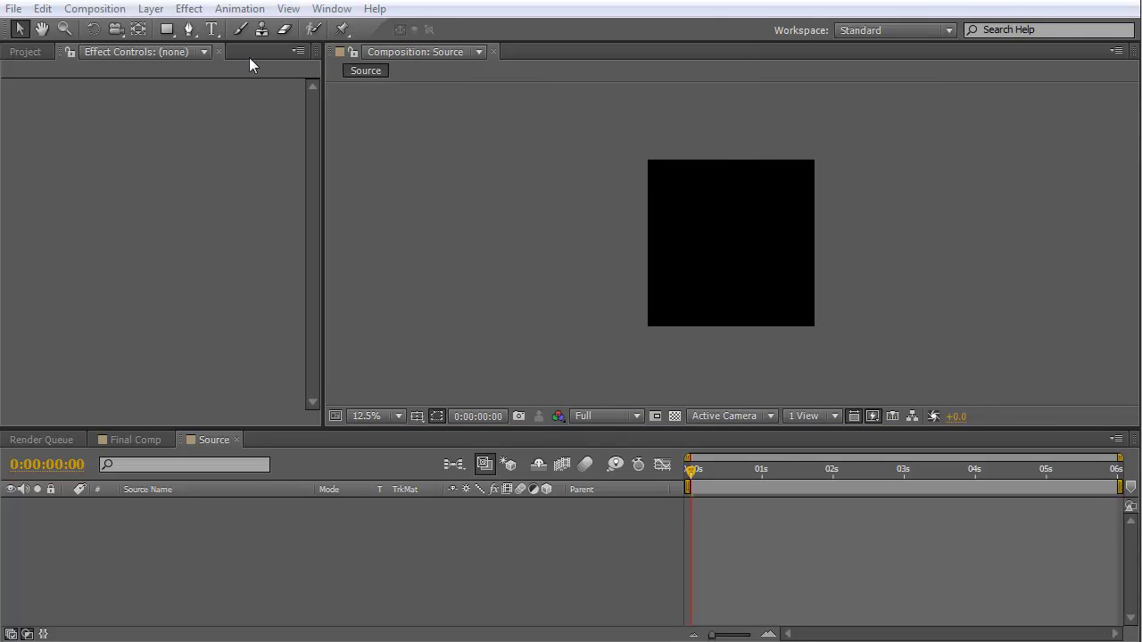
left_click(169, 33)
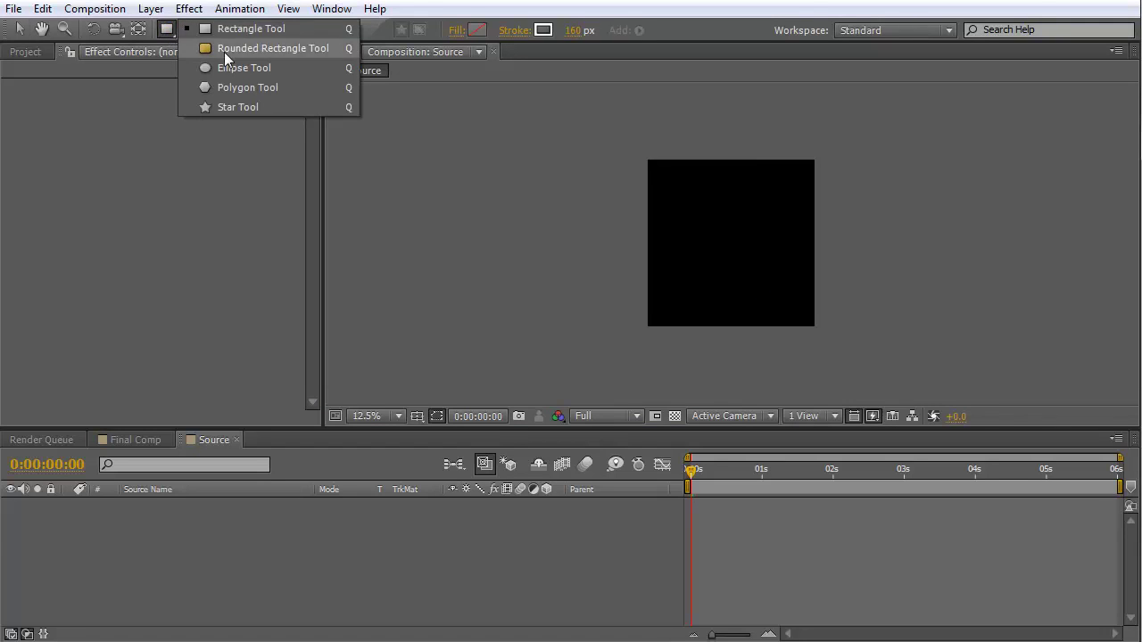
left_click(250, 68)
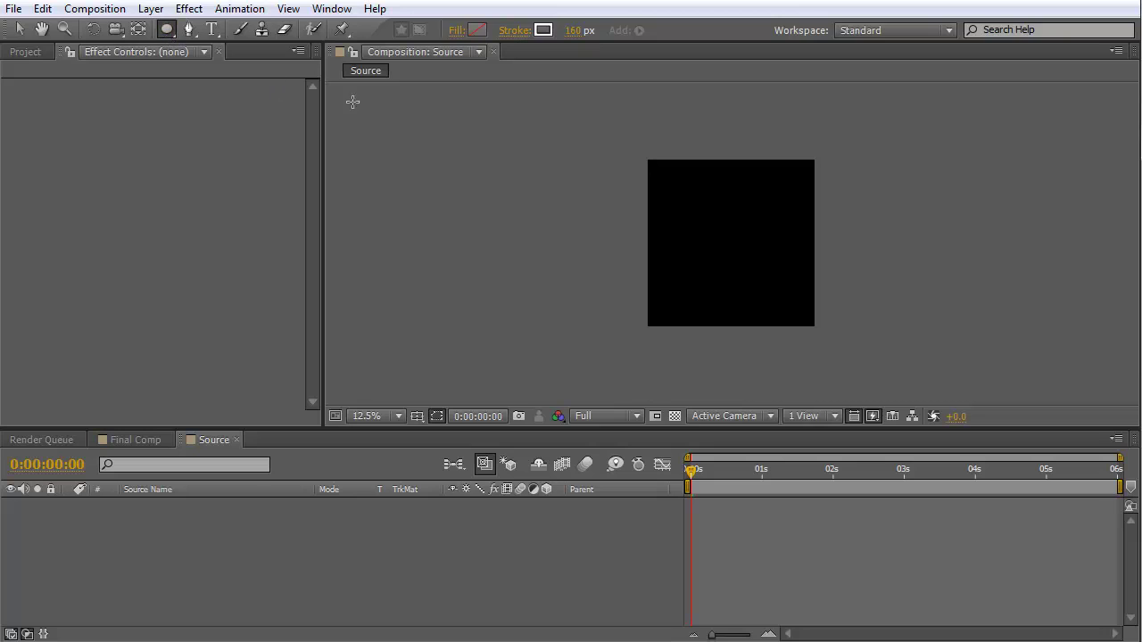
left_click(475, 30, "alt")
left_click(461, 32)
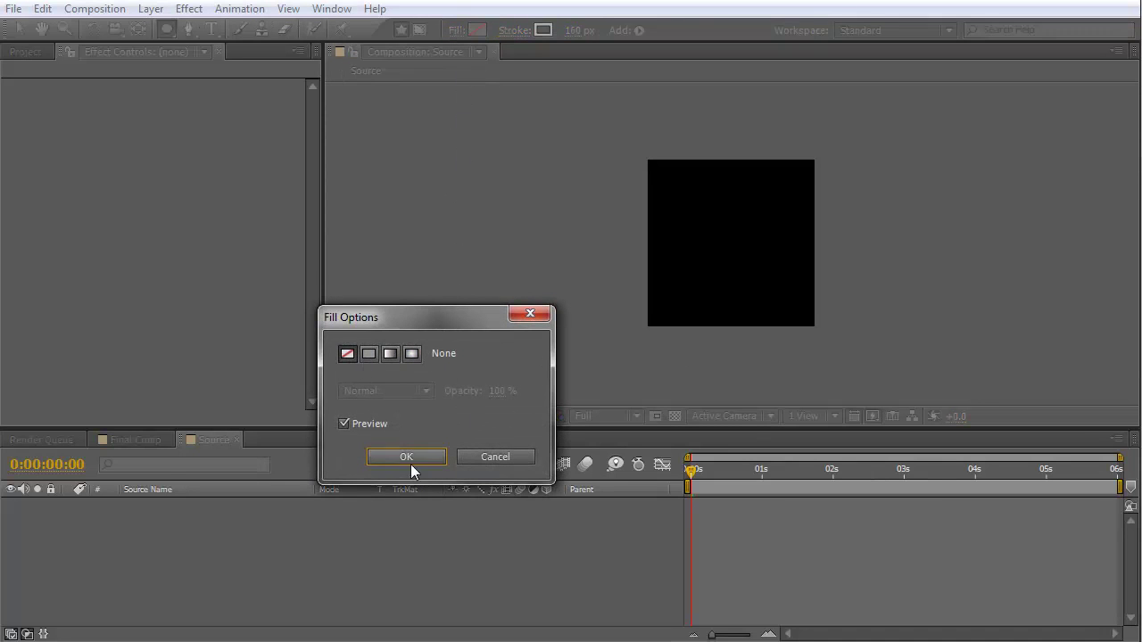
left_click(492, 459)
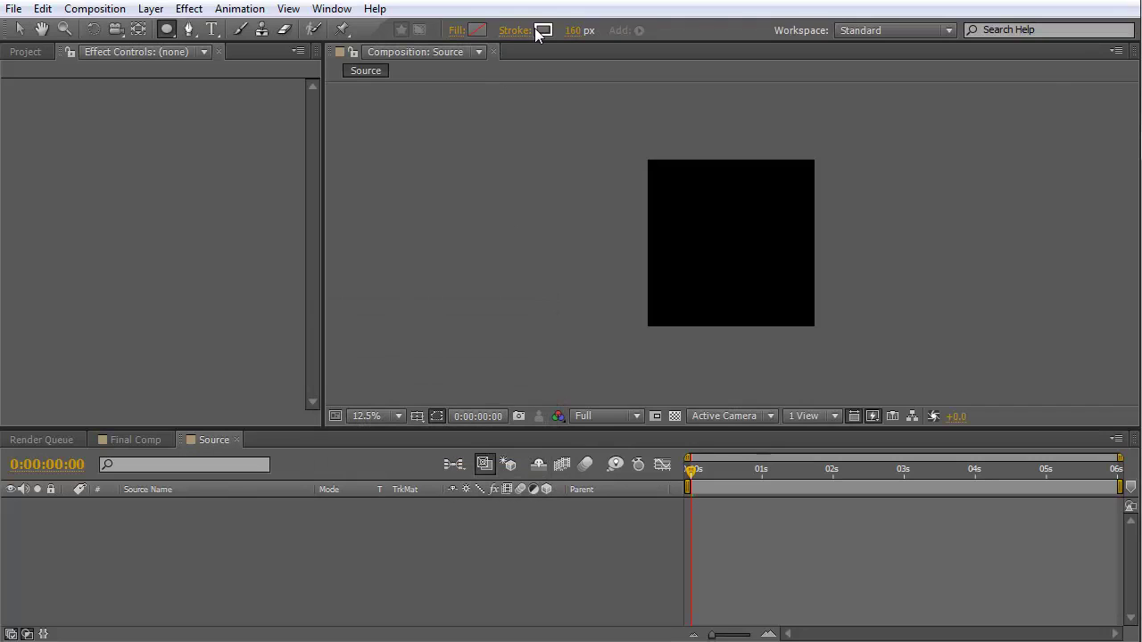
Step: Set the stroke width of the Ellipse tool to 150 px
left_click(572, 31)
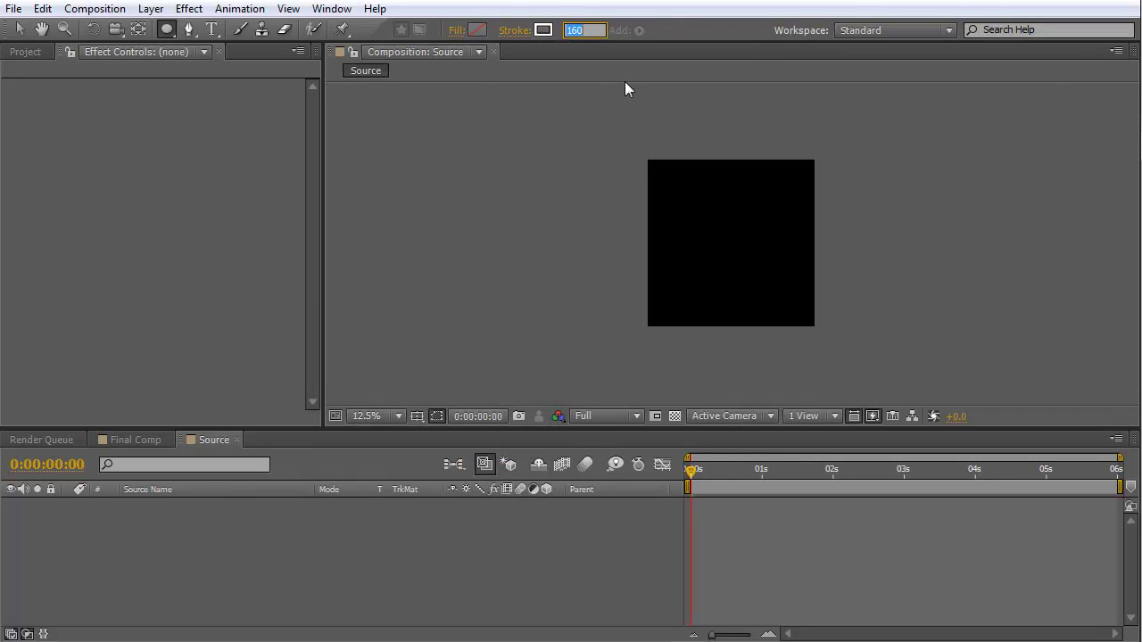
type("150")
left_click(167, 29)
left_click_drag(670, 197, 783, 278)
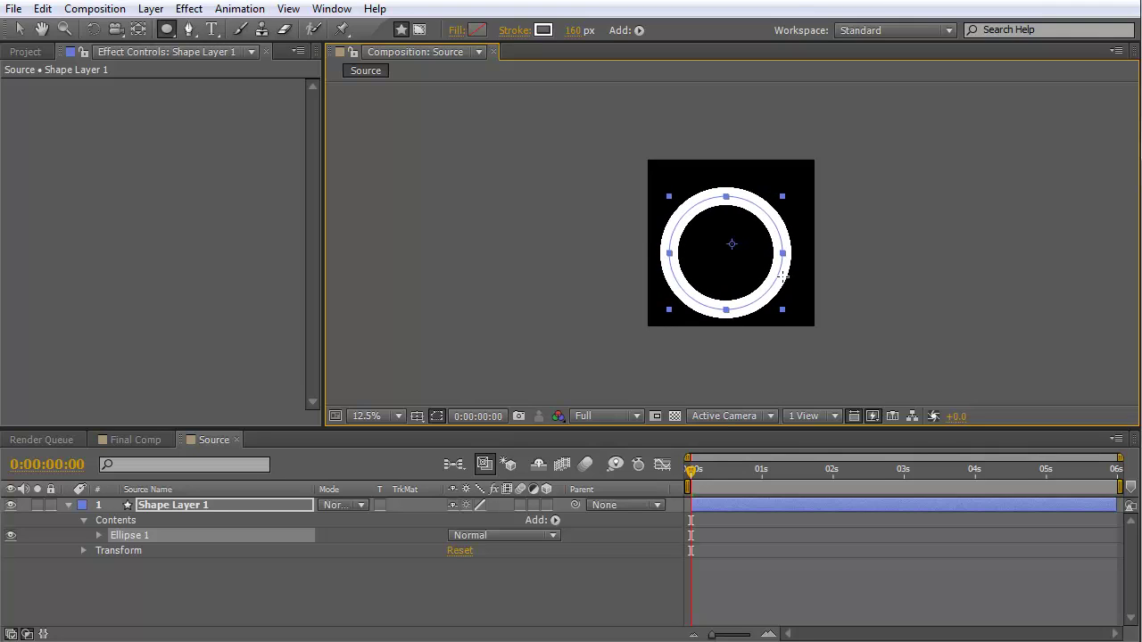
left_click_drag(781, 276, 780, 276)
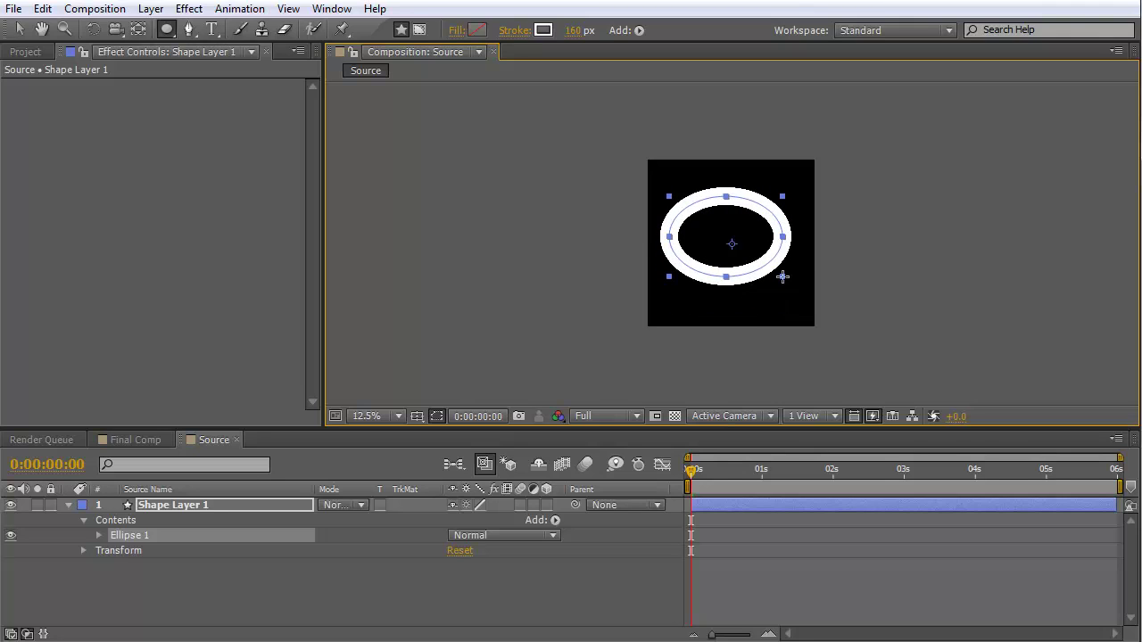
key("ctrl+z")
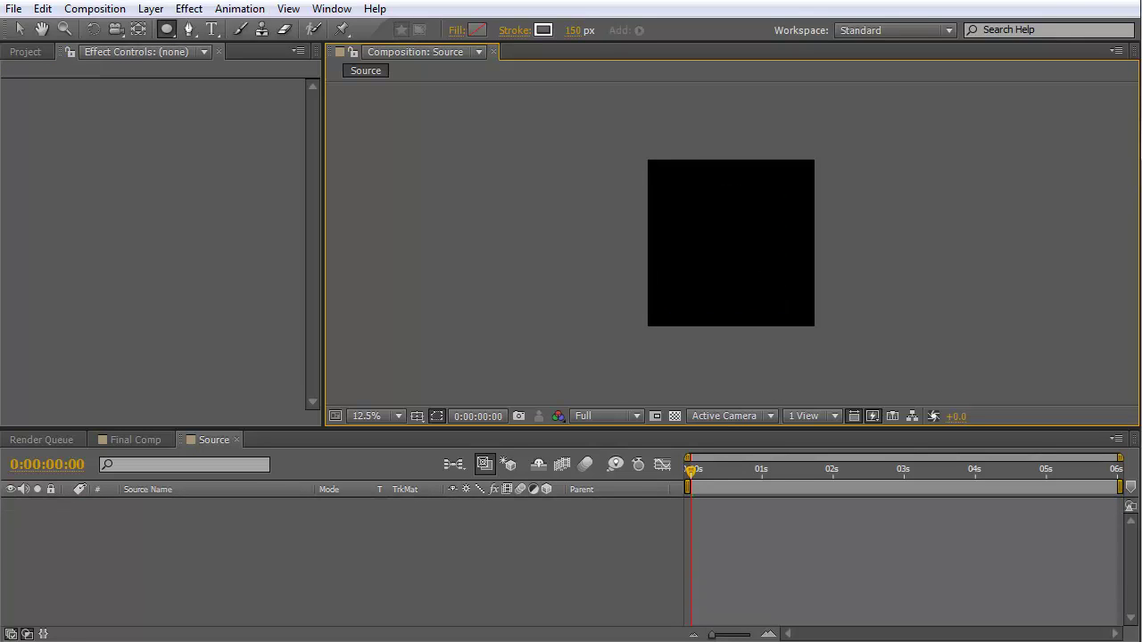
Step: Add an ellipse sized to the whole Source composition and set its shape layer's Transform scale to 85%
double_click(165, 29)
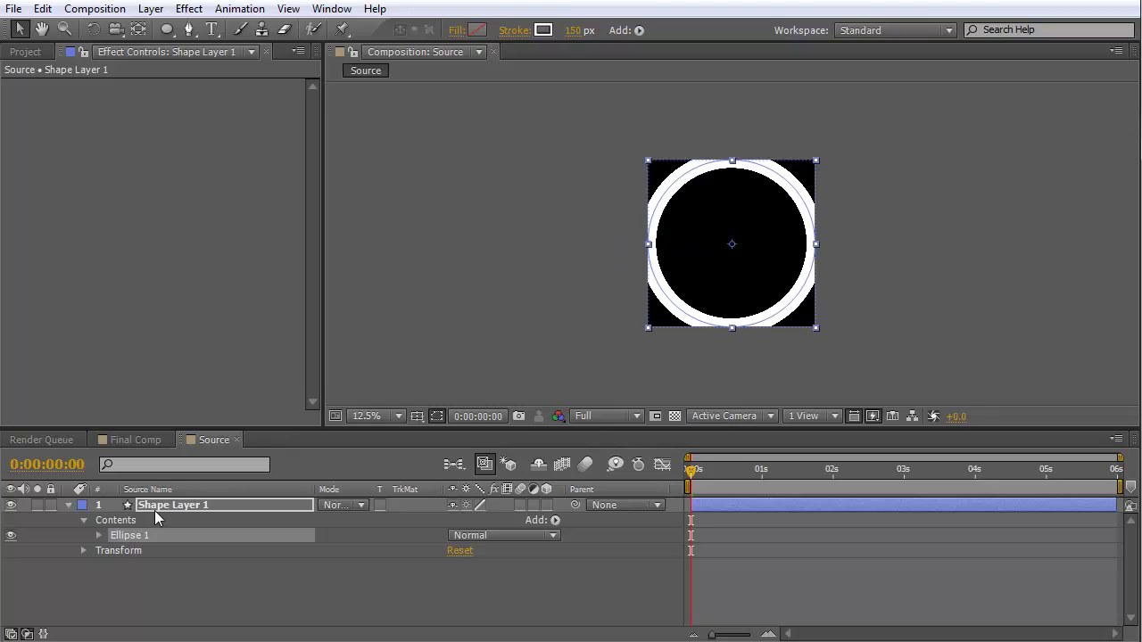
left_click(99, 536)
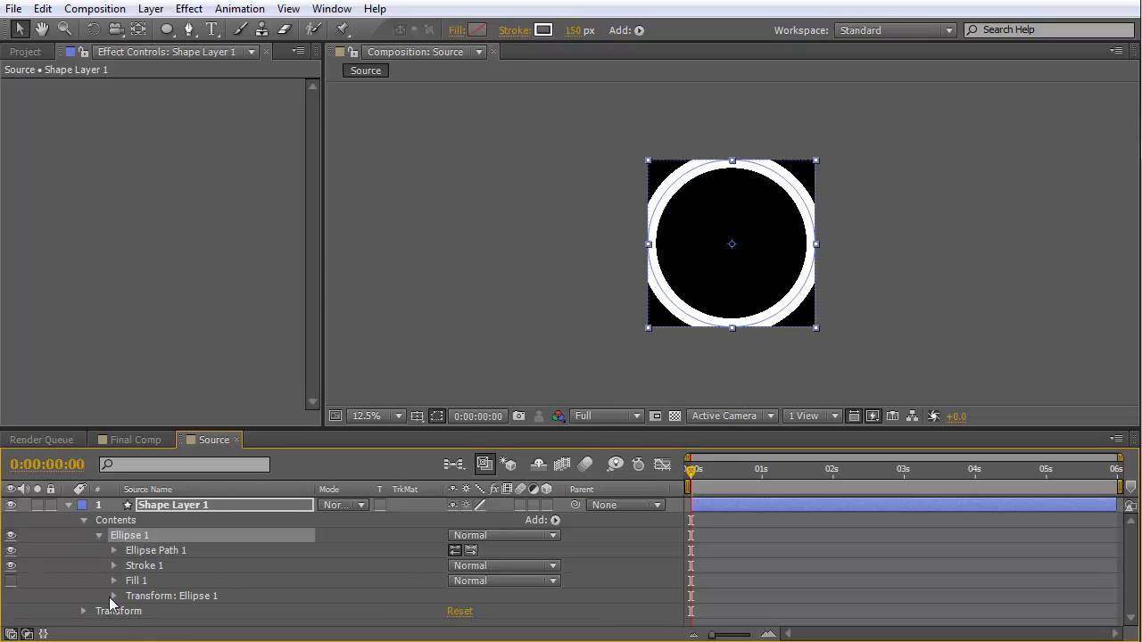
left_click(113, 596)
scroll(409, 582, "down", 4)
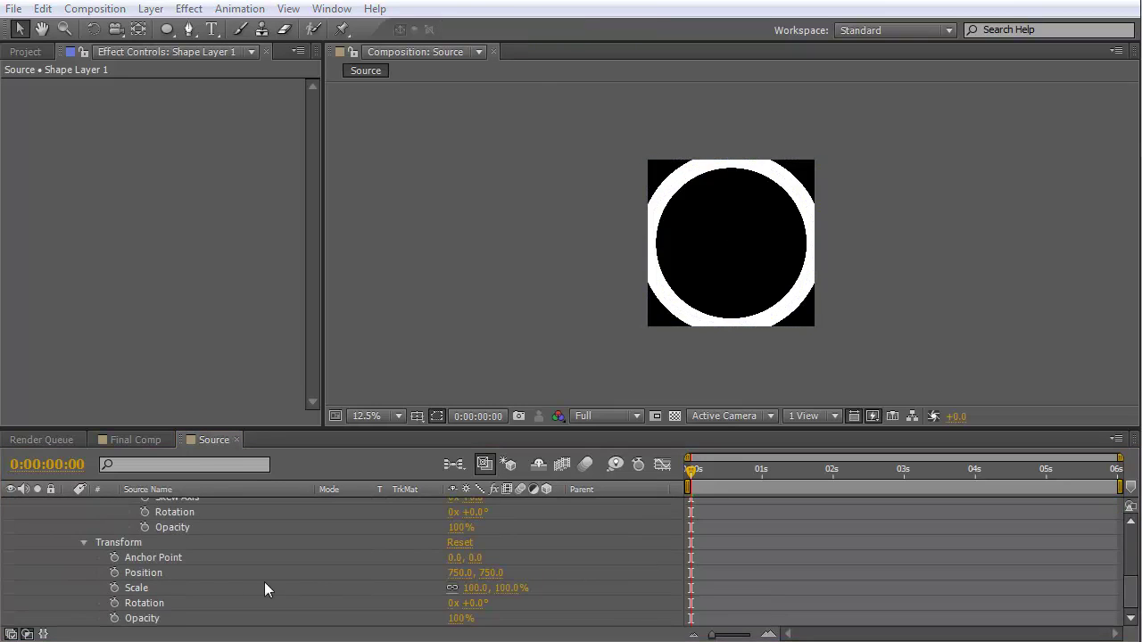
left_click(82, 541)
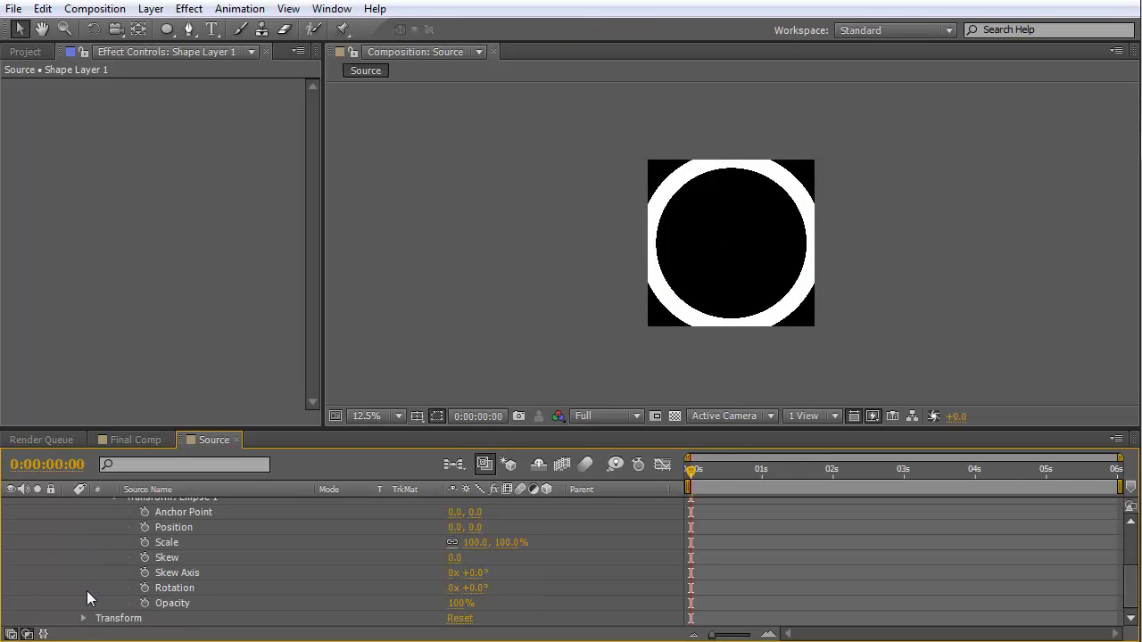
left_click(83, 618)
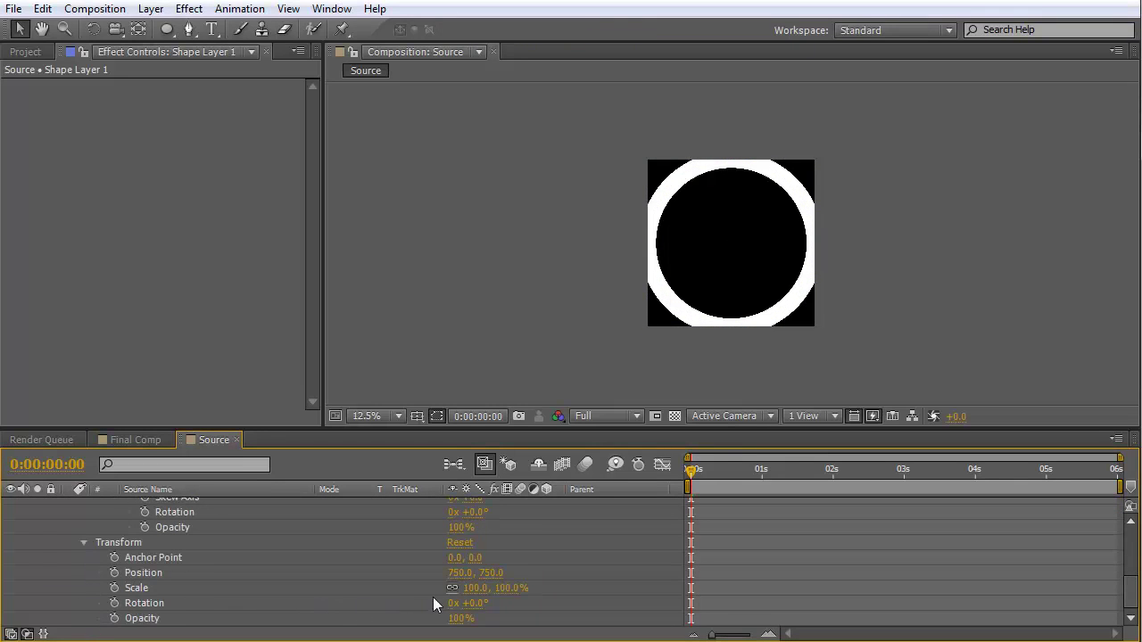
left_click(474, 590)
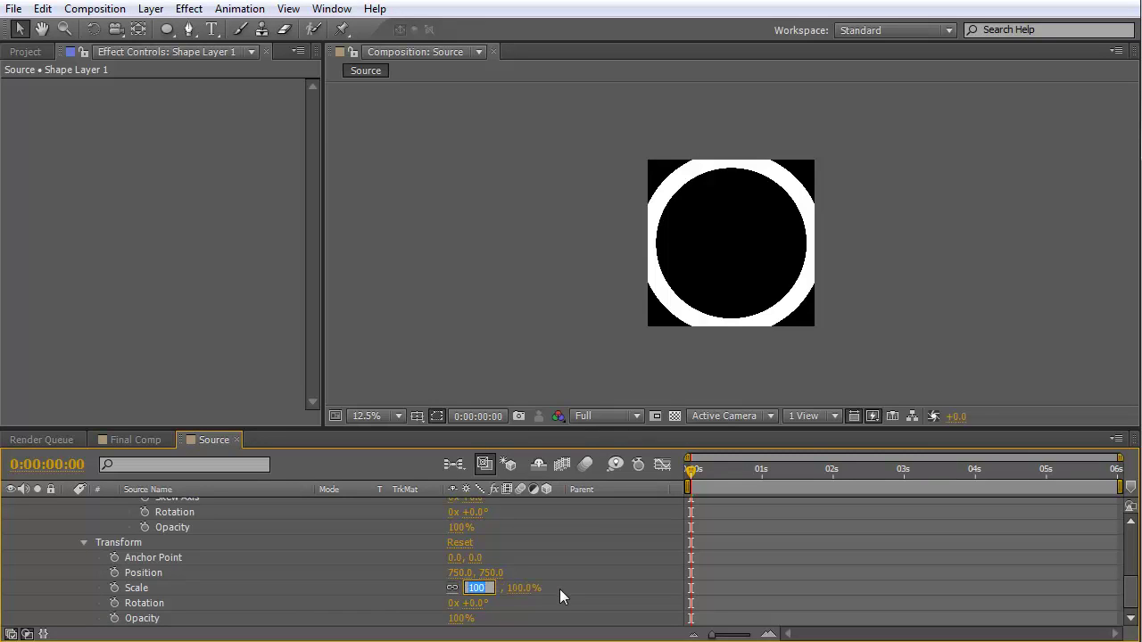
type("85")
key("Return")
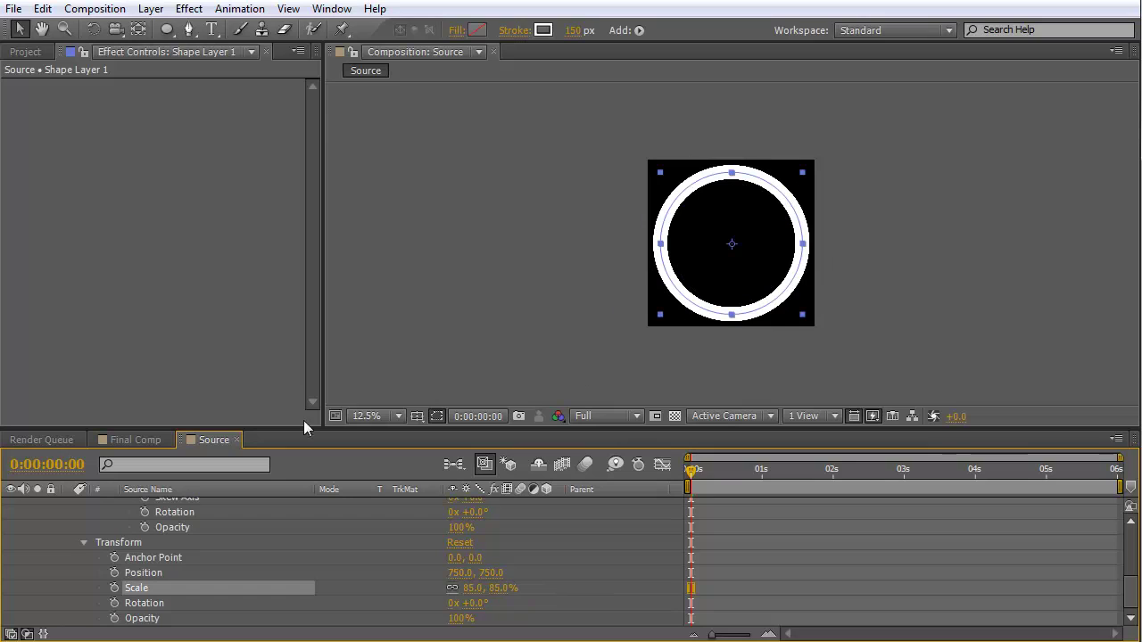
Step: Add the Source composition to Final Comp as the lowest layer, beneath Camera 1
left_click(141, 440)
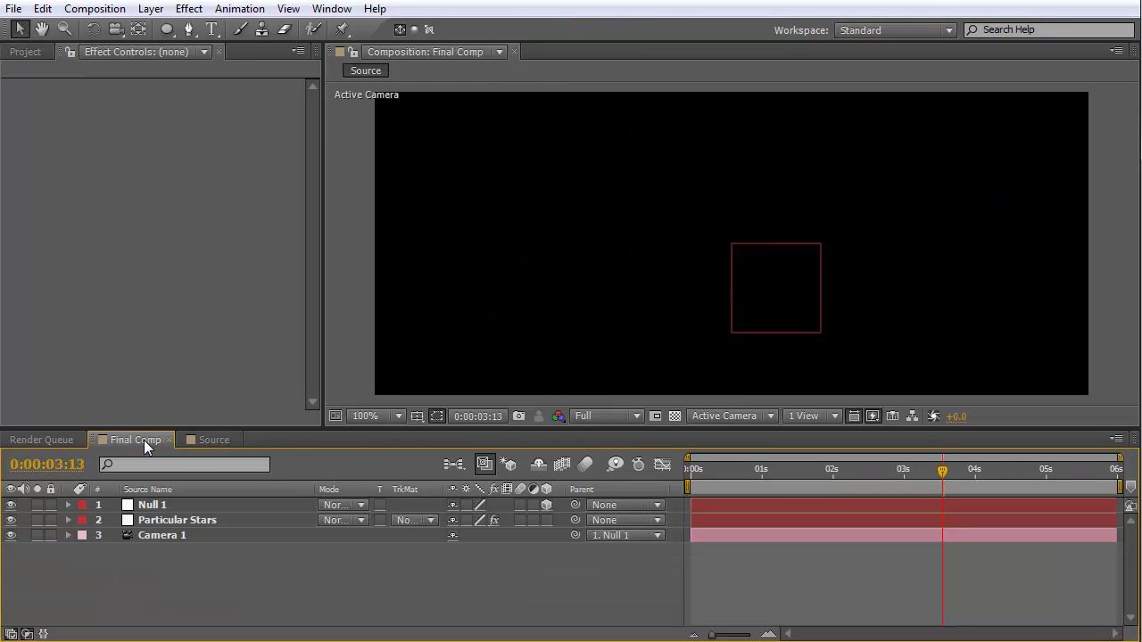
left_click(36, 51)
left_click_drag(36, 247, 92, 566)
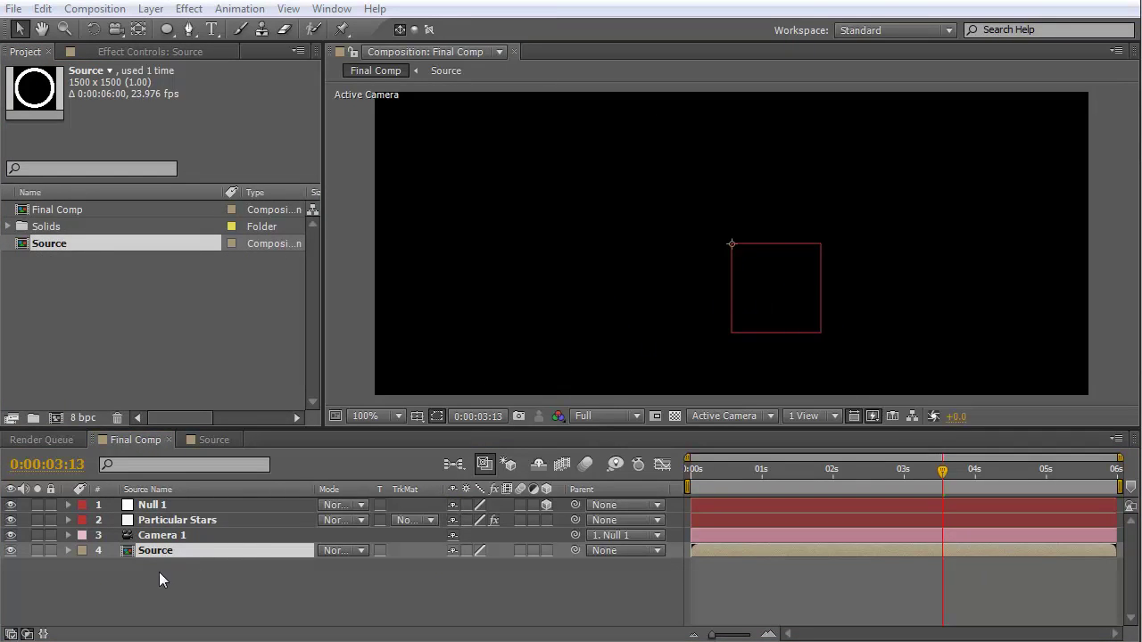
left_click(151, 553)
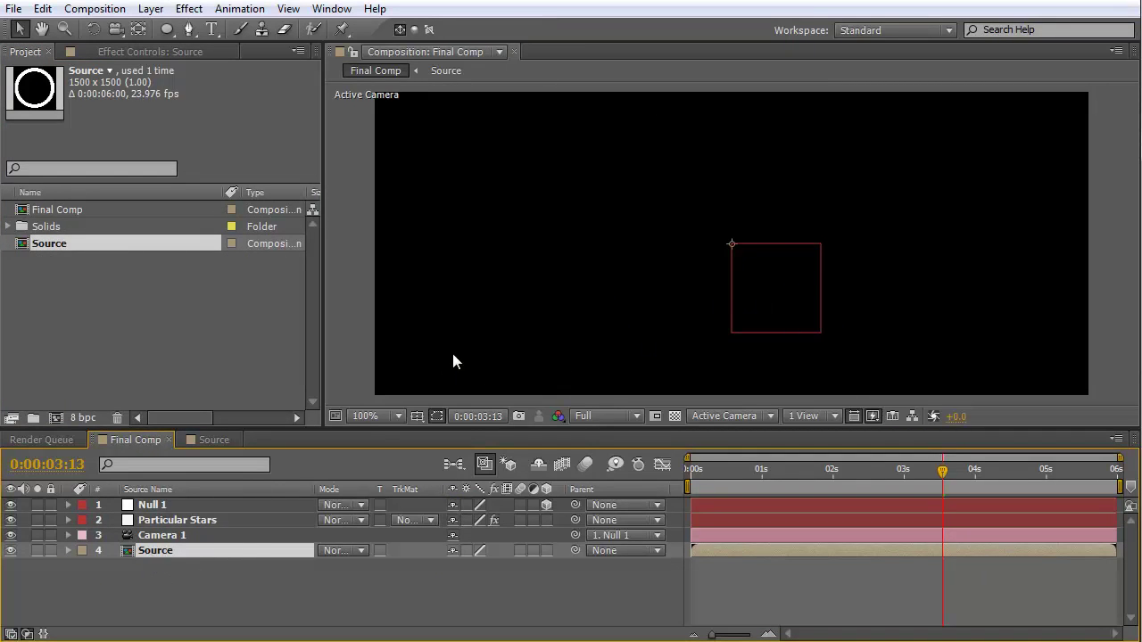
key("comma")
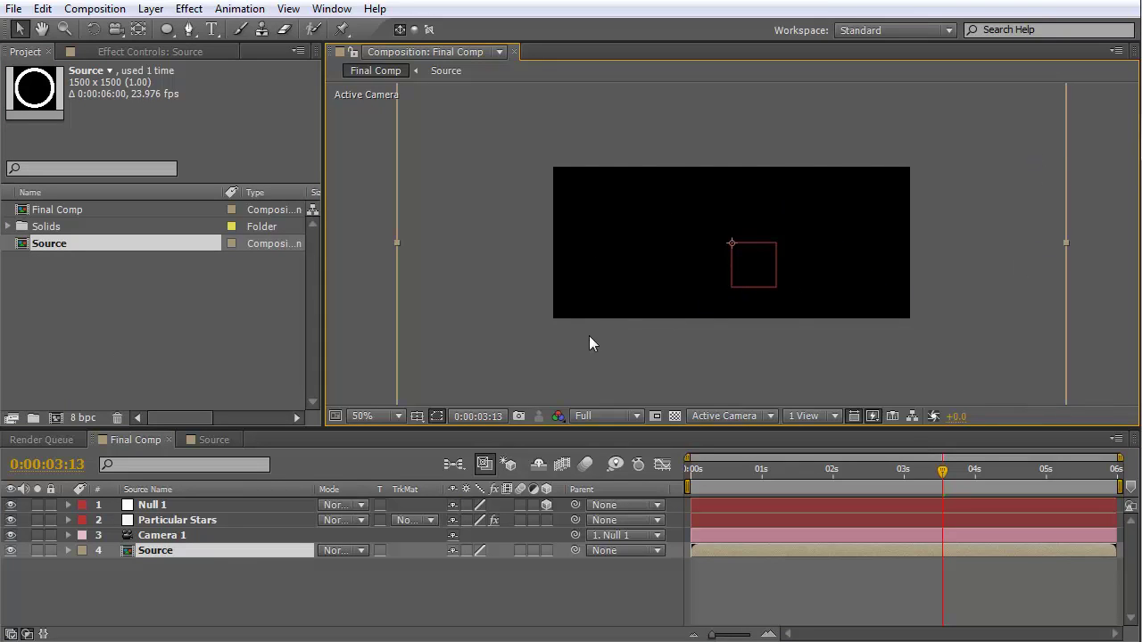
mouse_move(995, 268)
left_mouse_down()
mouse_move(760, 273)
mouse_move(988, 265)
left_mouse_up()
key("ctrl+z")
Step: Try to assign the Source layer as the Layer Emitter's layer in the Particular effect on Particular Stars
left_click(154, 522)
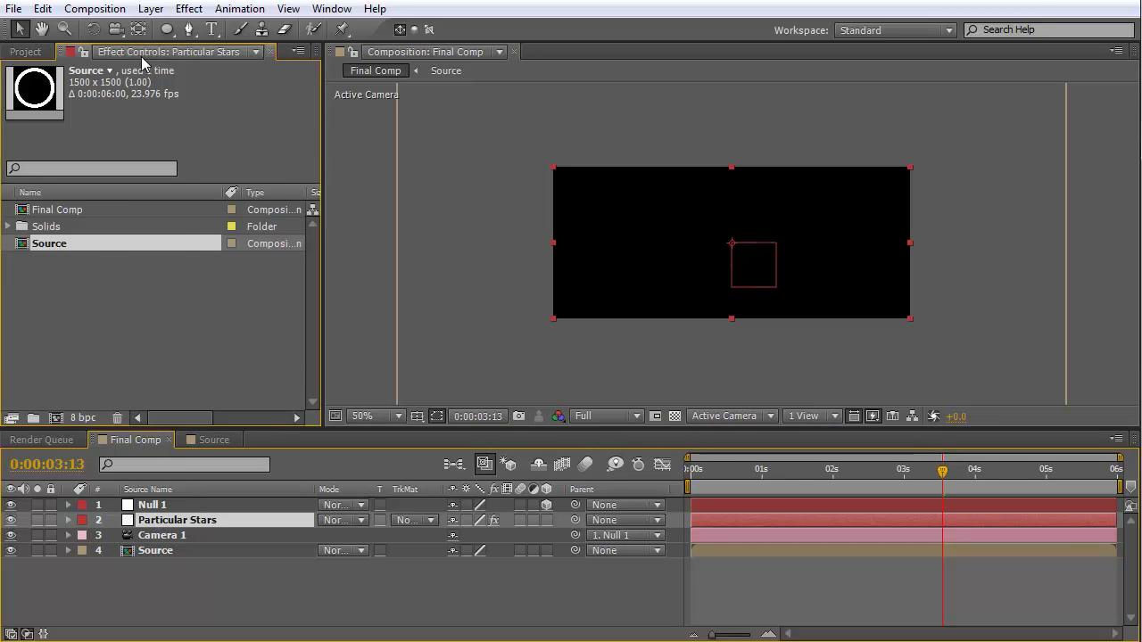
left_click(169, 51)
left_click_drag(313, 152, 308, 226)
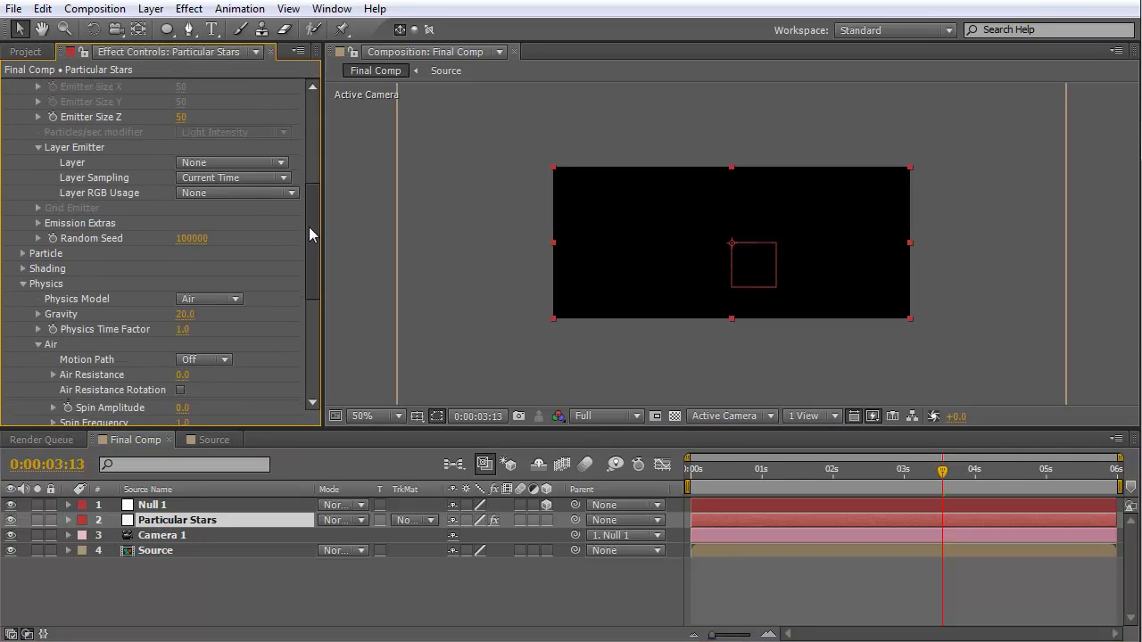
left_click(230, 159)
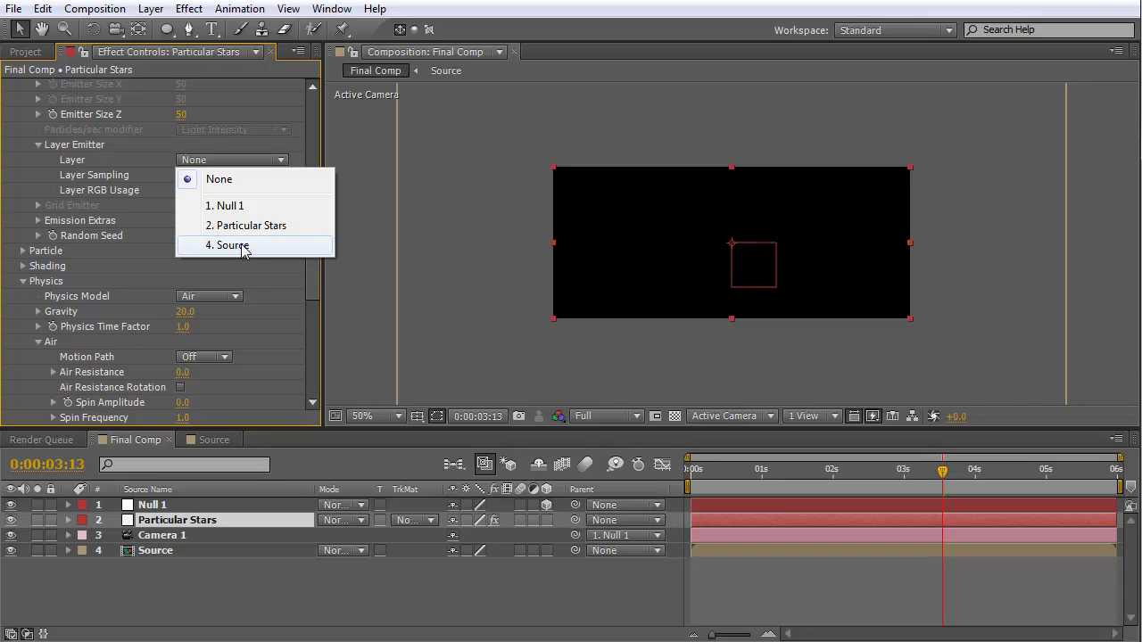
left_click(232, 246)
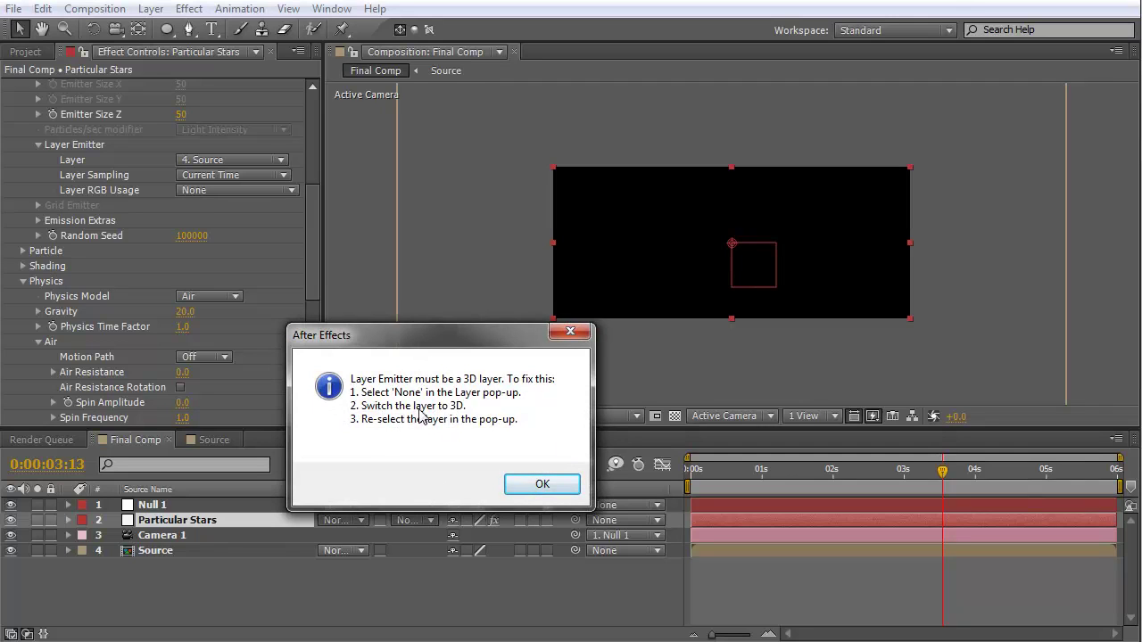
left_click(543, 484)
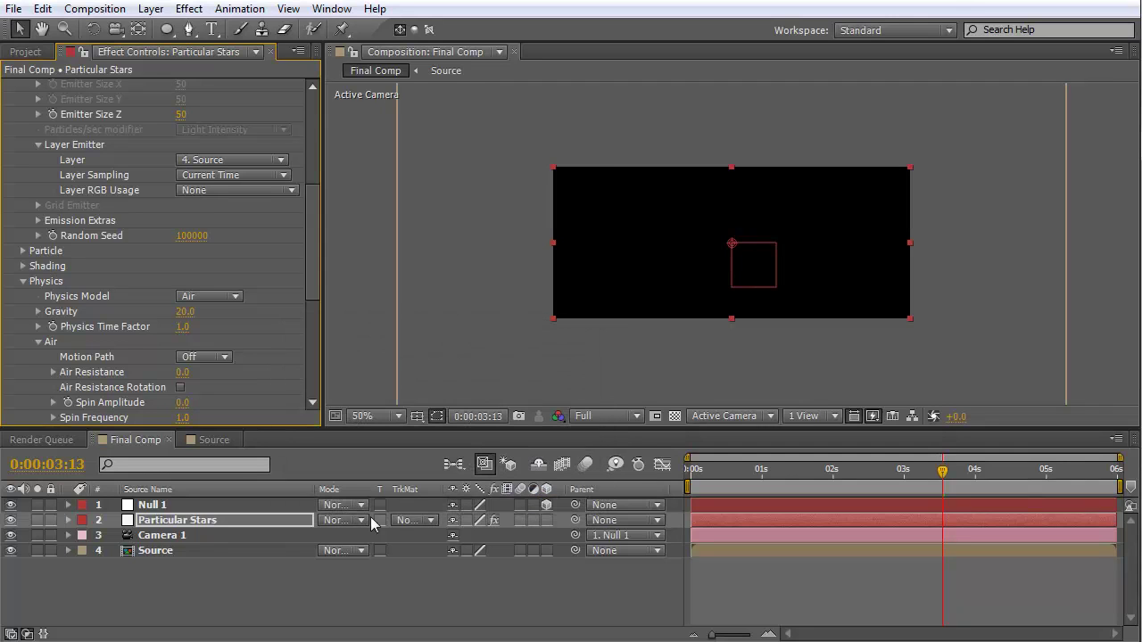
Step: Make the Source layer 3D, then reset Particular's Layer Emitter layer to None and reselect Source
left_click(547, 551)
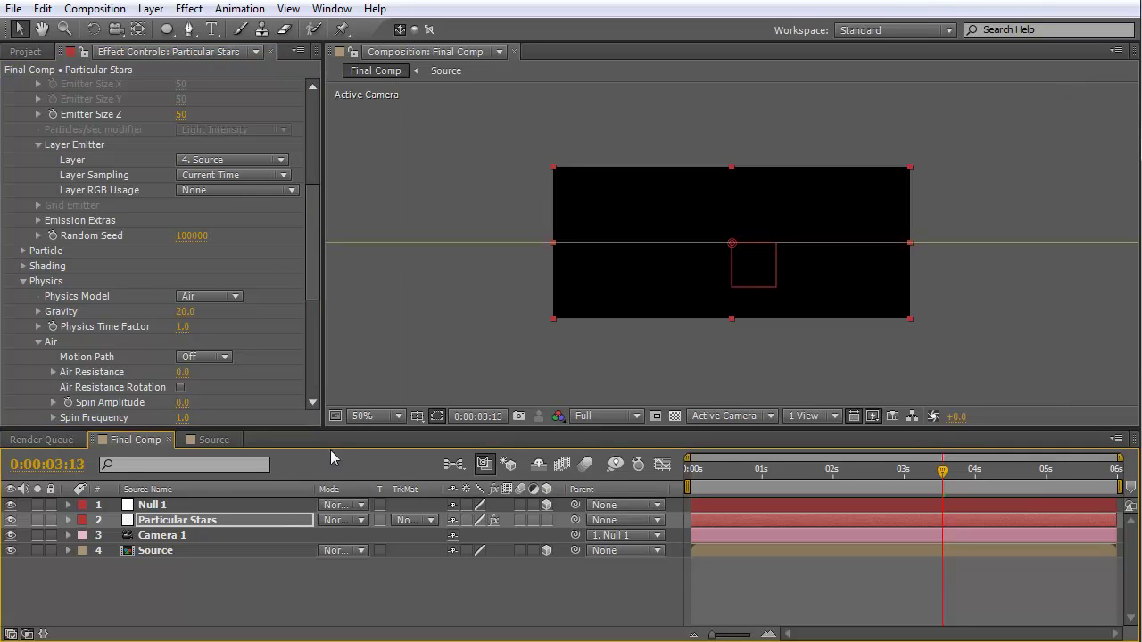
left_click(225, 162)
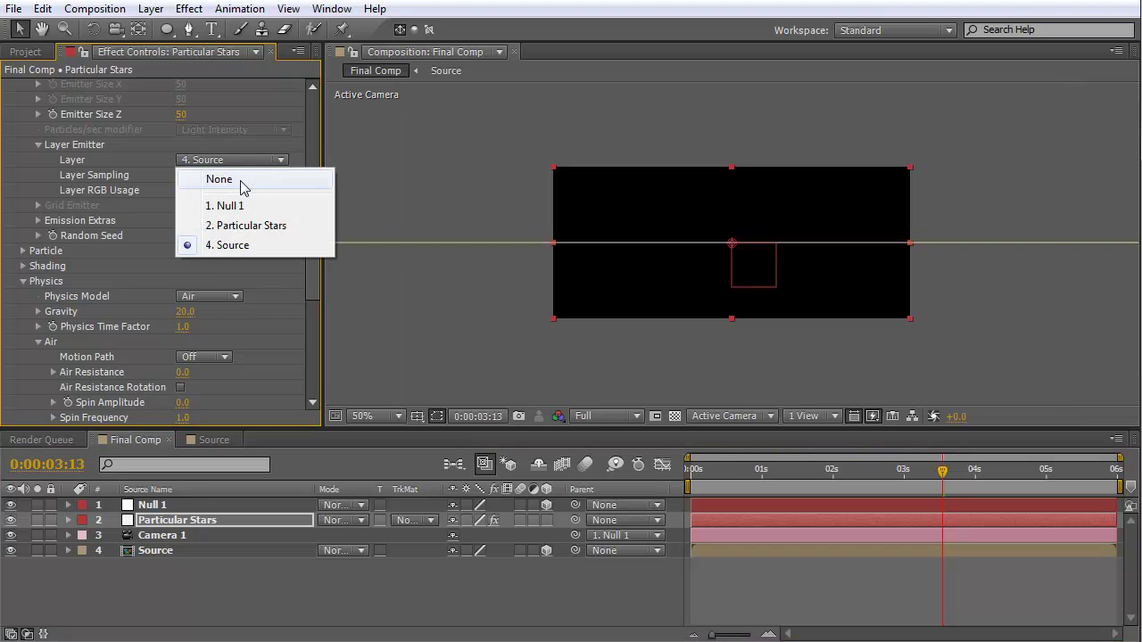
left_click(242, 183)
left_click(231, 166)
left_click(231, 243)
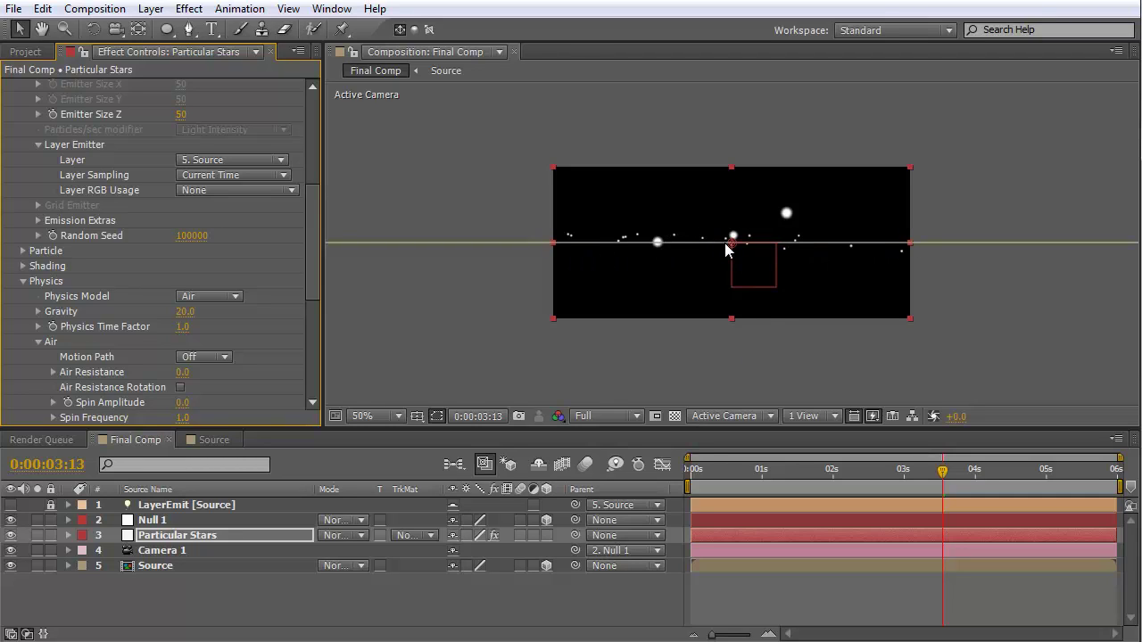
Step: Set the X Rotation of the Source layer in Final Comp to 90°
left_click(168, 566)
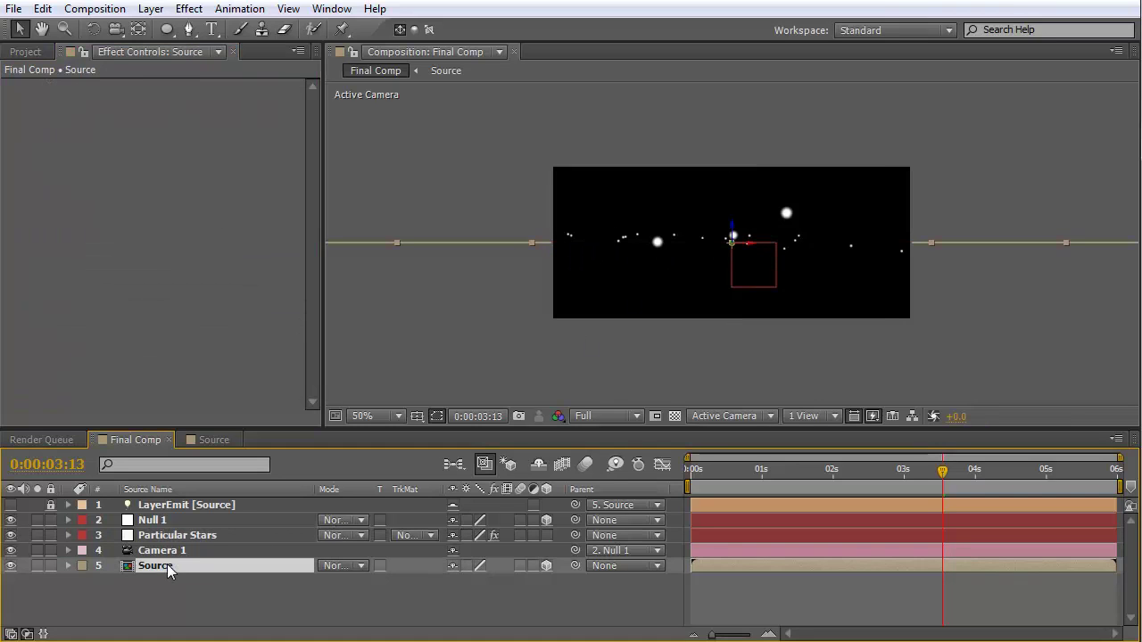
left_click(67, 566)
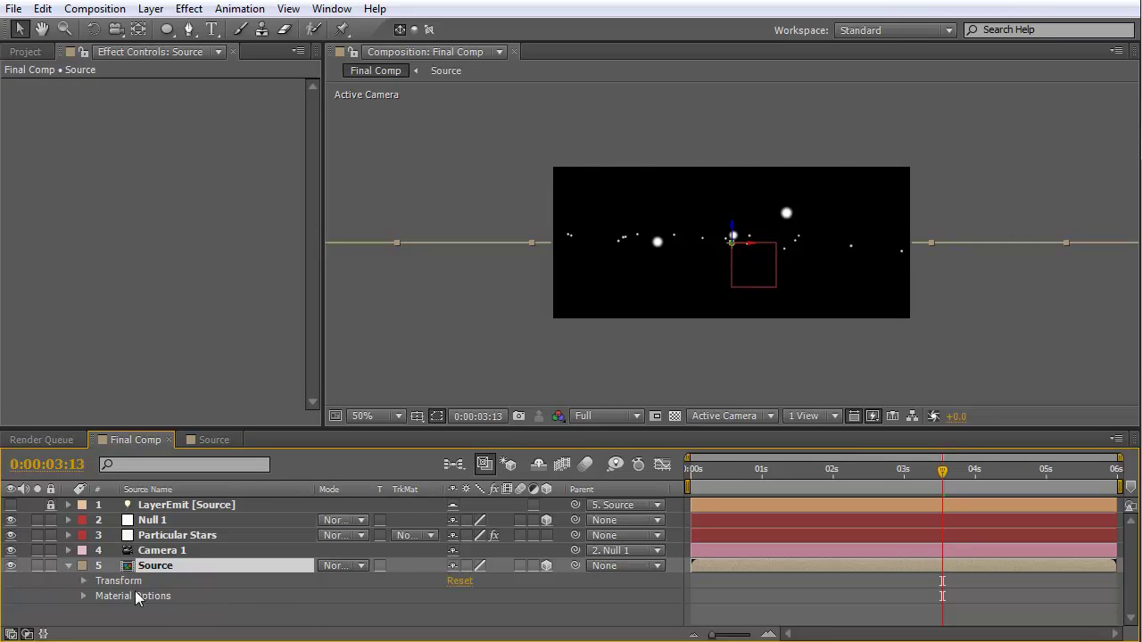
key("r")
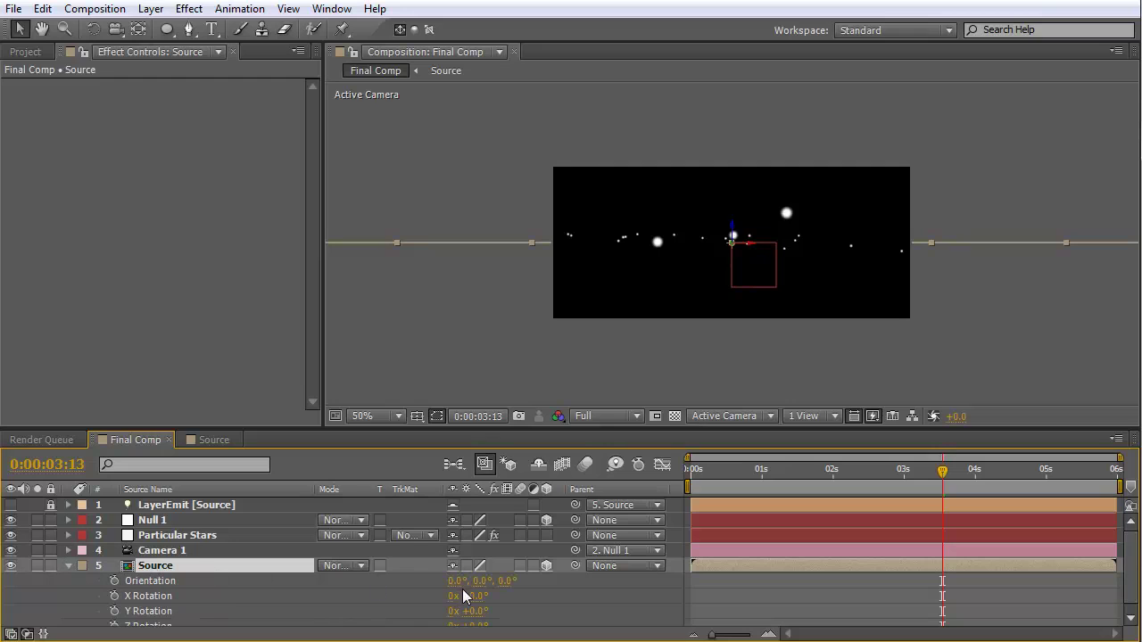
left_click_drag(473, 596, 556, 594)
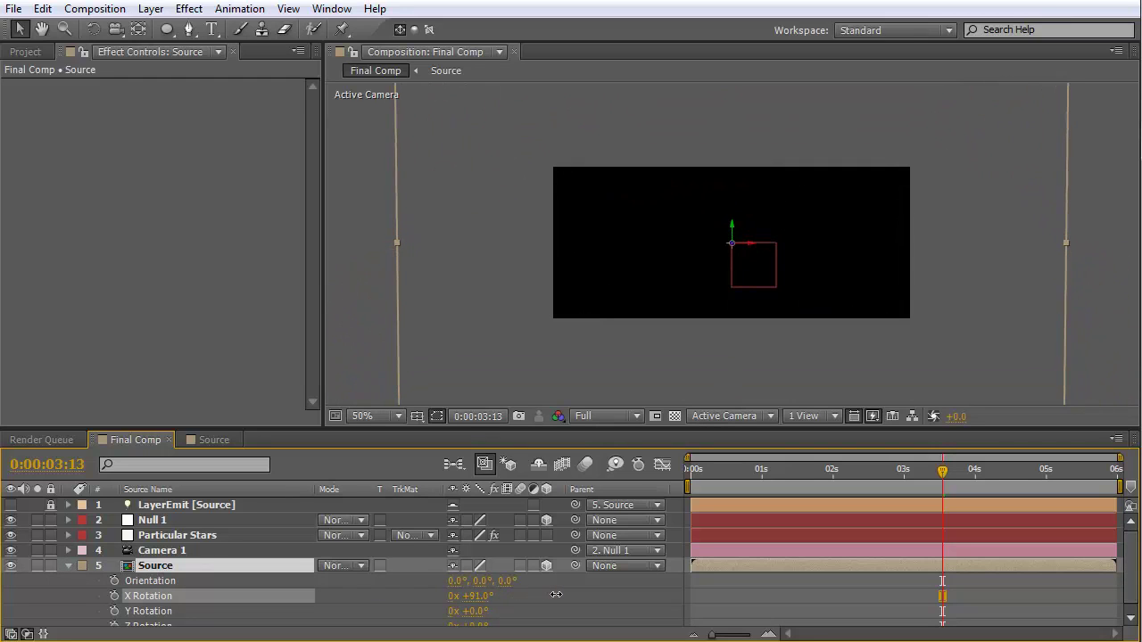
left_click(484, 600)
type("90")
key("Return")
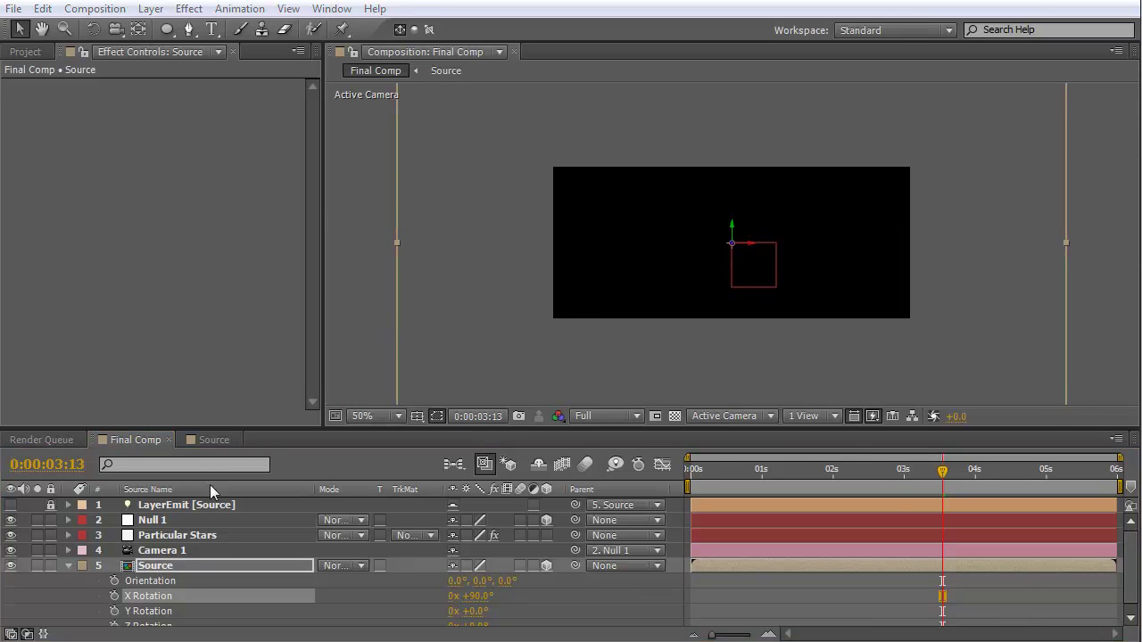
Step: Set the Particular emitter's Velocity to 1800 on Particular Stars and preview the composition
left_click(169, 535)
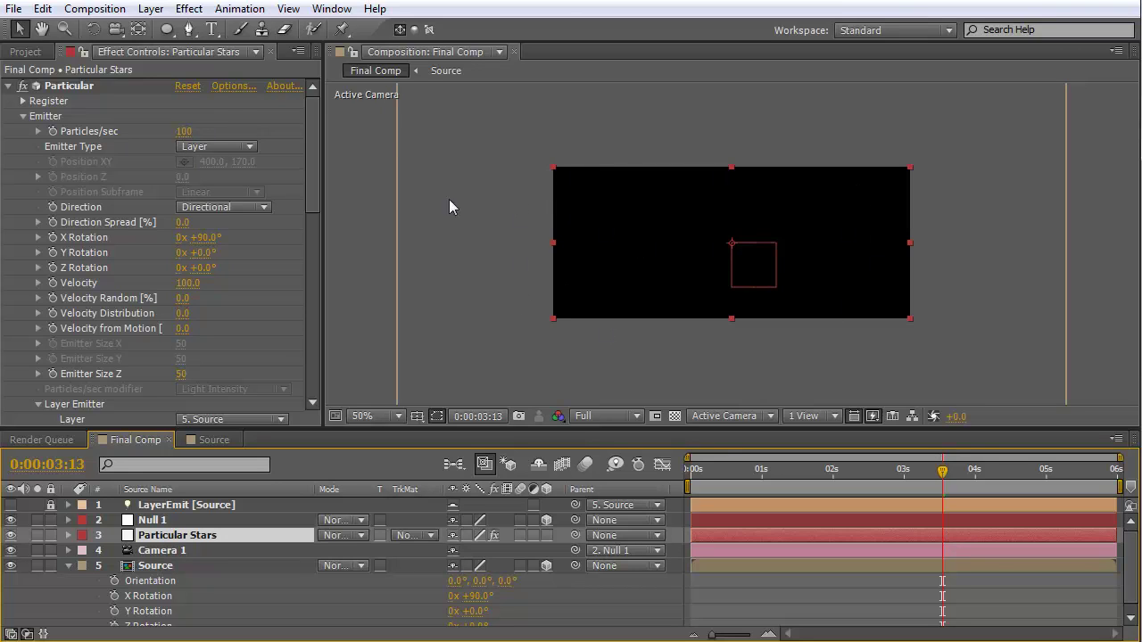
left_click(259, 287)
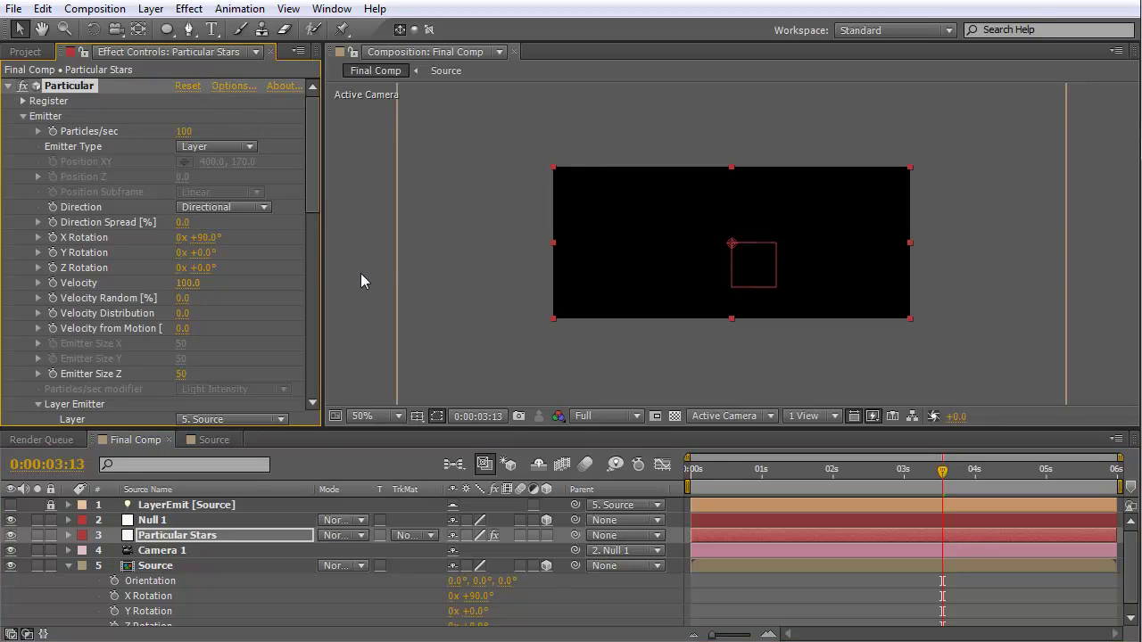
left_click(190, 282)
type("1800")
key("Return")
key("space")
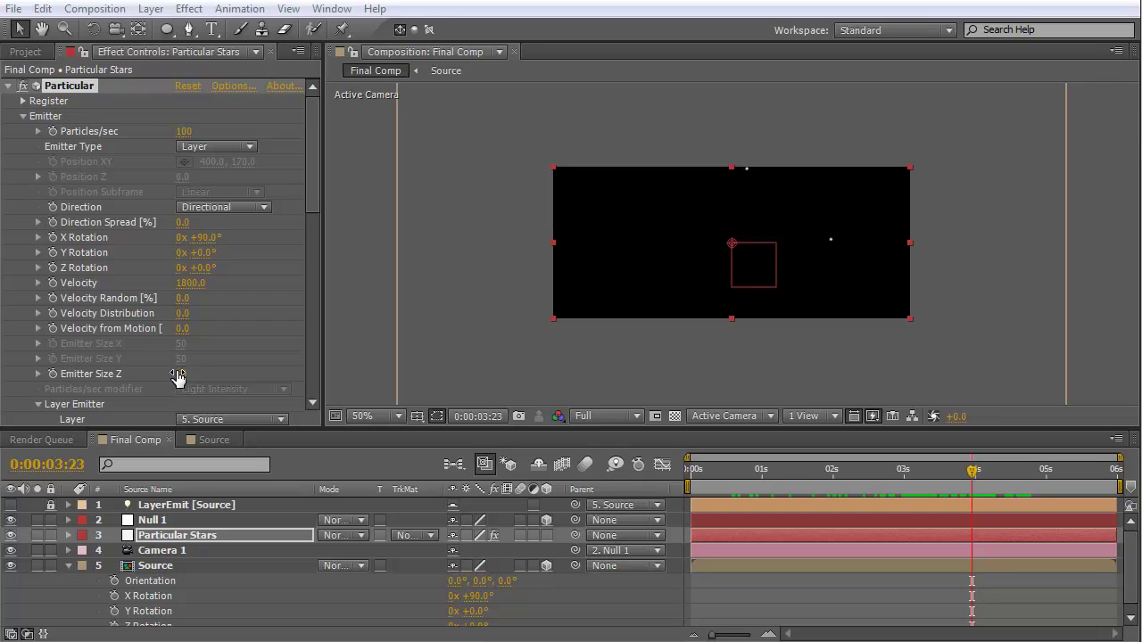
Step: Set Particular's Emitter Size Z to 0 and the Layer Emitter's Layer Sampling to Particle Birth Time
left_click_drag(181, 375, 123, 375)
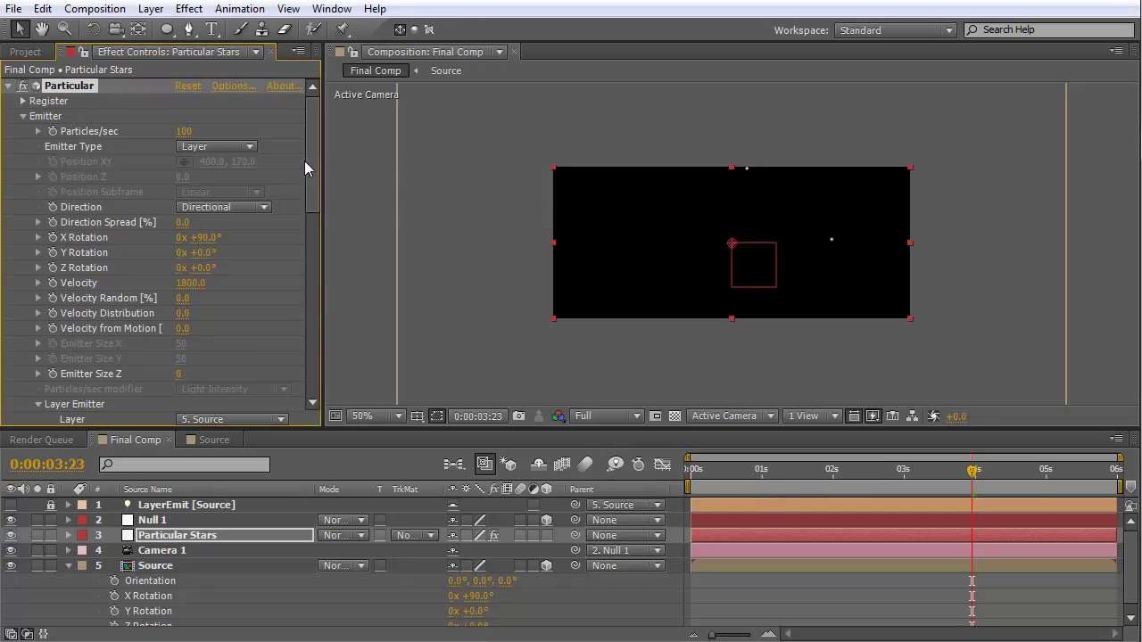
left_click_drag(308, 164, 309, 234)
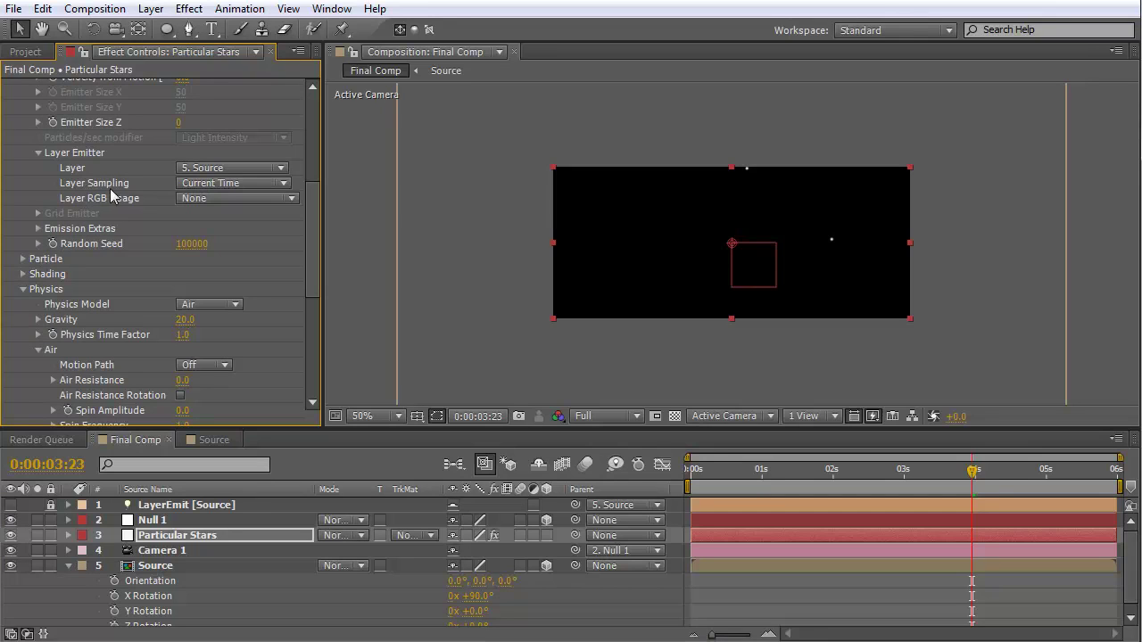
left_click(215, 186)
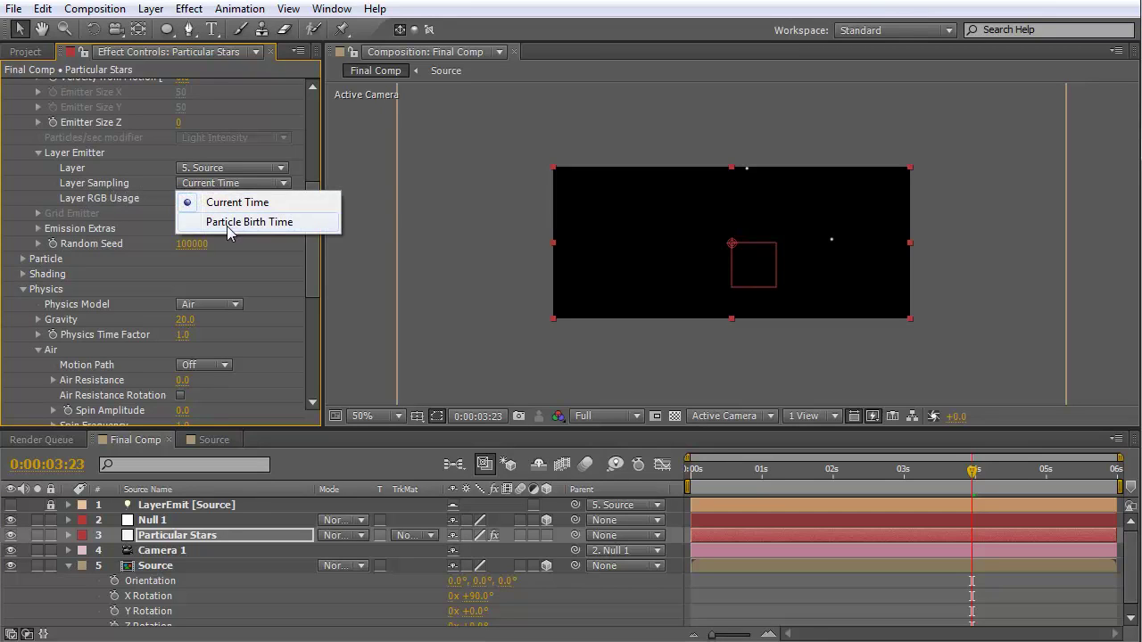
left_click(229, 223)
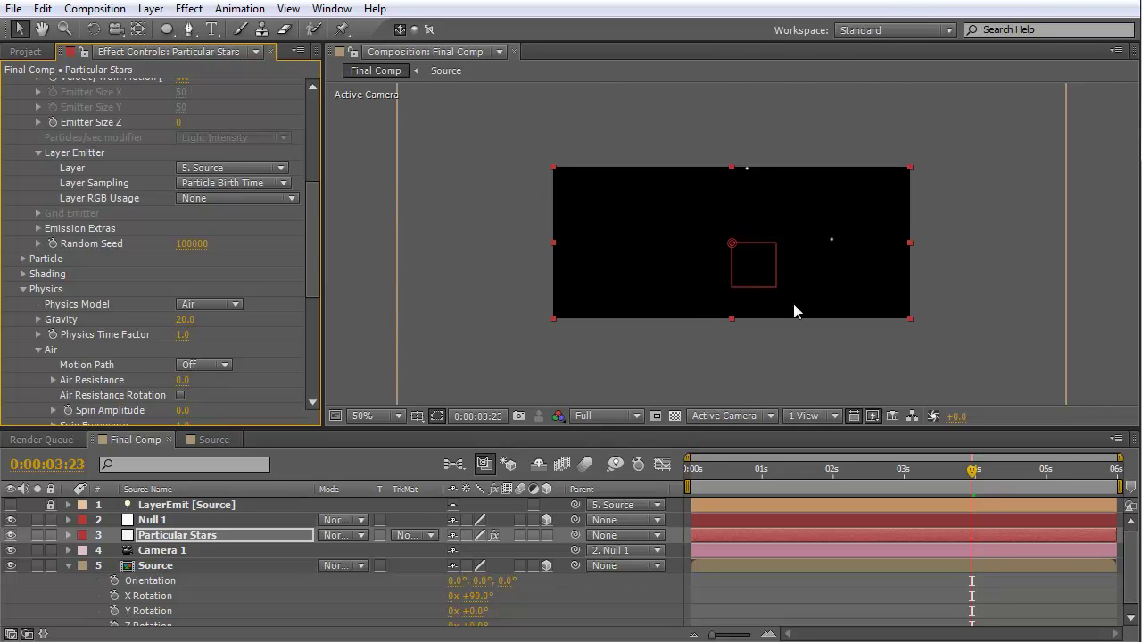
Step: In Particular's Particle settings, raise Life to 28.6 seconds and reduce Sphere Feather to 0
left_click(23, 259)
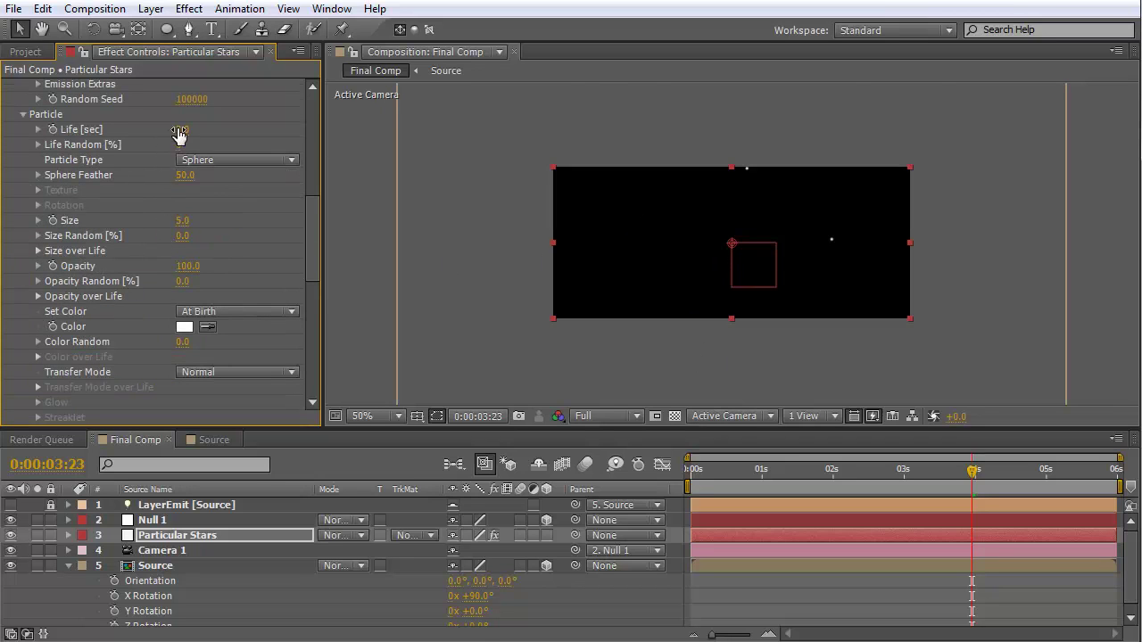
left_click_drag(180, 130, 420, 139)
left_click_drag(184, 183, 52, 179)
left_click(185, 222)
key("Return")
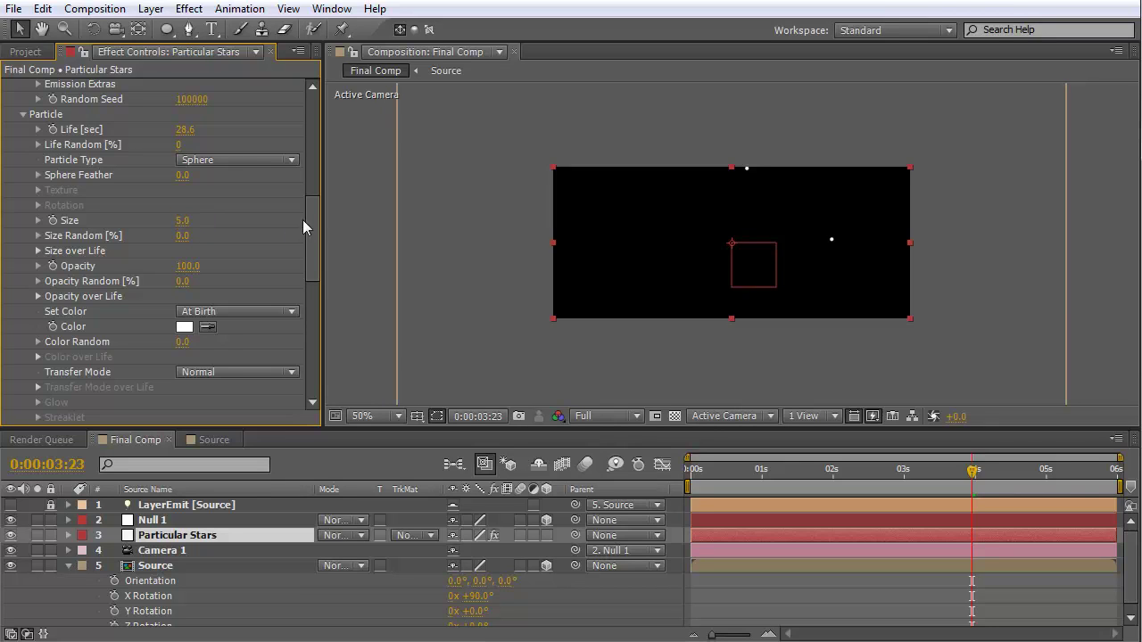
scroll(316, 223, "down", 5)
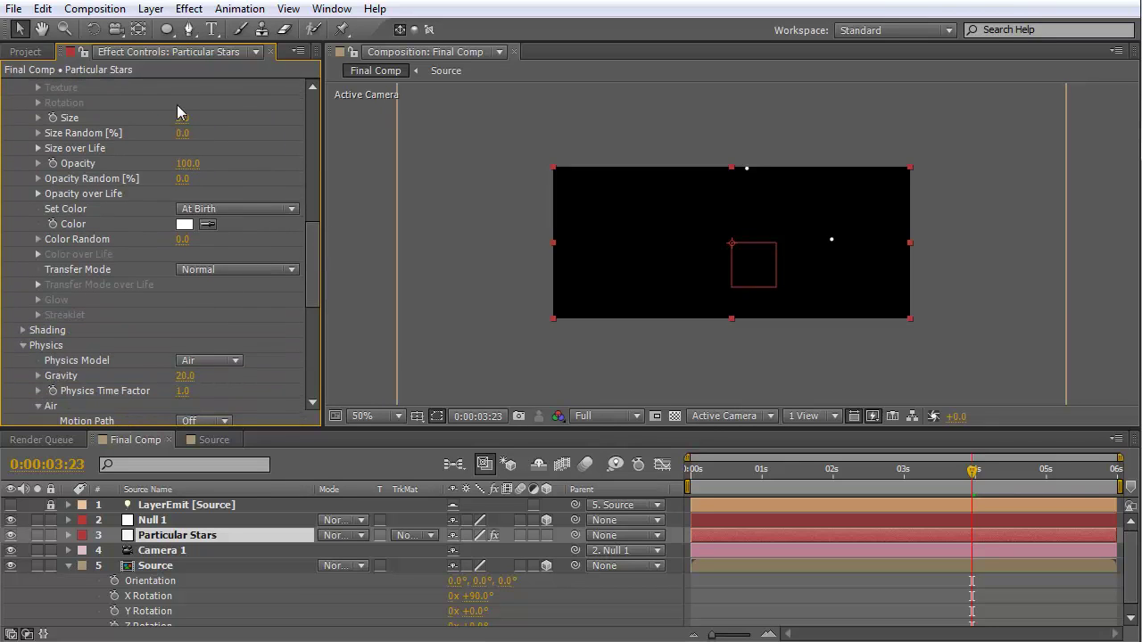
key(".")
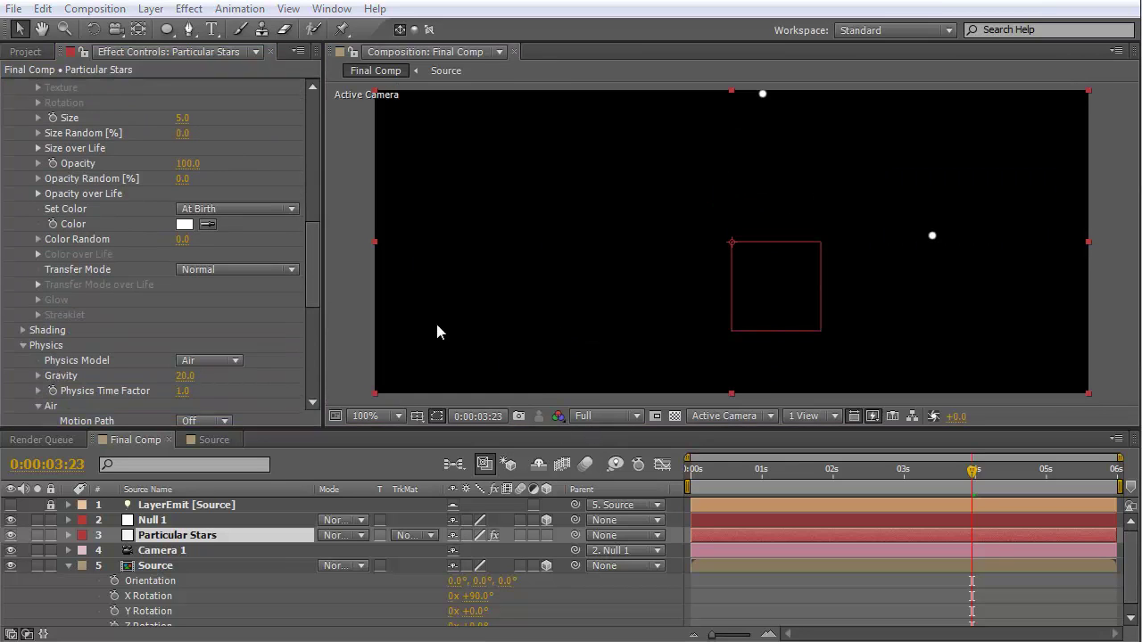
left_click_drag(317, 254, 316, 272)
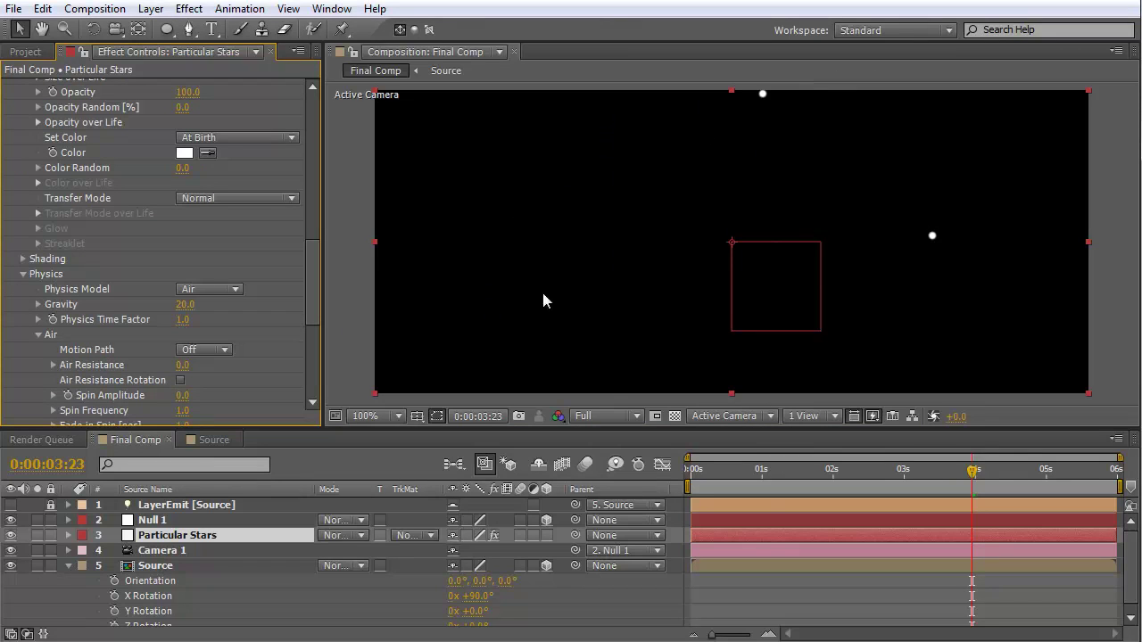
left_click_drag(317, 265, 311, 310)
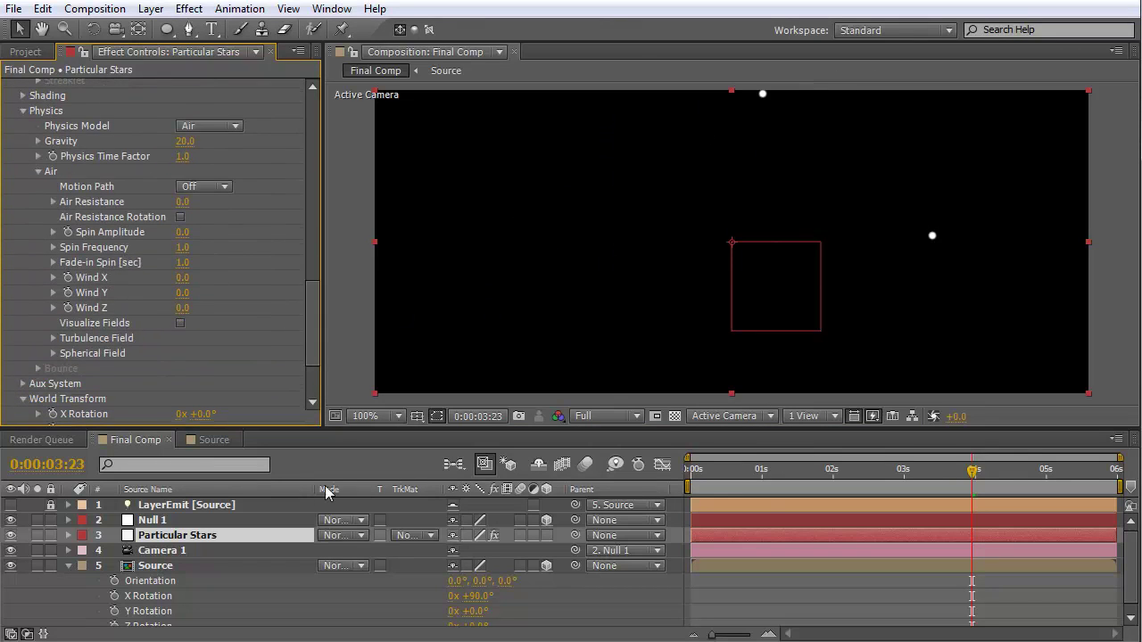
Step: Show the Source layer's Position, try moving the ring away from the camera to a Y value of -3209, and check the particles at 0:00:02:03
left_click(152, 570)
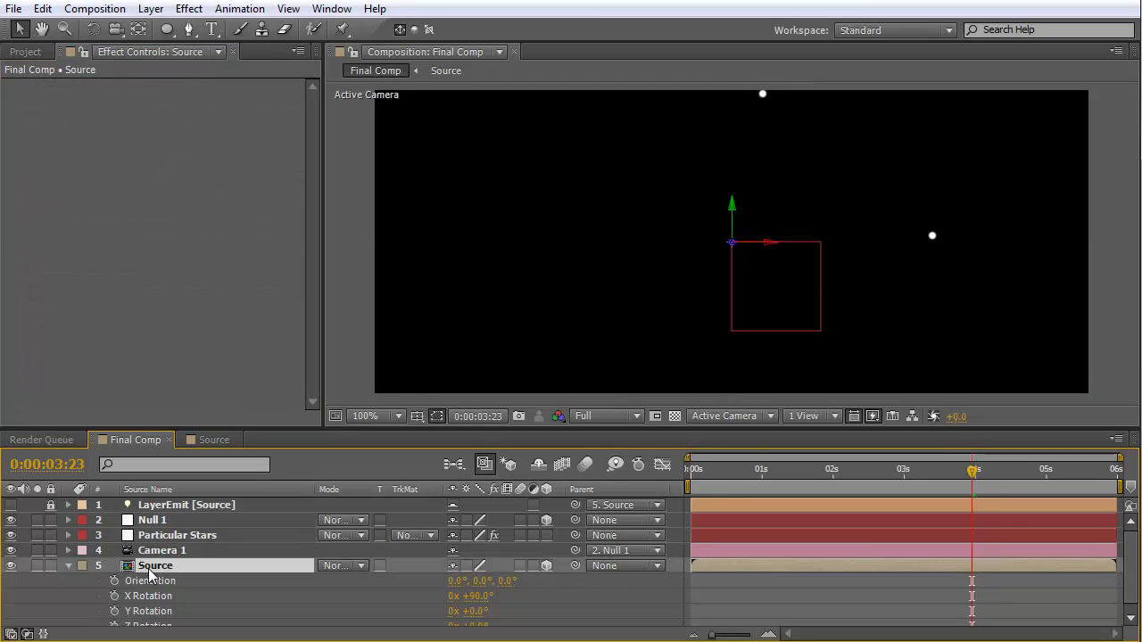
left_click(69, 568)
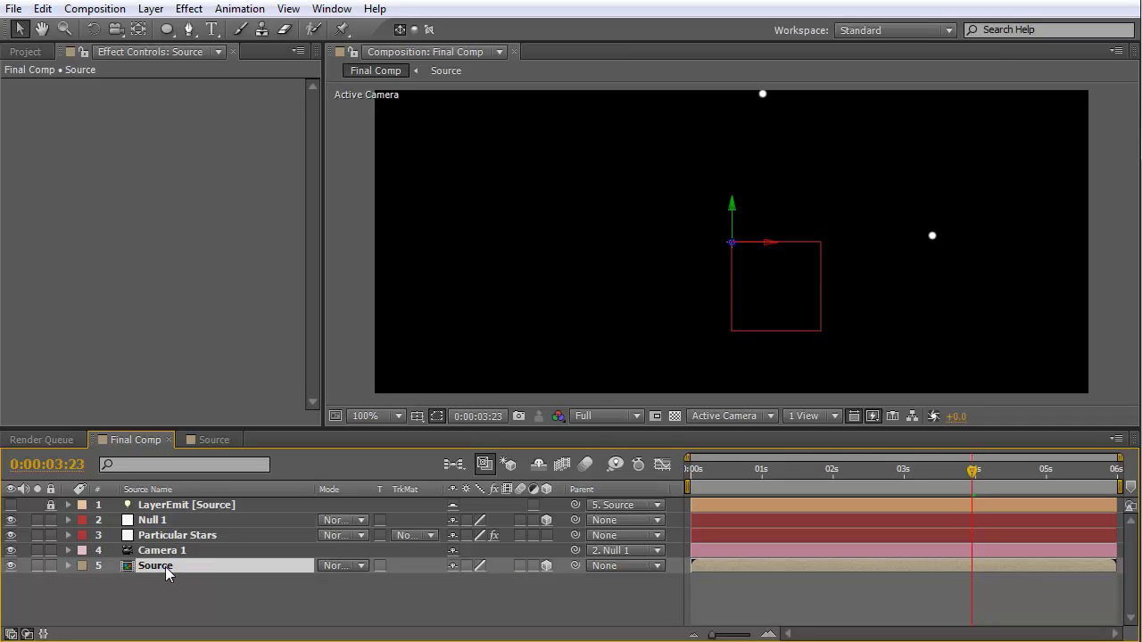
key("p")
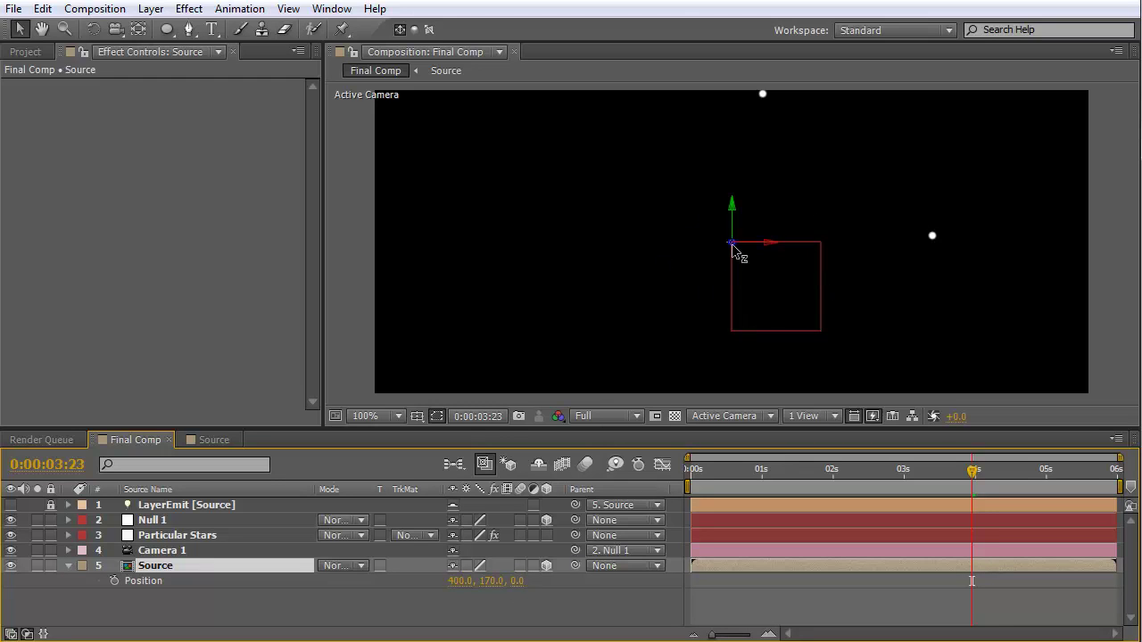
left_click_drag(733, 250, 701, 383)
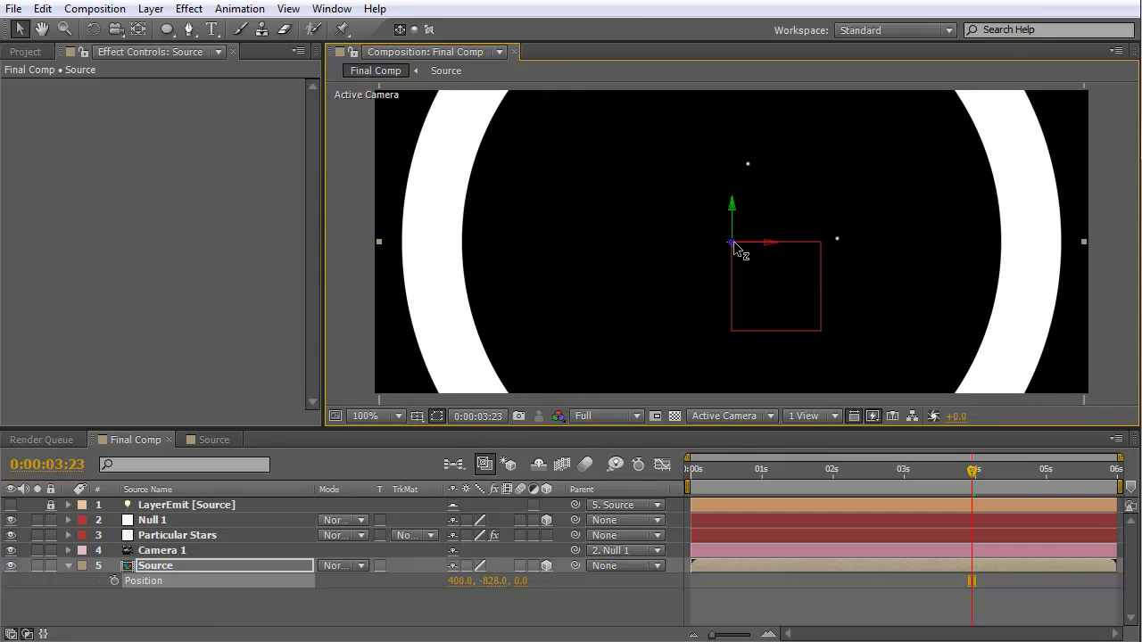
left_click_drag(735, 259, 654, 580)
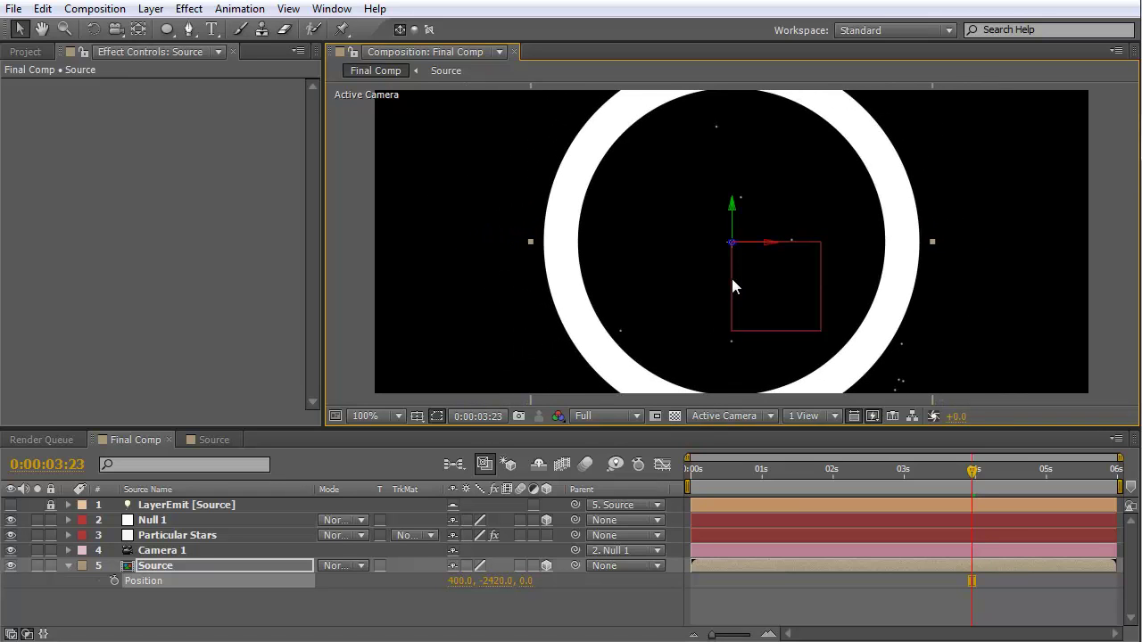
left_click_drag(739, 250, 763, 125)
left_click_drag(766, 469, 841, 470)
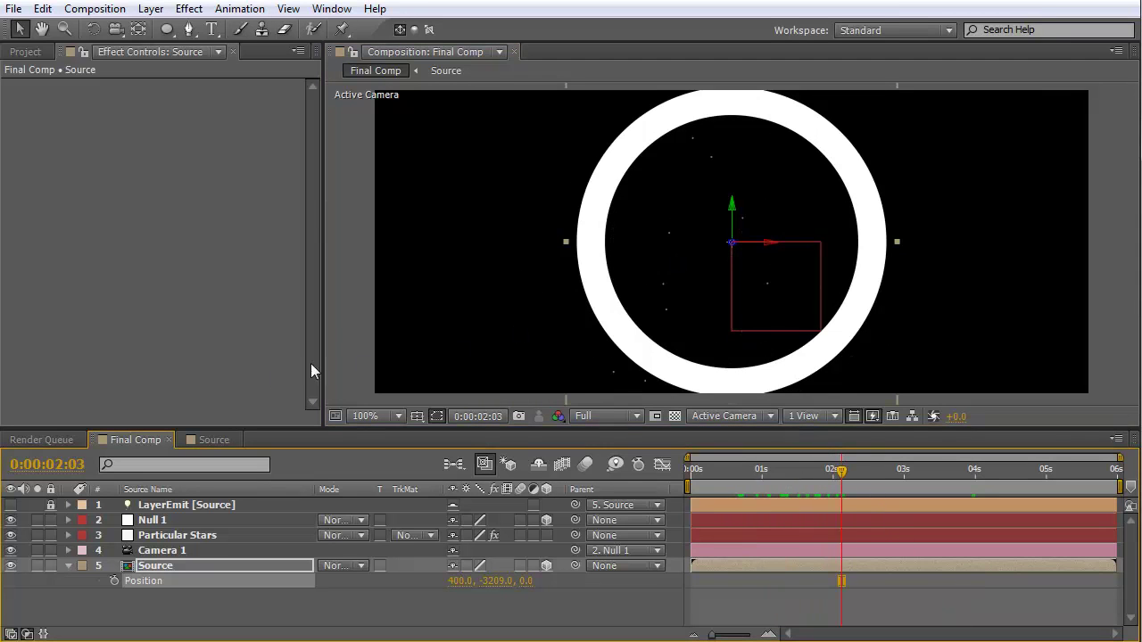
Step: Set the emitter's X Rotation in Particular Stars to 180° and scrub through the timeline to check the particle direction
left_click(165, 534)
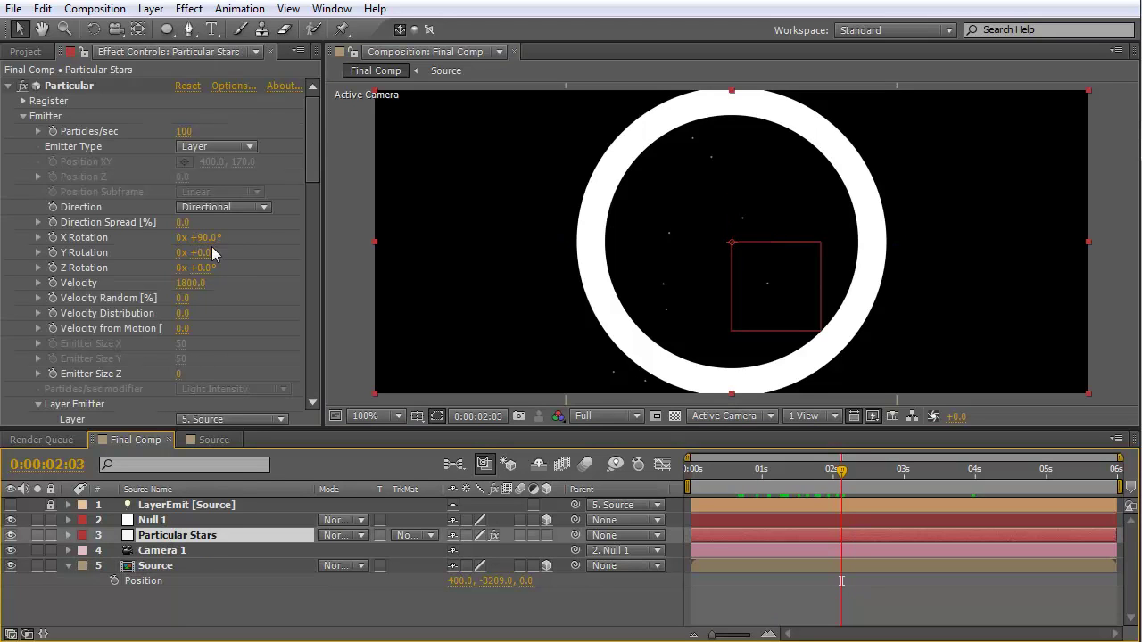
left_click_drag(206, 237, 277, 236)
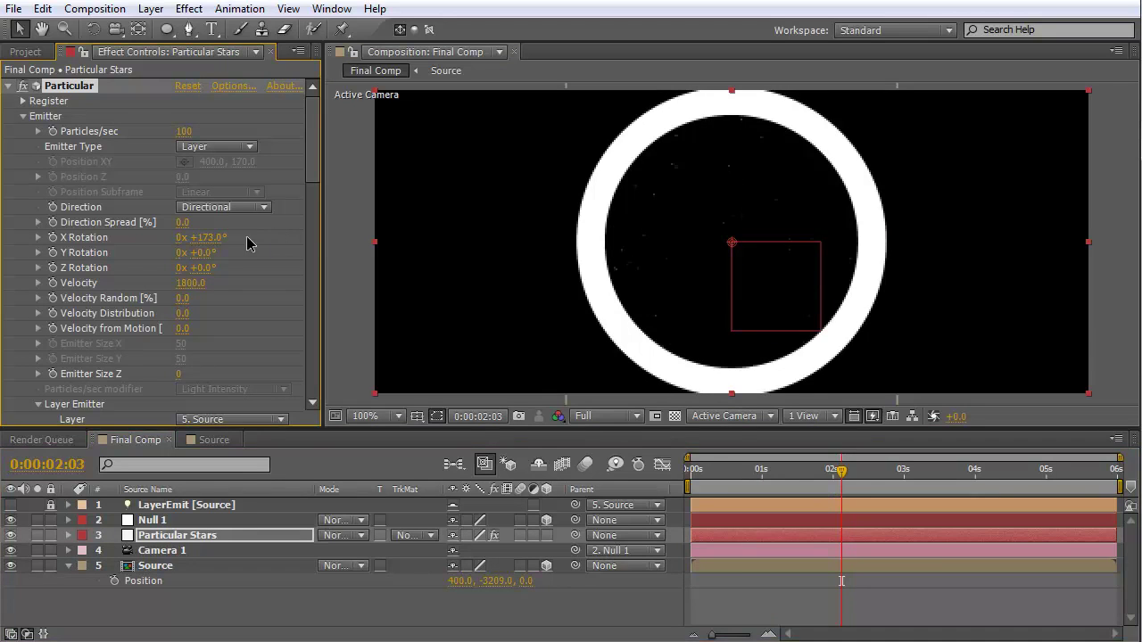
left_click(210, 237)
type("180")
key("Return")
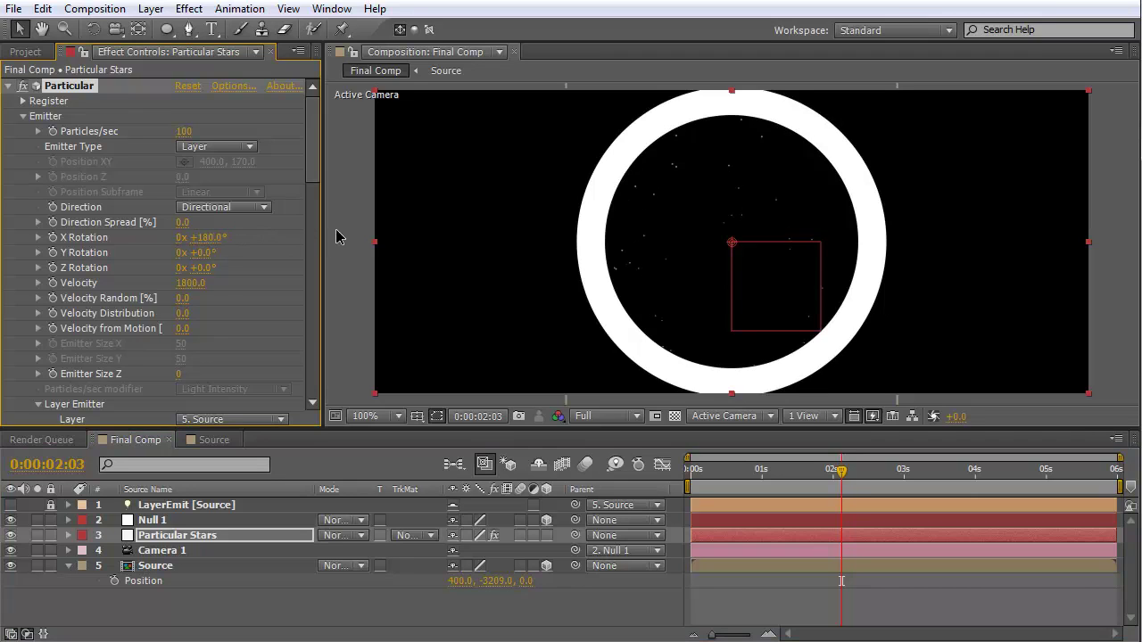
left_click_drag(705, 480, 993, 482)
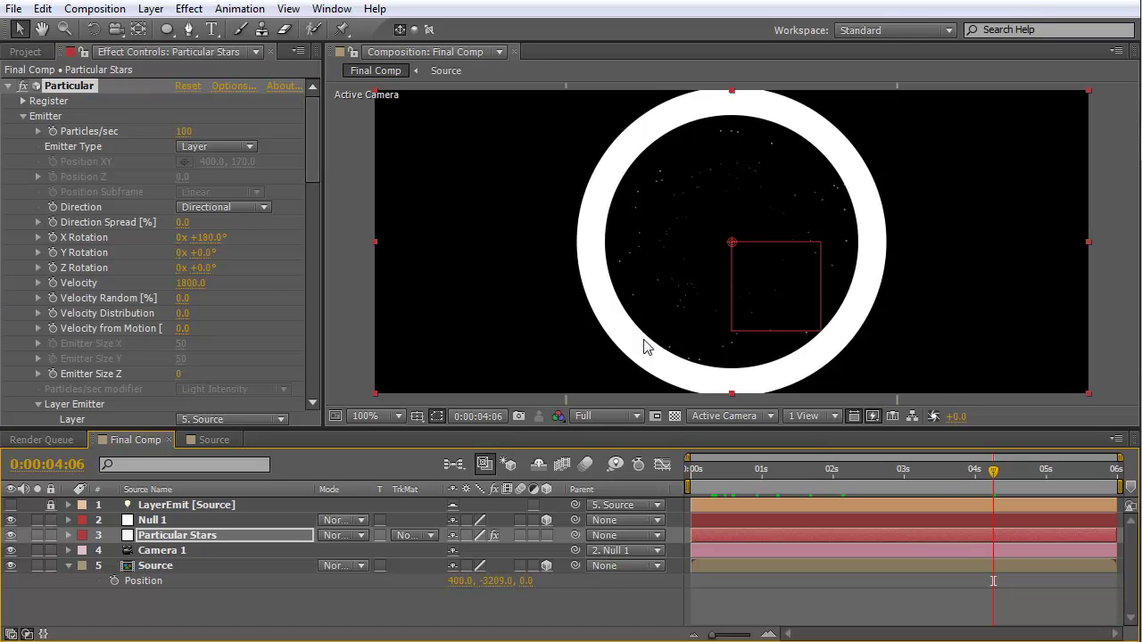
left_click_drag(785, 470, 913, 491)
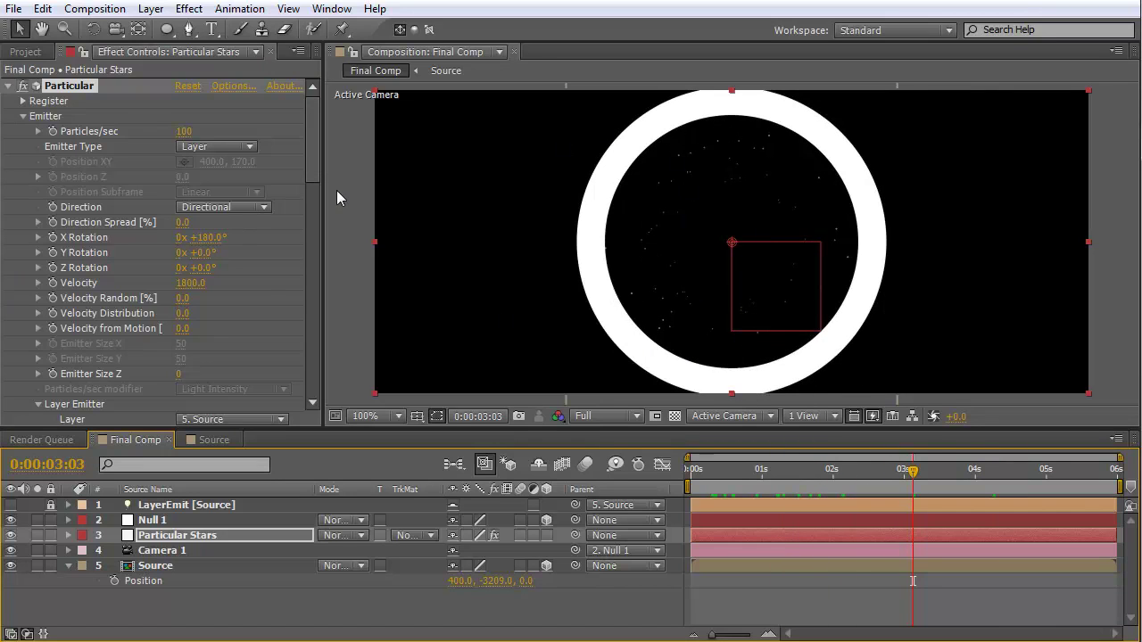
Step: Set the Source layer's Y position to -165 and return the current time to 0:00:00:00
left_click_drag(500, 589, 713, 586)
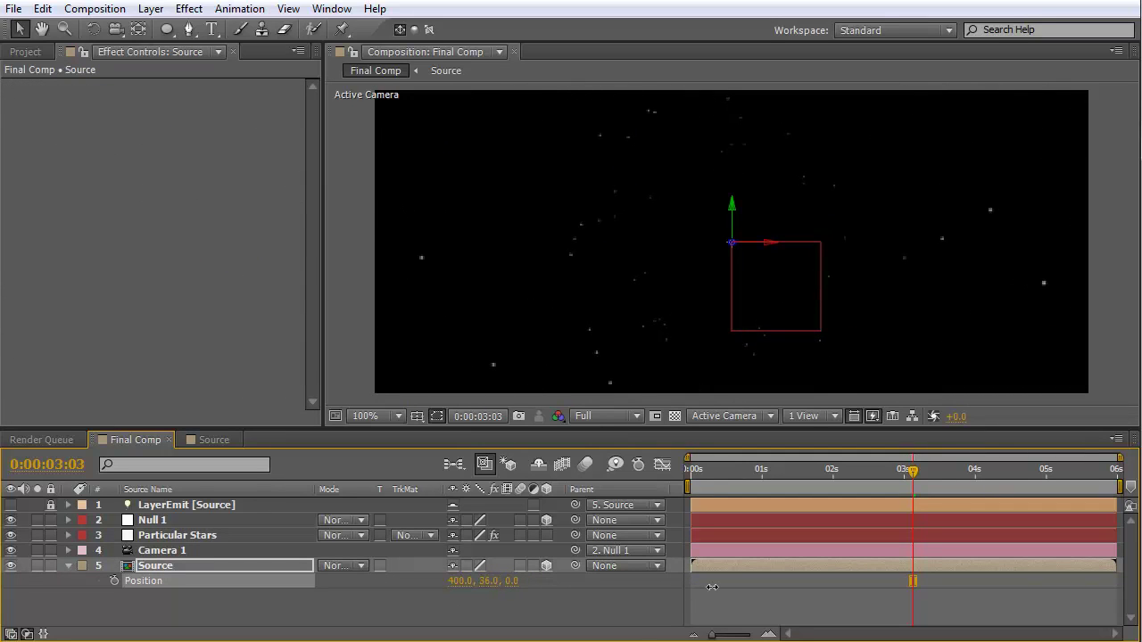
left_click_drag(493, 585, 487, 586)
left_click_drag(728, 470, 656, 482)
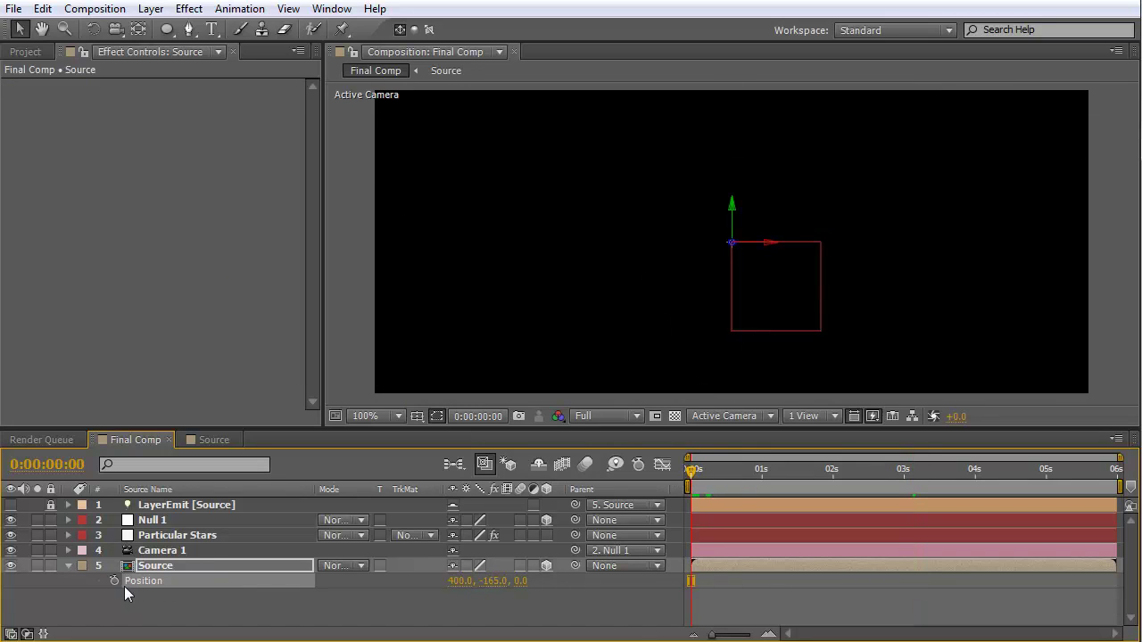
Step: Animate the Source layer's Scale with a 100% keyframe at the composition's start and a 50% keyframe at 0:00:01:00
left_click(165, 566)
key("s")
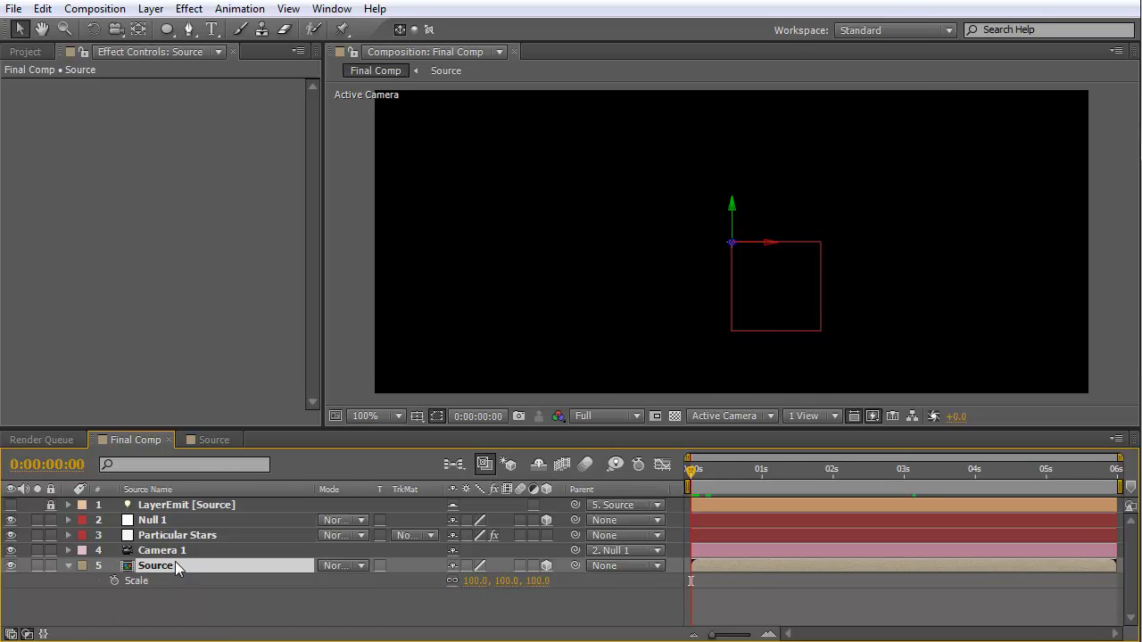
left_click(116, 581)
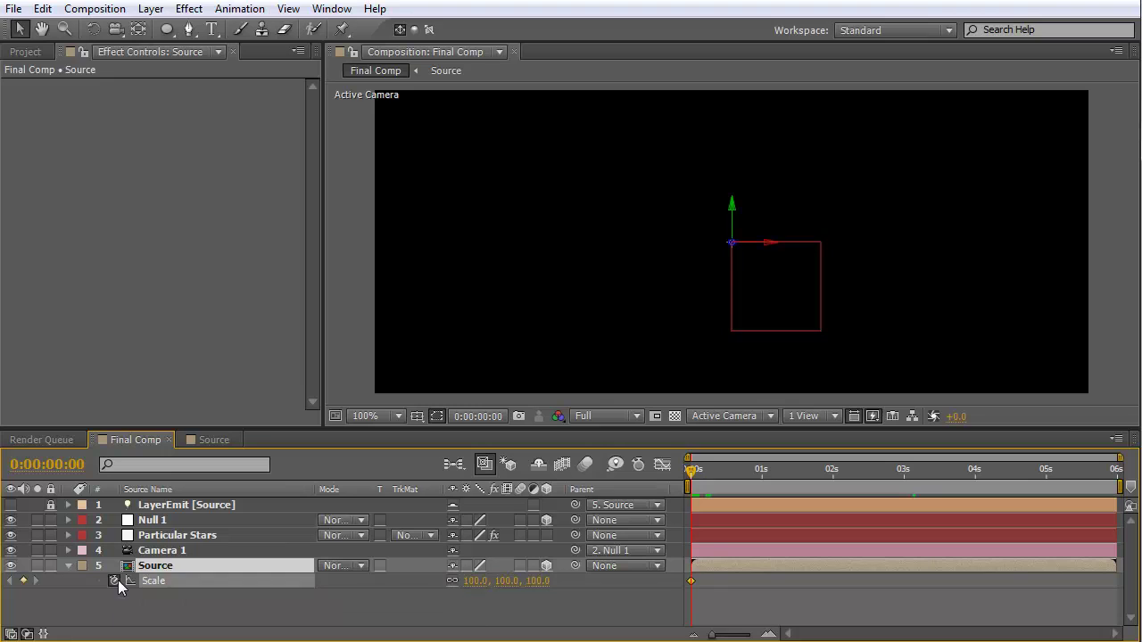
left_click(761, 470)
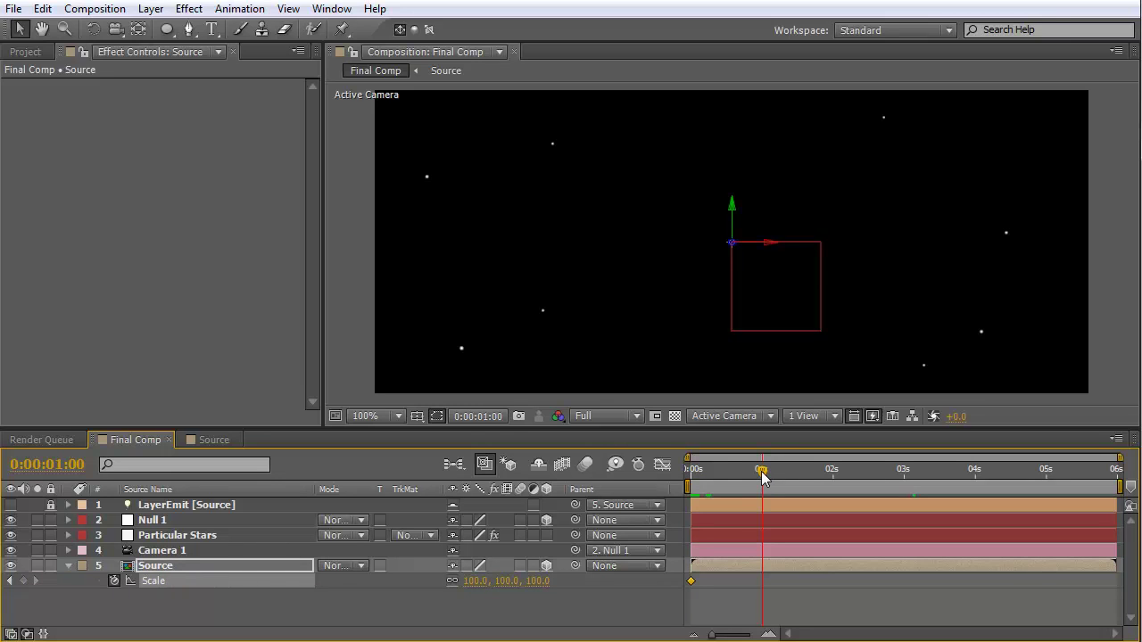
left_click(475, 581)
type("50")
key("Return")
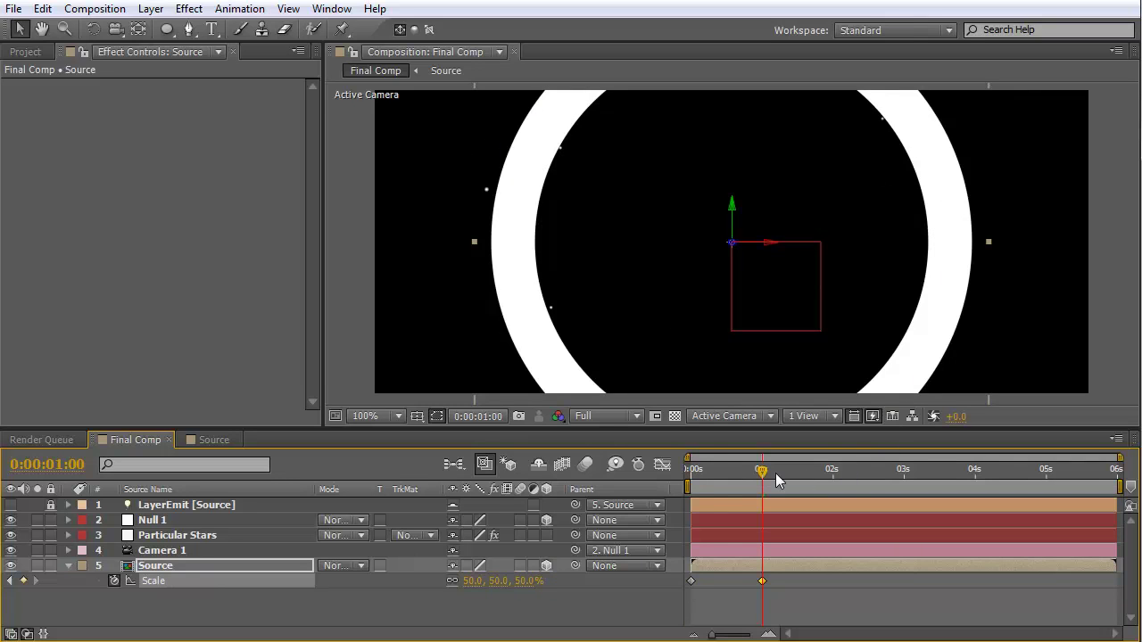
Step: Scrub through the Scale animation, then add a 34% Scale keyframe on the Source layer at 0:00:01:14
left_click(711, 482)
left_click_drag(717, 484, 749, 482)
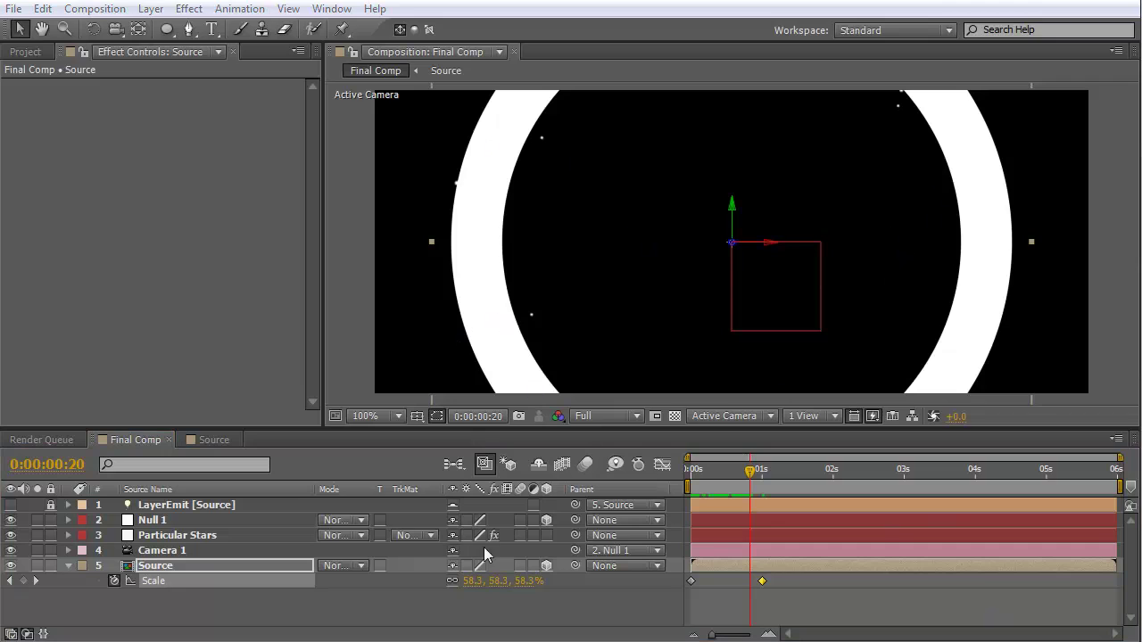
left_click(774, 473)
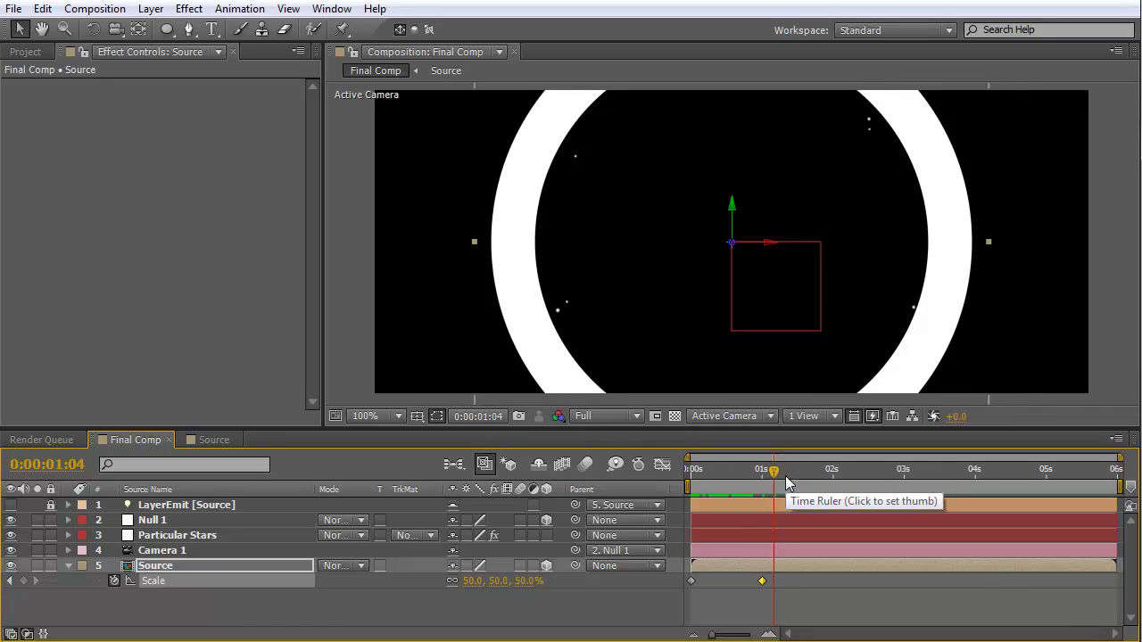
left_click_drag(788, 483, 806, 482)
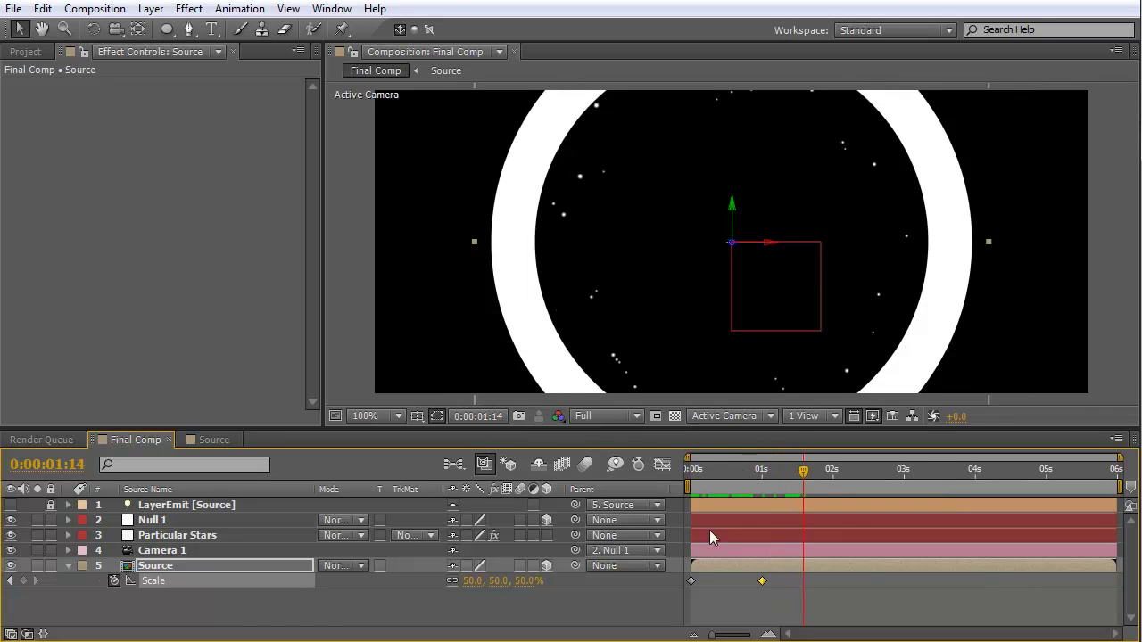
left_click(473, 581)
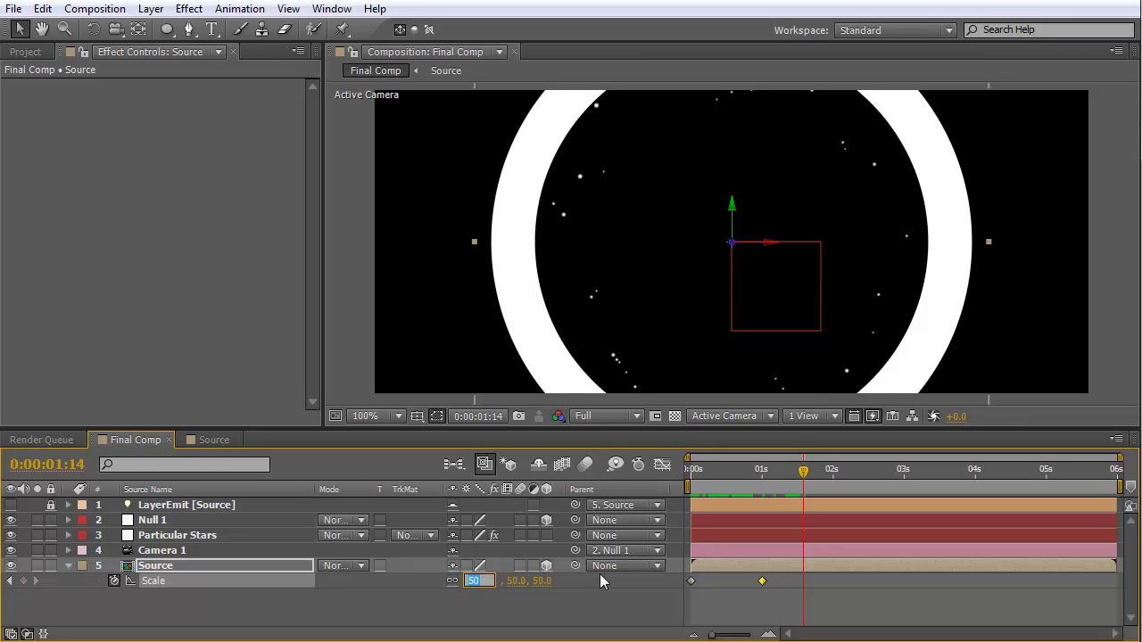
type("34")
key("Return")
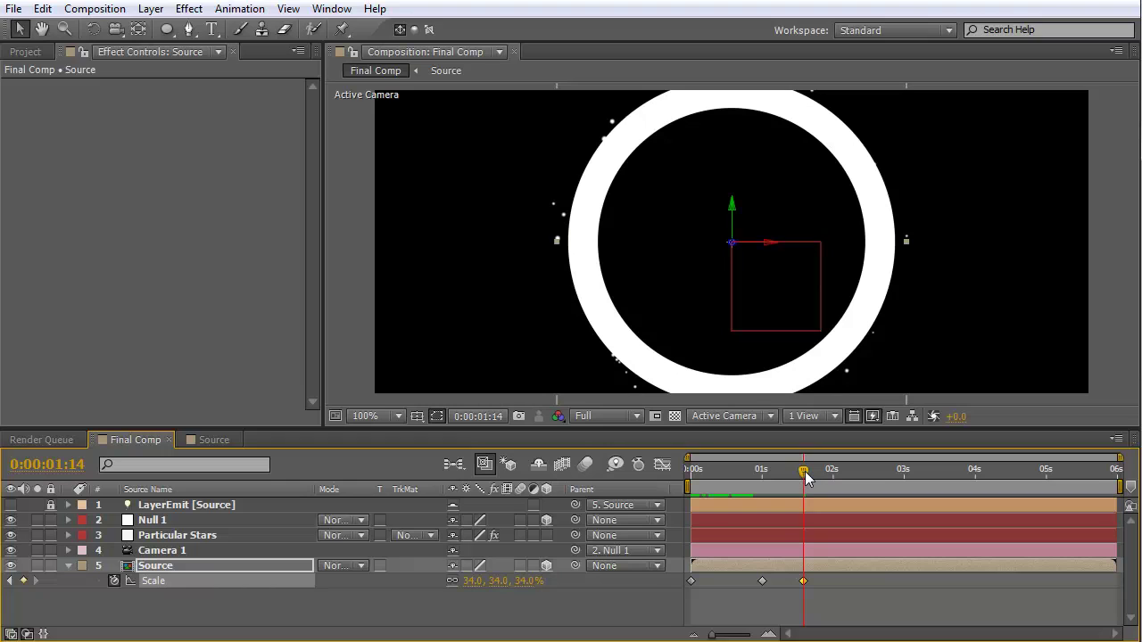
Step: Unlink the Source layer's Scale proportions at 0:00:02:00 and add a keyframe with the Y scale at 17%
left_click_drag(805, 478, 831, 478)
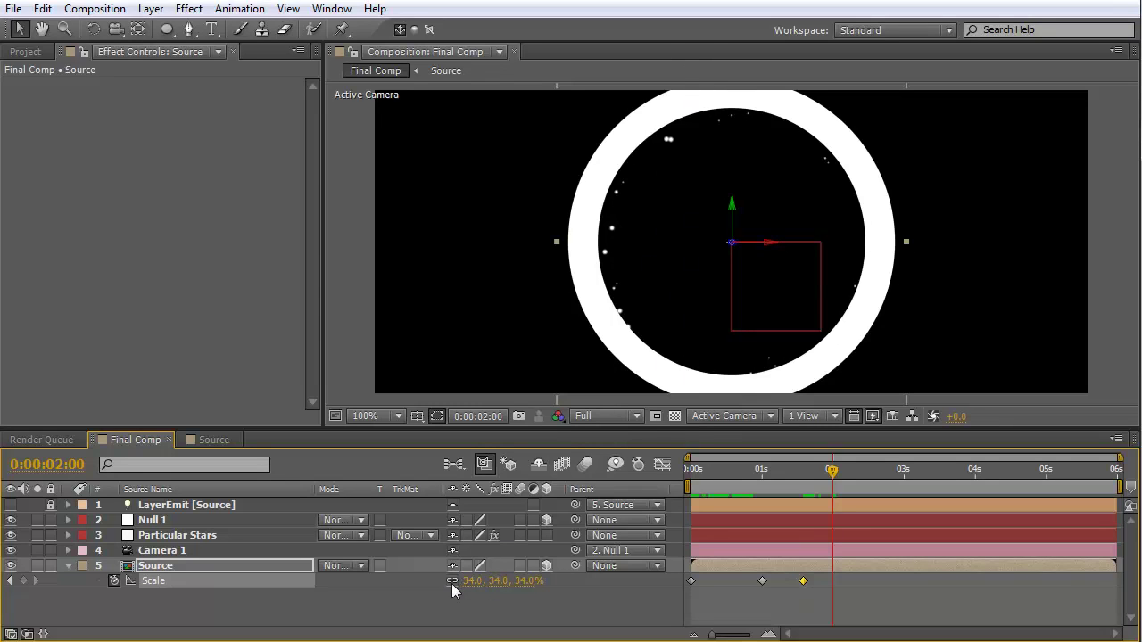
left_click_drag(505, 582, 485, 582)
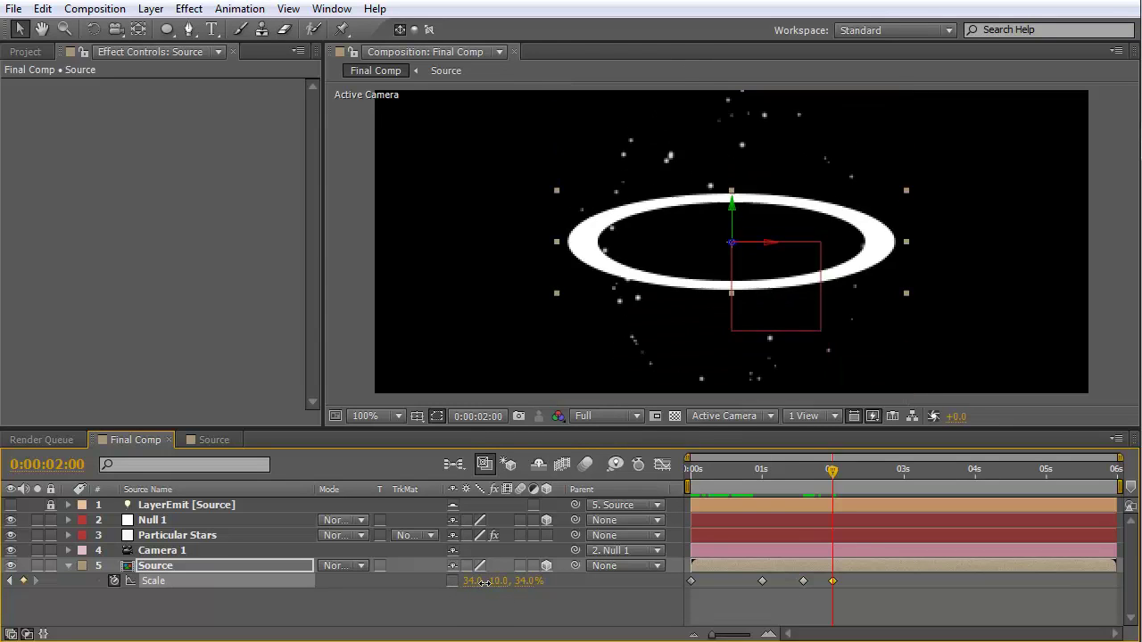
left_click(497, 583)
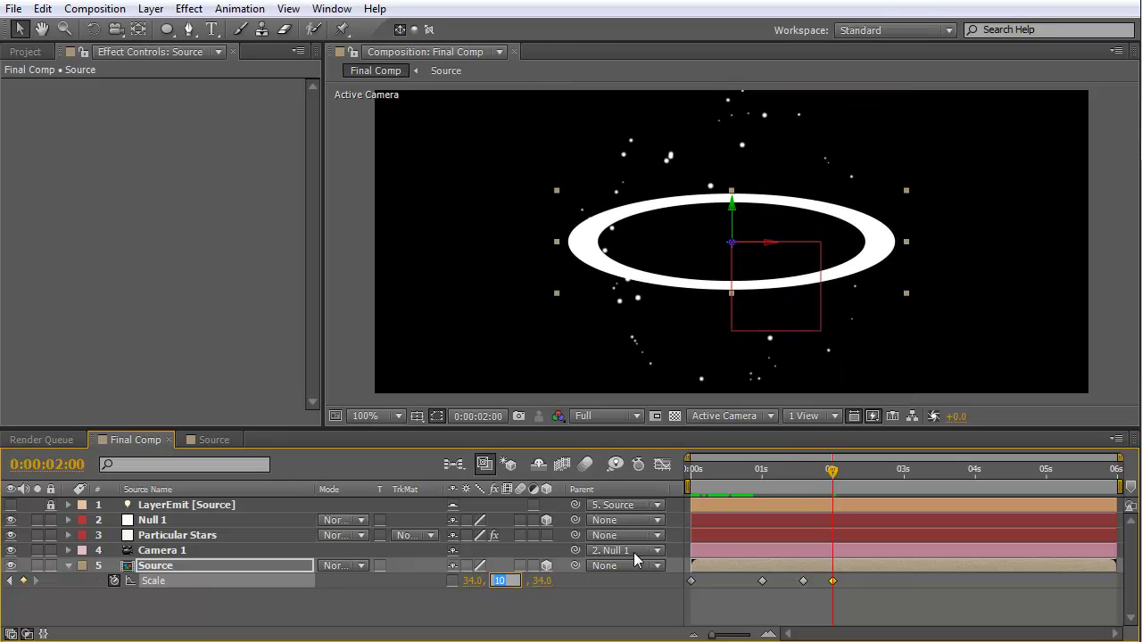
type("17")
key("Return")
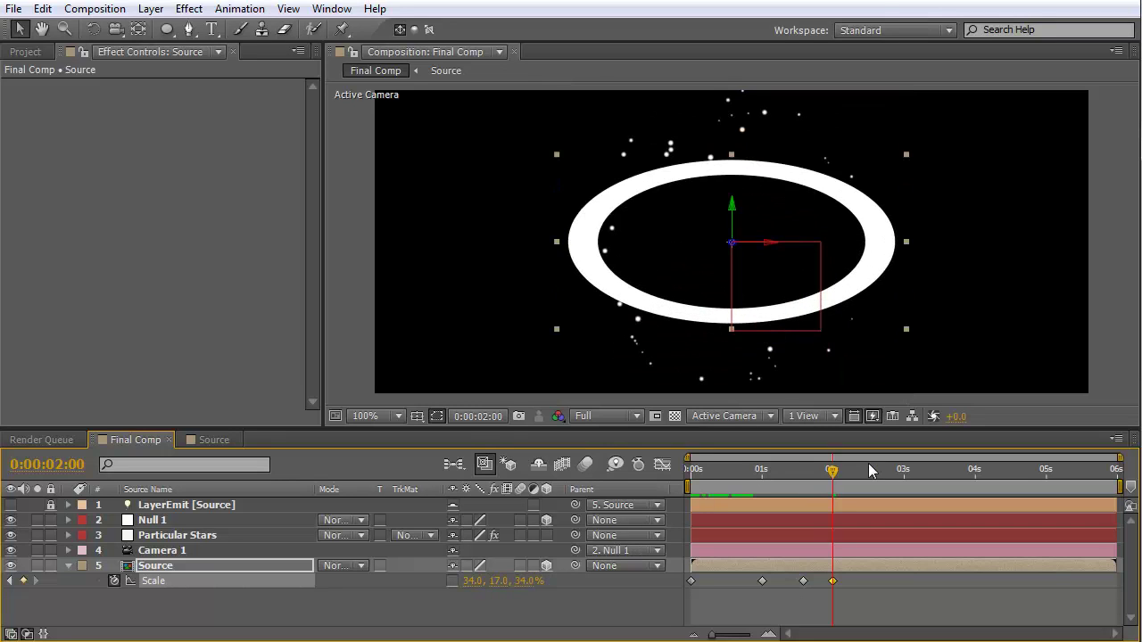
Step: Add a Scale keyframe with 0.5% Y scale on the Source layer at 0:00:03:05 and scrub through the ring's flattening
left_click(914, 471)
left_click_drag(919, 478, 920, 471)
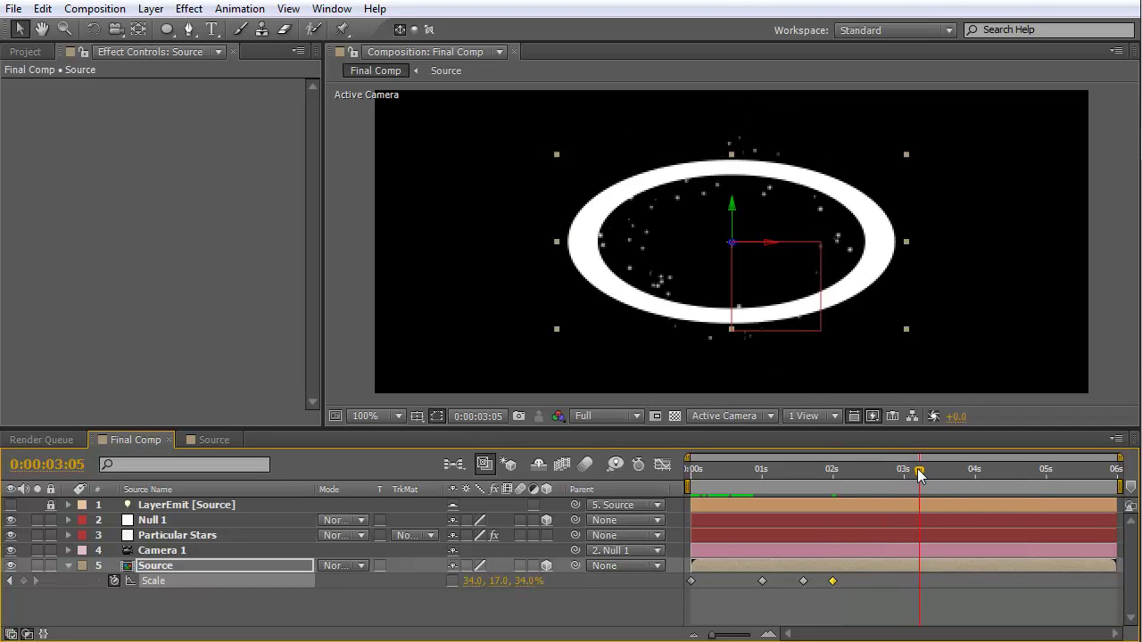
left_click(499, 581)
type(".5")
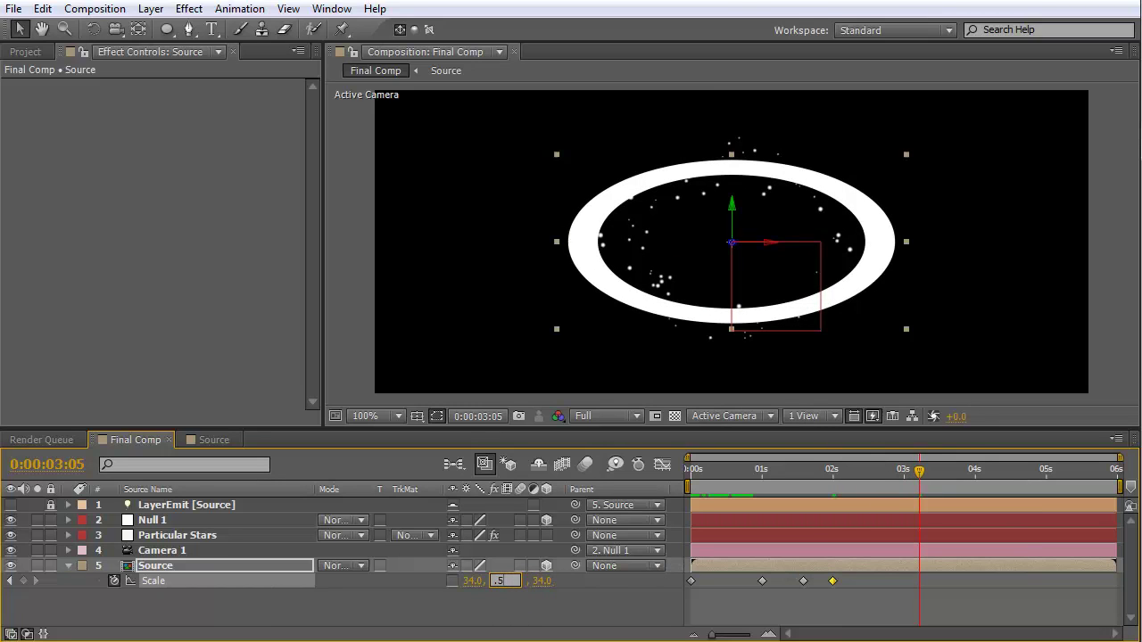
key("Return")
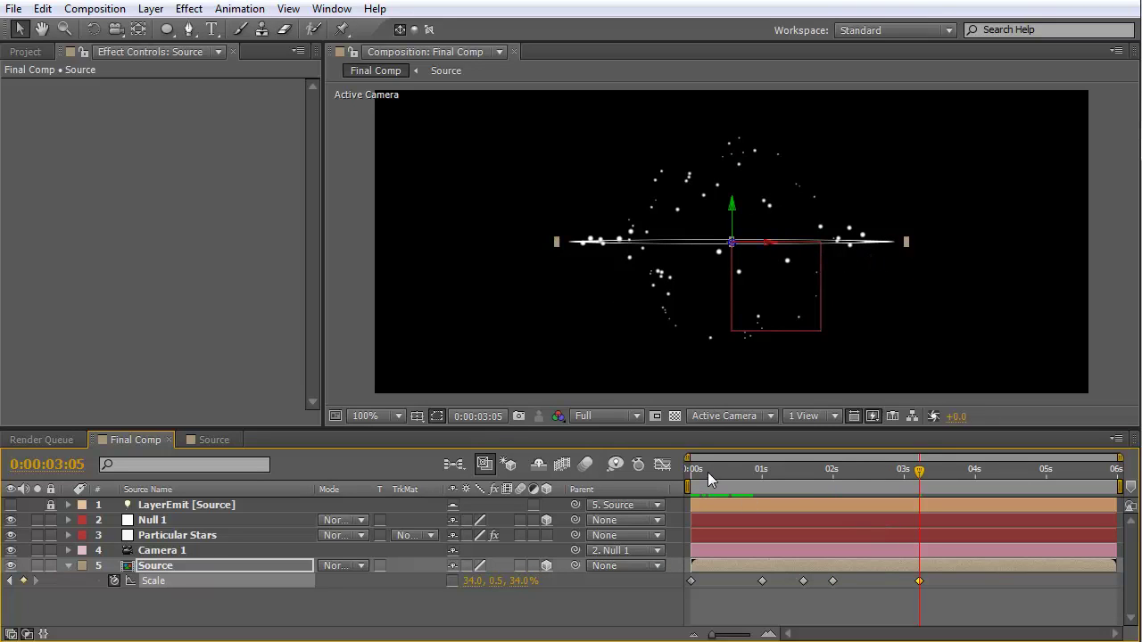
left_click_drag(707, 472, 844, 505)
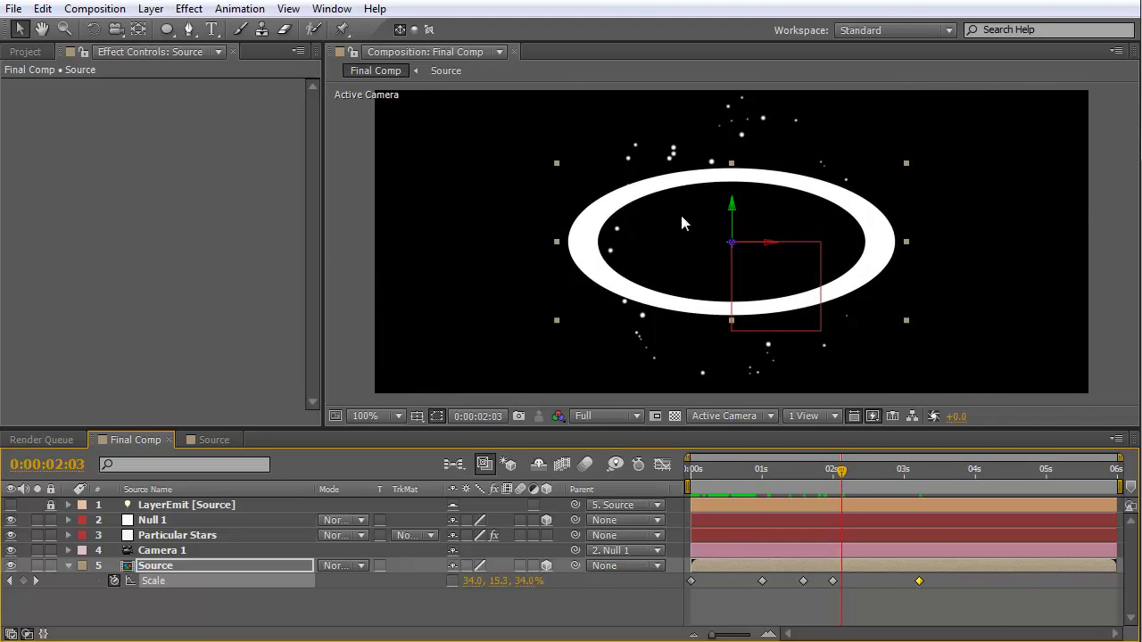
Step: Hide the Source layer, set the Physics Gravity of Particular Stars to 1800, and scrub through the particle motion
left_click(164, 536)
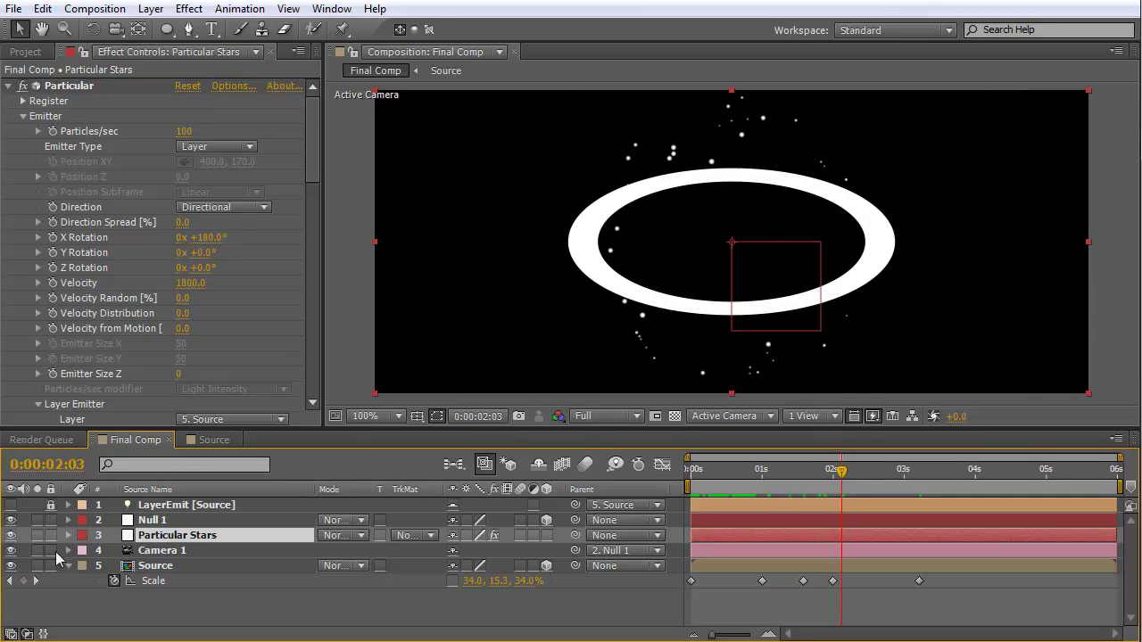
left_click(11, 566)
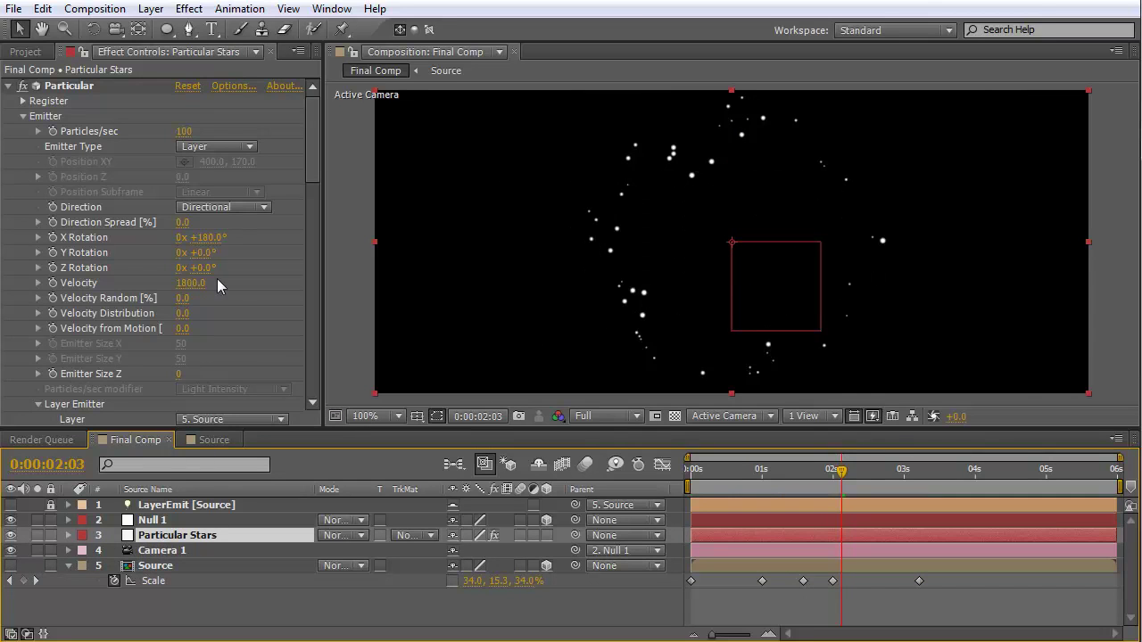
left_click_drag(309, 155, 306, 303)
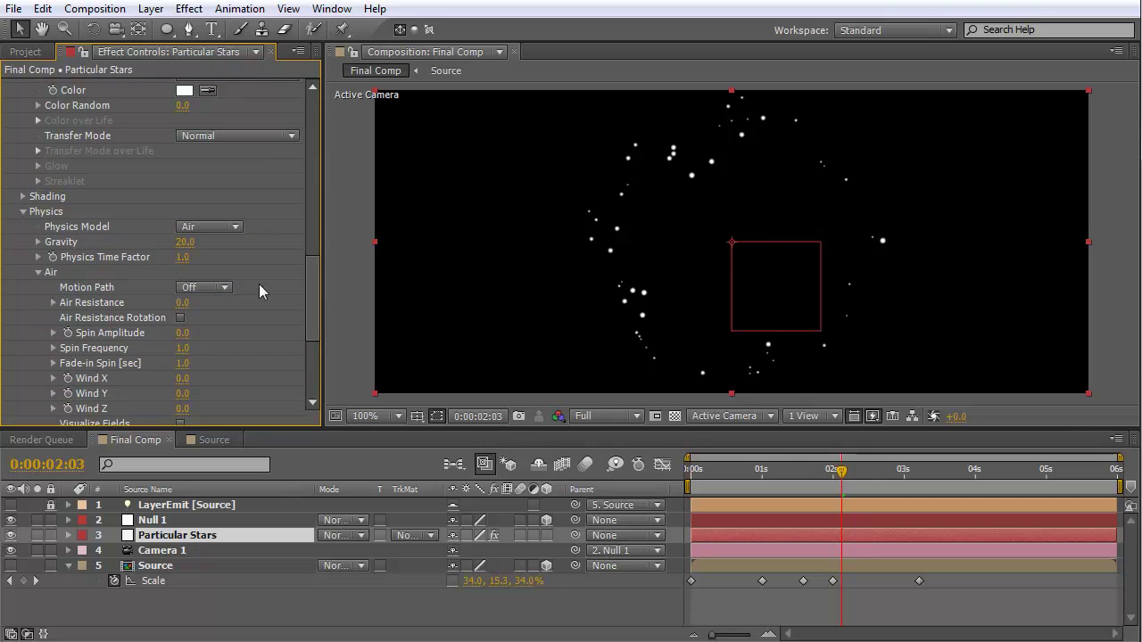
left_click(187, 243)
type("18")
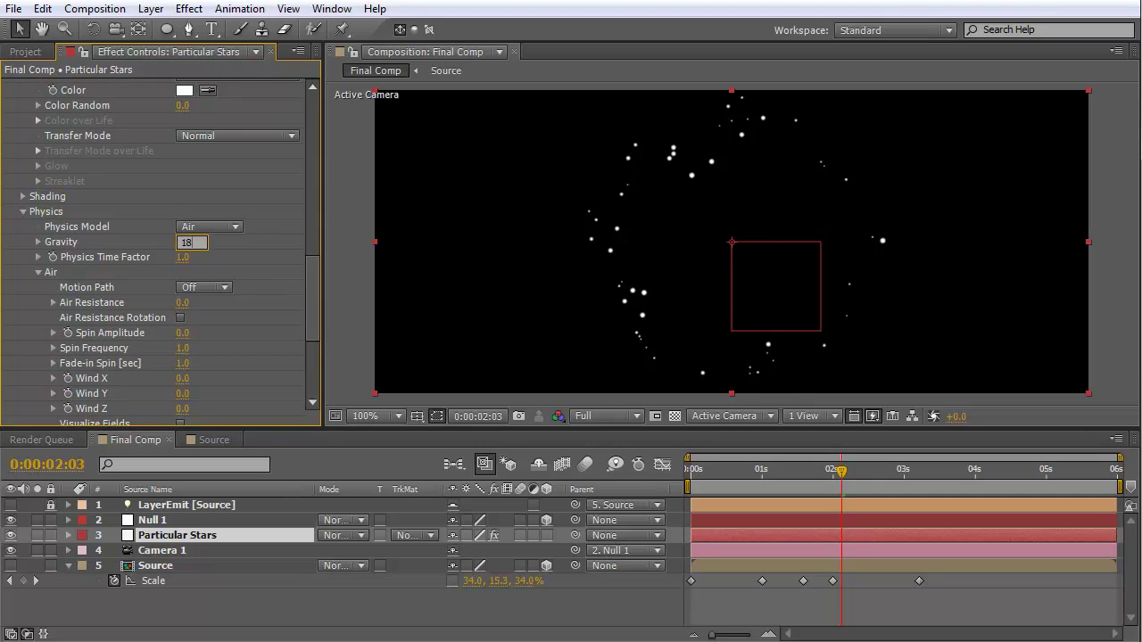
key("Return")
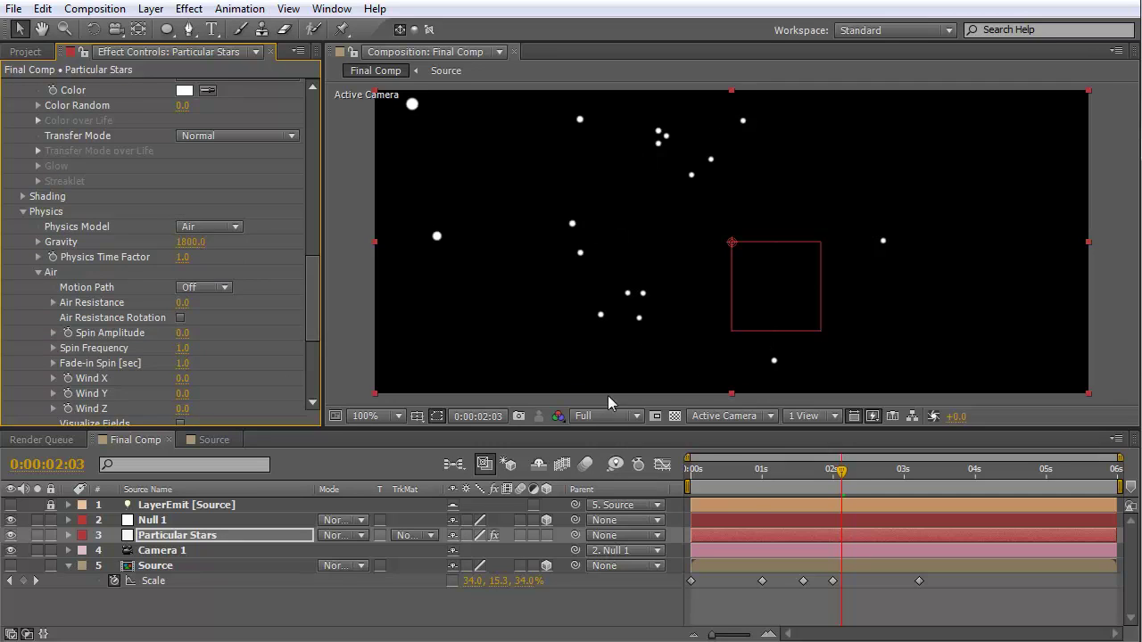
left_click_drag(709, 467, 744, 471)
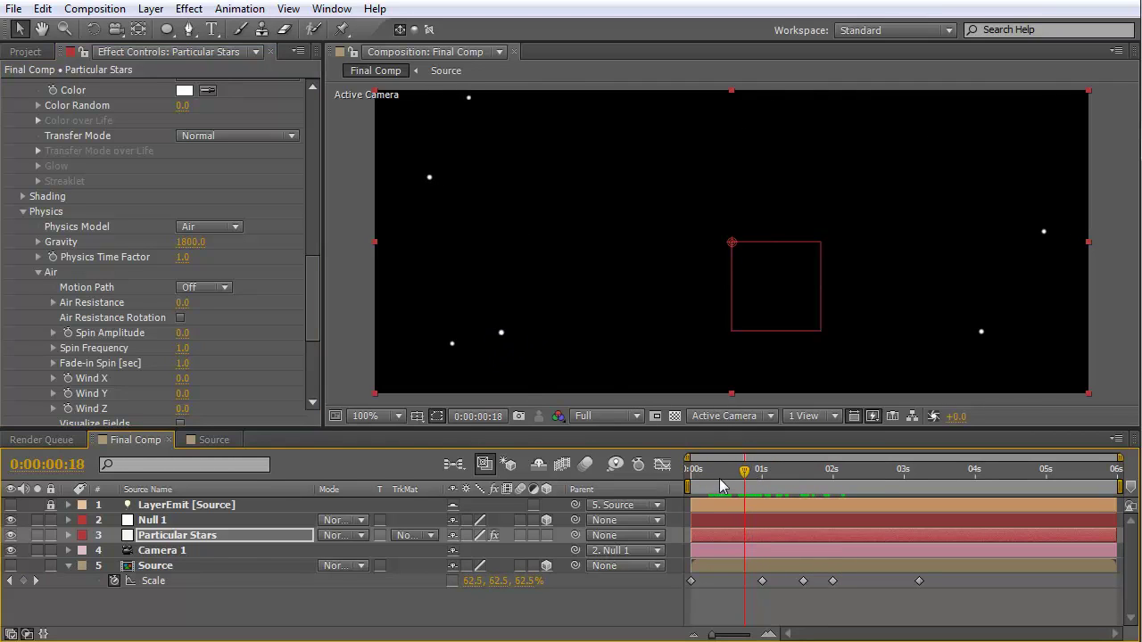
left_click_drag(741, 471, 797, 475)
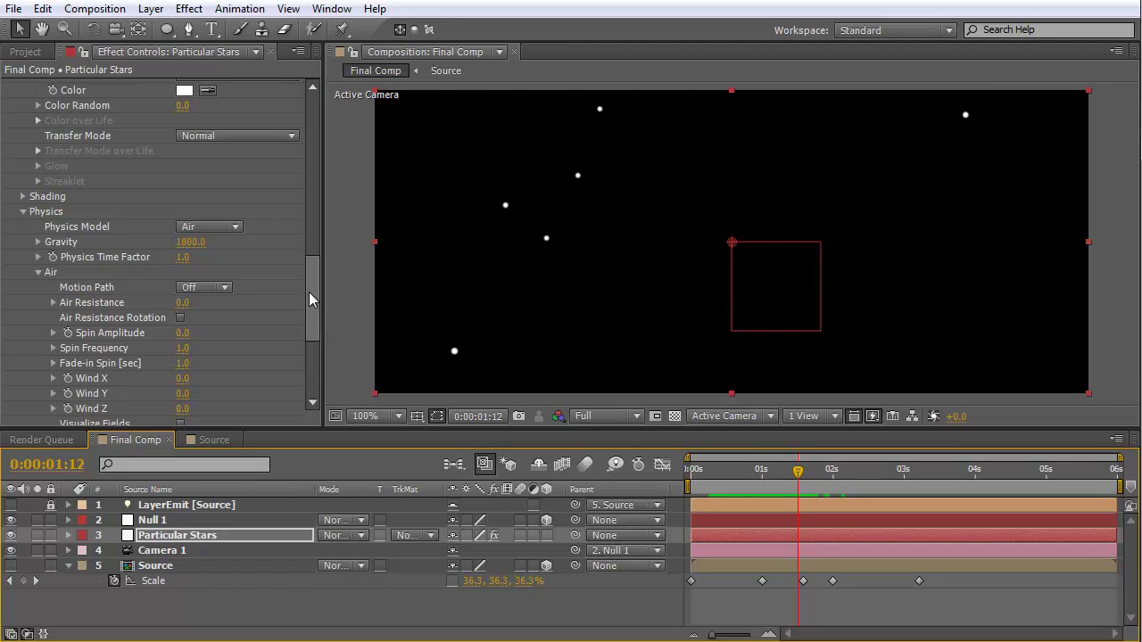
Step: Set the emitter's Velocity in Particular Stars to 2000 and scrub the first part of the timeline to check the motion
left_click(183, 242)
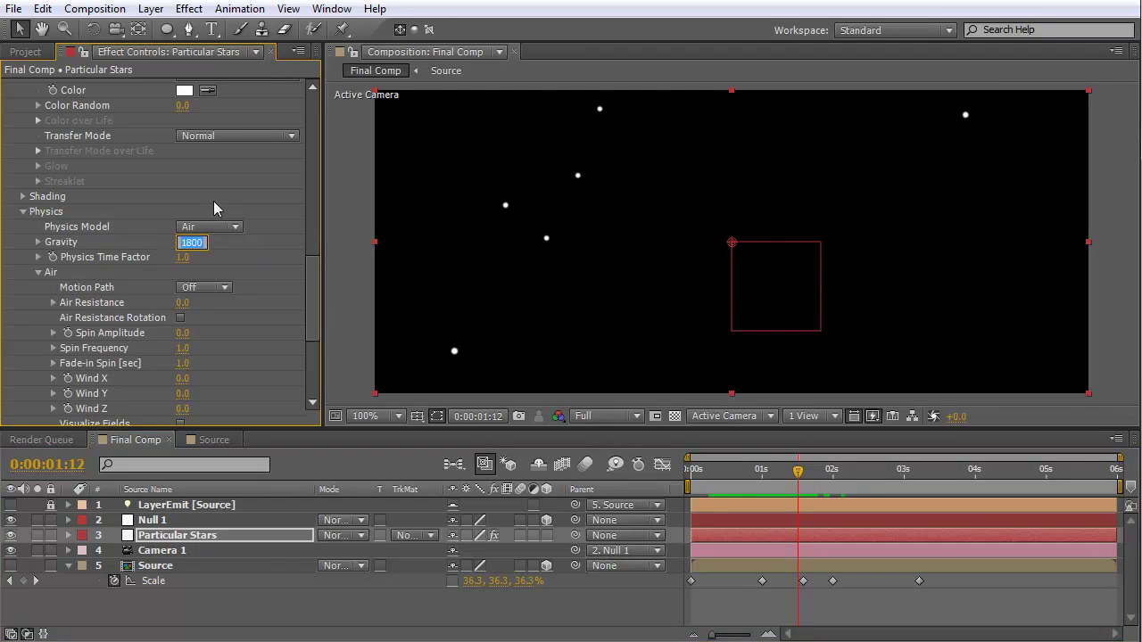
type("2")
key("Return")
left_click_drag(312, 321, 309, 148)
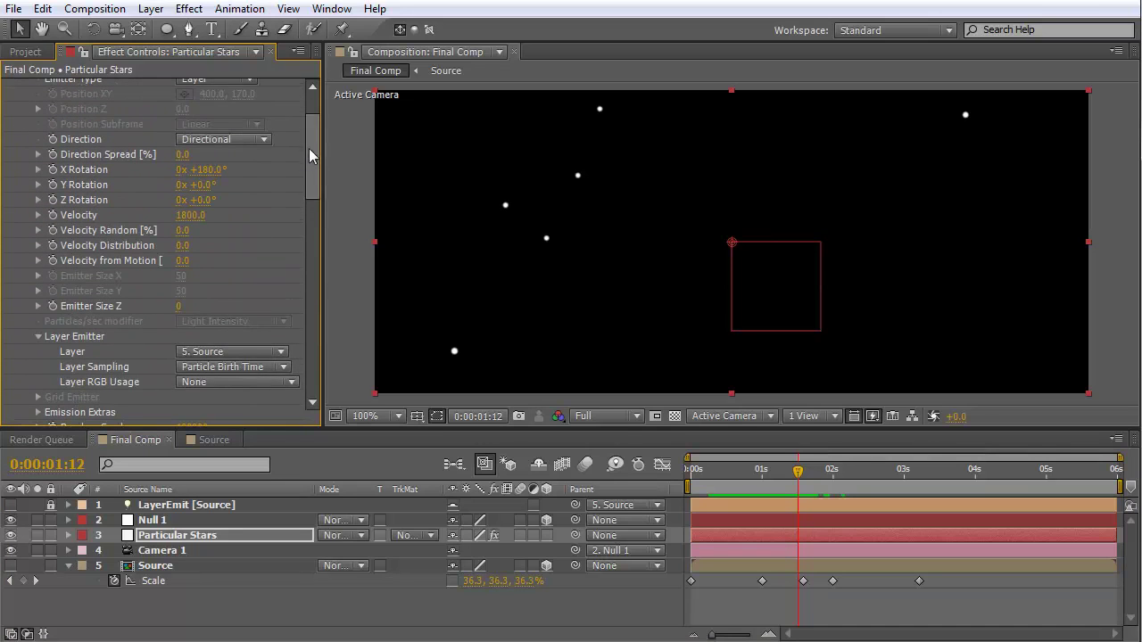
left_click(192, 215)
type("200")
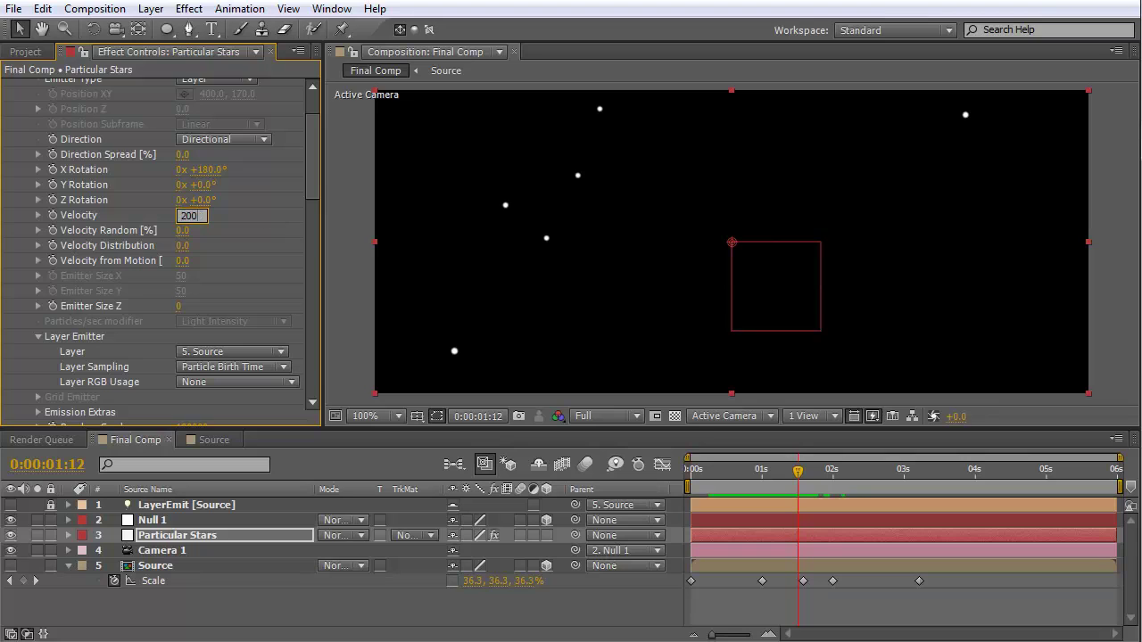
key("Return")
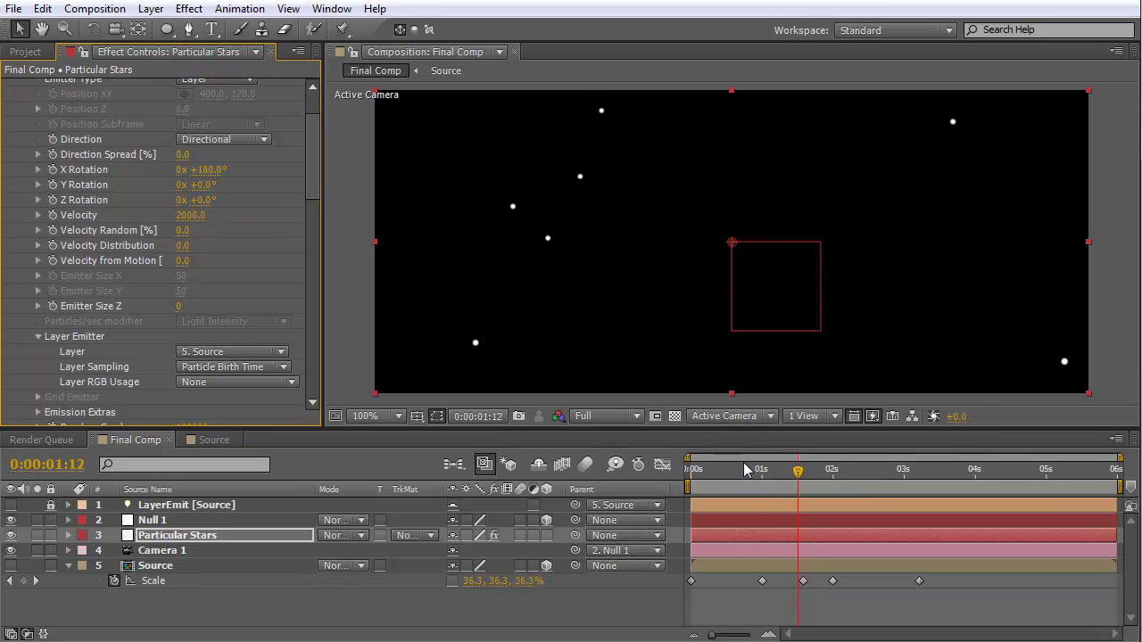
left_click_drag(744, 465, 800, 482)
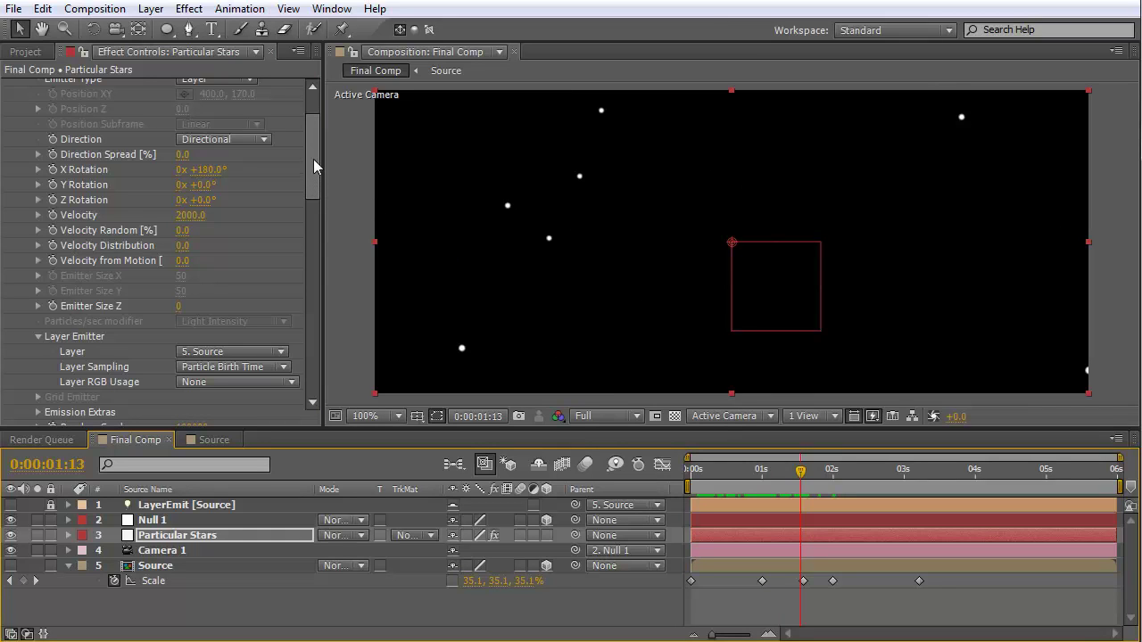
Step: Reveal the Motion Blur settings under Particular's Rendering group and review the mode options, keeping Comp Settings
left_click_drag(313, 159, 317, 375)
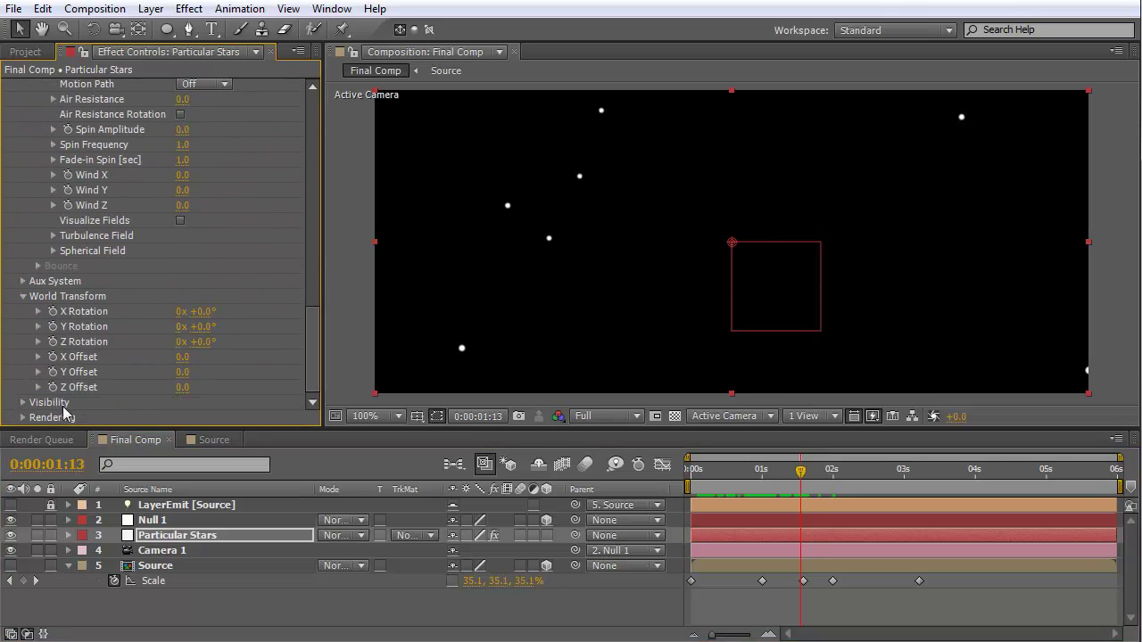
left_click(22, 418)
scroll(22, 419, "down", 2)
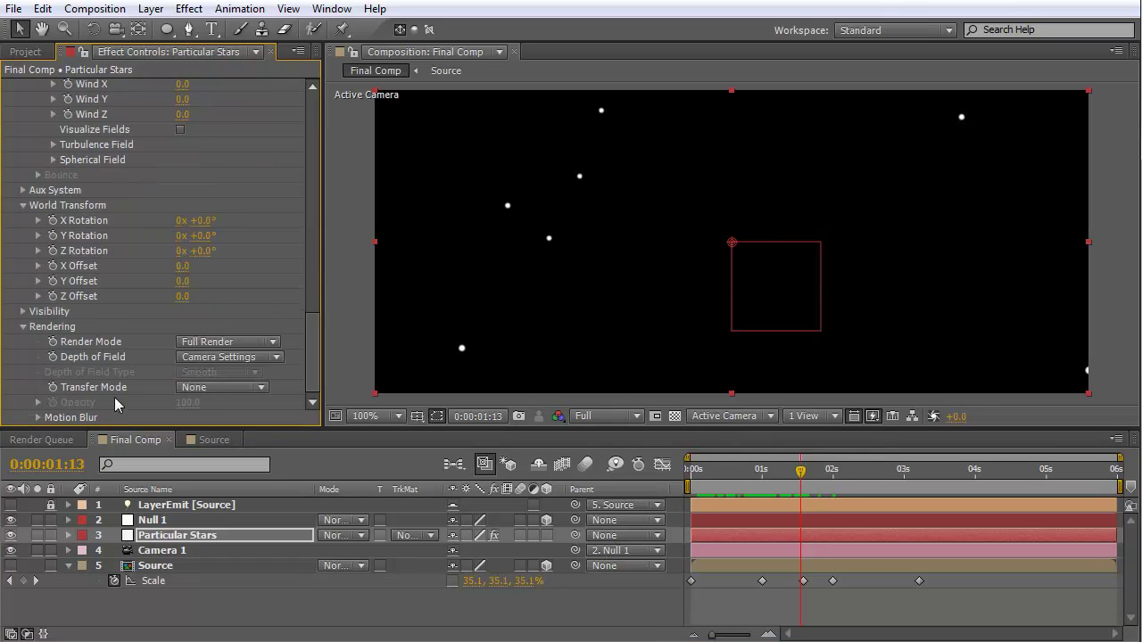
left_click(39, 417)
scroll(174, 390, "down", 3)
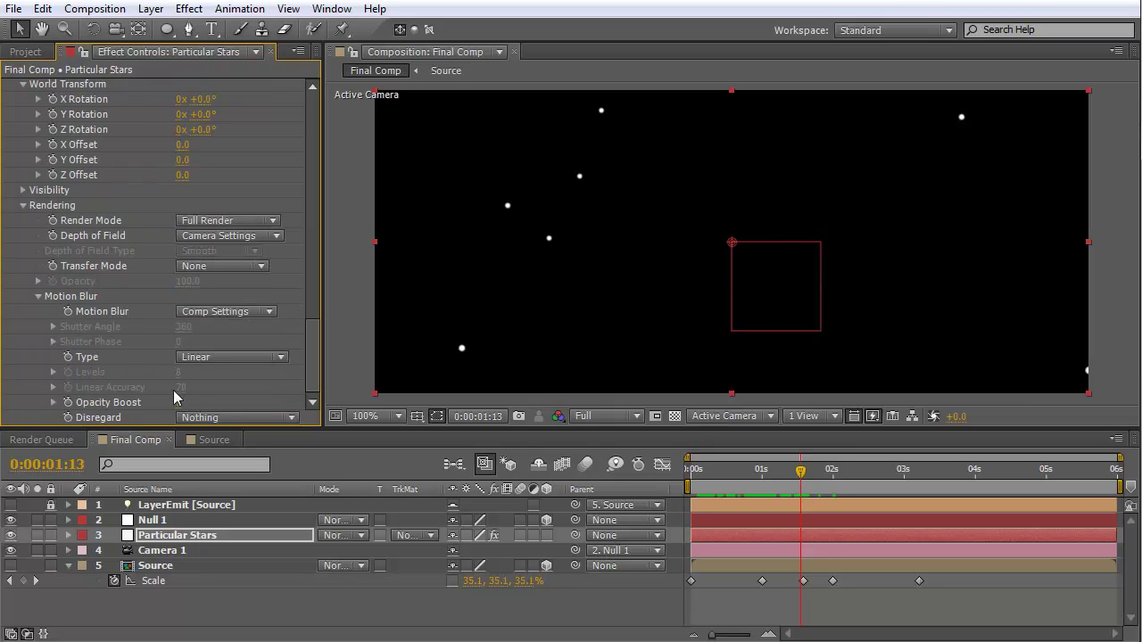
left_click(221, 313)
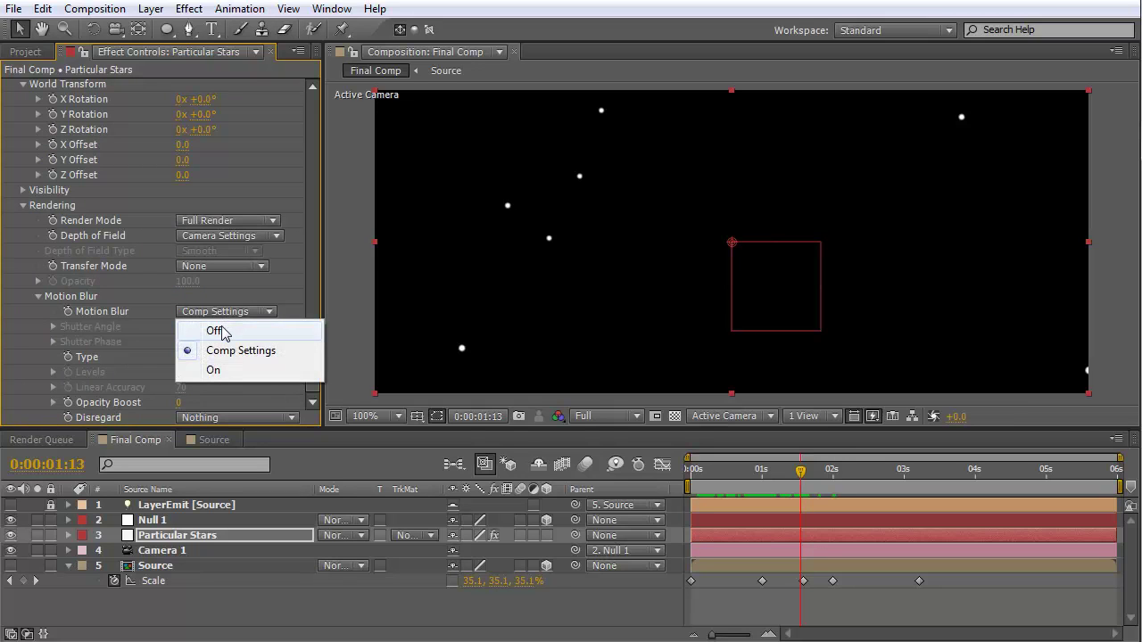
left_click(216, 314)
left_click(215, 314)
left_click(215, 314)
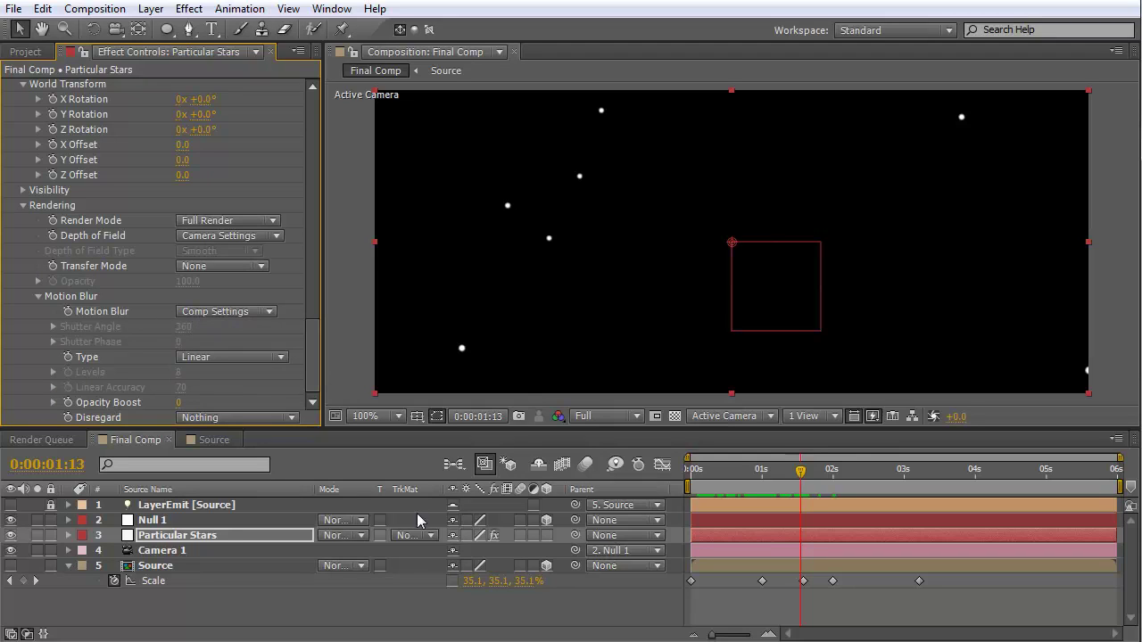
Step: Try motion blur on the Particular Stars layer and the composition, then switch both off again
left_click(519, 535)
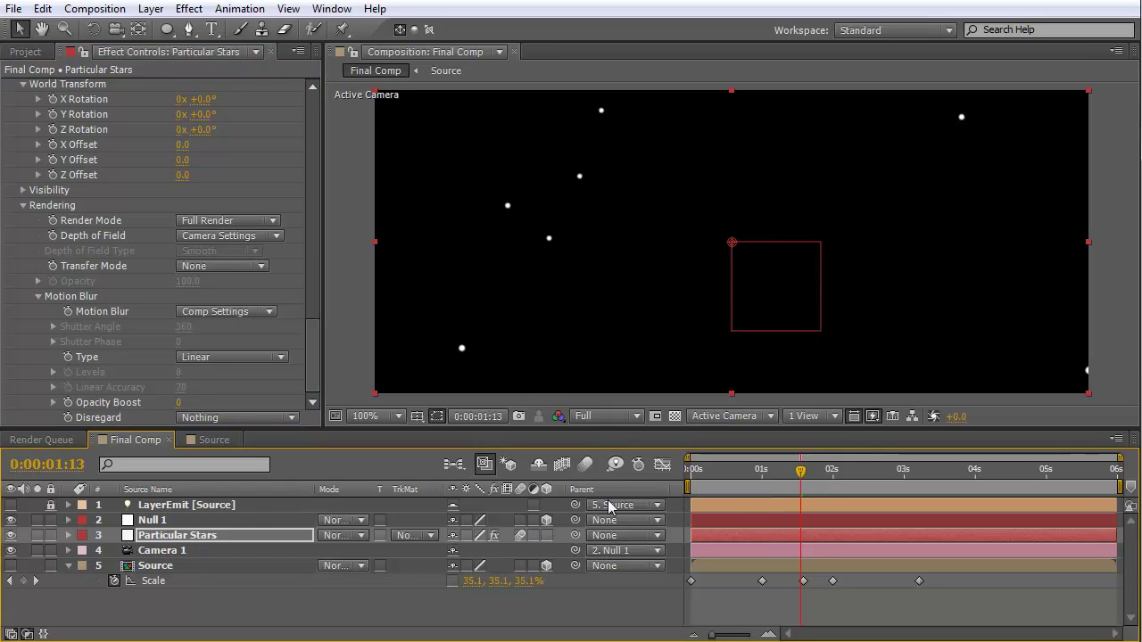
left_click(586, 465)
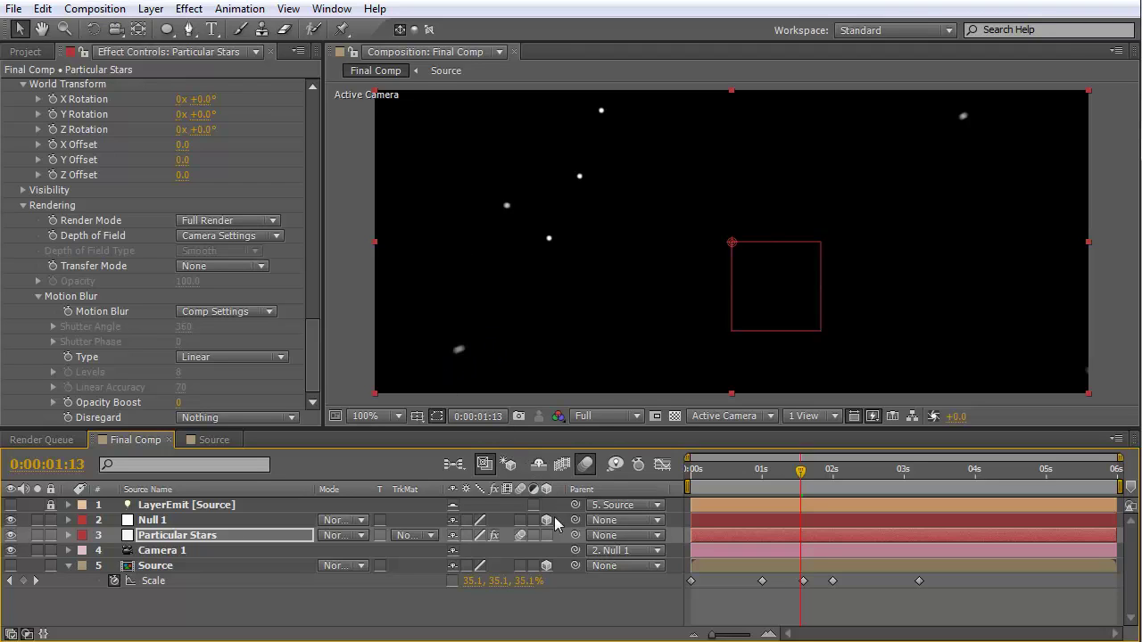
left_click(521, 535)
left_click(585, 464)
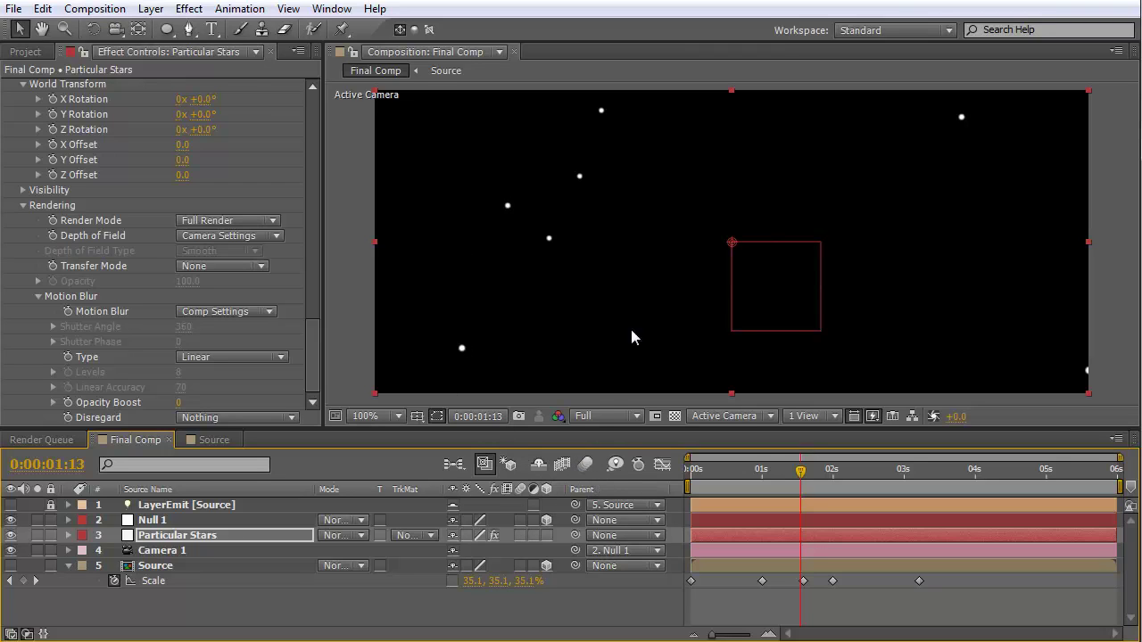
Step: Turn Particular's own Motion Blur On and raise its Shutter Angle to 1200
left_click(218, 313)
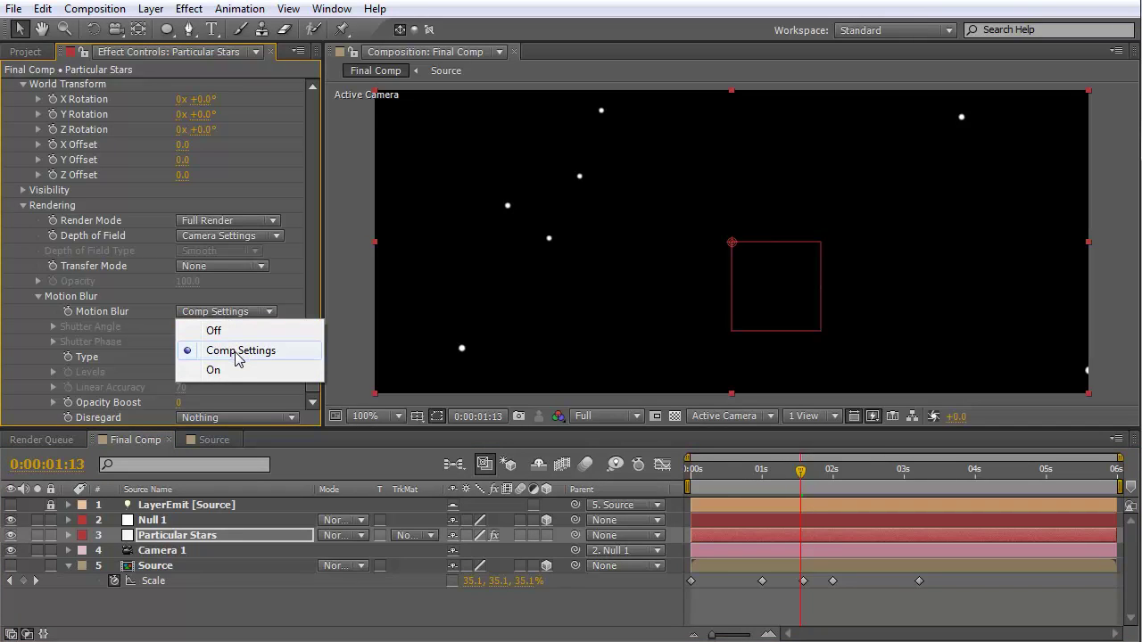
left_click(232, 371)
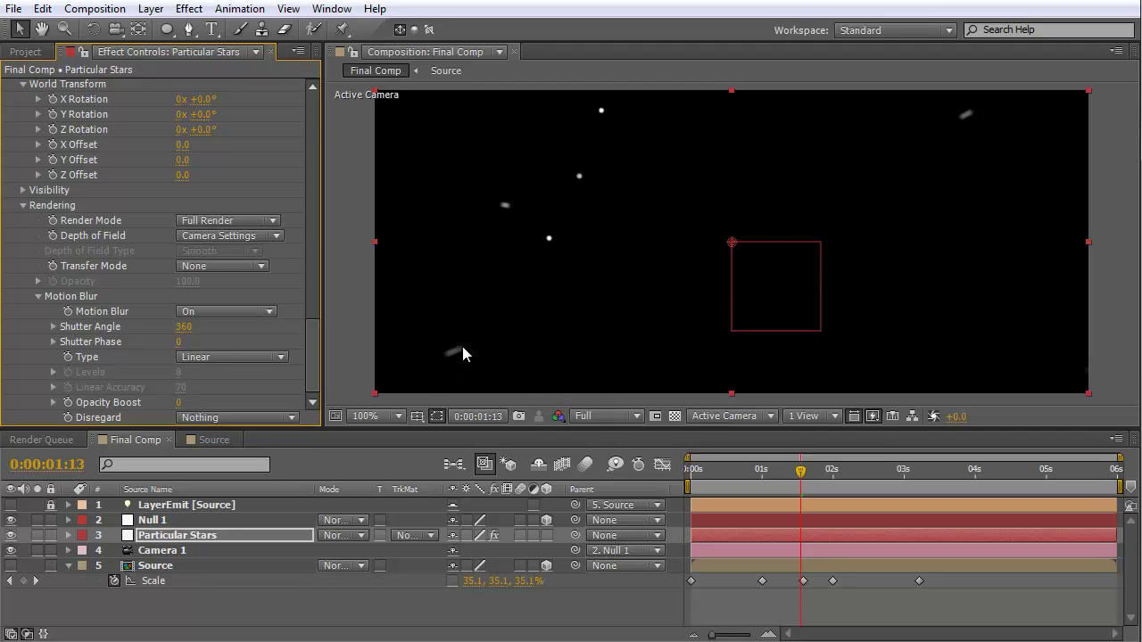
left_click_drag(189, 330, 204, 328)
left_click_drag(281, 320, 859, 262)
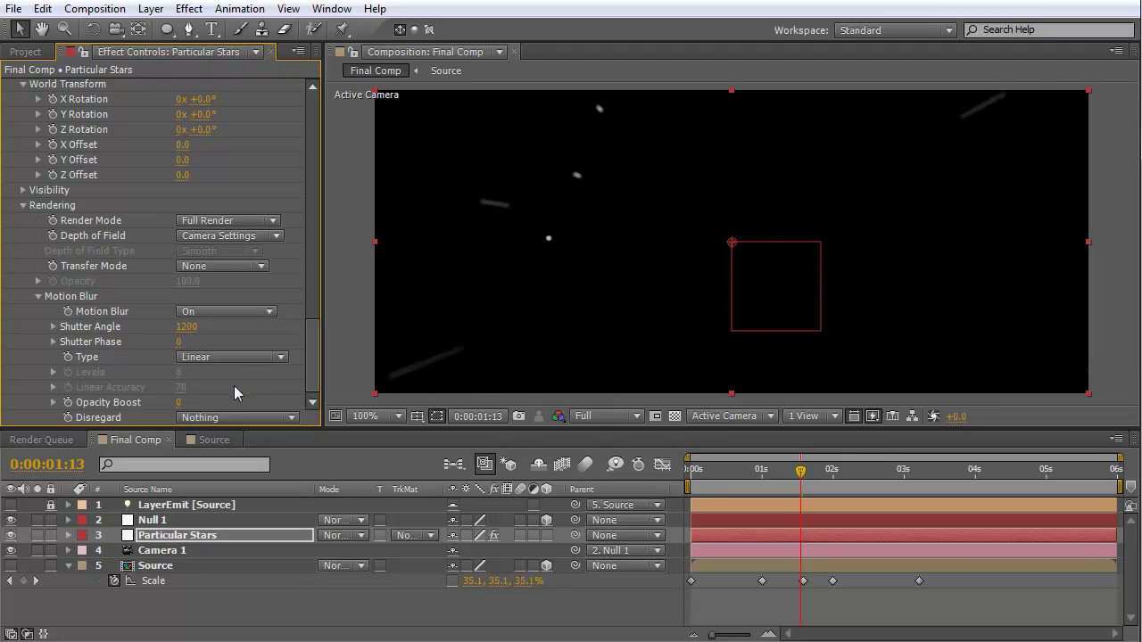
Step: Set Particular's motion blur Opacity Boost to 100 and Shutter Angle to 3600, then check the star streaks around 0:00:01:19
left_click_drag(184, 401, 268, 396)
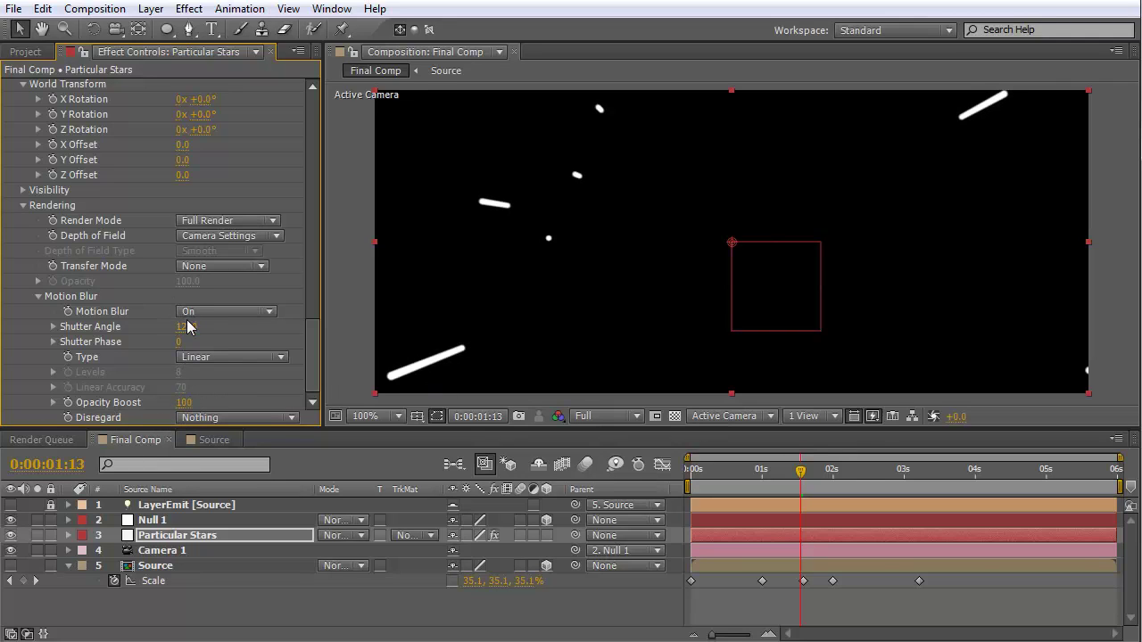
mouse_move(188, 326)
left_mouse_down()
mouse_move(553, 312)
mouse_move(1141, 239)
left_mouse_up()
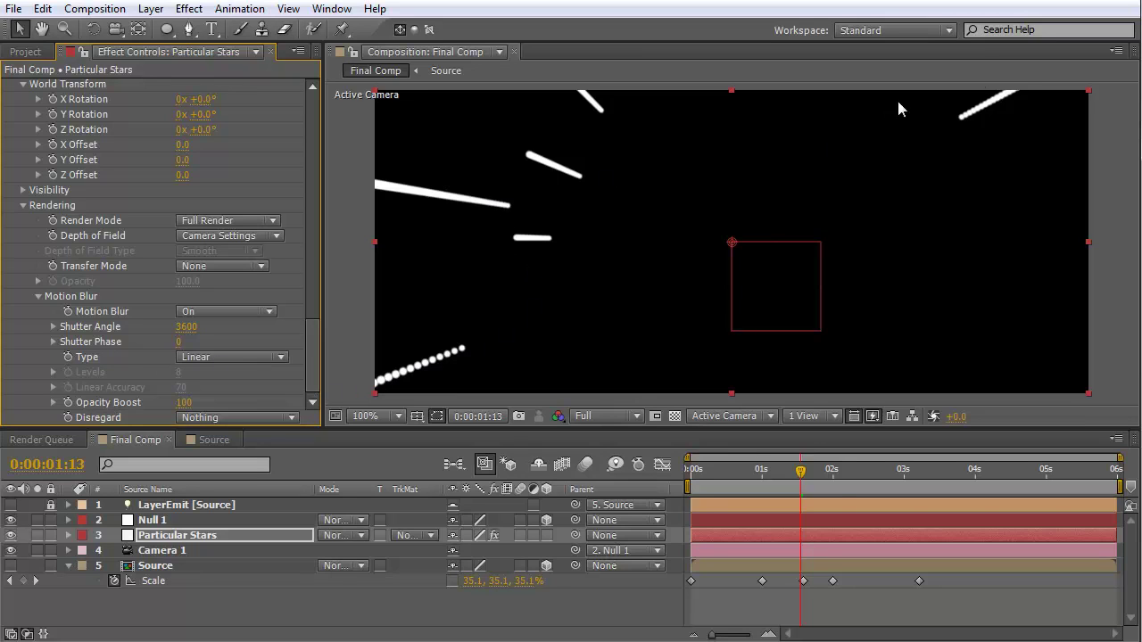
left_click_drag(726, 475, 828, 473)
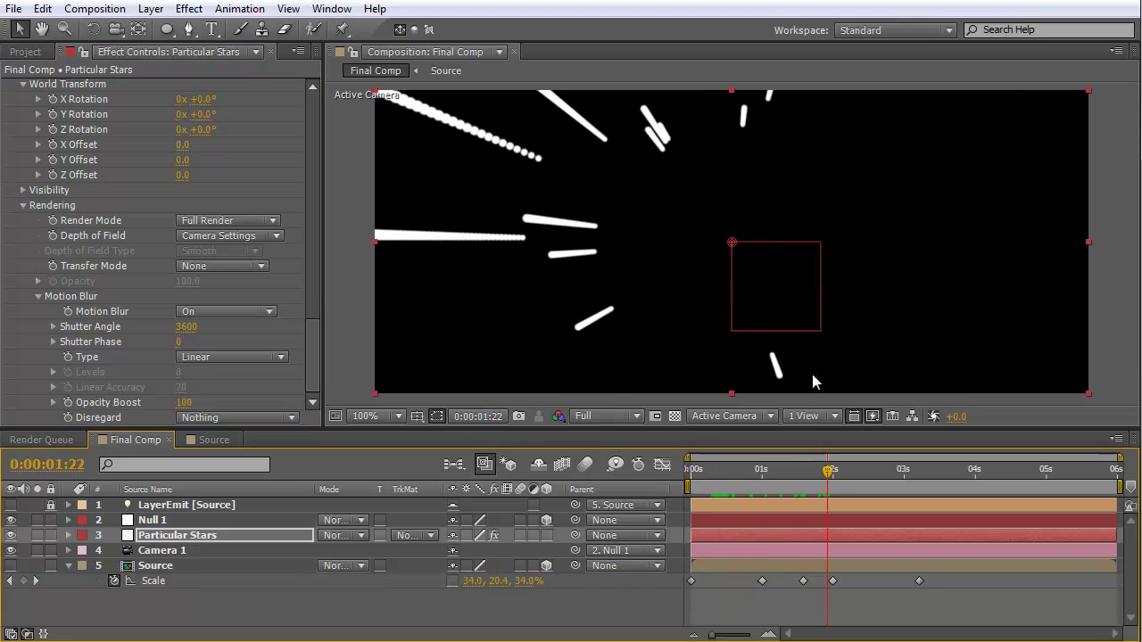
left_click(820, 473)
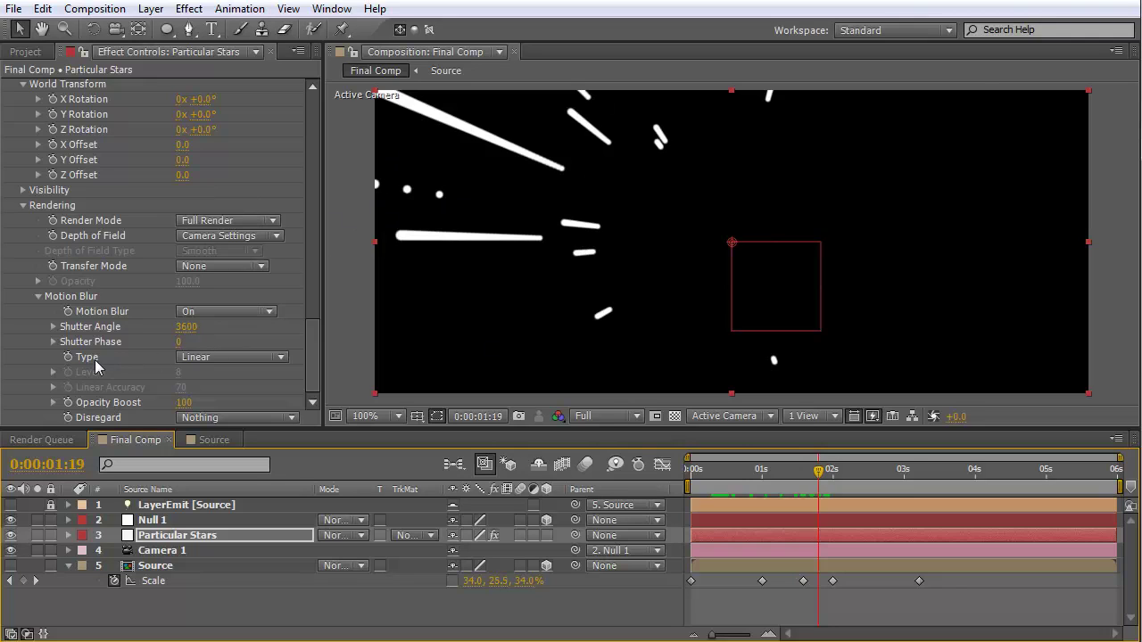
Step: Set Particular's motion blur Type to Subframe Sample with 256 Levels, and check the streaks up to 0:00:02:03
left_click(250, 358)
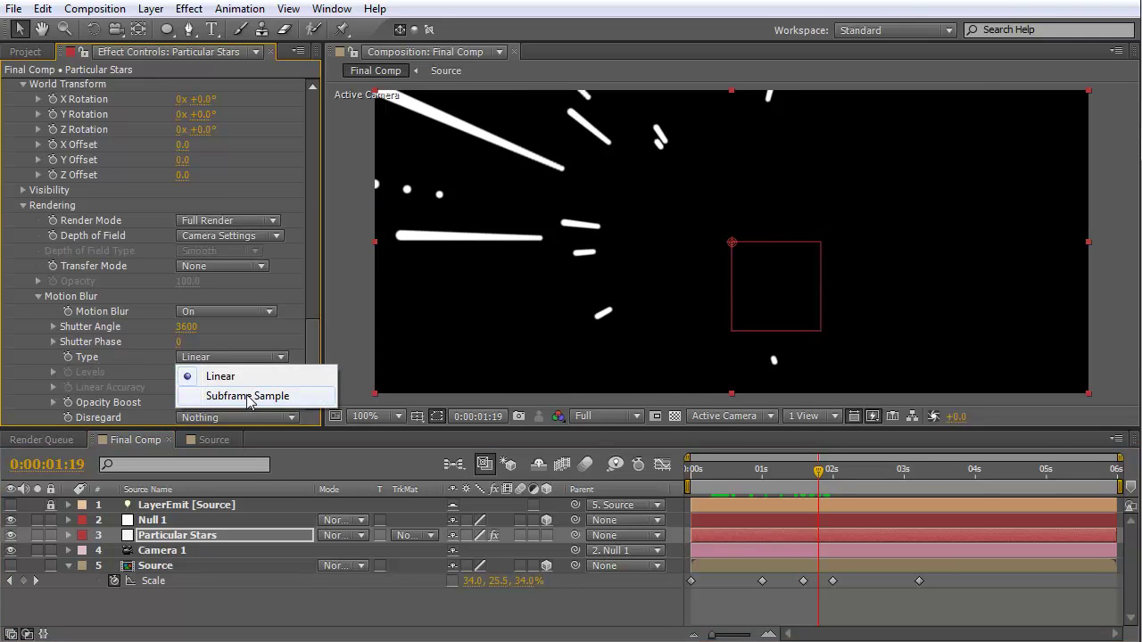
left_click(249, 395)
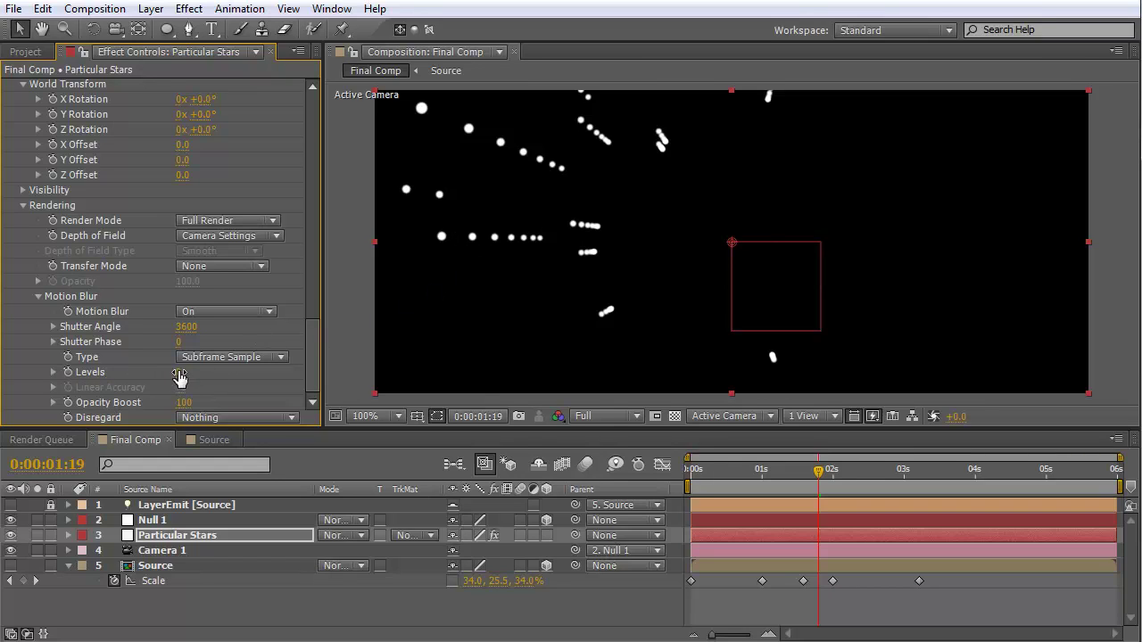
left_click_drag(179, 372, 471, 364)
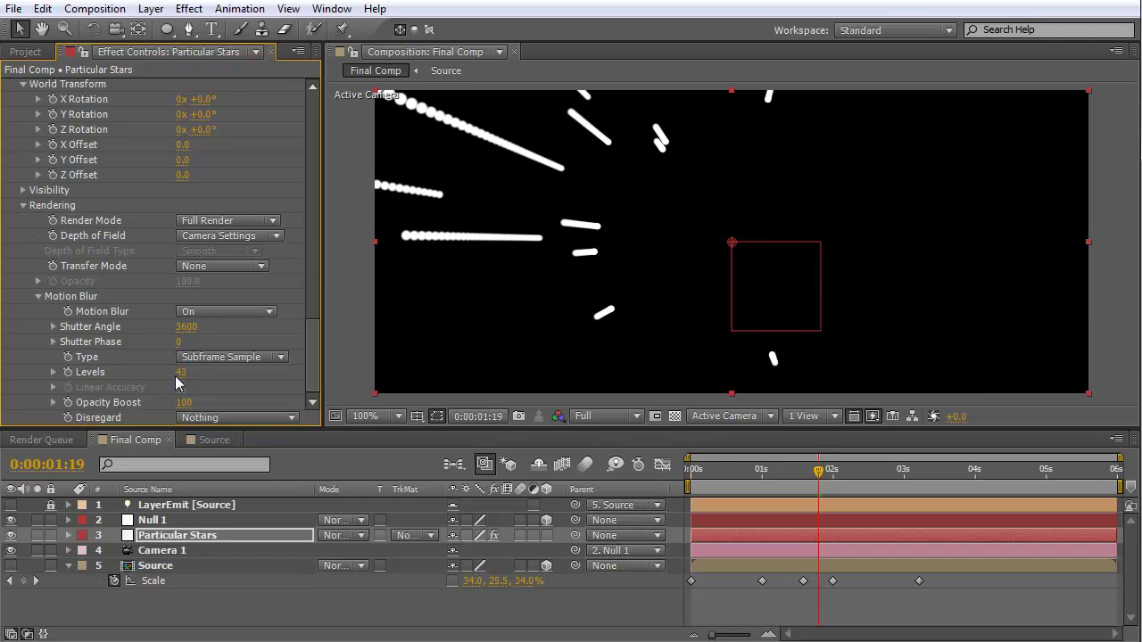
mouse_move(179, 374)
left_mouse_down()
mouse_move(272, 361)
mouse_move(669, 357)
left_mouse_up()
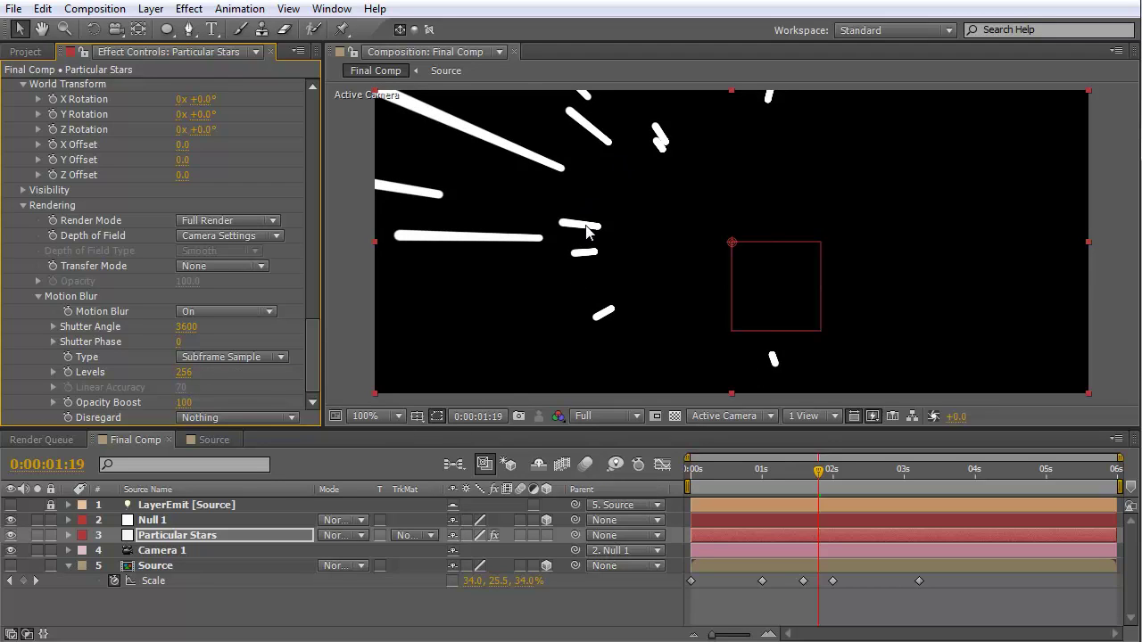
mouse_move(778, 473)
left_mouse_down()
mouse_move(854, 479)
mouse_move(806, 479)
mouse_move(842, 479)
left_mouse_up()
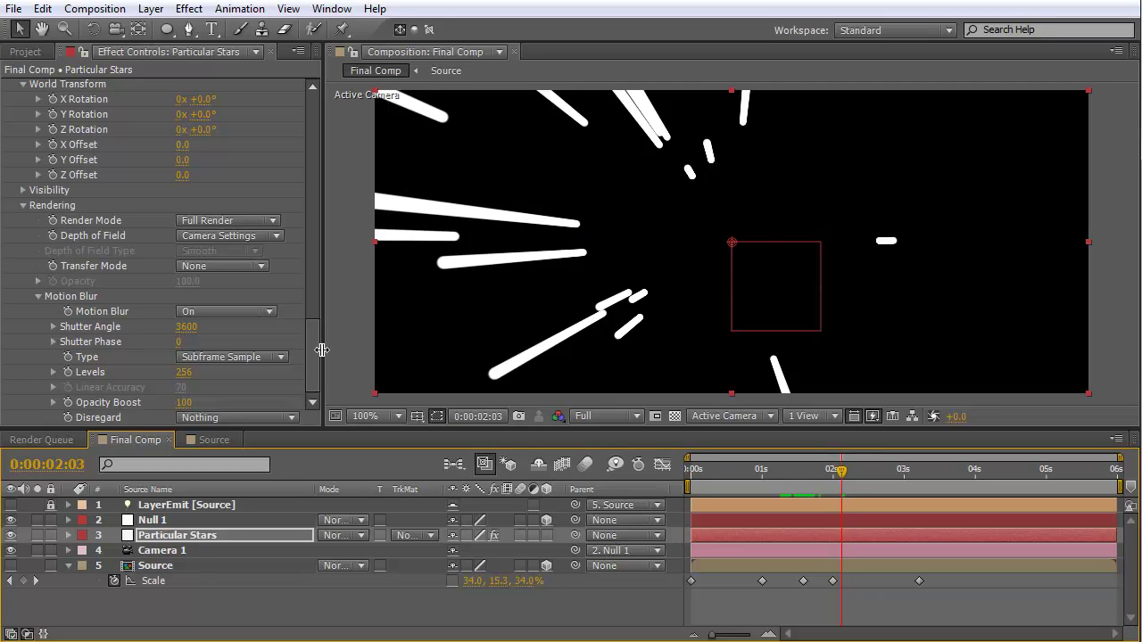
Step: Reduce the main particle Size to 1.0 and preview the thinner star streaks from about 0:00:02:11
left_click_drag(316, 356, 319, 216)
left_click_drag(198, 239, 143, 239)
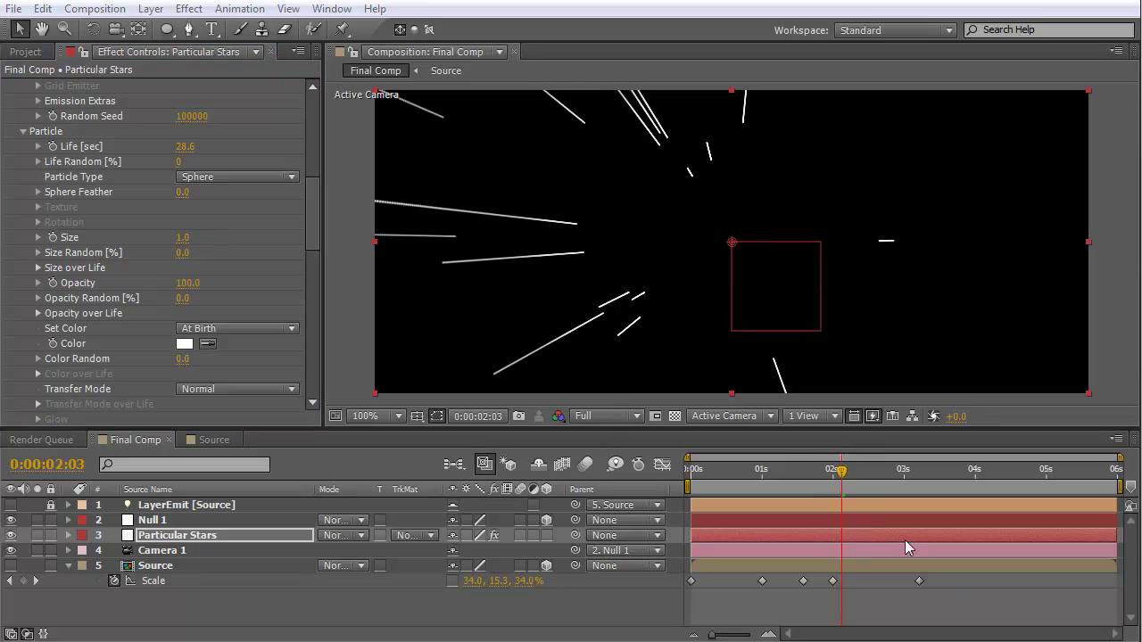
left_click_drag(846, 477, 896, 479)
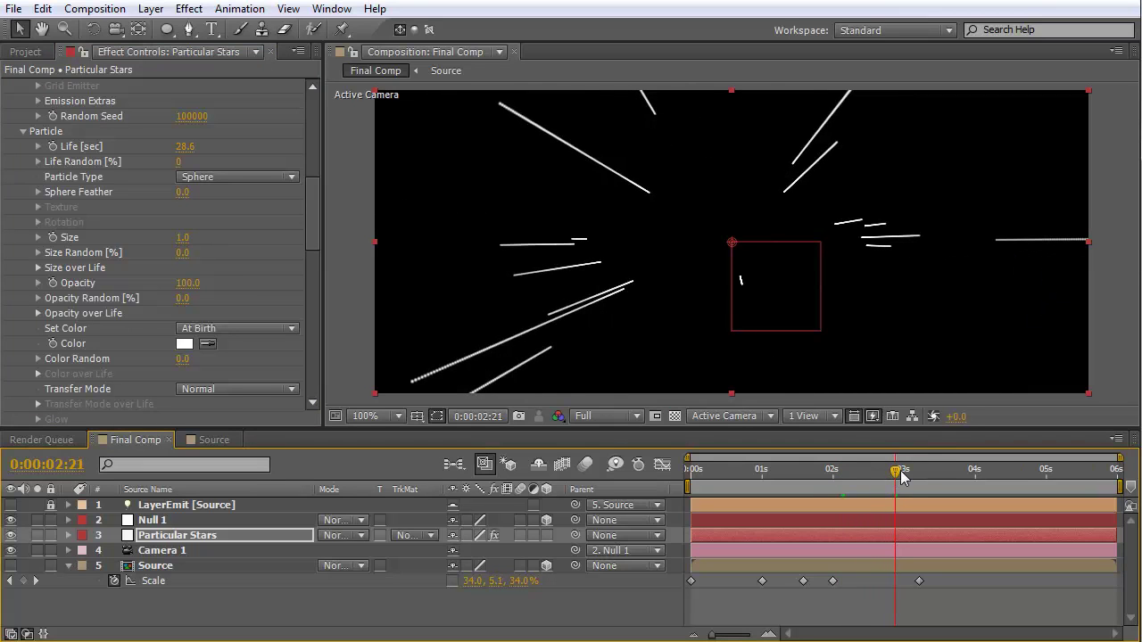
key("shift+Page_Up")
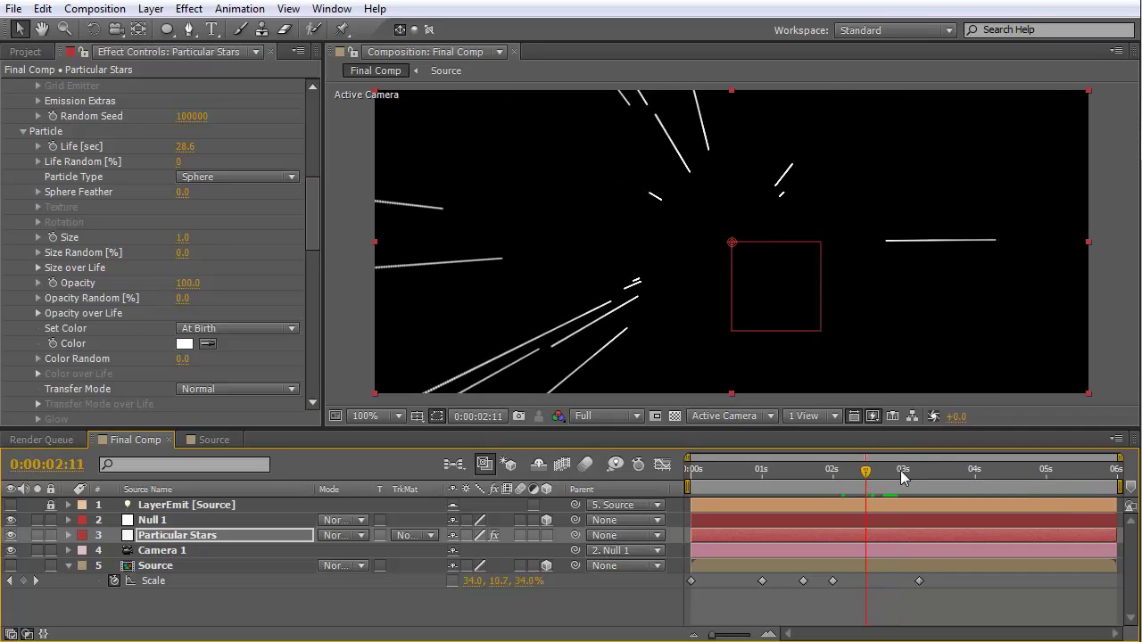
key("space")
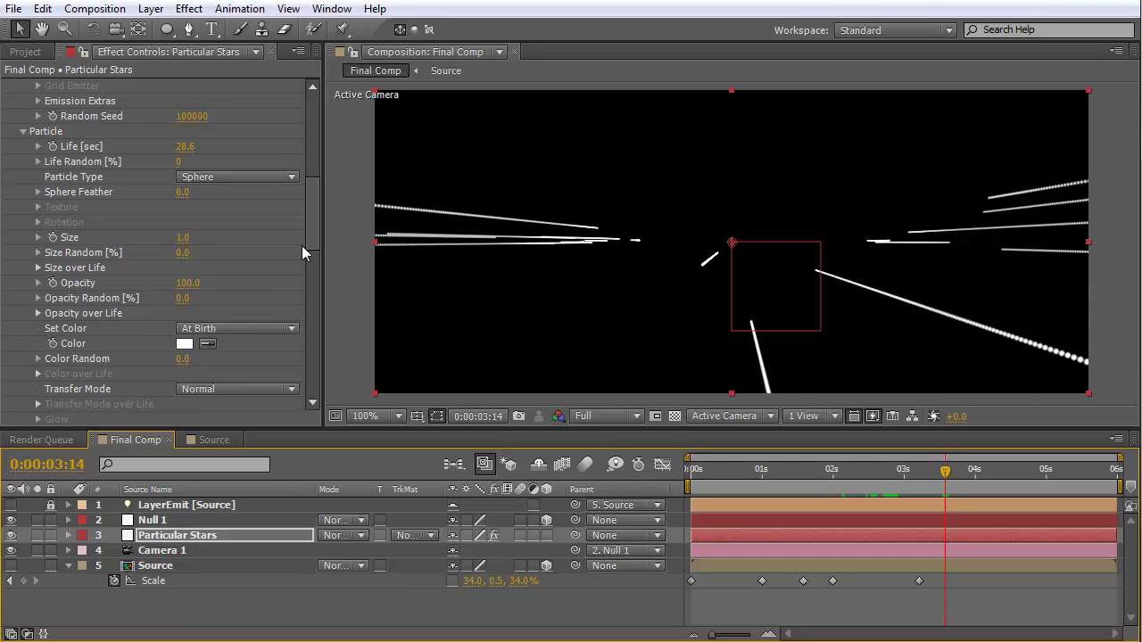
Step: Turn Particular's own Motion Blur Off and collapse the Rendering group
left_click_drag(313, 237, 313, 380)
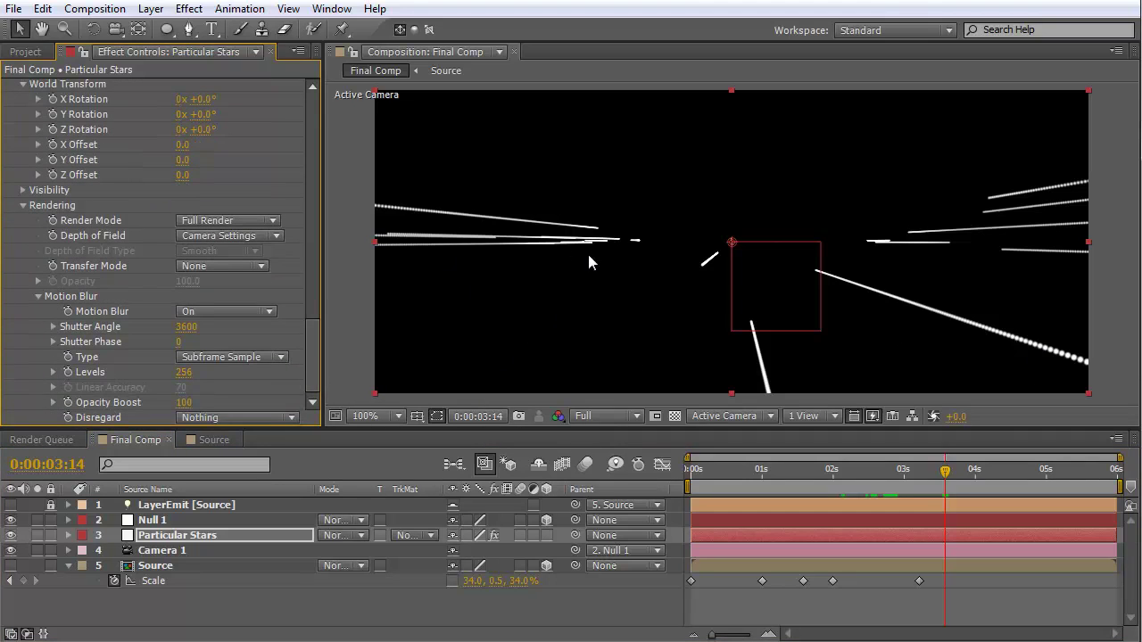
left_click(220, 312)
left_click(231, 334)
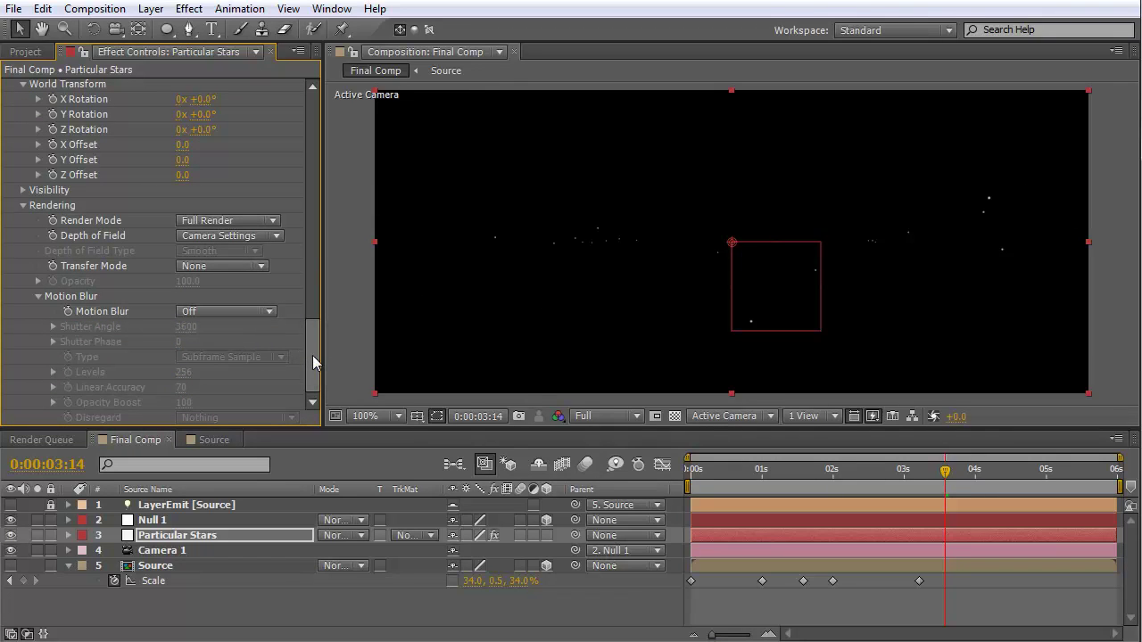
left_click(23, 205)
scroll(242, 323, "up", 5)
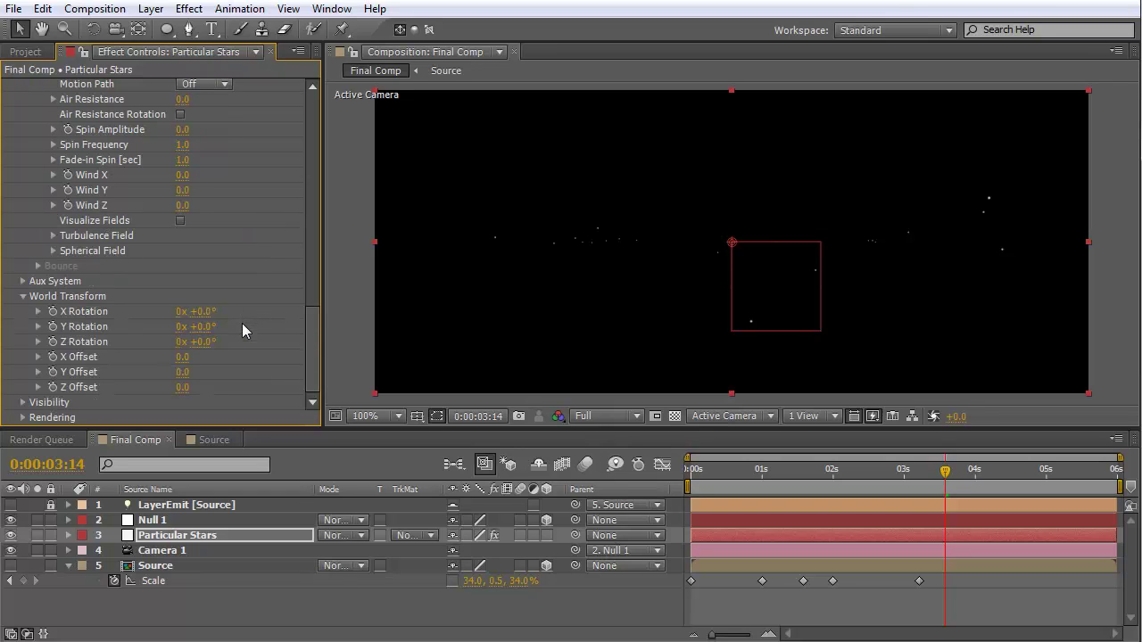
Step: Expand Particular's Aux System and set Emit to Continously
left_click(24, 281)
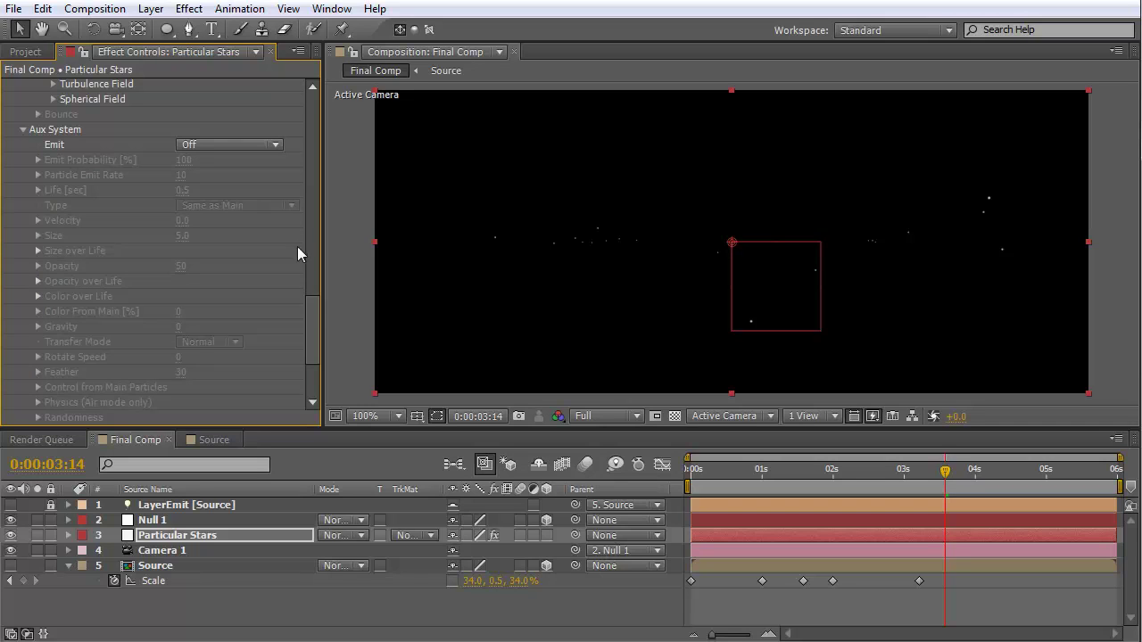
left_click_drag(313, 309, 313, 311)
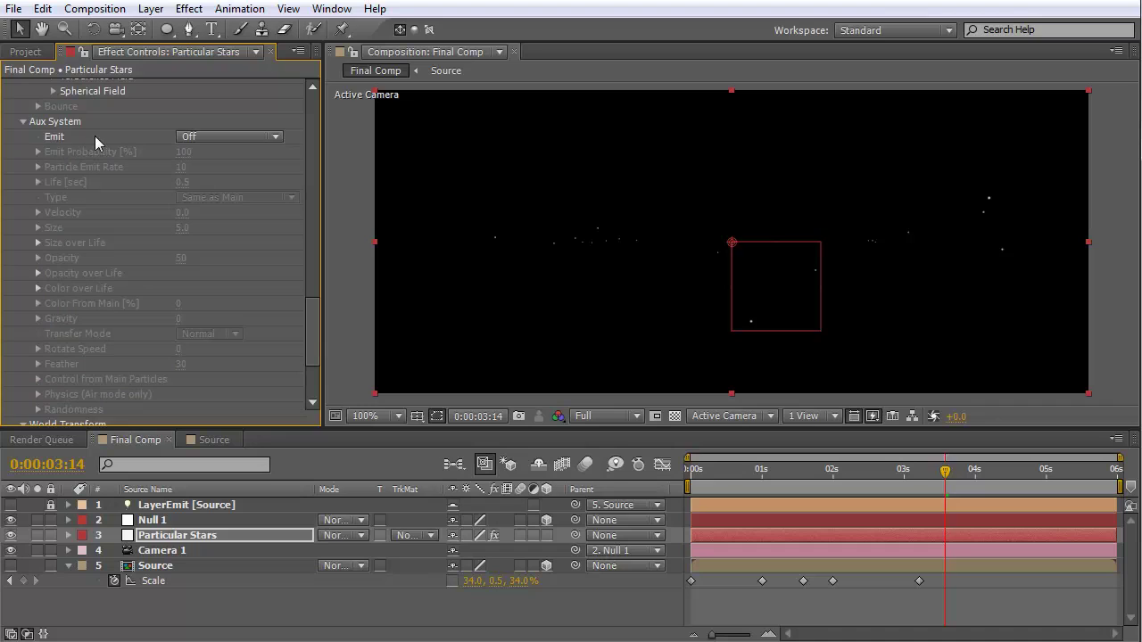
left_click(220, 135)
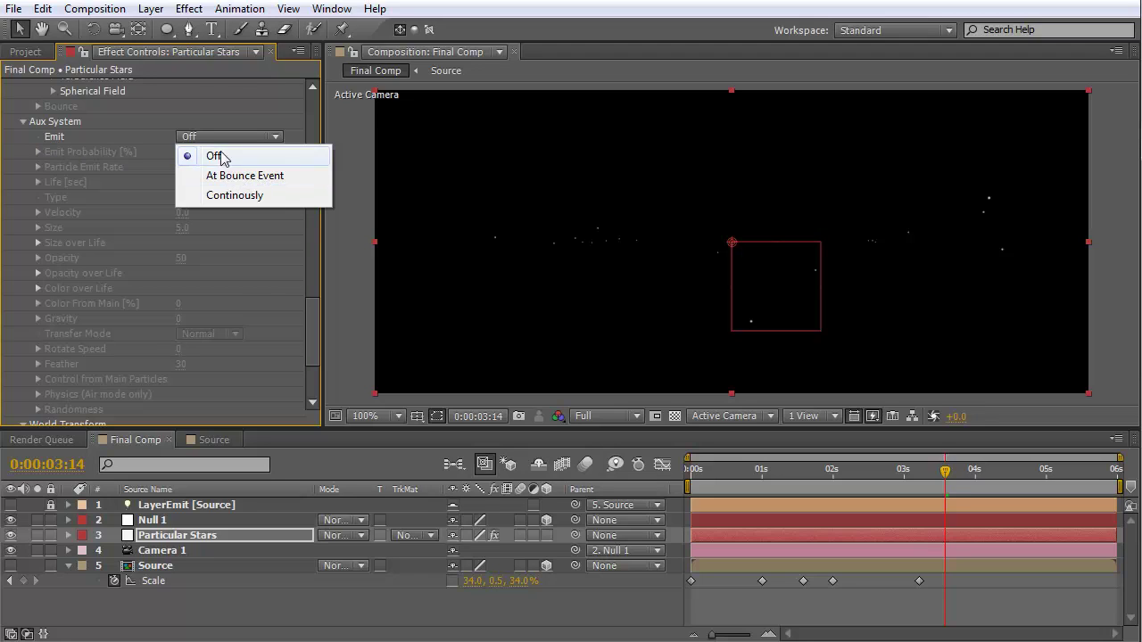
left_click(230, 196)
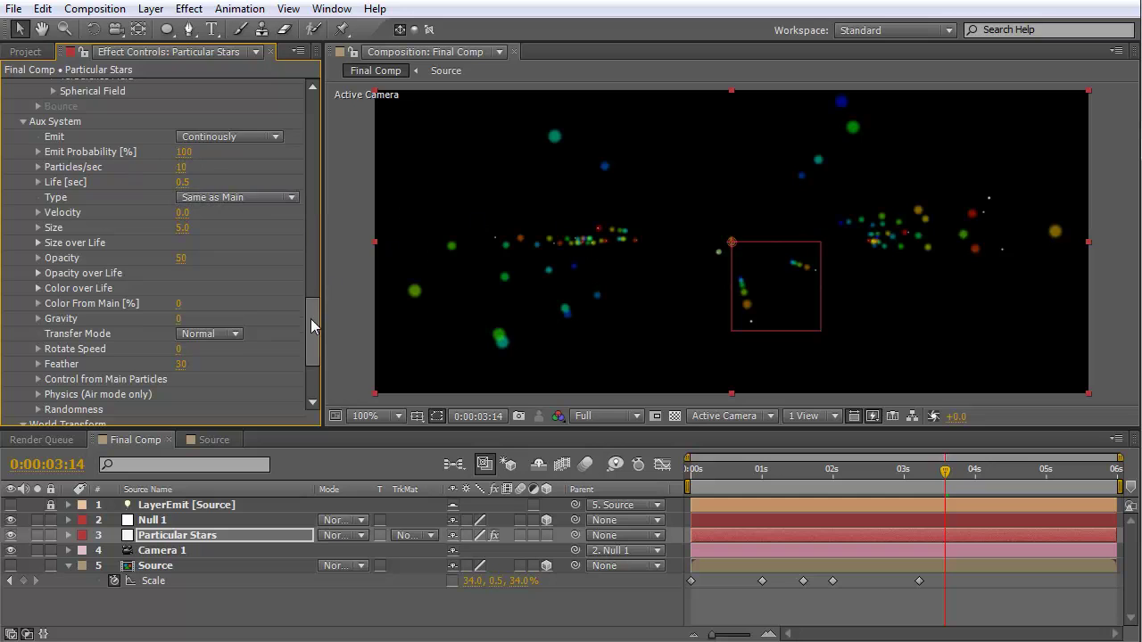
Step: Try an Aux System Emit Probability of 50, then return it to 100
mouse_move(311, 318)
left_mouse_down()
mouse_move(316, 240)
mouse_move(313, 317)
mouse_move(324, 319)
left_mouse_up()
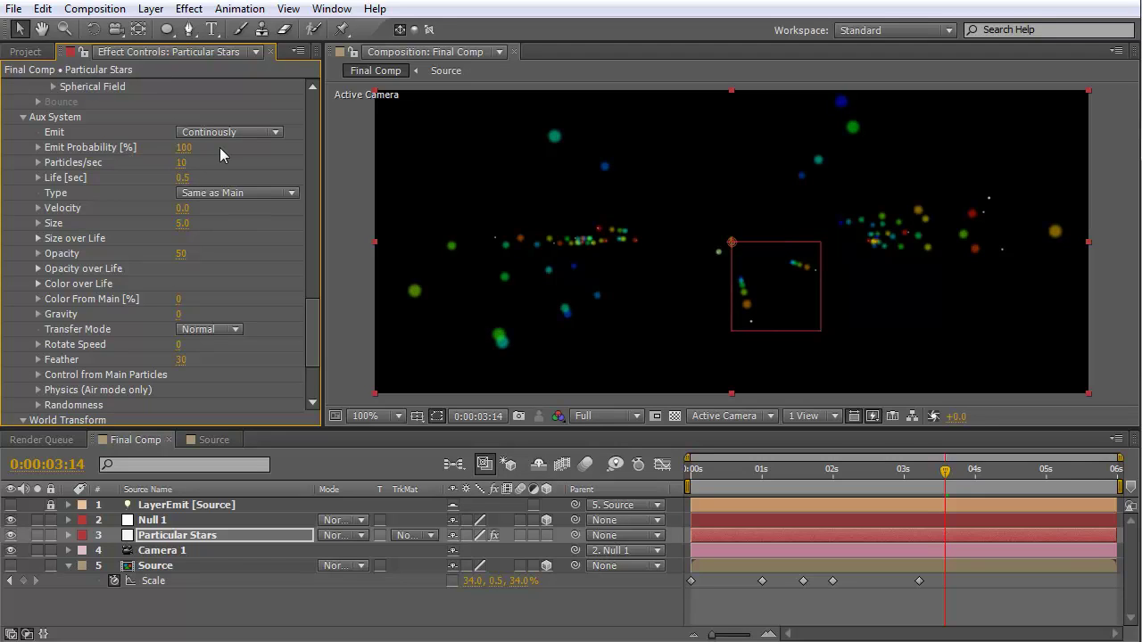
left_click(194, 150)
type("50")
key("Return")
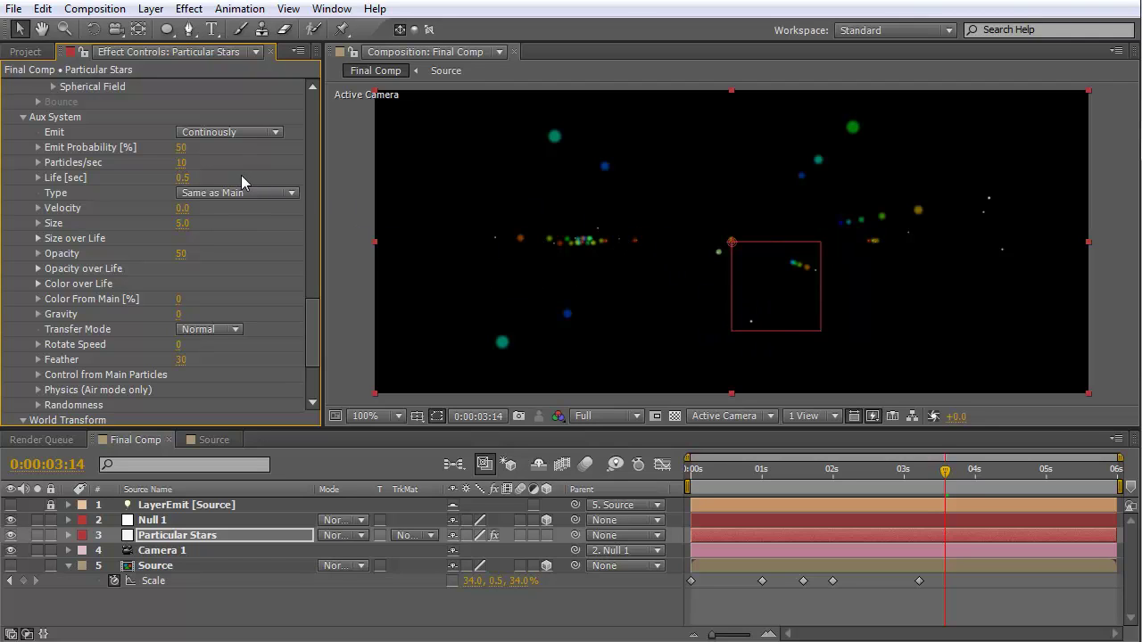
left_click_drag(185, 154, 232, 154)
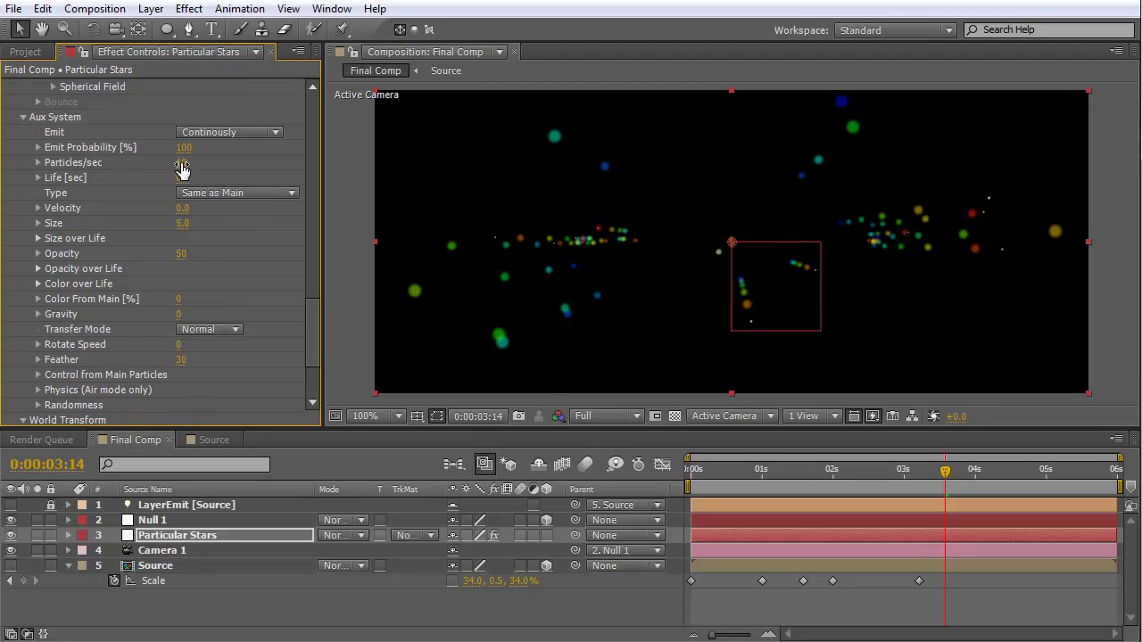
Step: Experiment with much higher Aux System Particles/sec rates and settle on 1500
left_click_drag(182, 168, 355, 164)
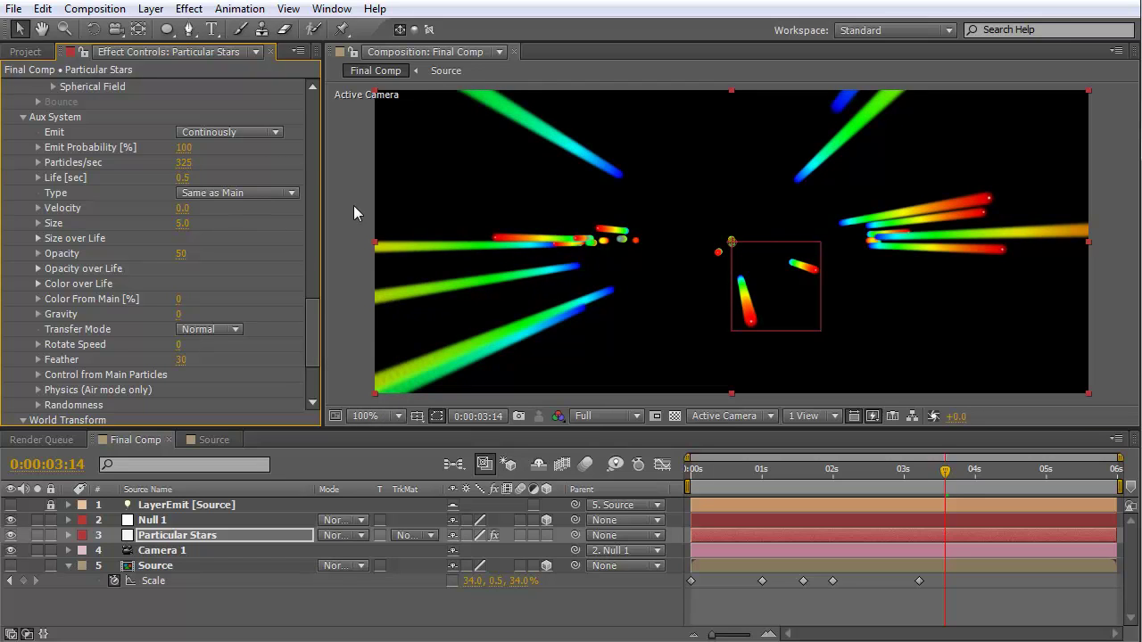
mouse_move(185, 166)
left_mouse_down()
mouse_move(359, 162)
mouse_move(176, 174)
mouse_move(1002, 135)
left_mouse_up()
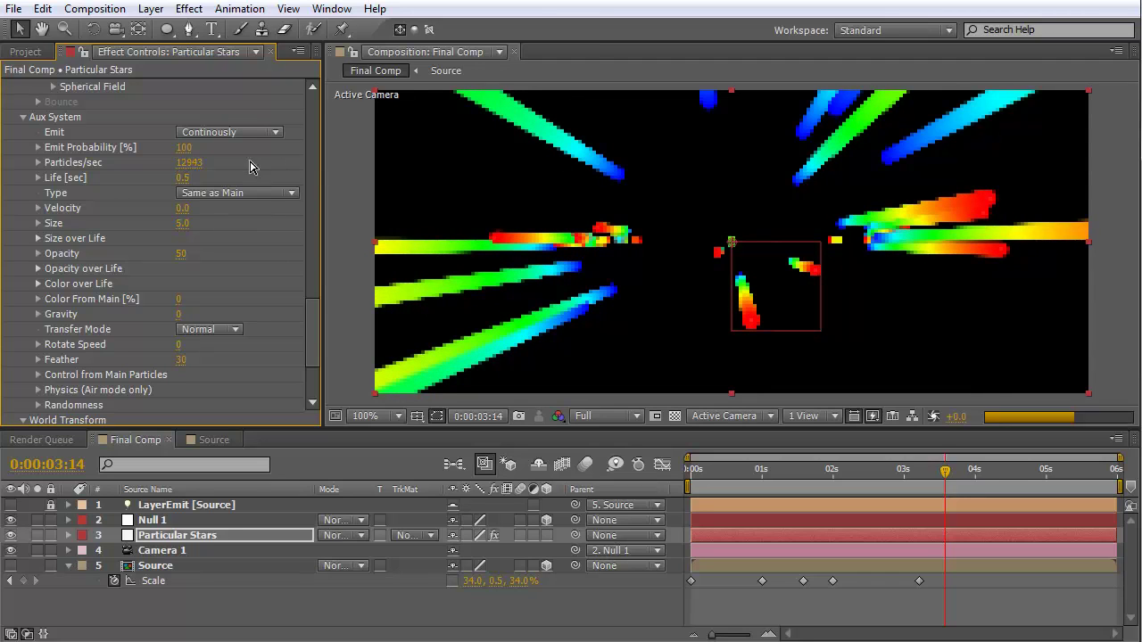
left_click_drag(183, 163, 978, 141)
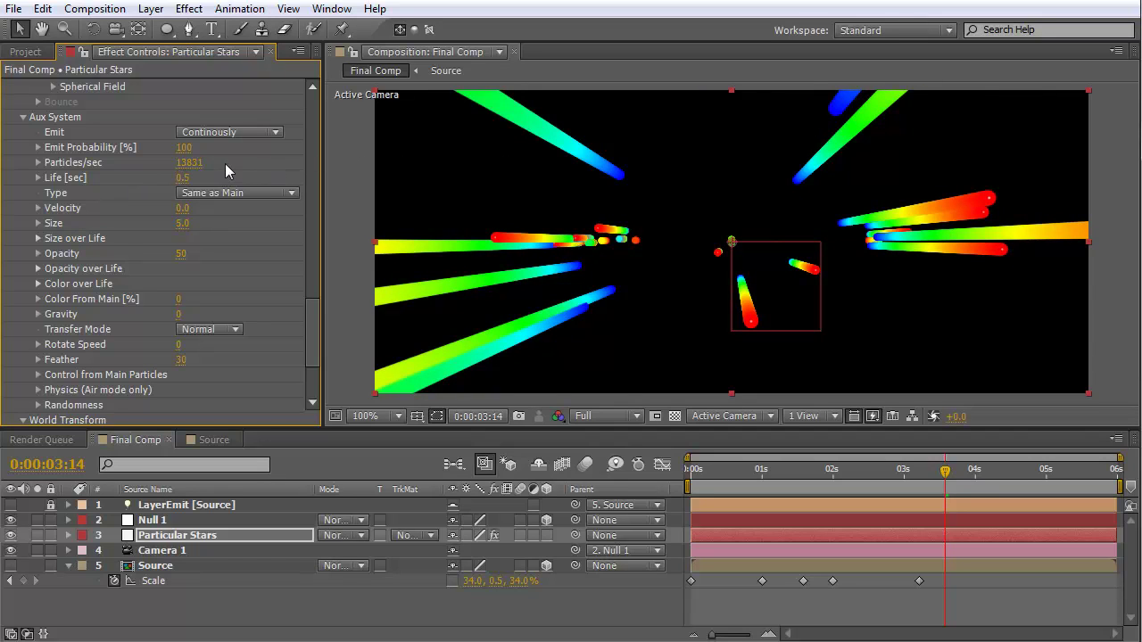
left_click(190, 162)
type("1500")
left_click(266, 156)
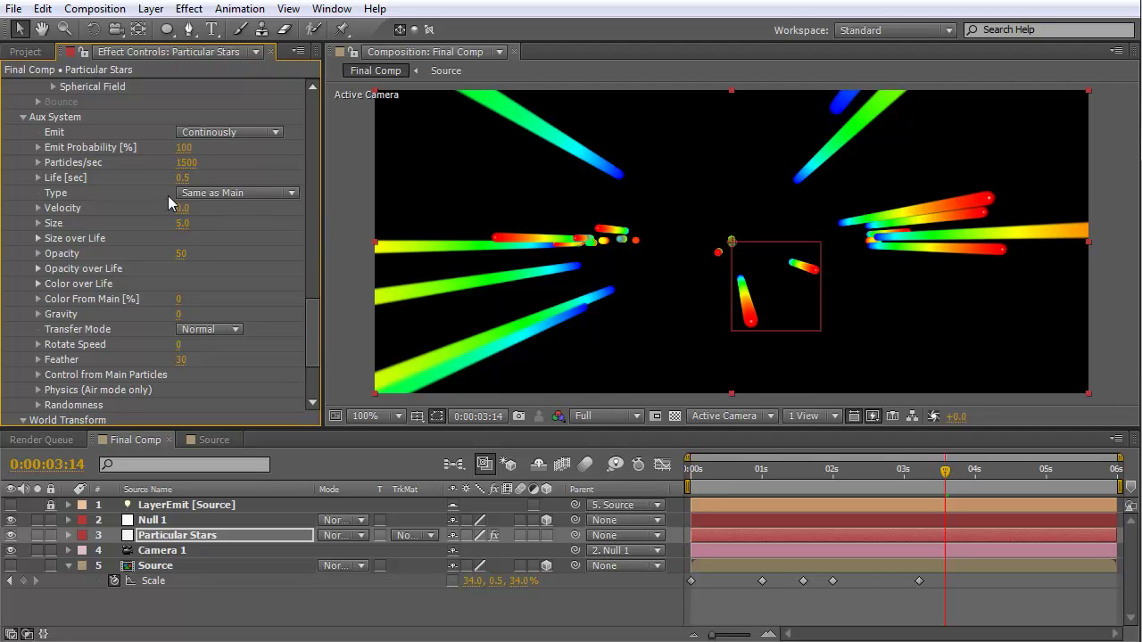
Step: Review the Aux System particle types, keeping Same as Main, and set the auxiliary particle Size to 1.0
left_click(206, 192)
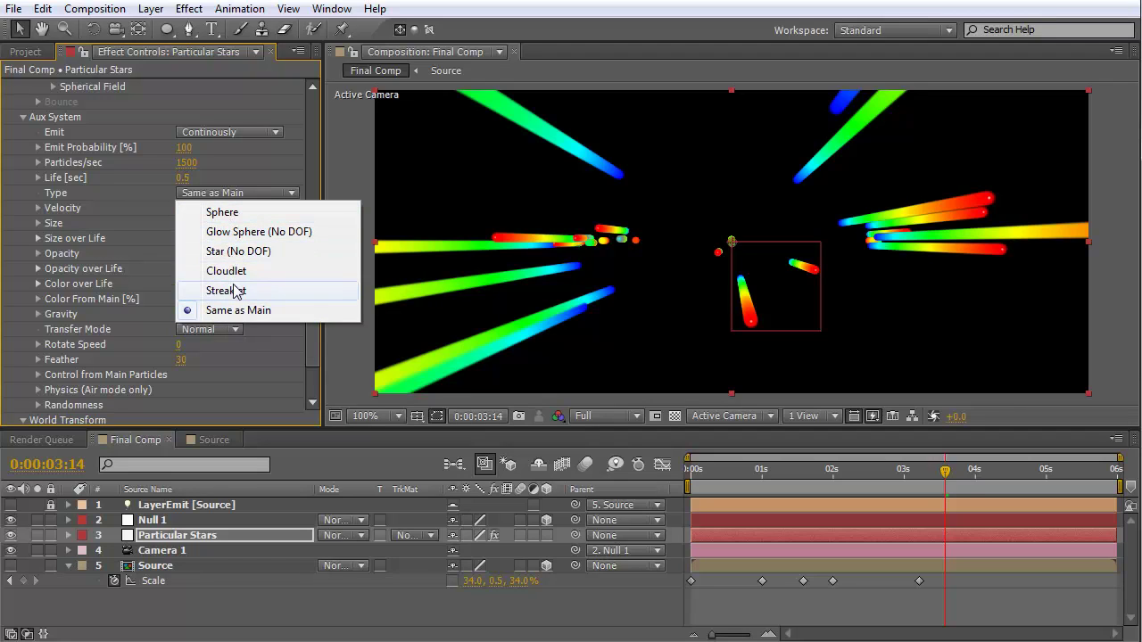
left_click(217, 197)
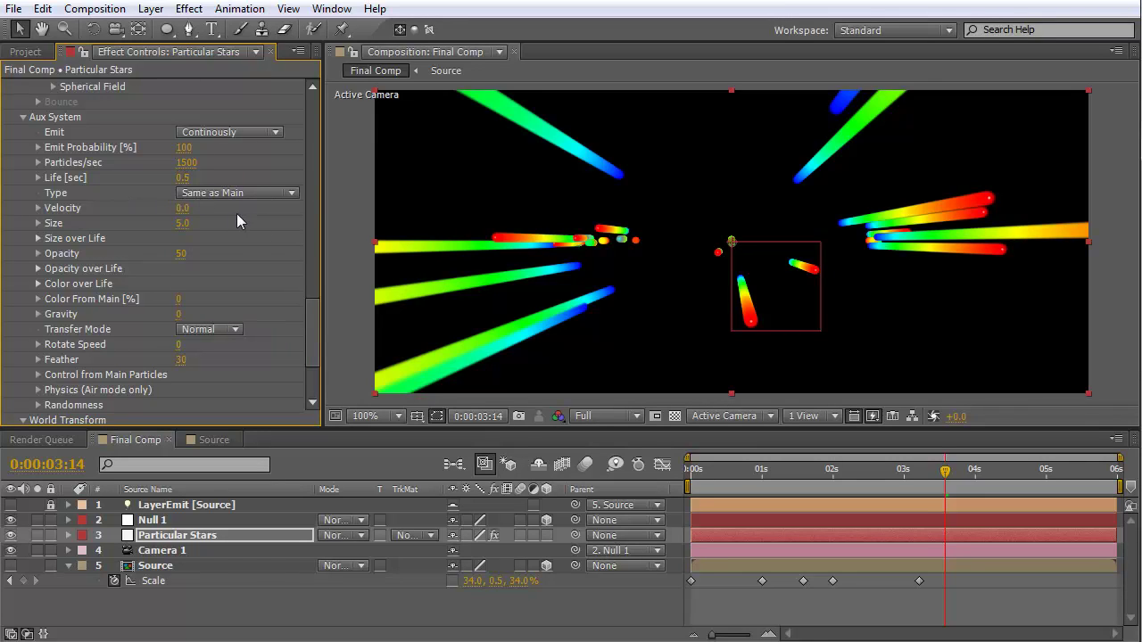
left_click(187, 224)
type("1")
key("Return")
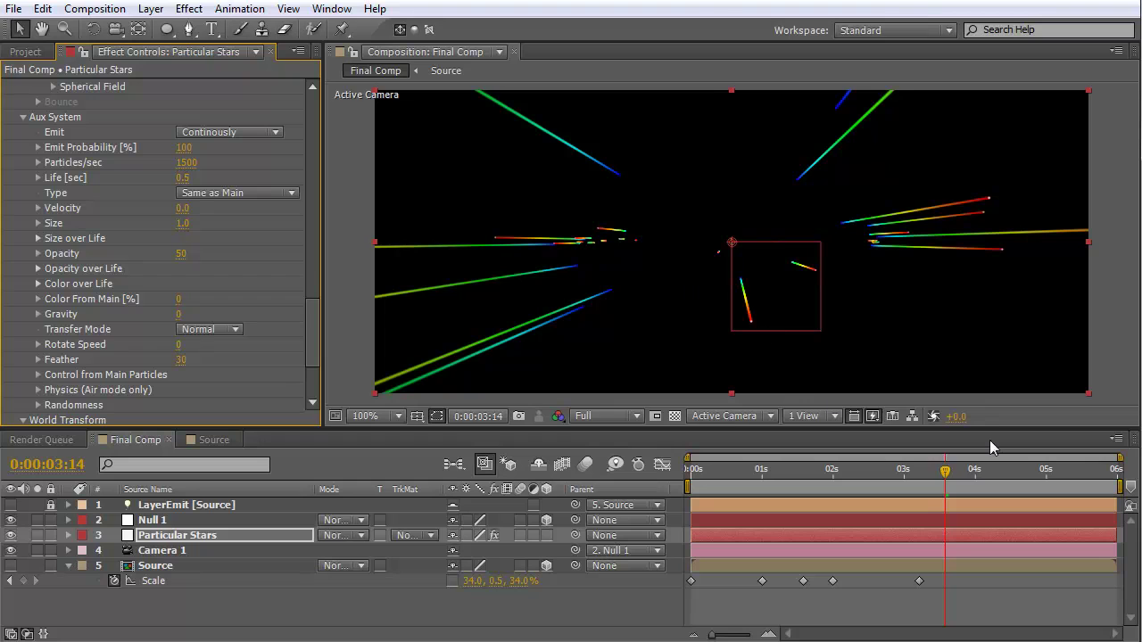
Step: Scrub the timeline between 0:00:04:12 and about 0:00:01:21, ending at 0:00:02:02, to examine the colored particle trails
mouse_move(965, 469)
left_mouse_down()
mouse_move(959, 487)
mouse_move(981, 480)
left_mouse_up()
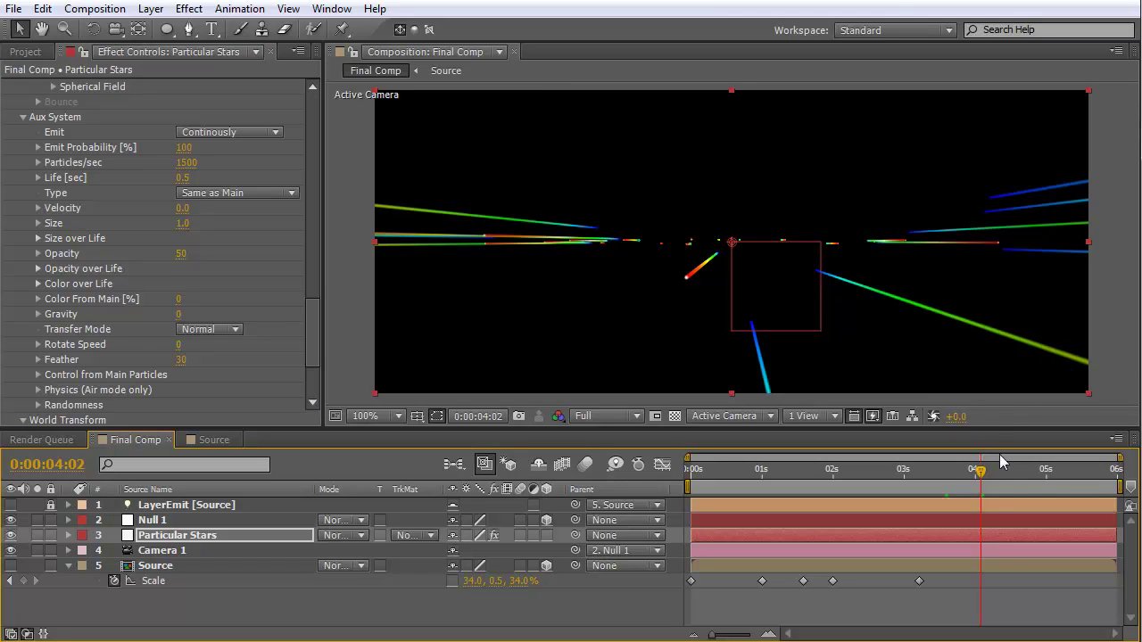
left_click_drag(995, 472, 1010, 474)
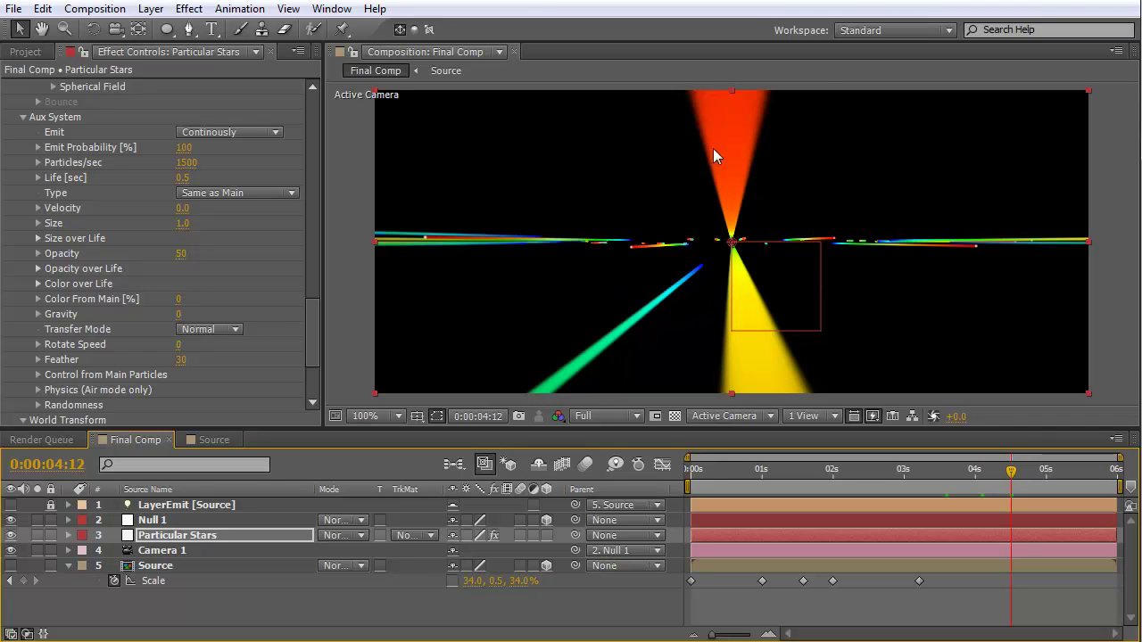
left_click_drag(857, 475, 824, 475)
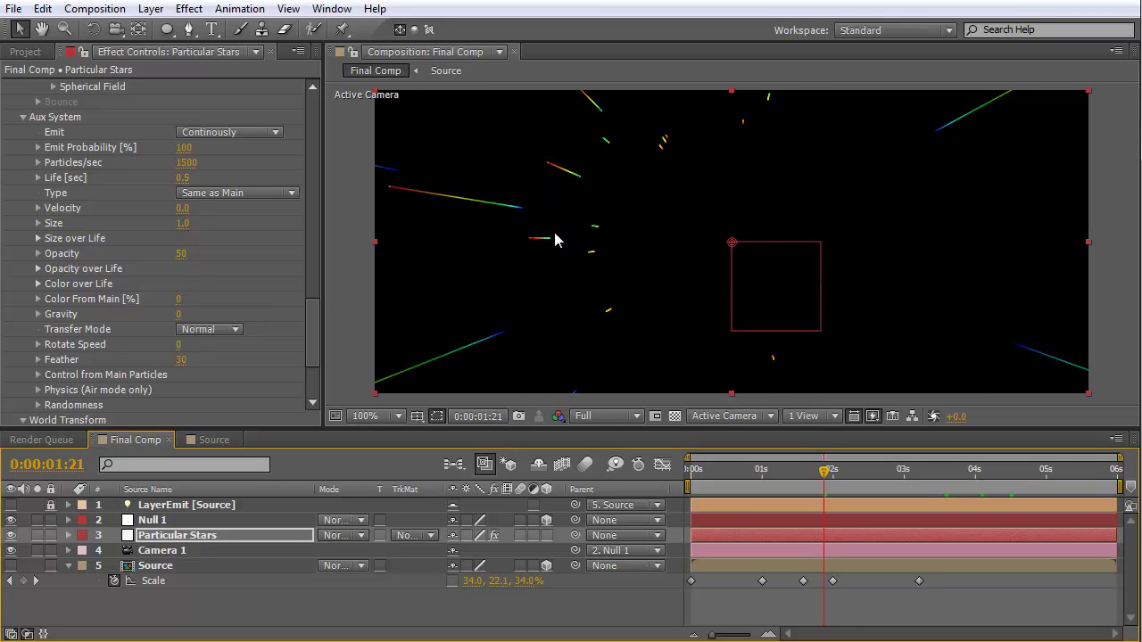
left_click_drag(741, 475, 839, 476)
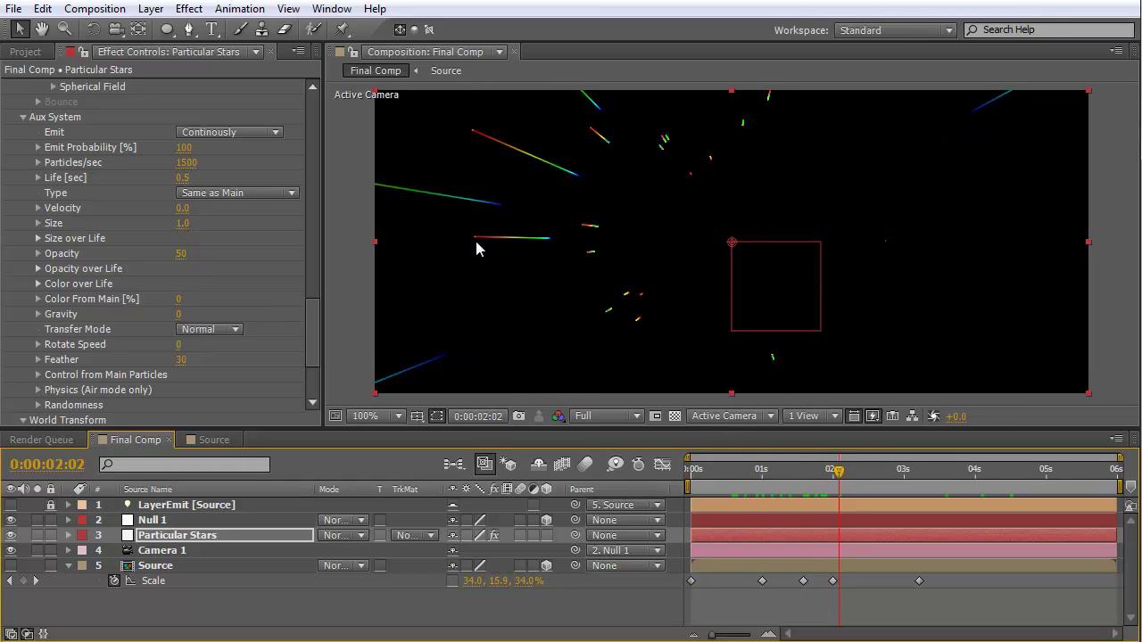
Step: Expand the Aux System's Color over Life gradient and widen the effect settings area to reveal all the gradient options
left_click_drag(317, 303, 314, 333)
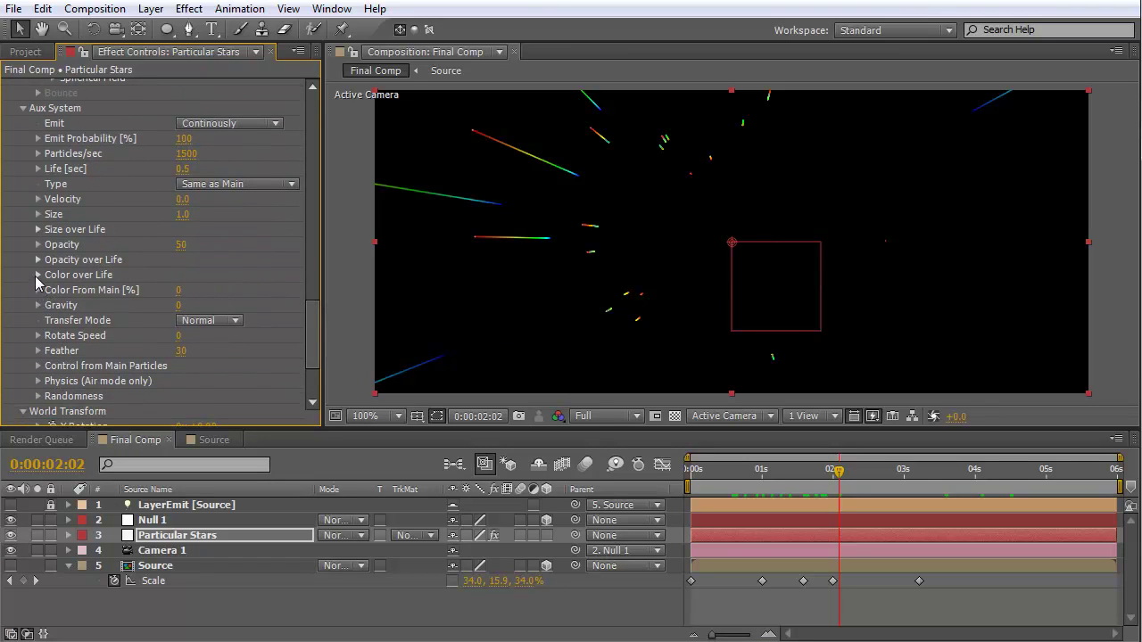
left_click(37, 276)
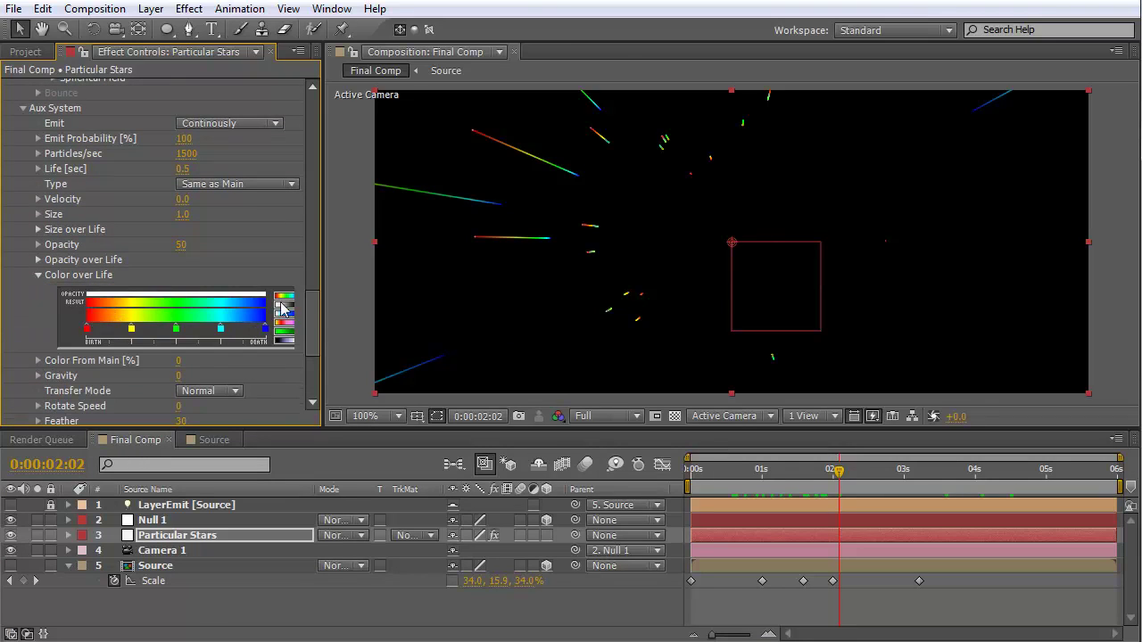
left_click_drag(324, 308, 352, 309)
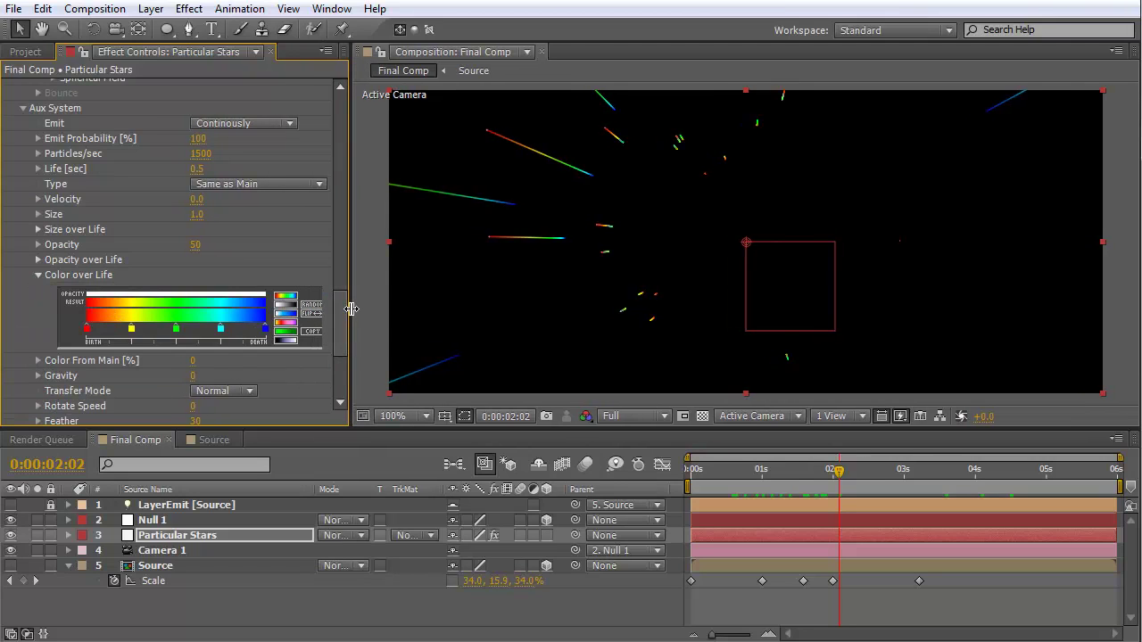
Step: Try the alternative Color over Life gradient presets on the auxiliary particles, from white-to-black through the last one
left_click(285, 310)
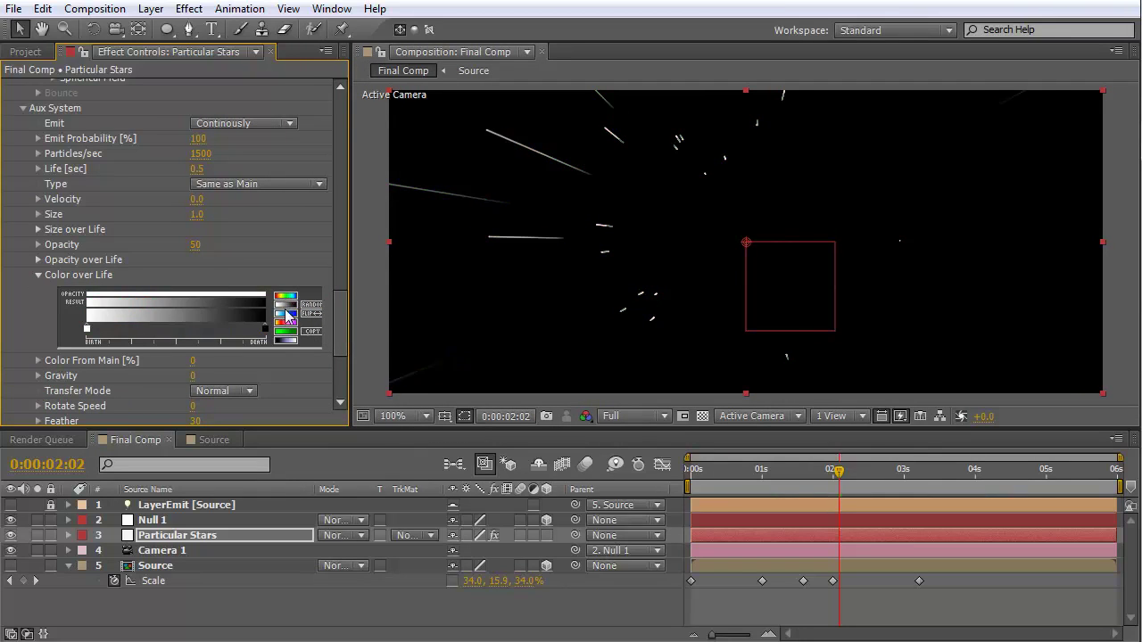
left_click(285, 313)
left_click(286, 322)
left_click(285, 331)
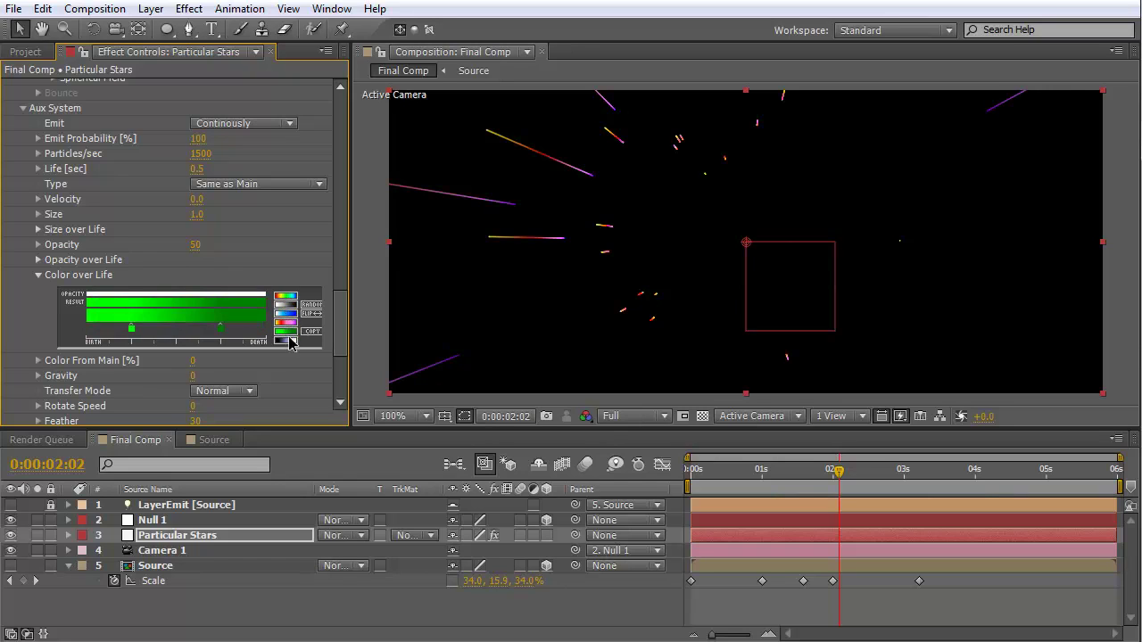
left_click(285, 340)
Step: Randomize the Color over Life gradient repeatedly to try different trail color combinations
left_click(312, 307)
left_click(313, 307)
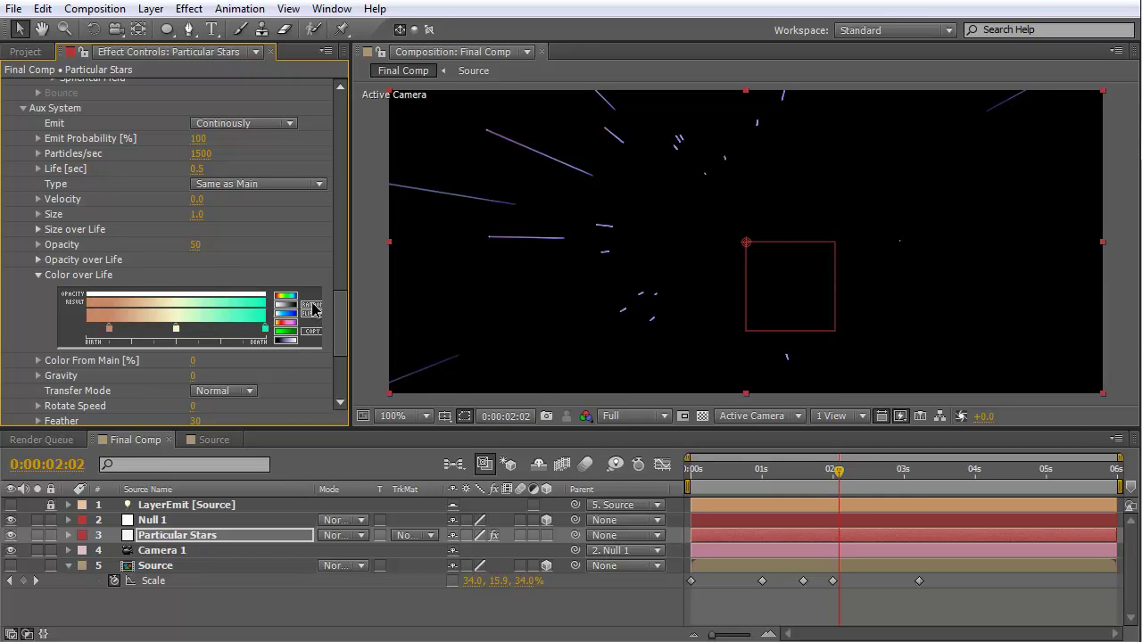
left_click(312, 307)
left_click(313, 307)
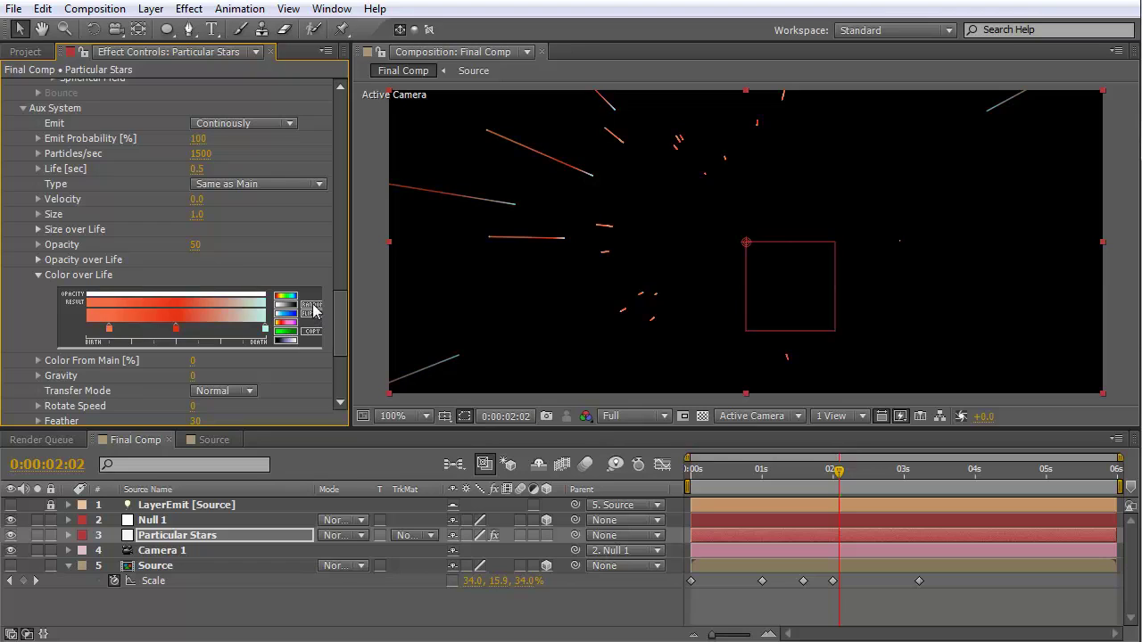
left_click(313, 307)
left_click(312, 307)
left_click(313, 307)
left_click(312, 307)
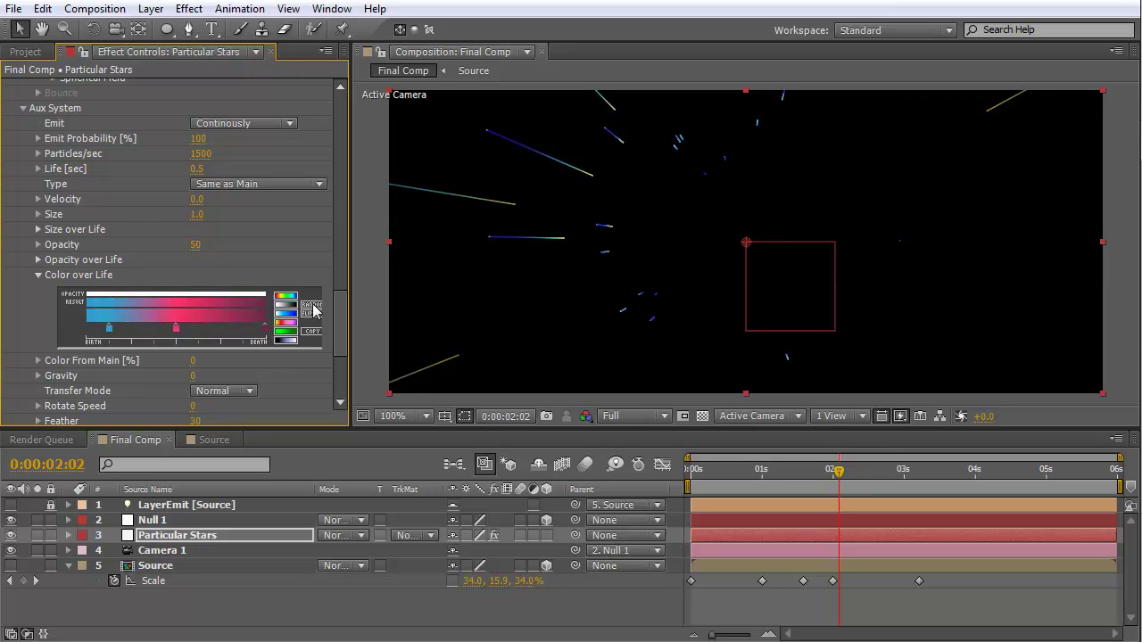
left_click(312, 307)
left_click(313, 307)
left_click(312, 307)
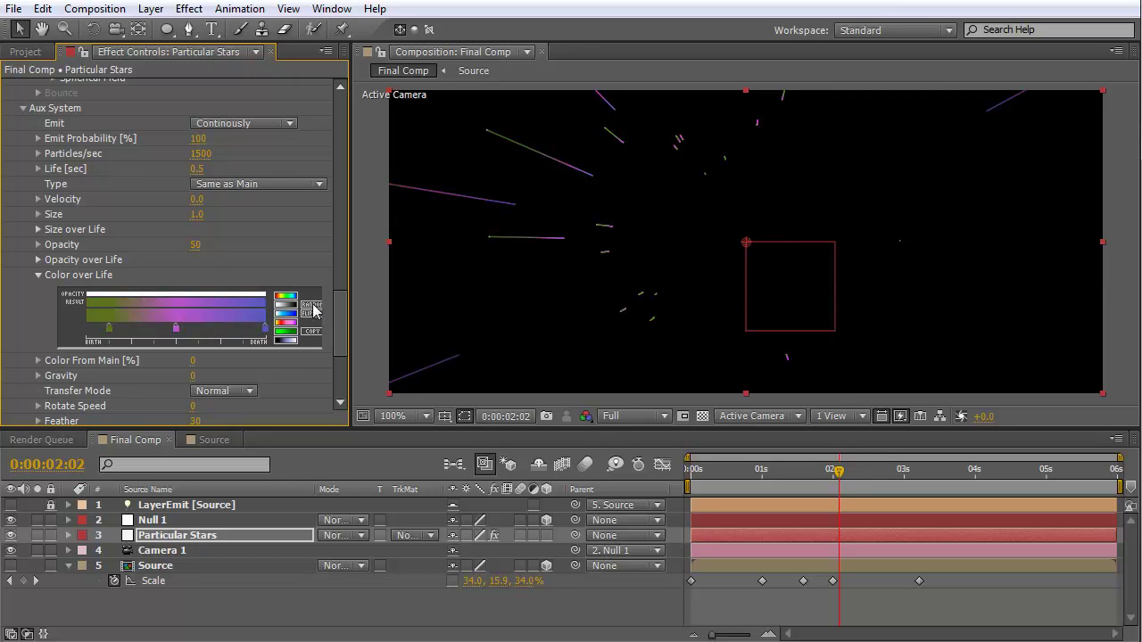
Step: Apply the yellow-red-pink-purple Color over Life preset and randomize its five colors several times
left_click(281, 327)
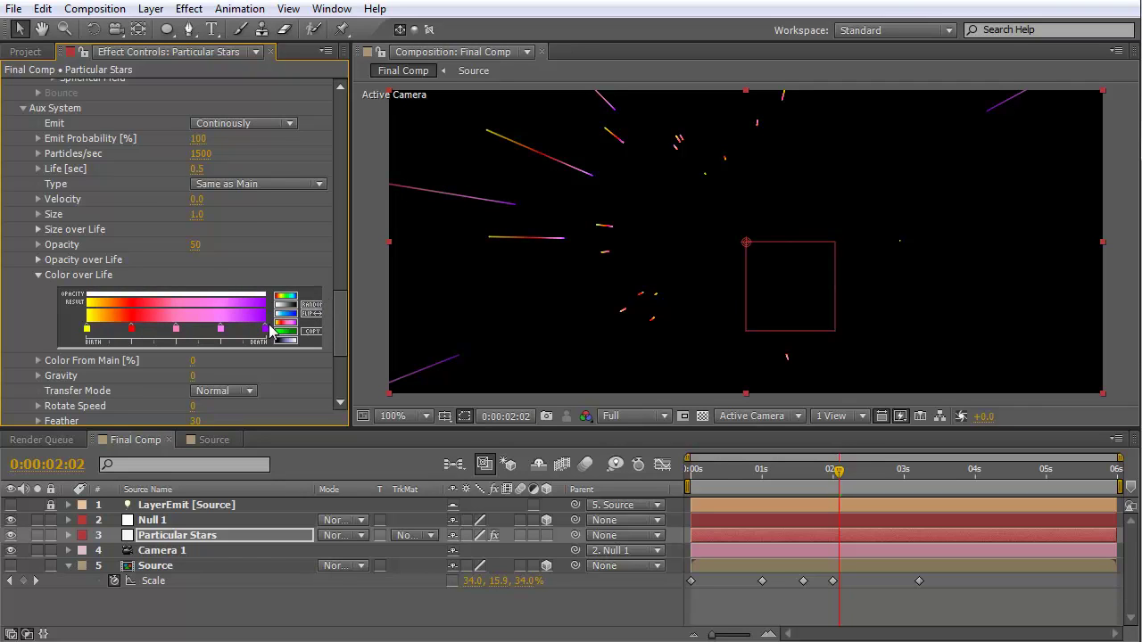
left_click(315, 307)
left_click(315, 307)
left_click(316, 307)
left_click(316, 307)
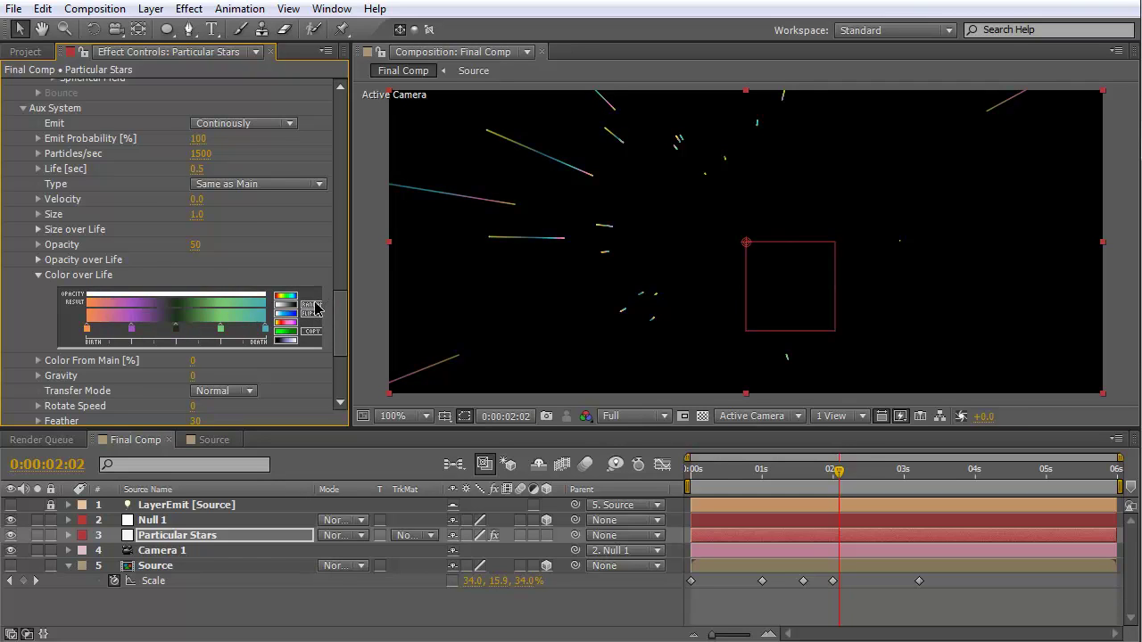
left_click(316, 307)
left_click(316, 307)
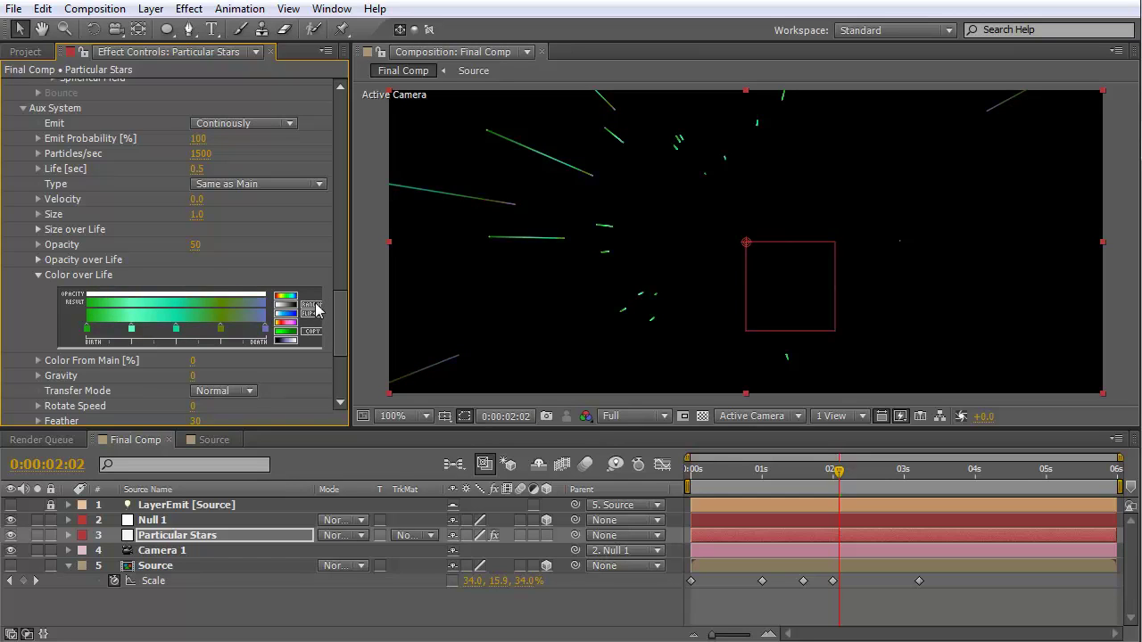
left_click(316, 307)
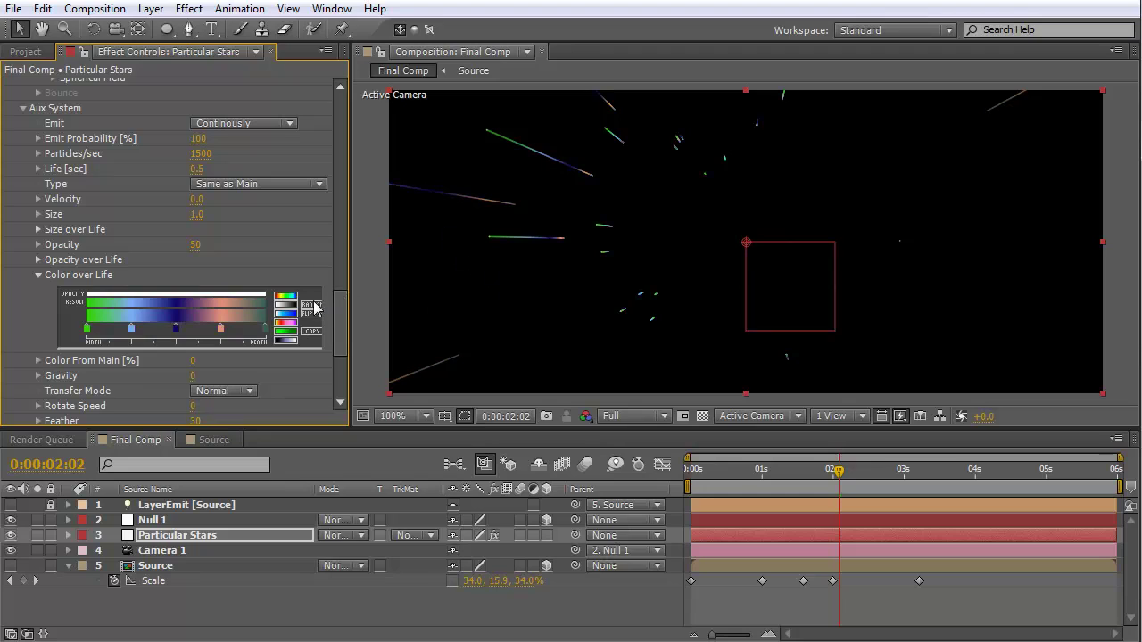
left_click(316, 307)
left_click(316, 307)
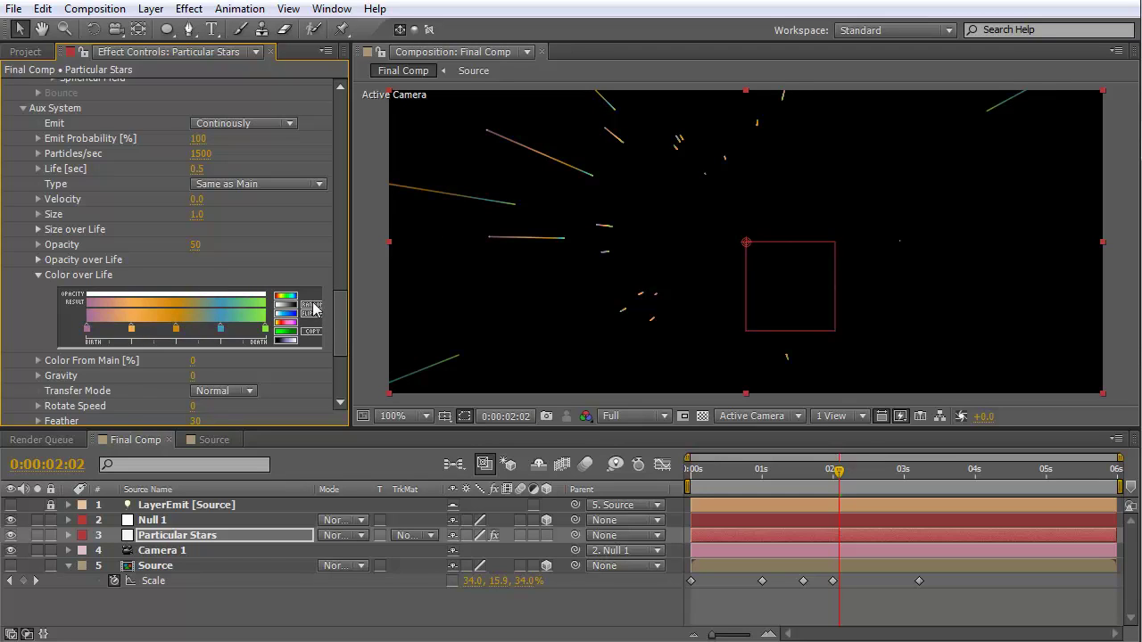
left_click(316, 307)
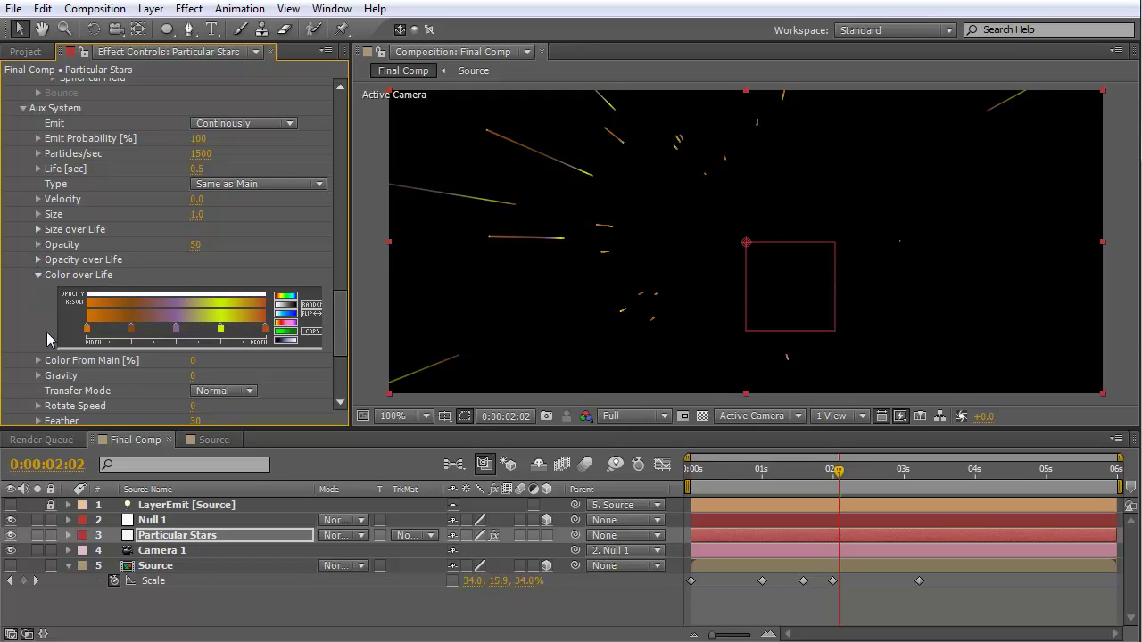
Step: Set the Aux System's Color From Main to 100 and apply the white-cyan-blue Color over Life preset
left_click_drag(194, 360, 689, 344)
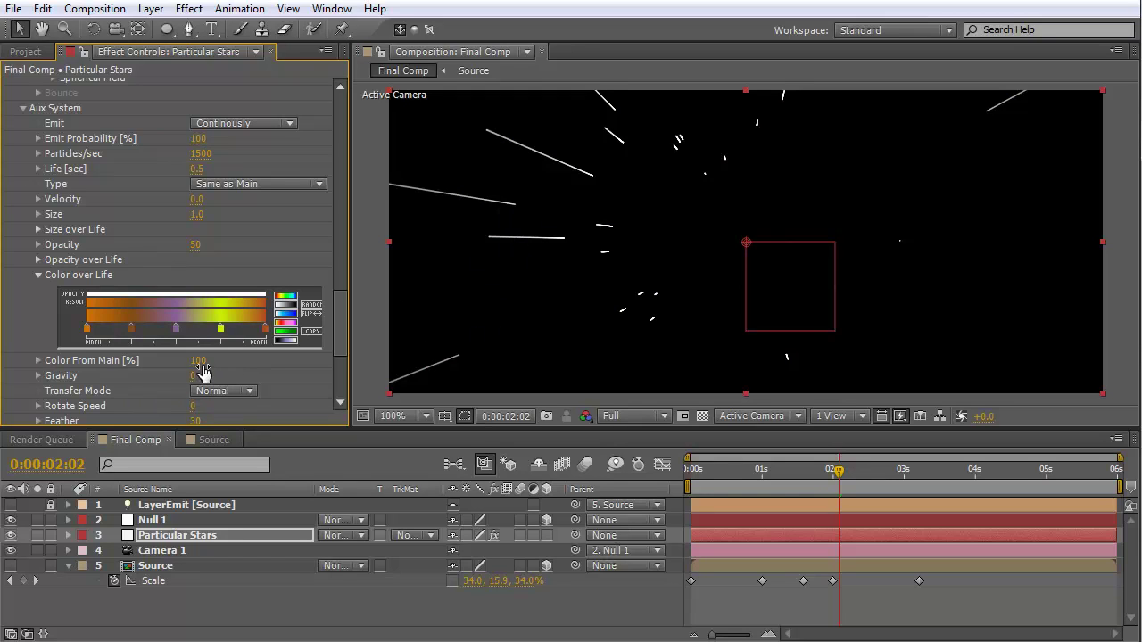
left_click(286, 313)
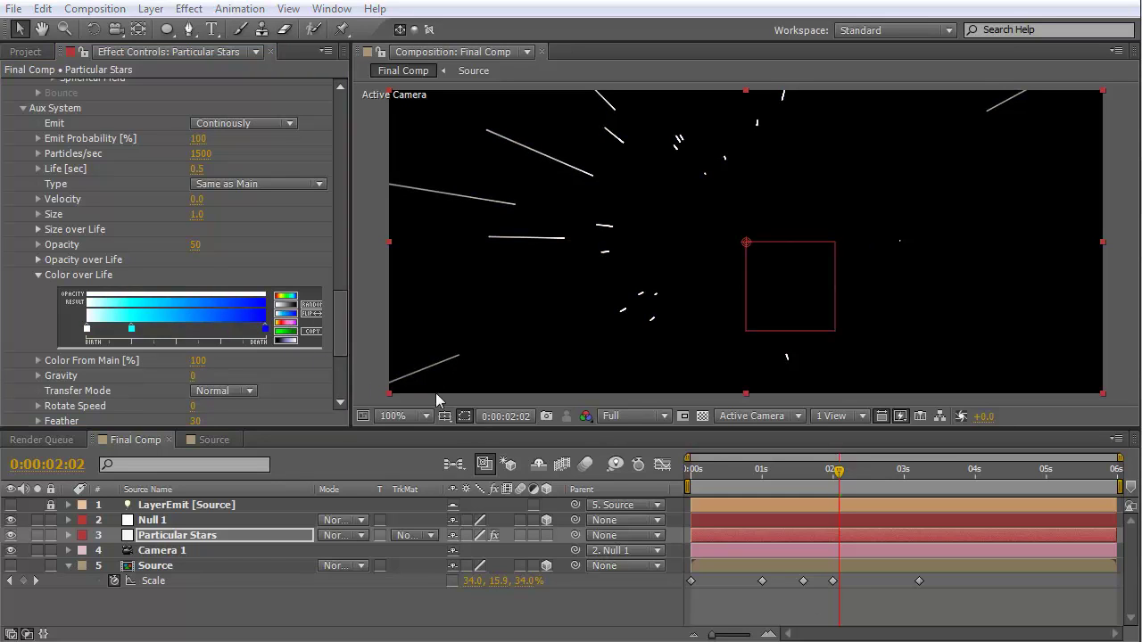
Step: Change the Aux System's Transfer Mode to Add
left_click_drag(340, 315, 340, 329)
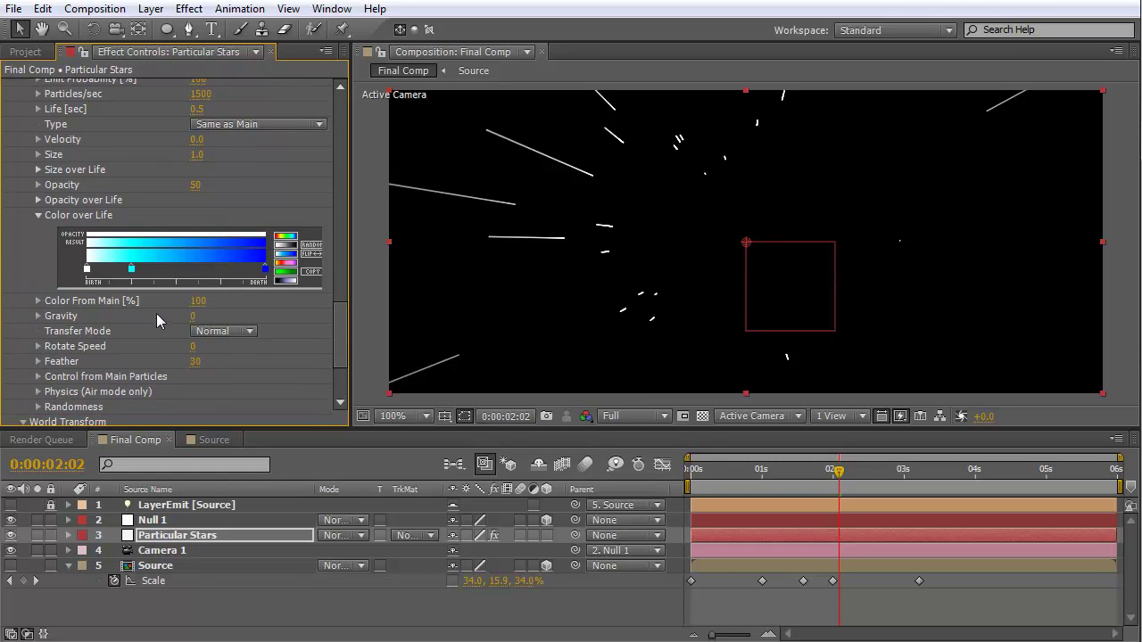
left_click(250, 336)
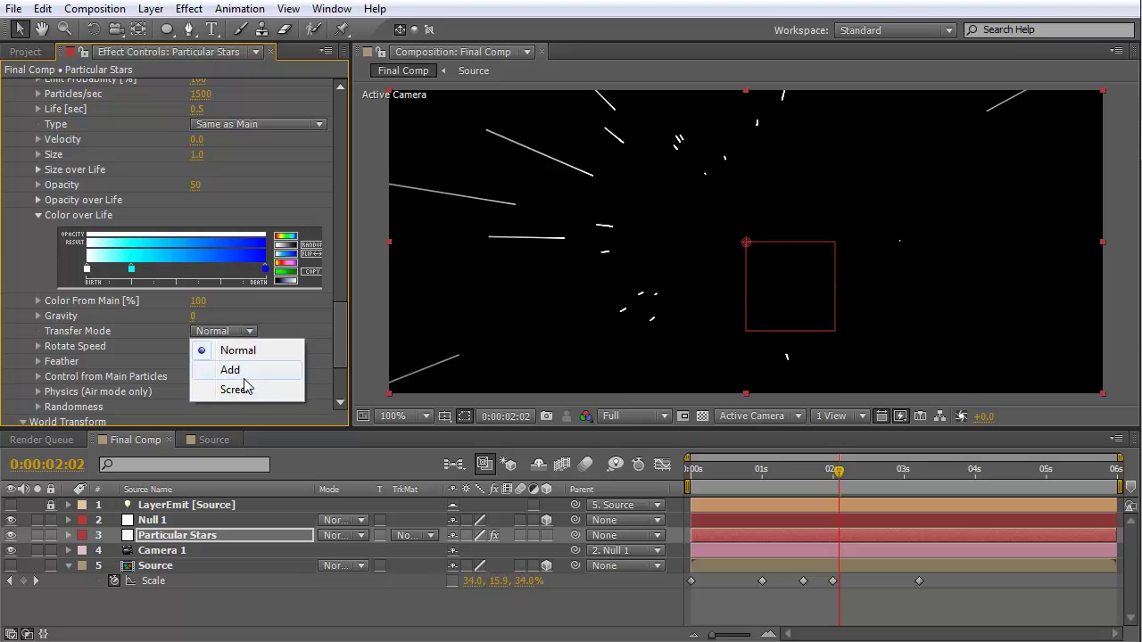
left_click(245, 375)
Step: Try the Aux System's Opacity at 100 and 31, then set it to 30
scroll(339, 321, "up", 3)
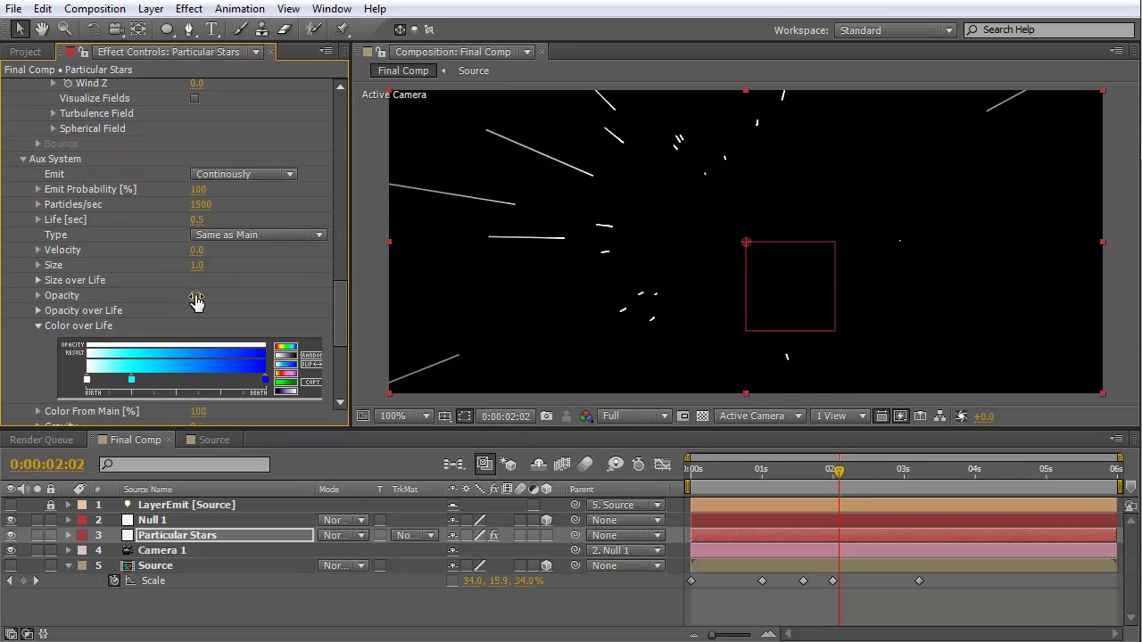
left_click_drag(194, 296, 320, 287)
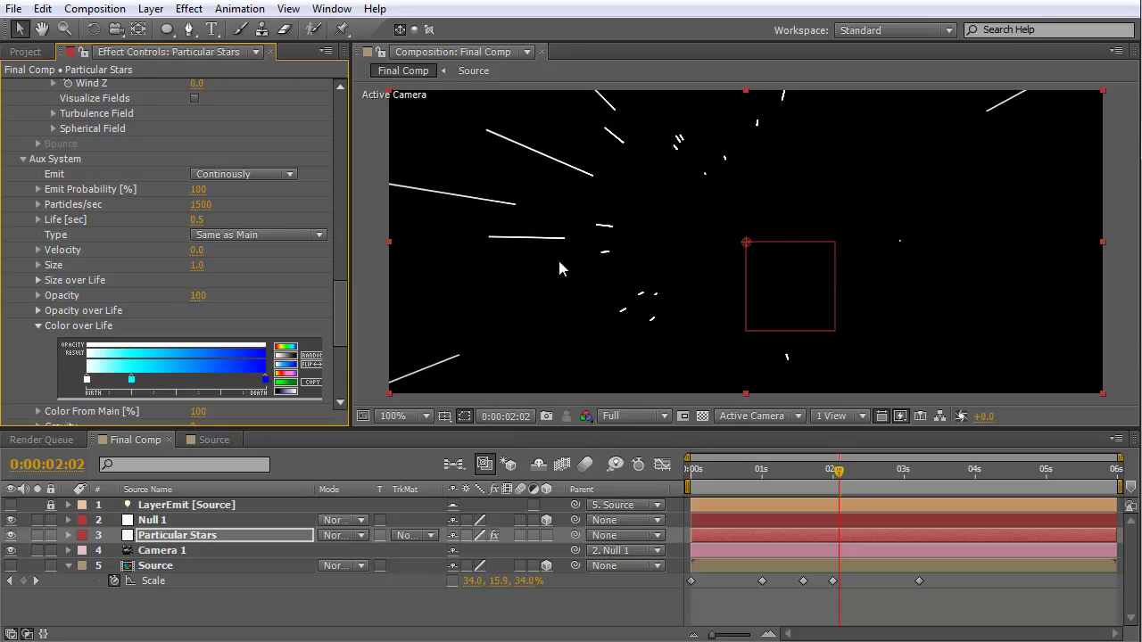
mouse_move(199, 296)
left_mouse_down()
mouse_move(121, 307)
mouse_move(134, 307)
left_mouse_up()
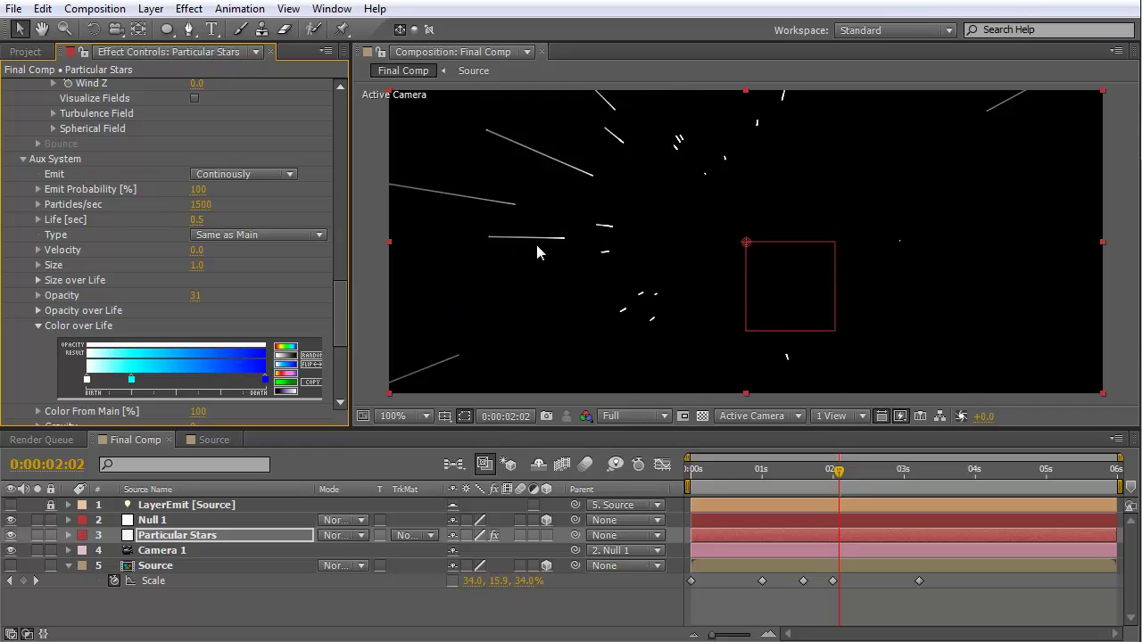
left_click(197, 300)
type("30")
key("Return")
Step: Lower the Aux System's Color From Main to 60 percent
left_click_drag(337, 308, 342, 338)
left_click_drag(199, 216, 185, 210)
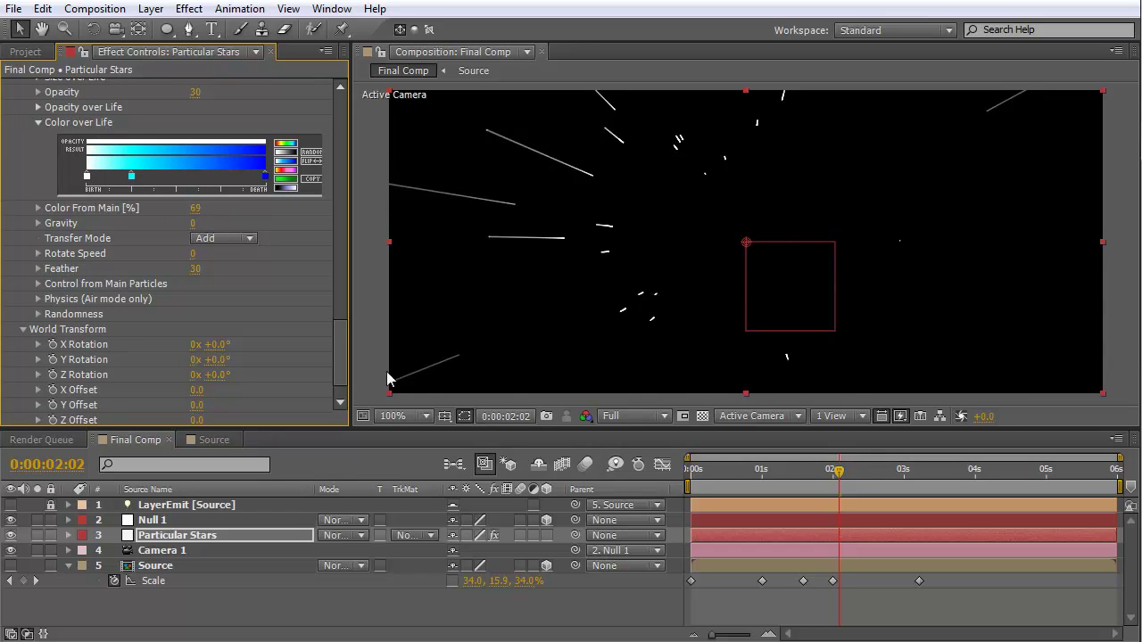
left_click(196, 208)
type("60")
key("Return")
scroll(339, 208, "down", 1)
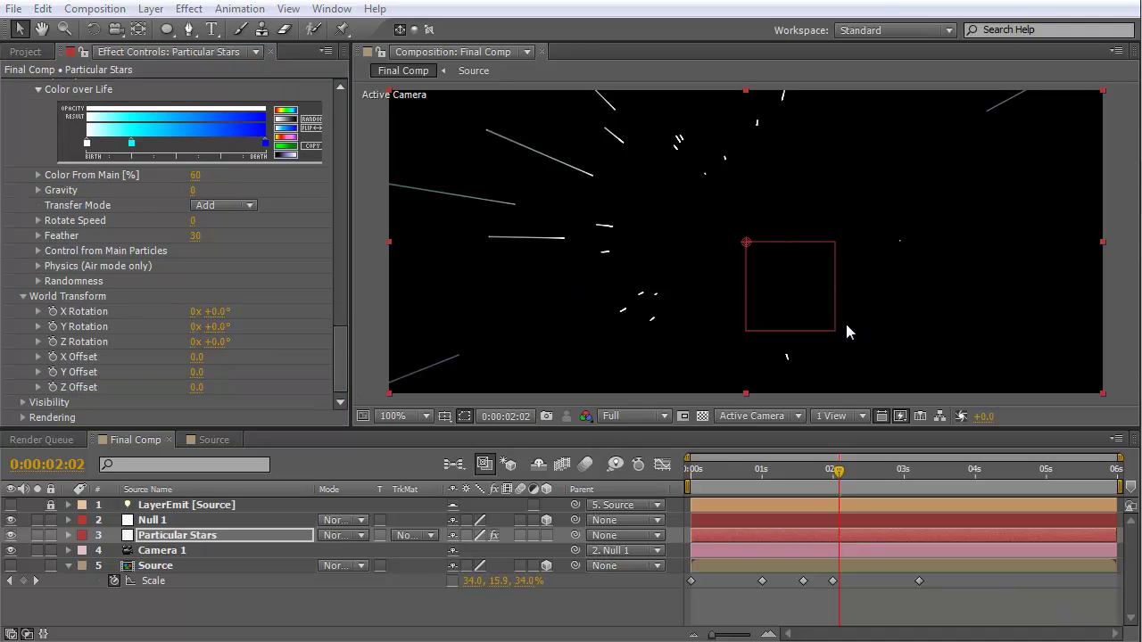
Step: Move to 0:00:02:15 and try an Emitter Particles/sec rate of 10000
left_click_drag(345, 362, 332, 111)
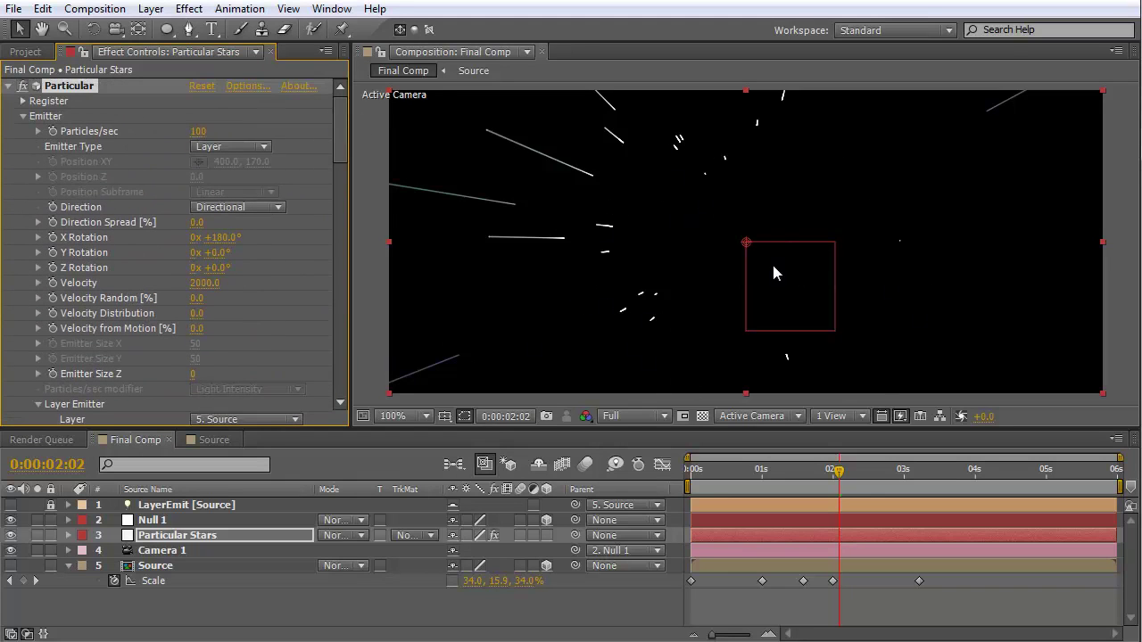
left_click_drag(718, 471, 877, 482)
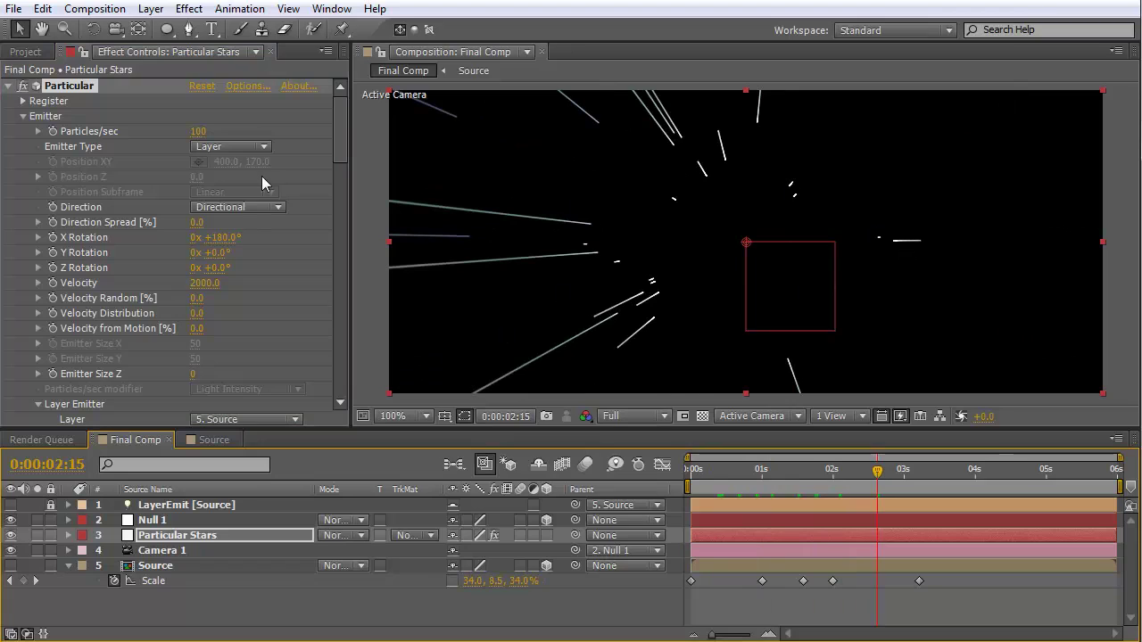
left_click(196, 131)
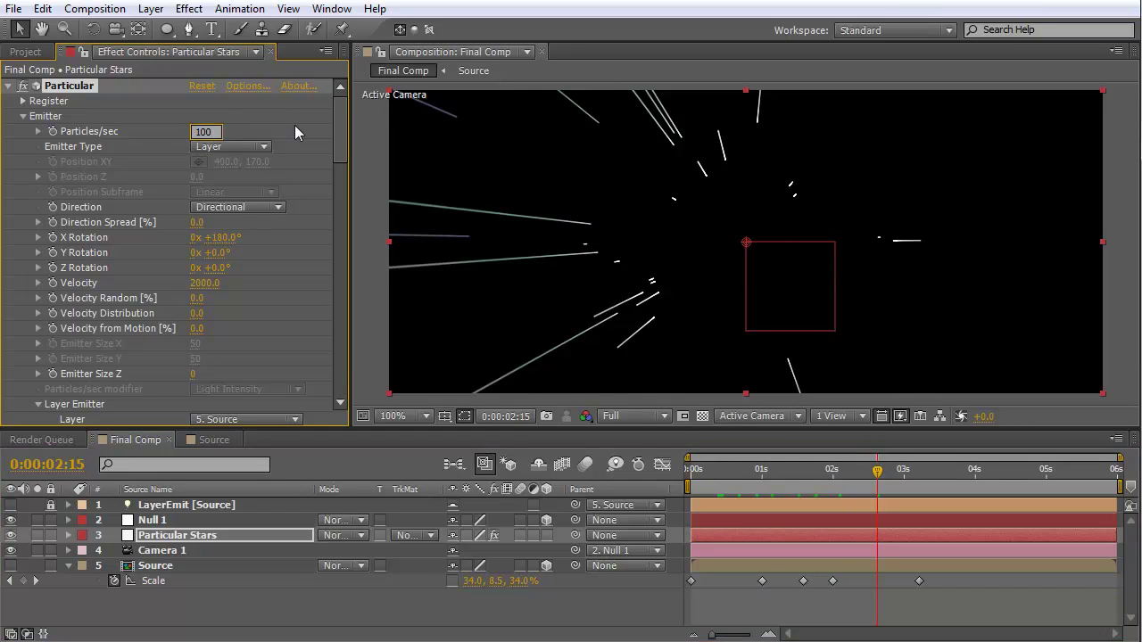
type("10000")
key("Return")
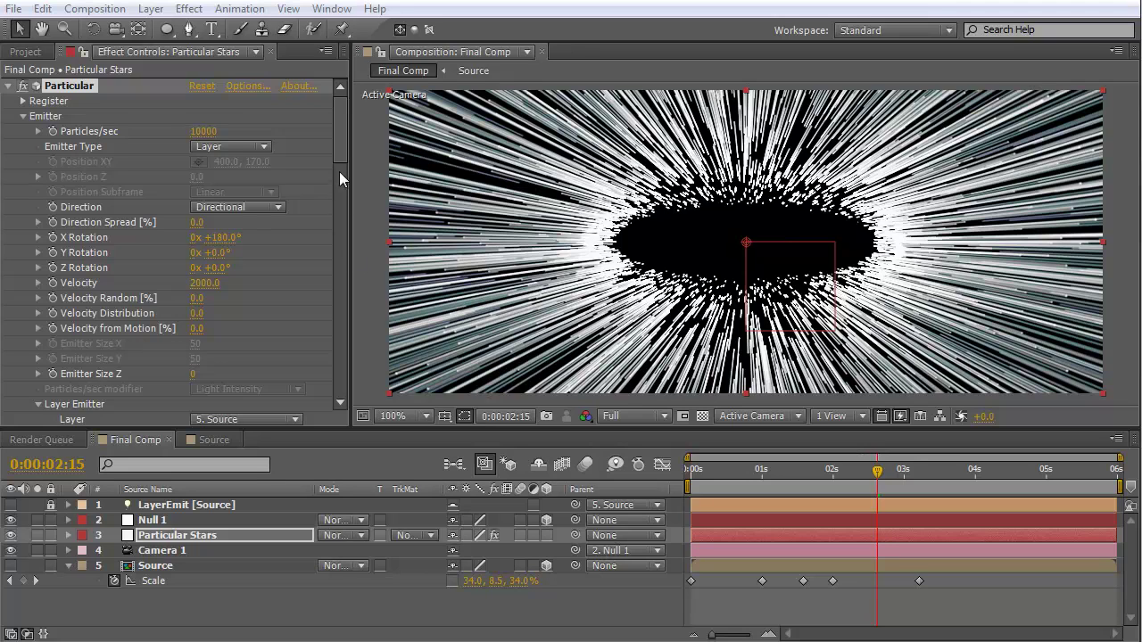
Step: Review the main Particle settings and examine the dense star tunnel at 0:00:01:00 and 0:00:01:13
left_click_drag(334, 152, 346, 215)
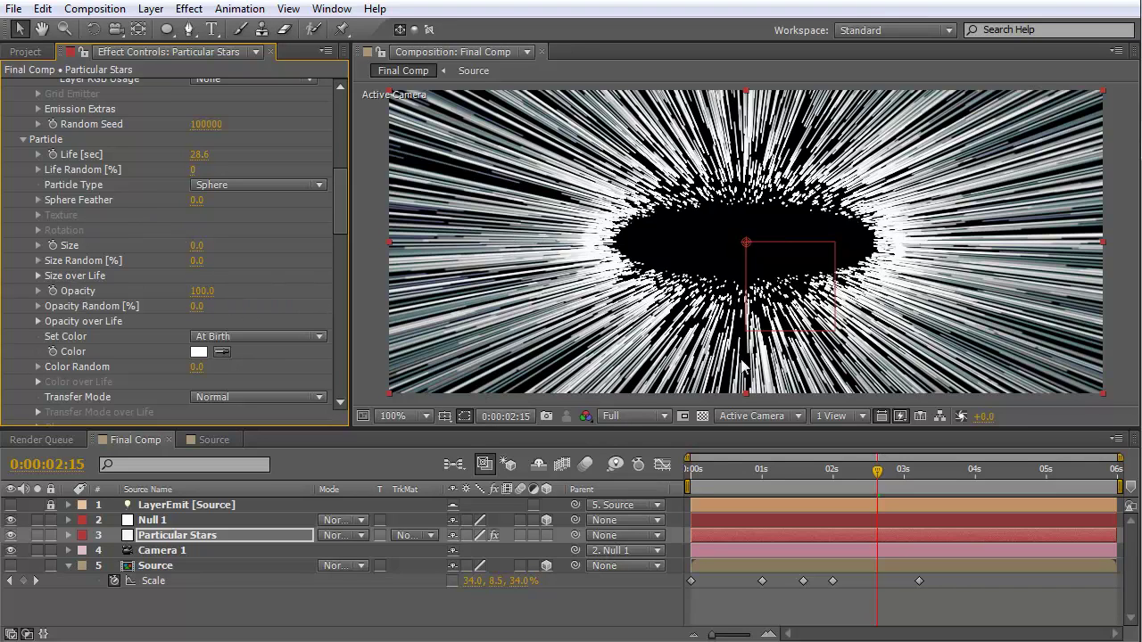
left_click(762, 476)
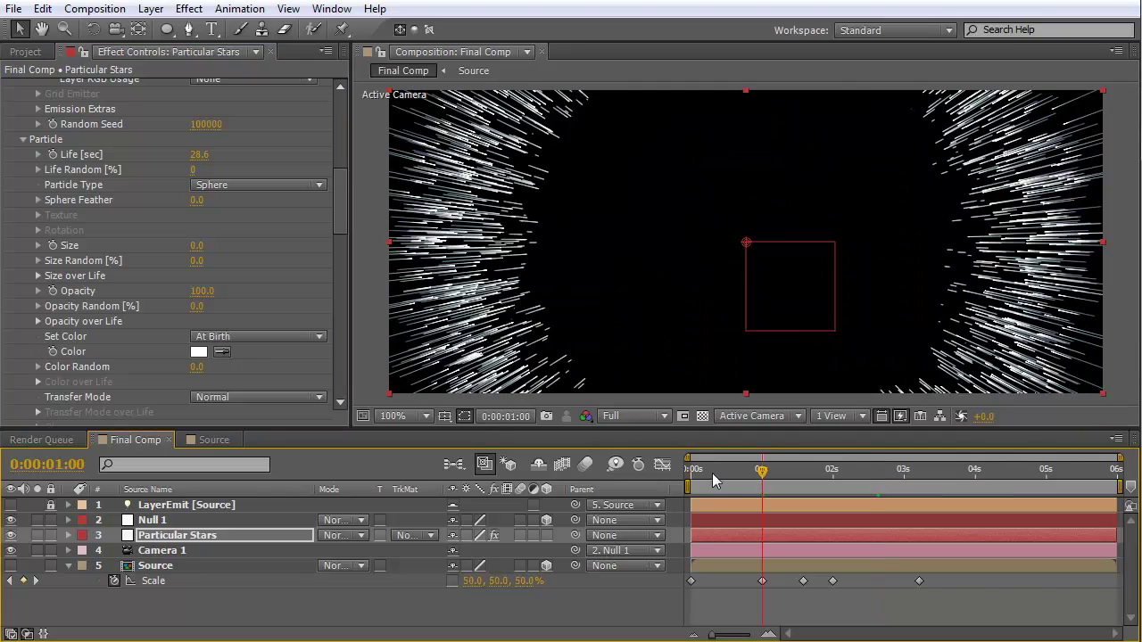
key("KP_0")
left_click_drag(773, 482, 802, 480)
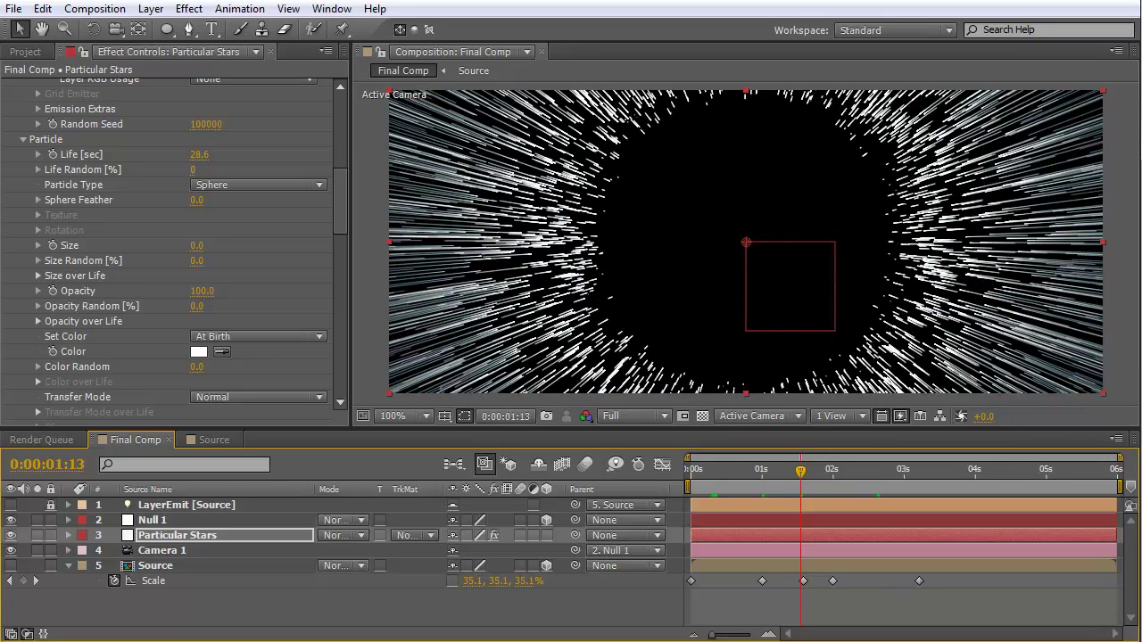
Step: Try an Emitter Particles/sec rate of 1000, then set it to 2000 and return to the Aux System settings
left_click_drag(343, 188, 341, 84)
key("Return")
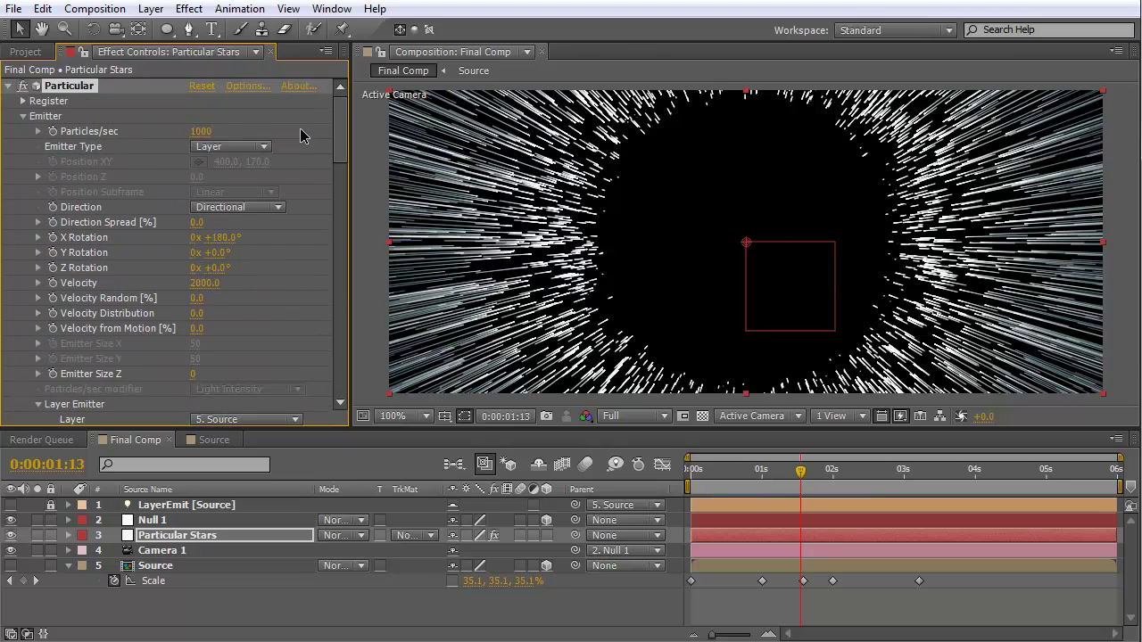
left_click(206, 131)
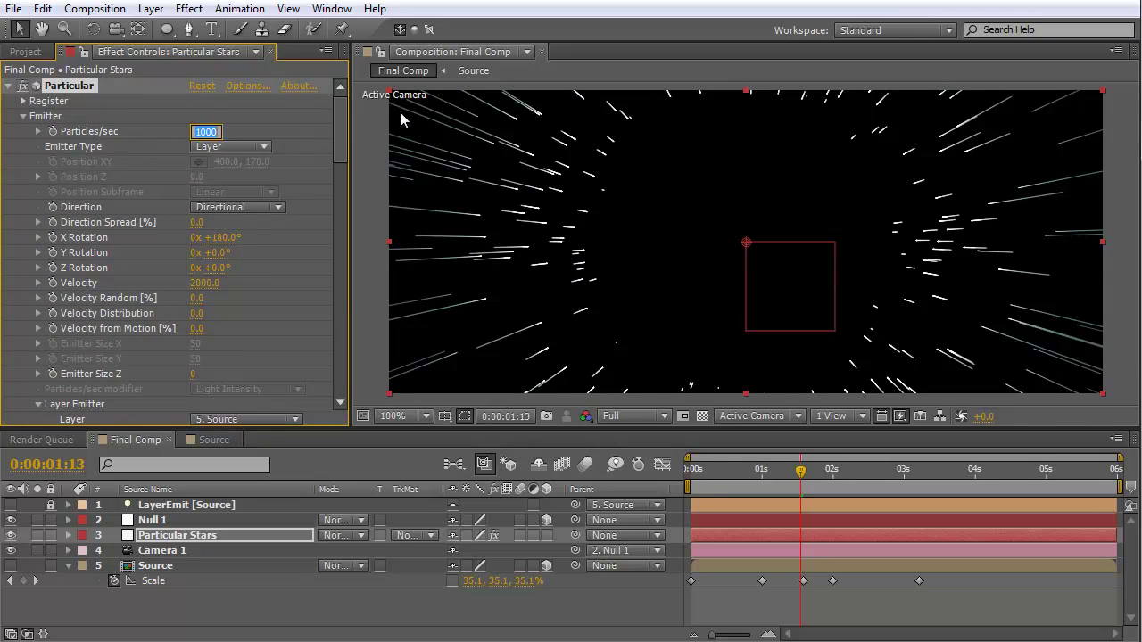
type("2000")
key("Return")
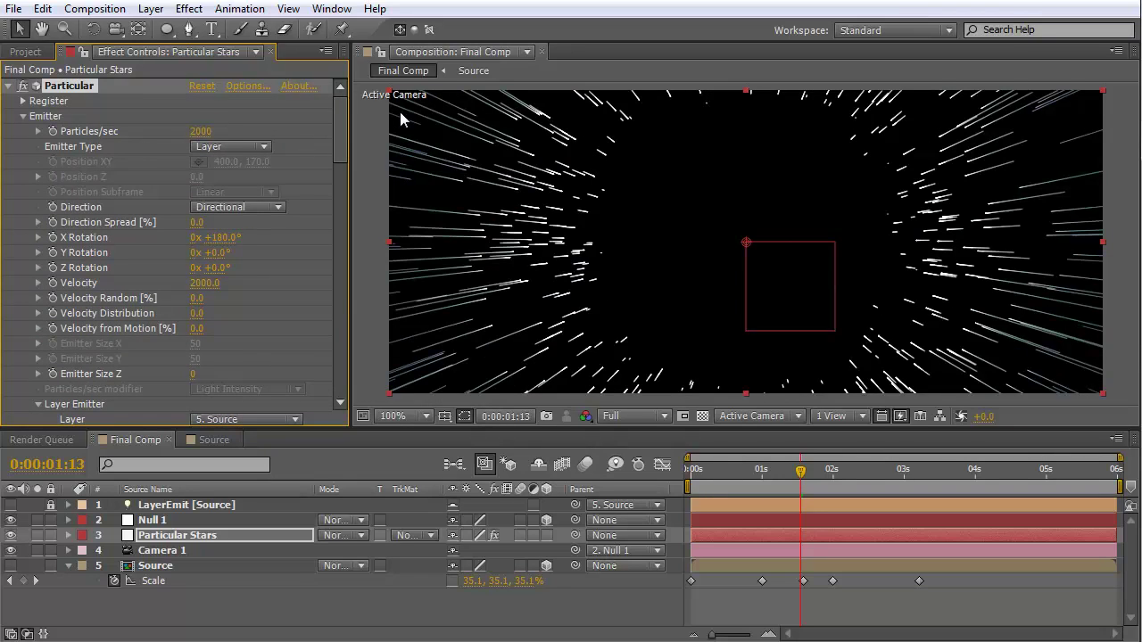
left_click_drag(341, 120, 358, 312)
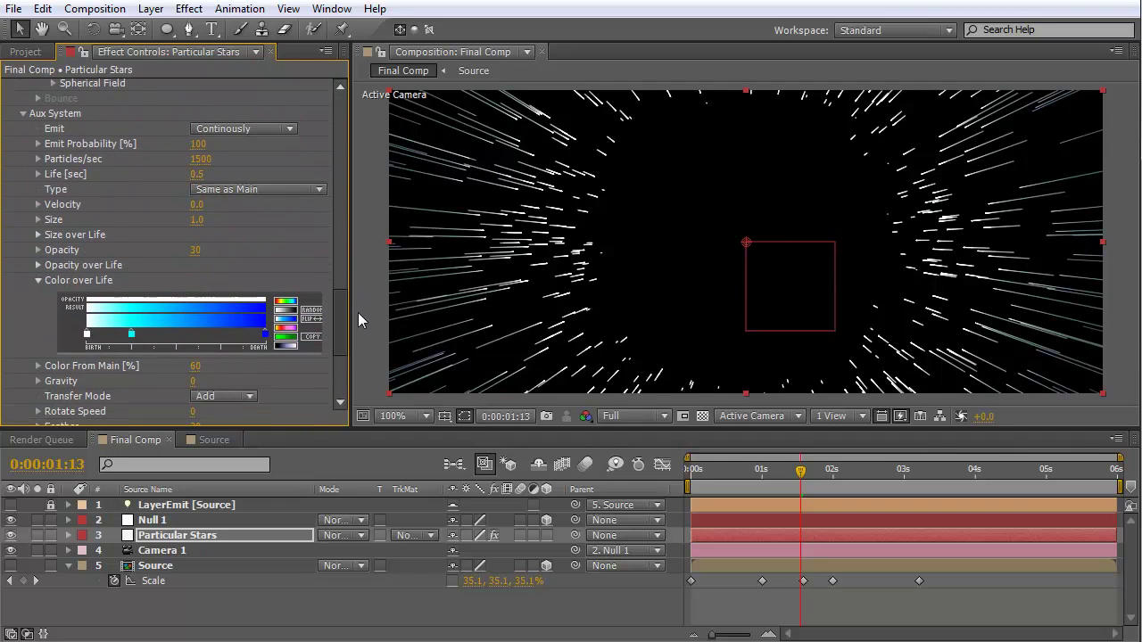
Step: Set the Aux System's Life to 0.2 seconds and check the shorter trails at 0:00:01:22
left_click_drag(189, 171, 198, 176)
left_click(200, 174)
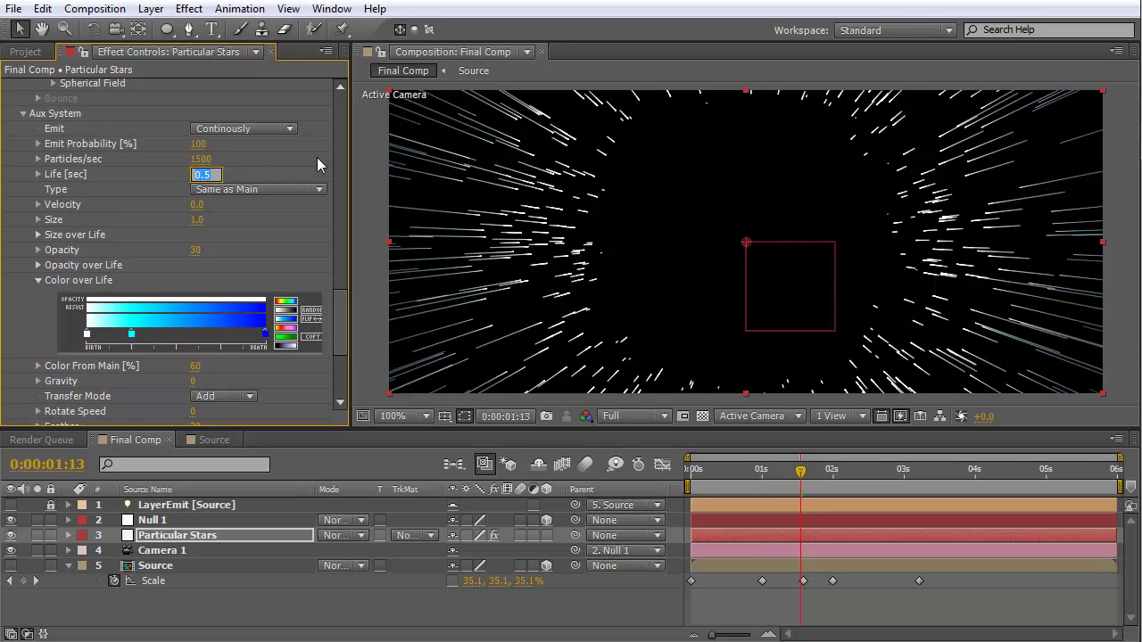
type("0.2")
key("Return")
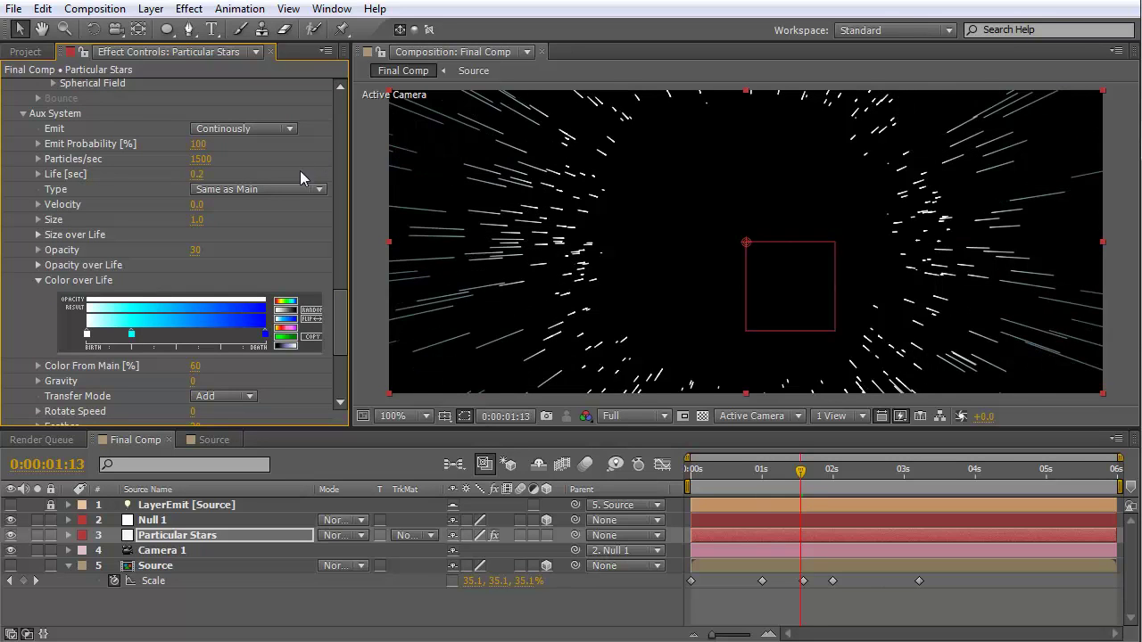
left_click_drag(800, 470, 829, 479)
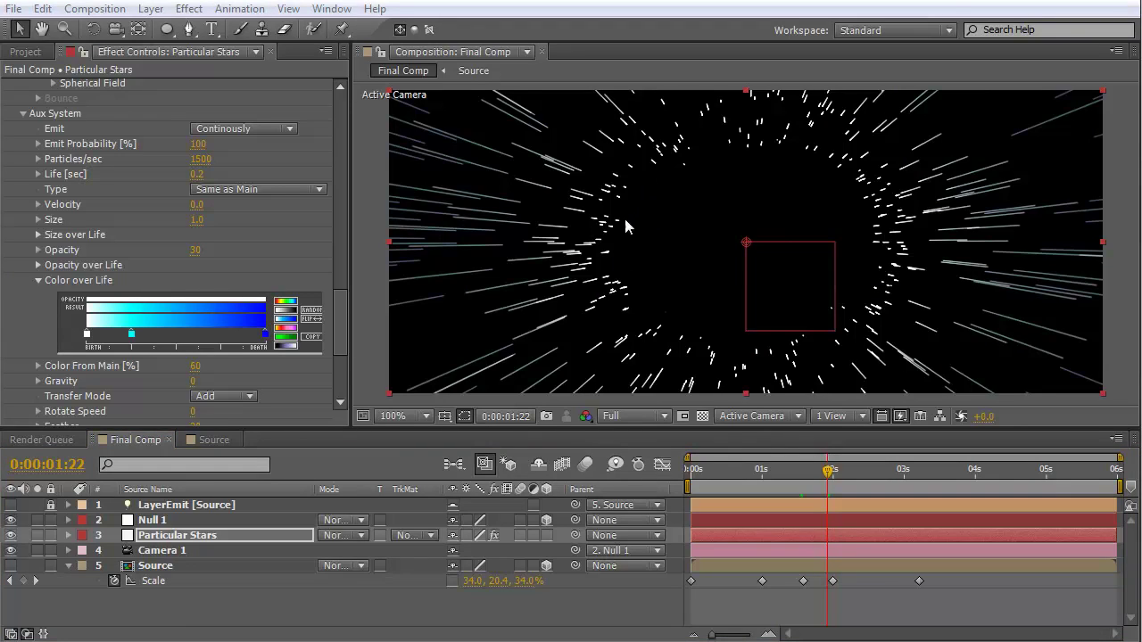
Step: Increase the Emitter's Velocity to 3000
left_click_drag(340, 312, 353, 140)
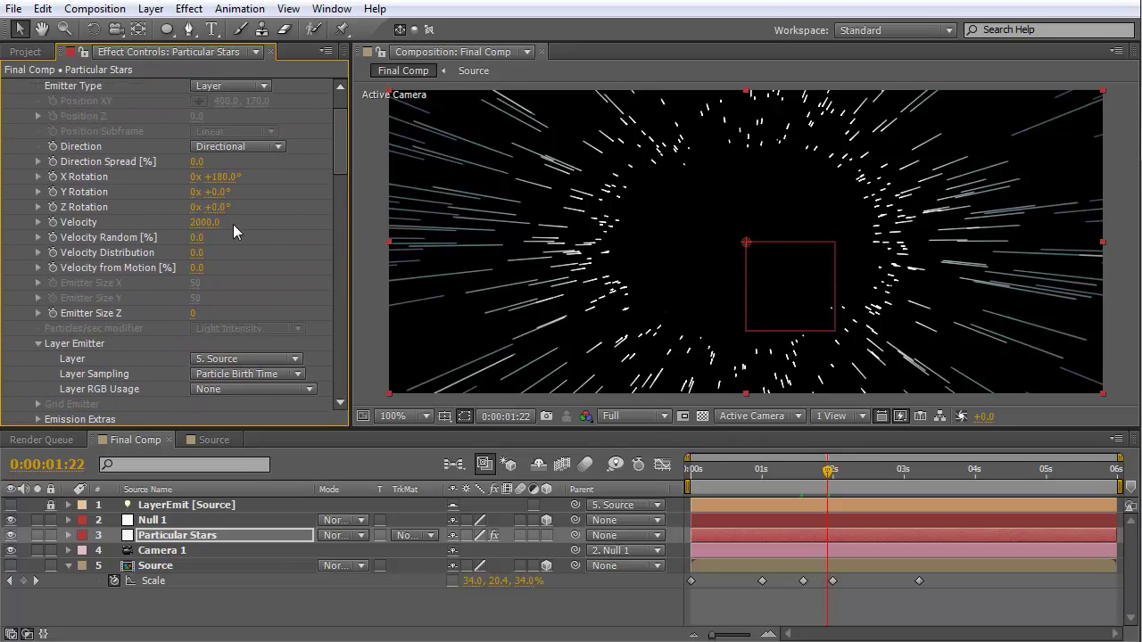
left_click_drag(211, 223, 281, 224)
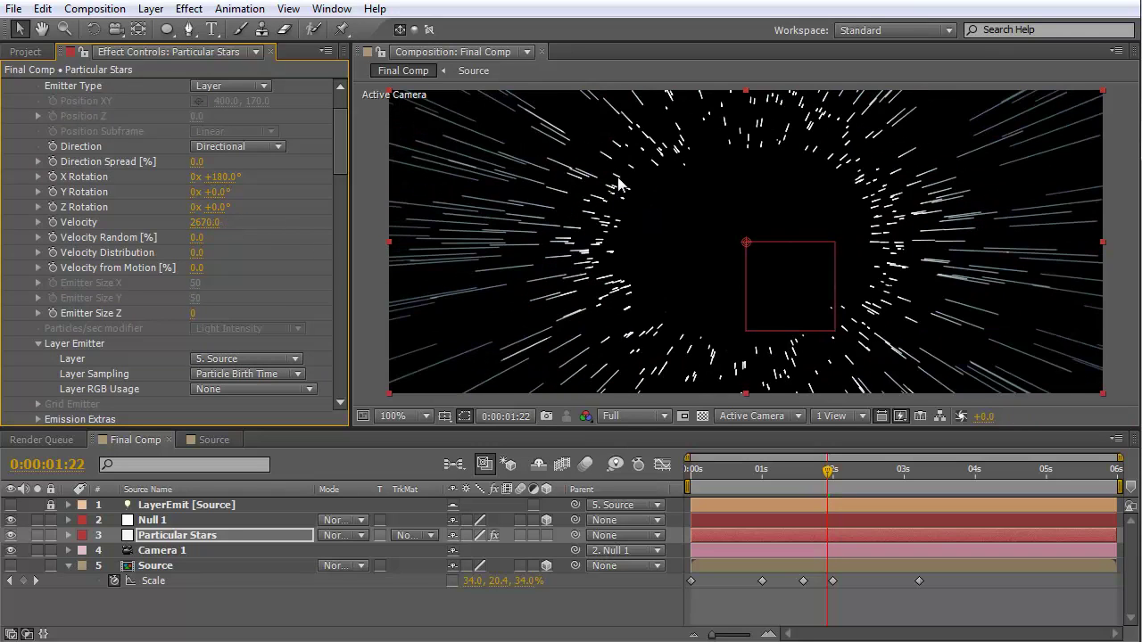
left_click_drag(621, 184, 129, 268)
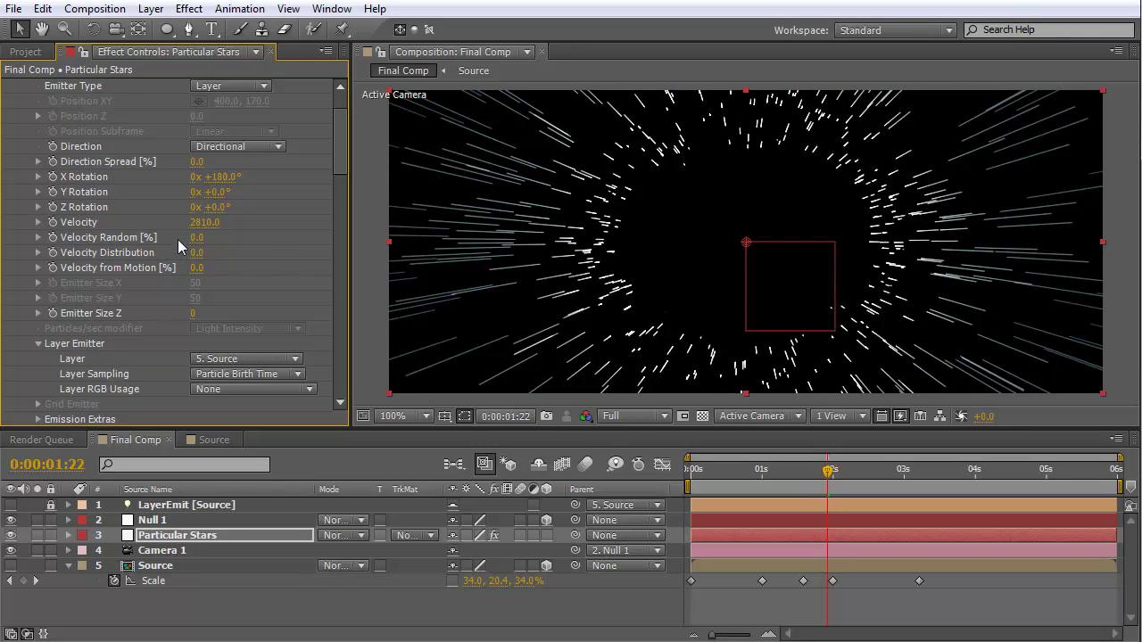
left_click(206, 222)
type("3000")
key("Return")
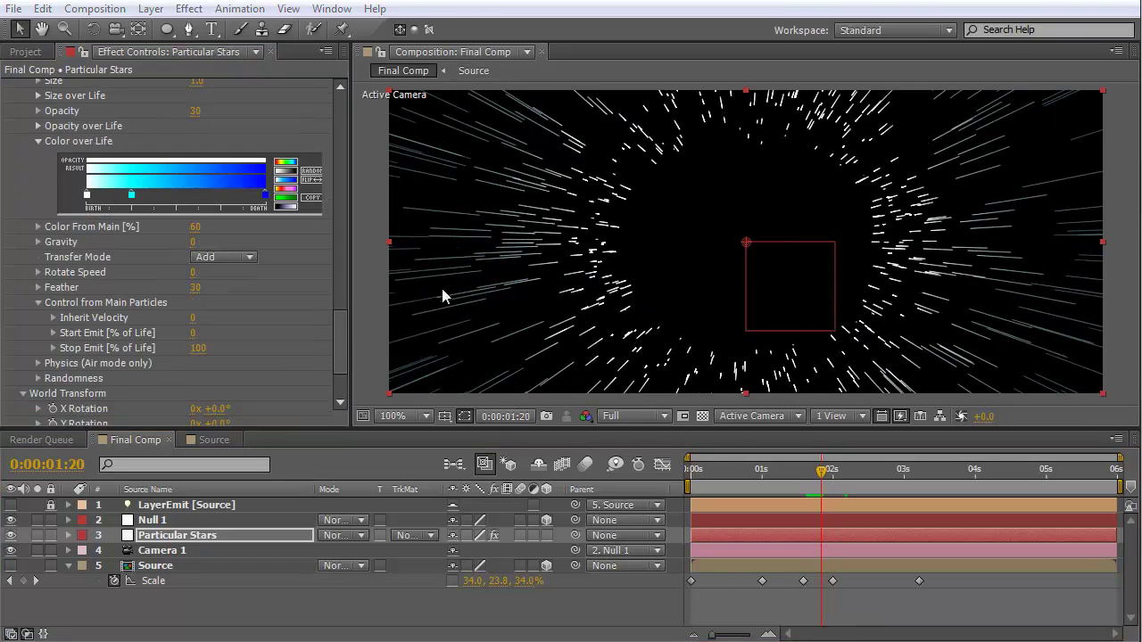
Step: Replace the Aux System's Color over Life with the white-to-black gradient preset and set its death color to pale blue-gray B8C2CD
left_click(285, 170)
double_click(266, 198)
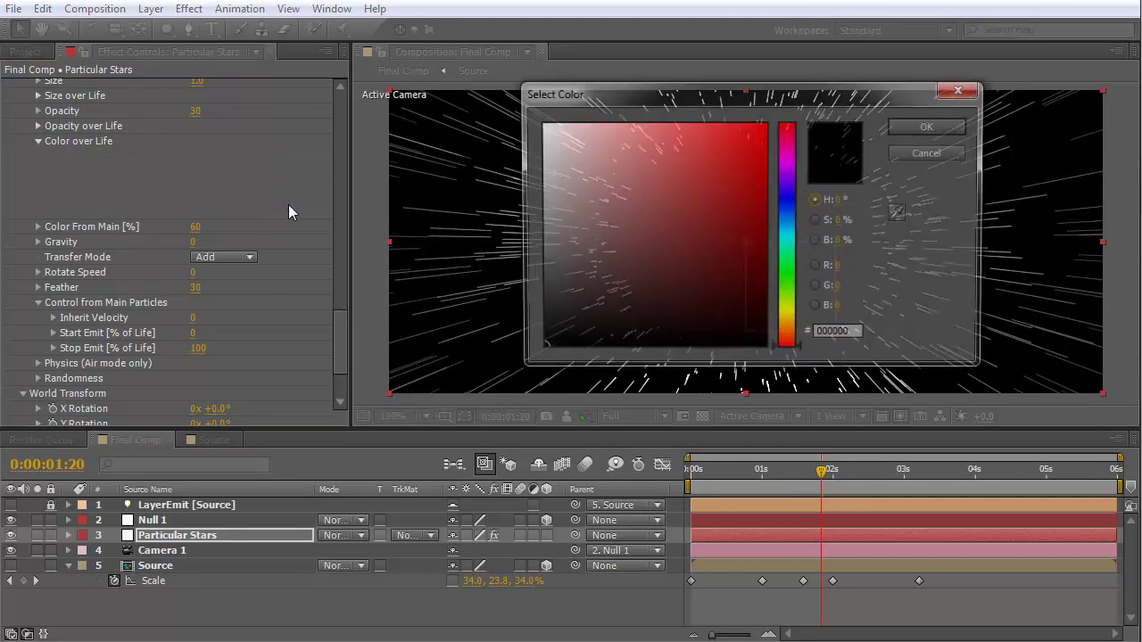
left_click(783, 213)
left_click(783, 217)
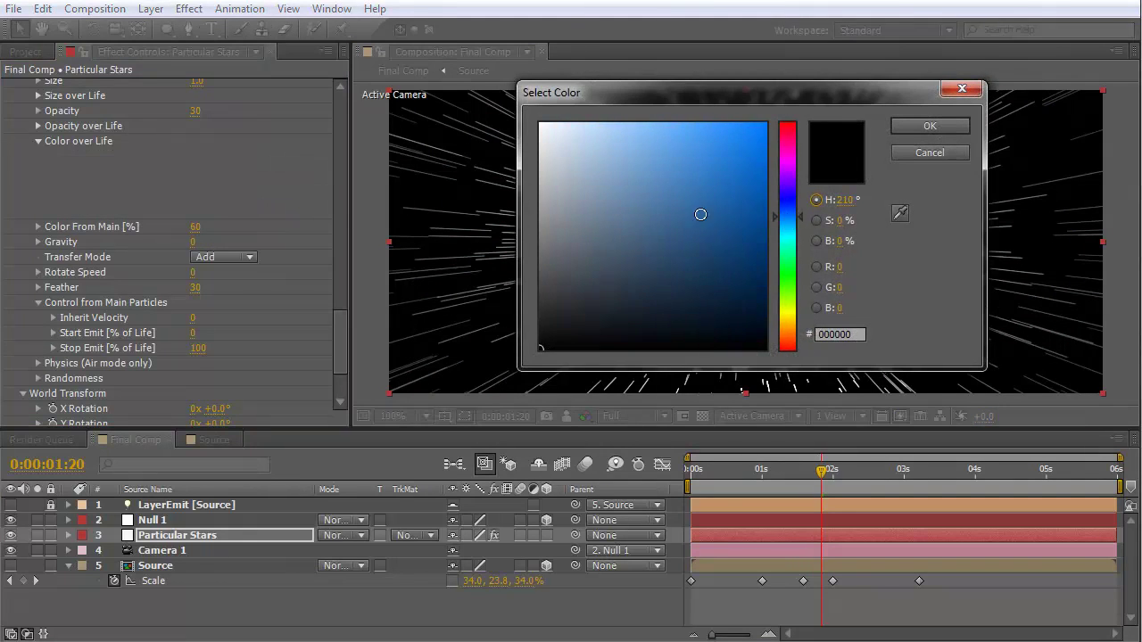
left_click_drag(701, 211, 561, 167)
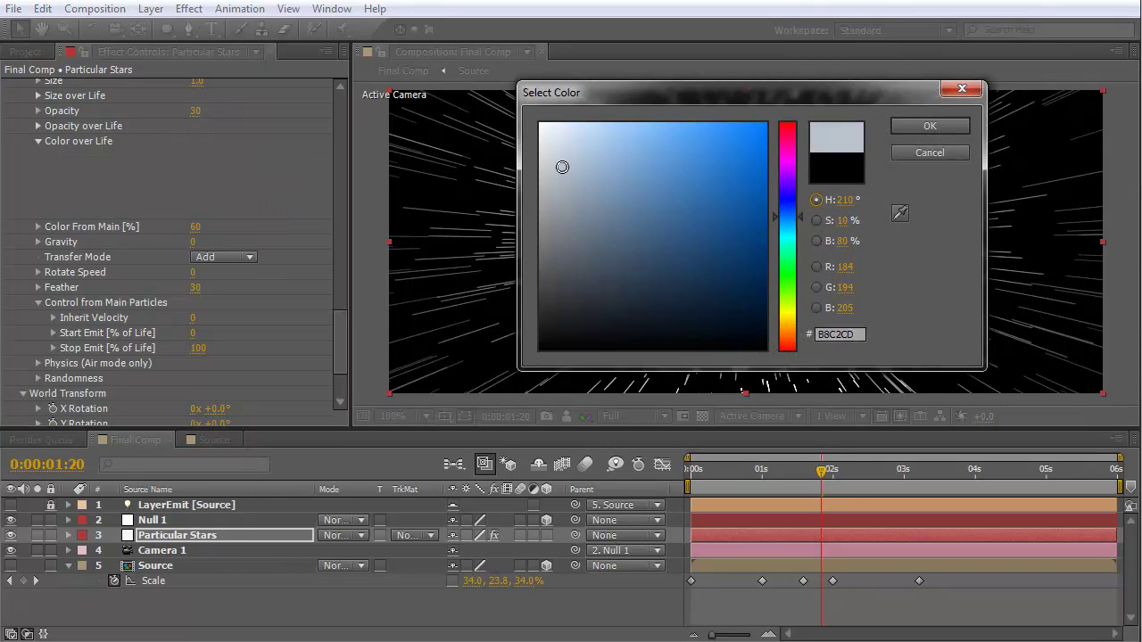
left_click(933, 126)
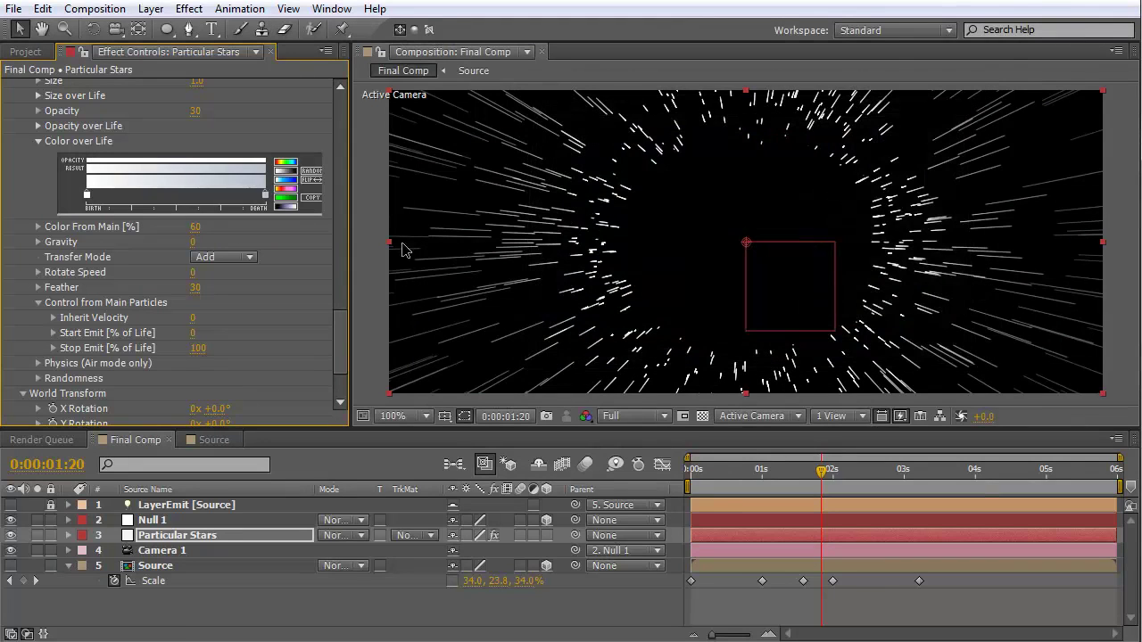
Step: Set the birth color of the Aux System's Color over Life gradient to pale blue-gray B3C4CD
double_click(85, 197)
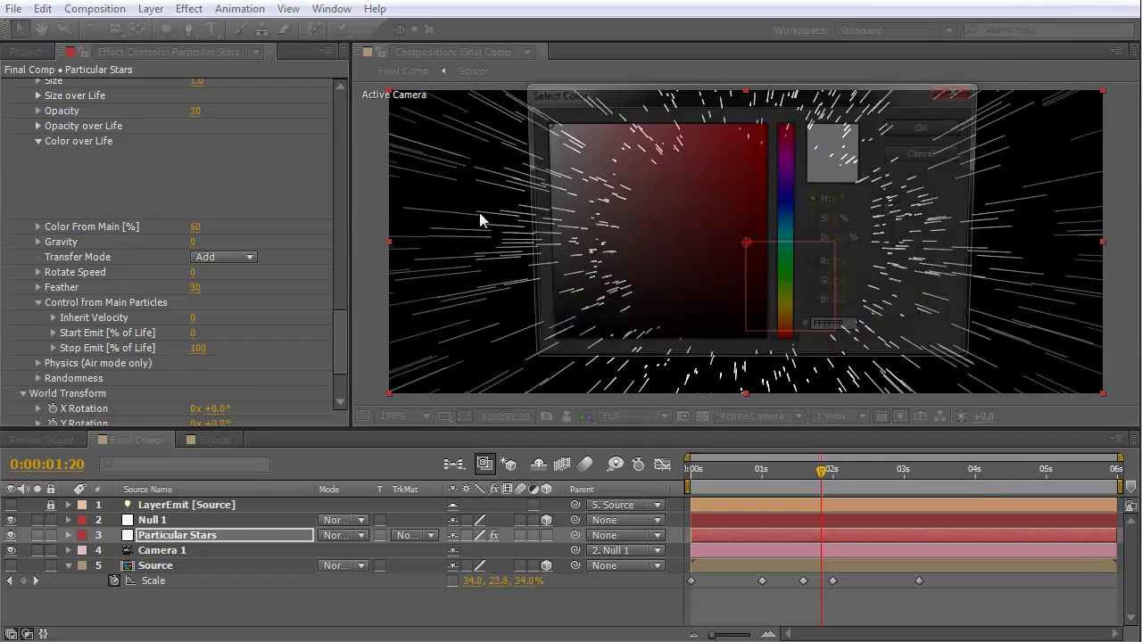
left_click(789, 222)
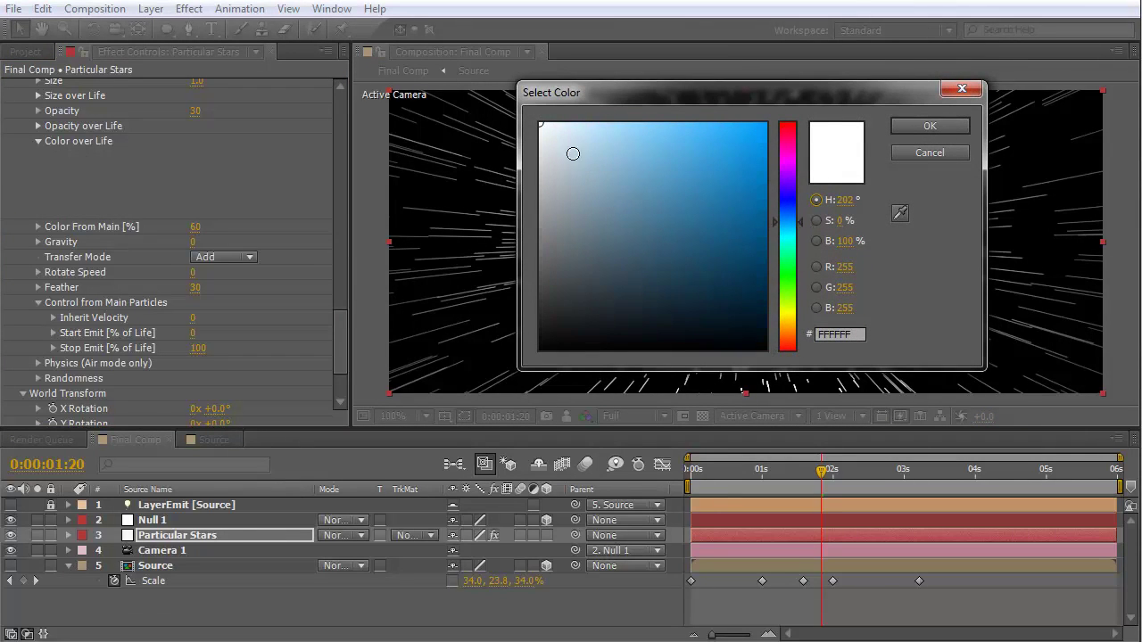
left_click_drag(559, 148, 568, 167)
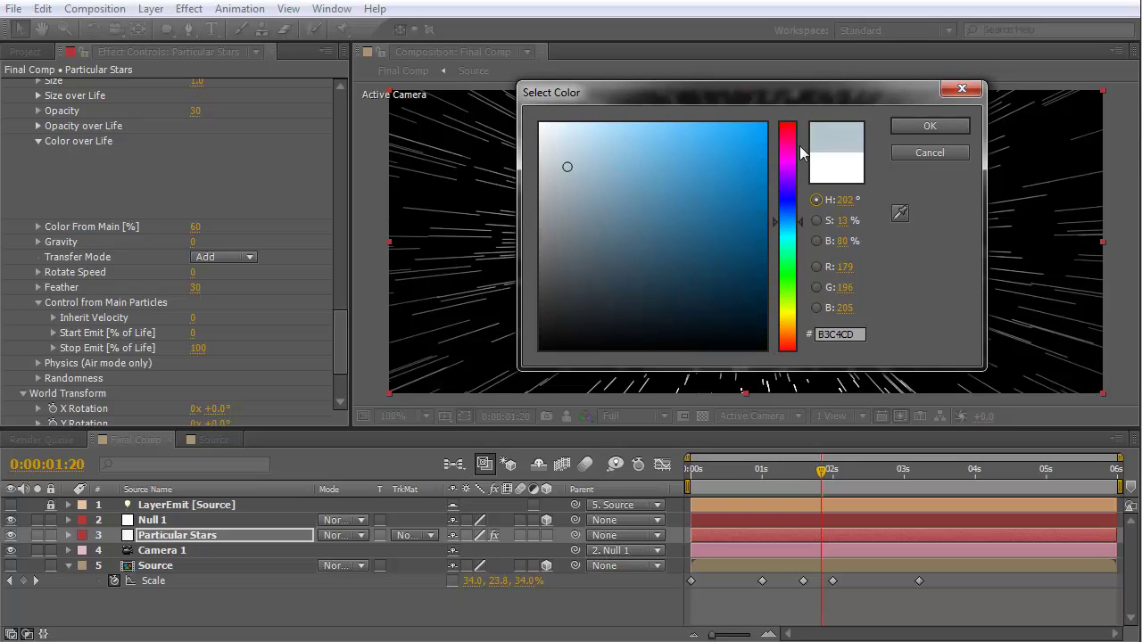
left_click(925, 127)
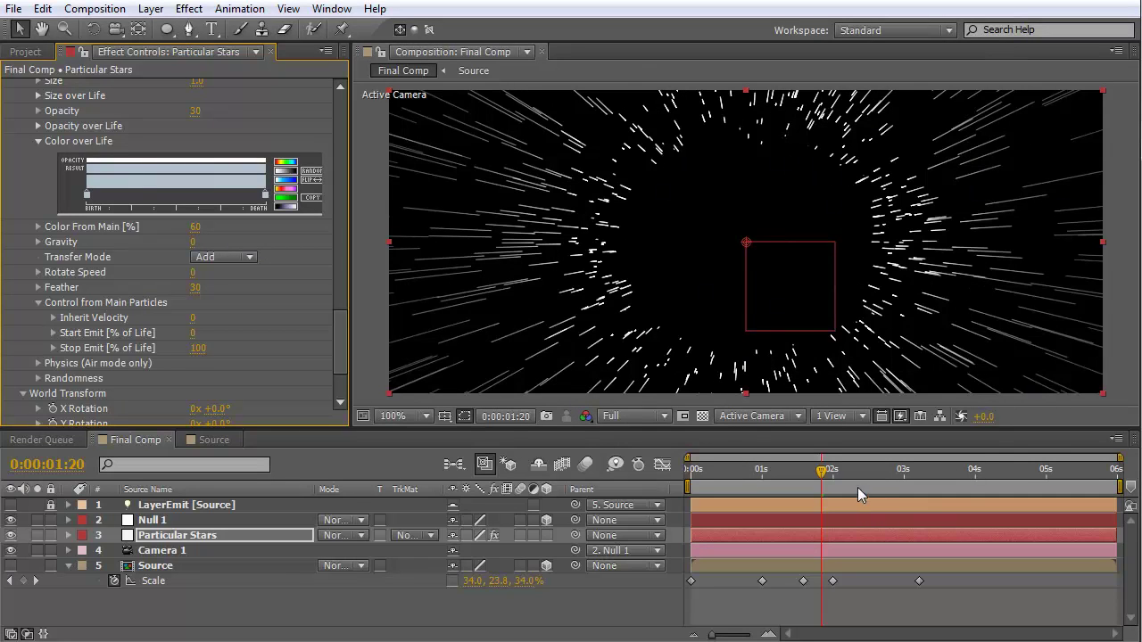
Step: Check the tunnel at 0:00:02:19 and 0:00:02:07, and keyframe the Emitter's Particles/sec at 9000 at 0:00:00:00
left_click_drag(830, 472, 897, 477)
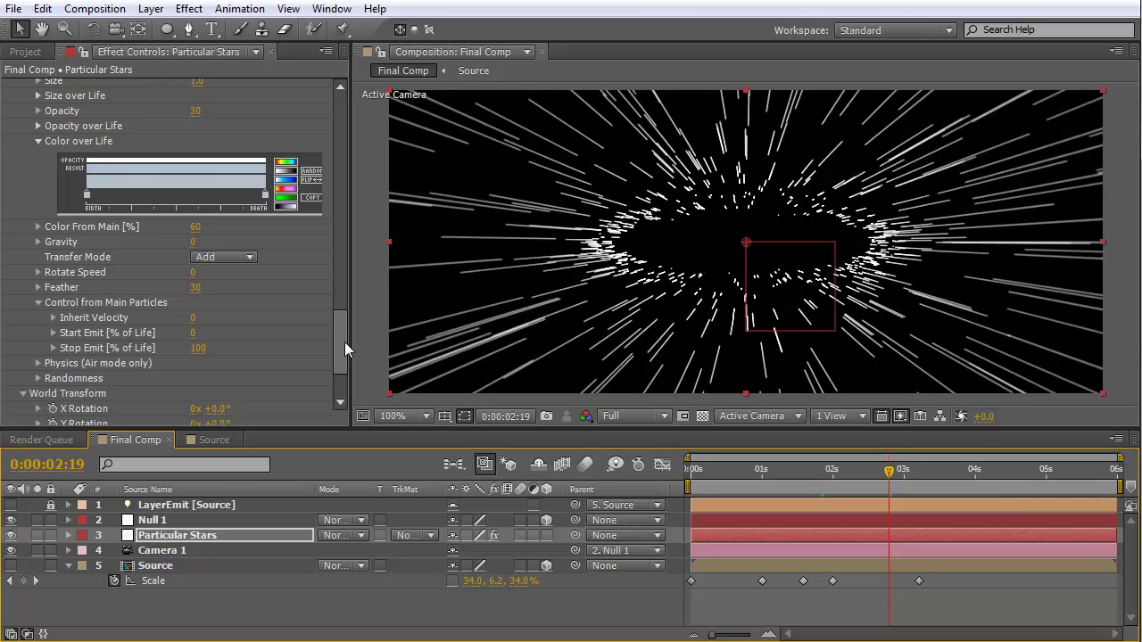
left_click_drag(345, 341, 341, 125)
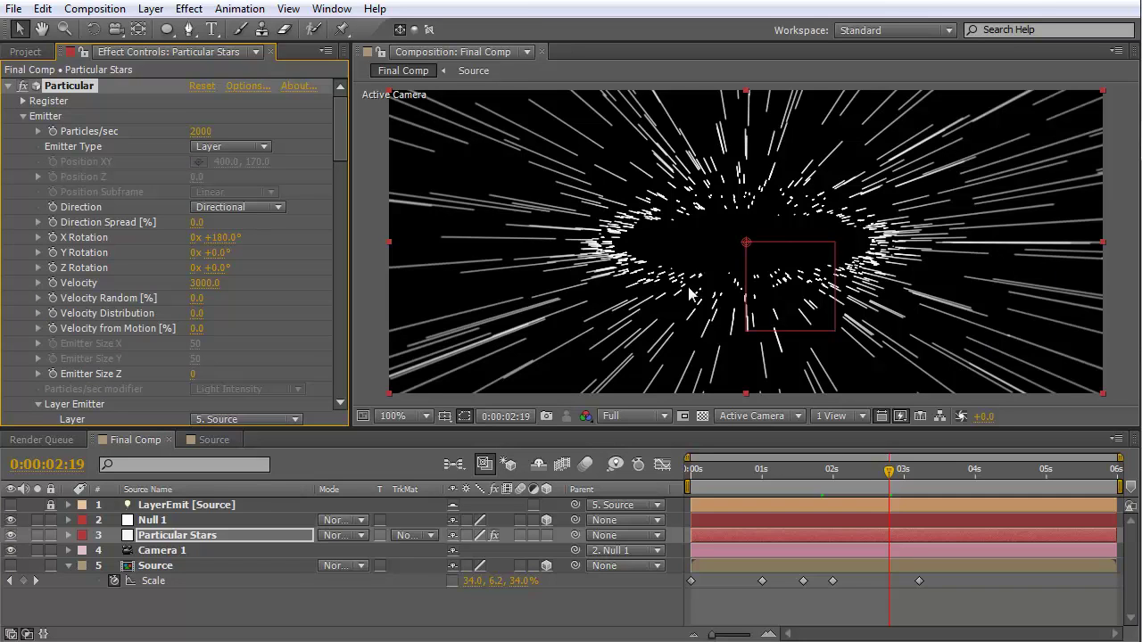
left_click_drag(823, 473, 854, 477)
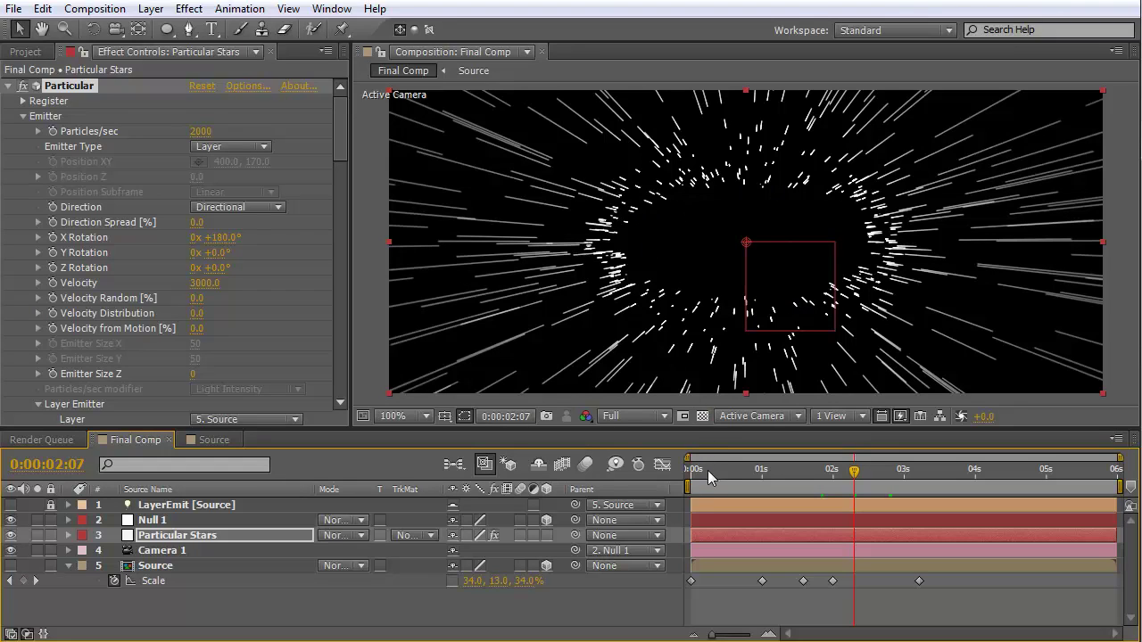
left_click_drag(708, 477, 689, 477)
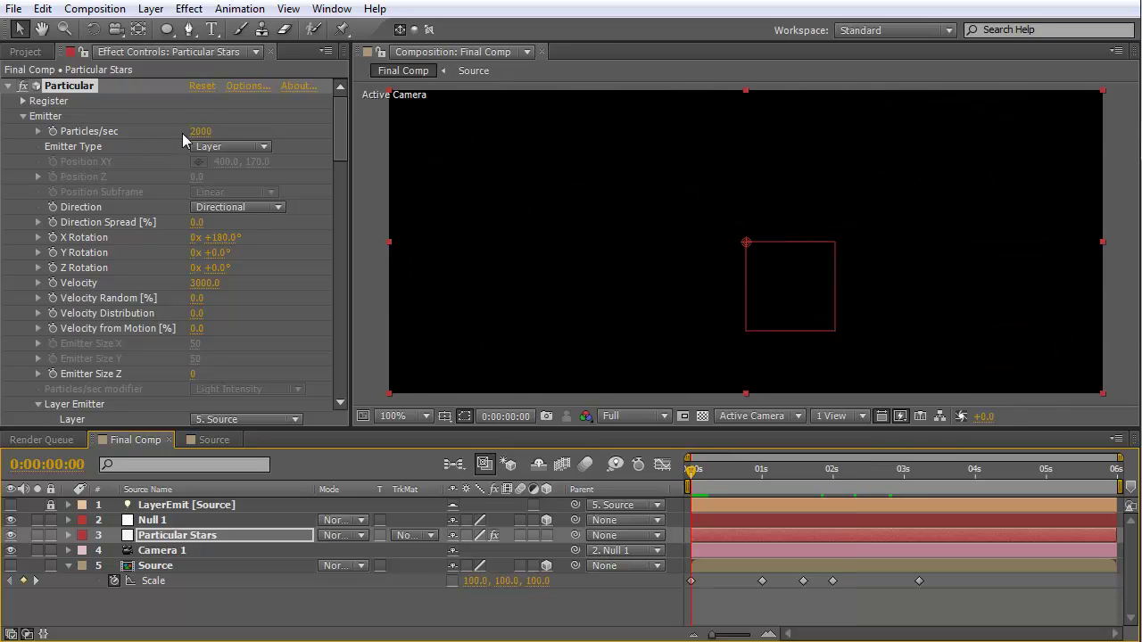
left_click(200, 131)
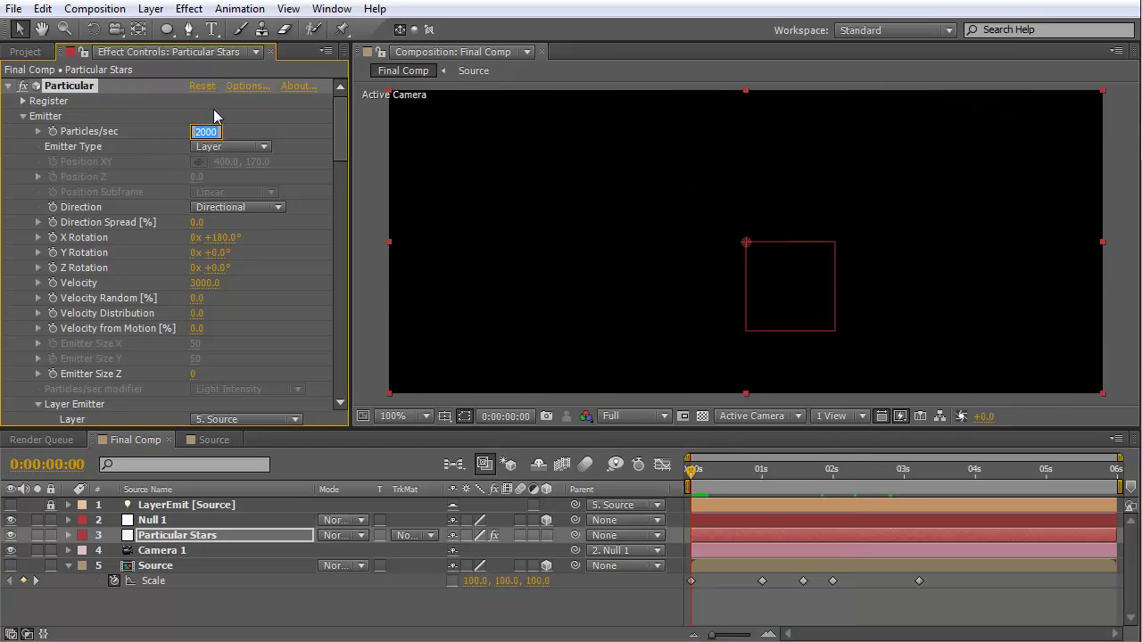
type("900")
key("Return")
Step: Reveal the Particular Stars layer's keyframes and add a Particles/sec keyframe holding 9000 at 0:00:02:07
left_click(837, 471)
key("Page_Down")
key("Page_Down")
key("Page_Down")
key("Page_Down")
key("Page_Down")
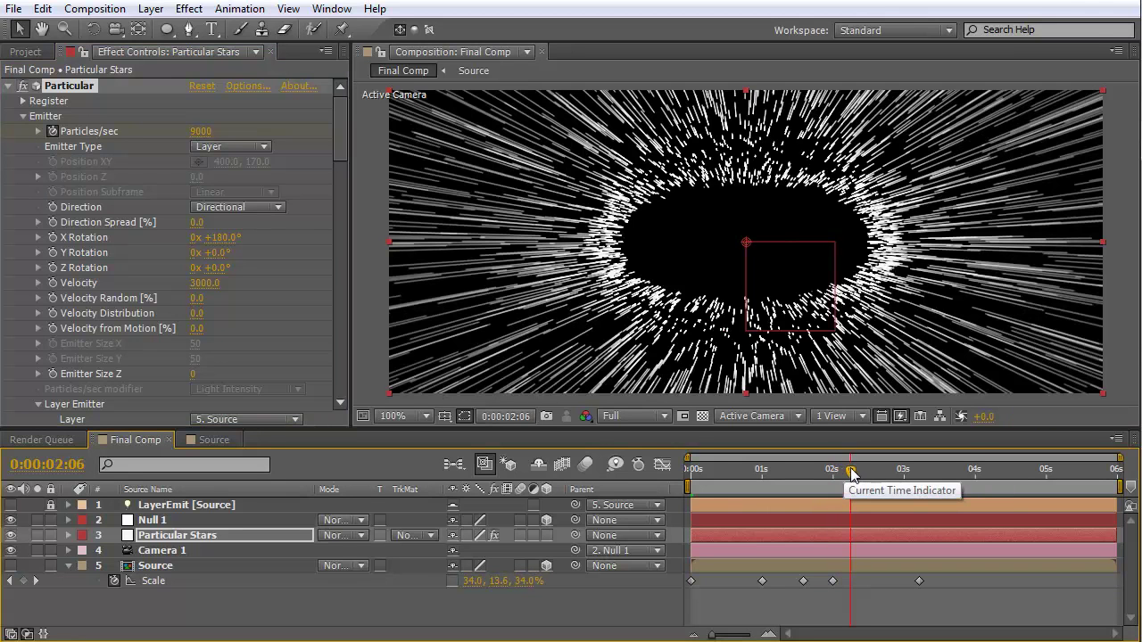
left_click(854, 473)
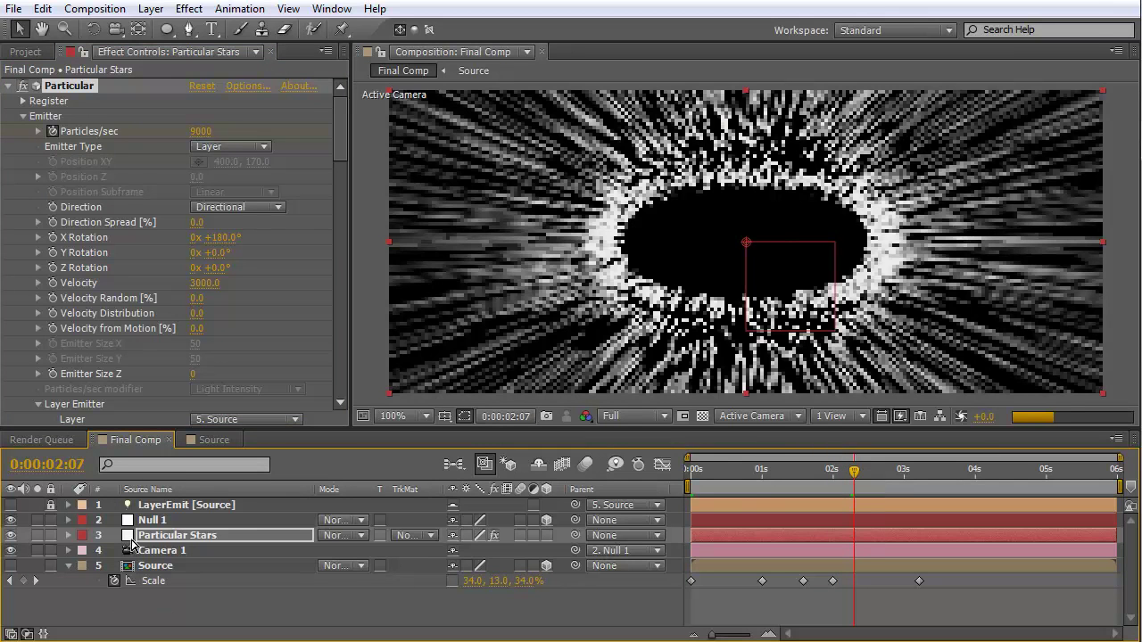
key("u")
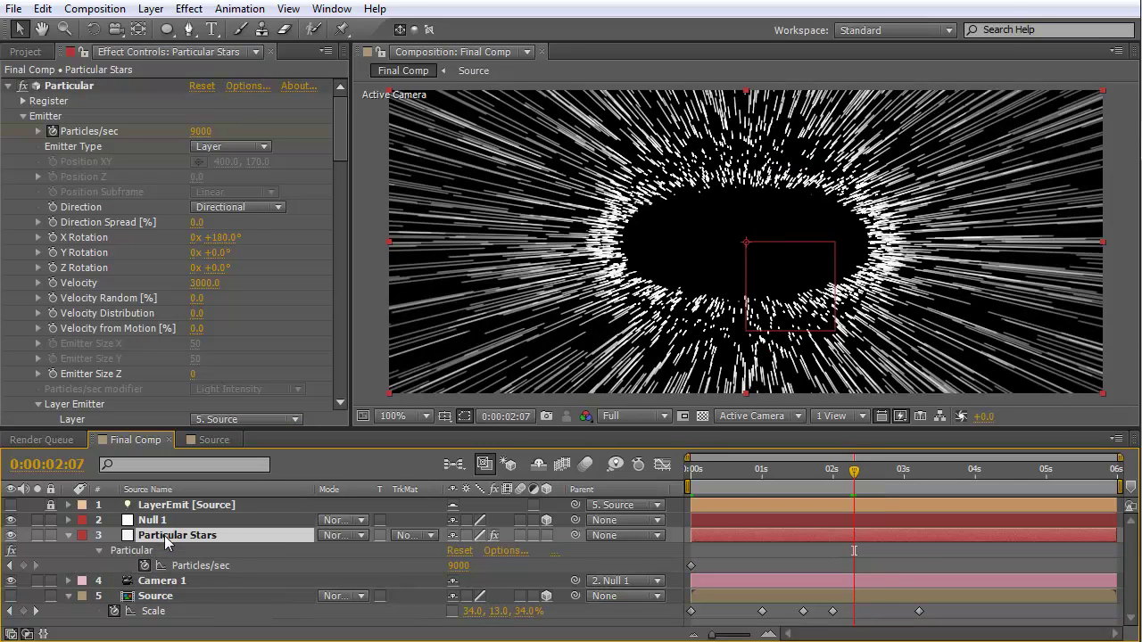
left_click(24, 568)
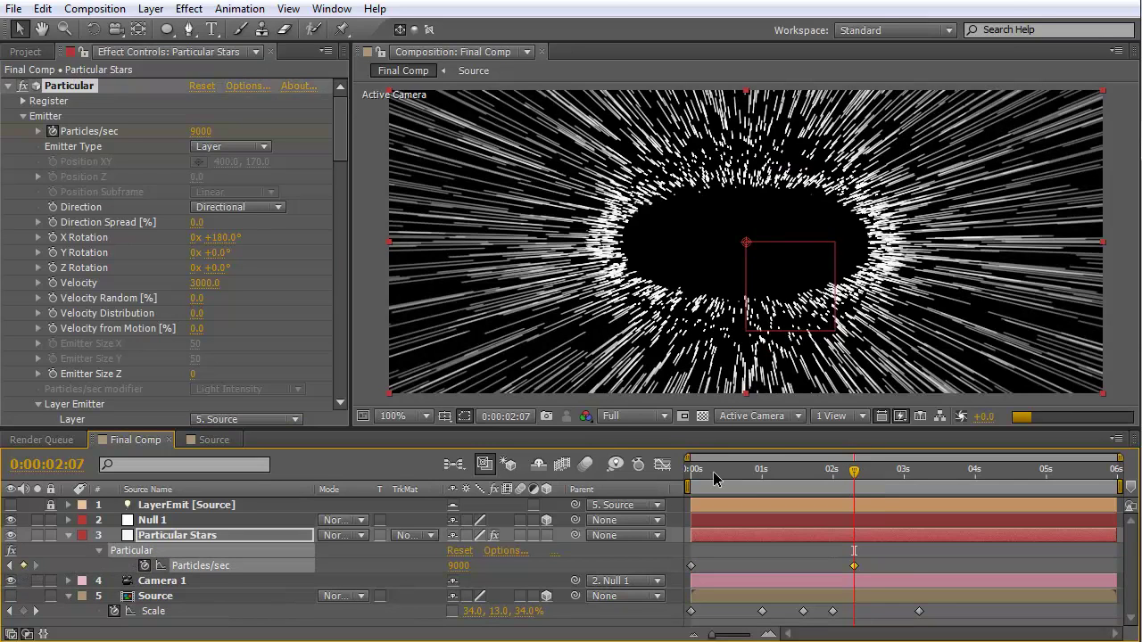
Step: Keyframe Particles/sec at 18000 at 0:00:02:23, where the tunnel is nearly closed
left_click_drag(712, 481, 838, 473)
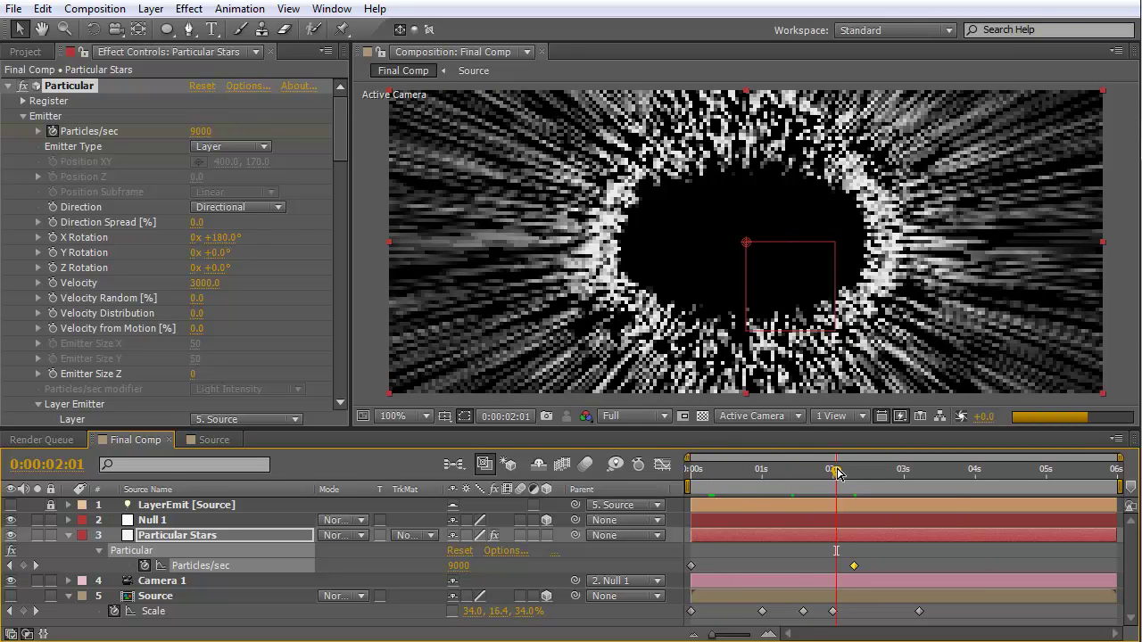
left_click(901, 472)
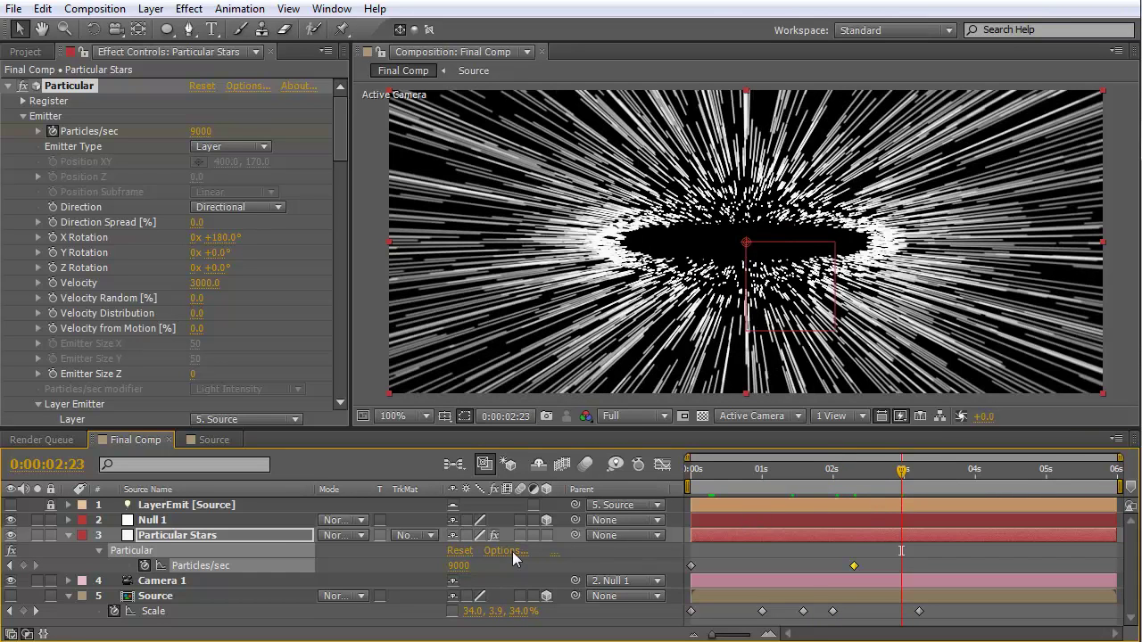
left_click(458, 565)
type("18000")
key("Return")
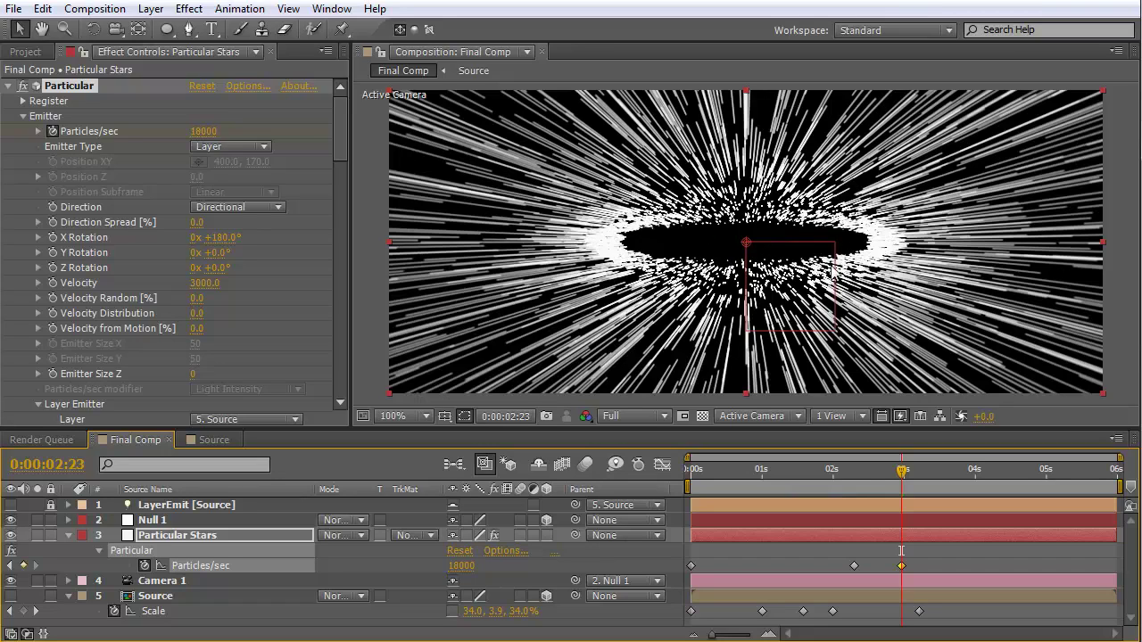
Step: Keyframe Particles/sec at 0 at 0:00:03:09 to stop the star emission
left_click(925, 472)
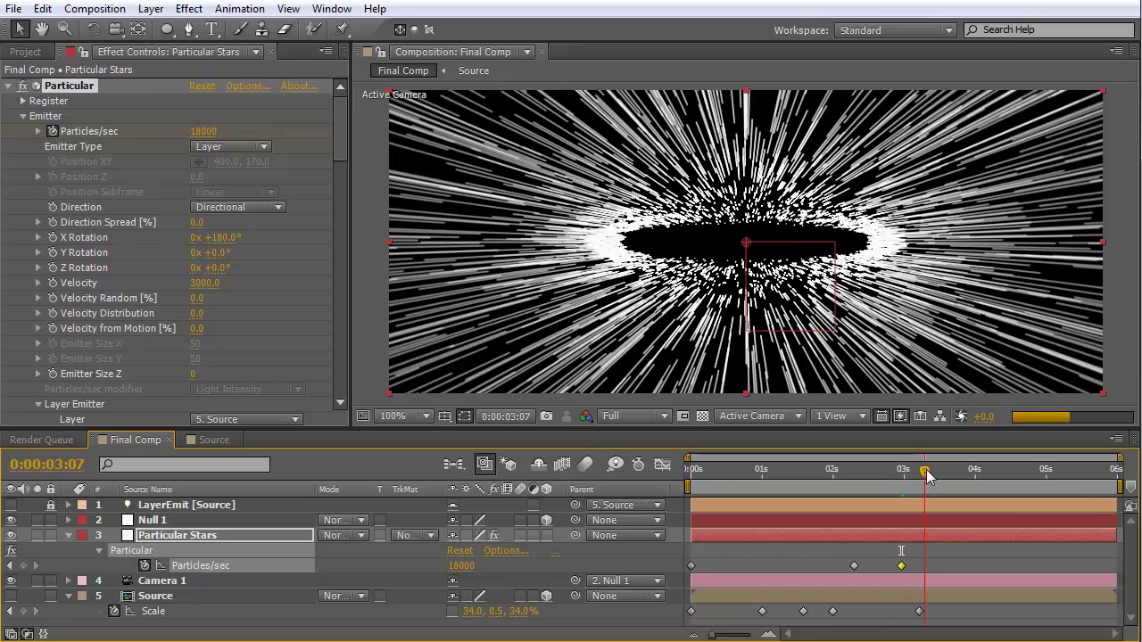
left_click(931, 471)
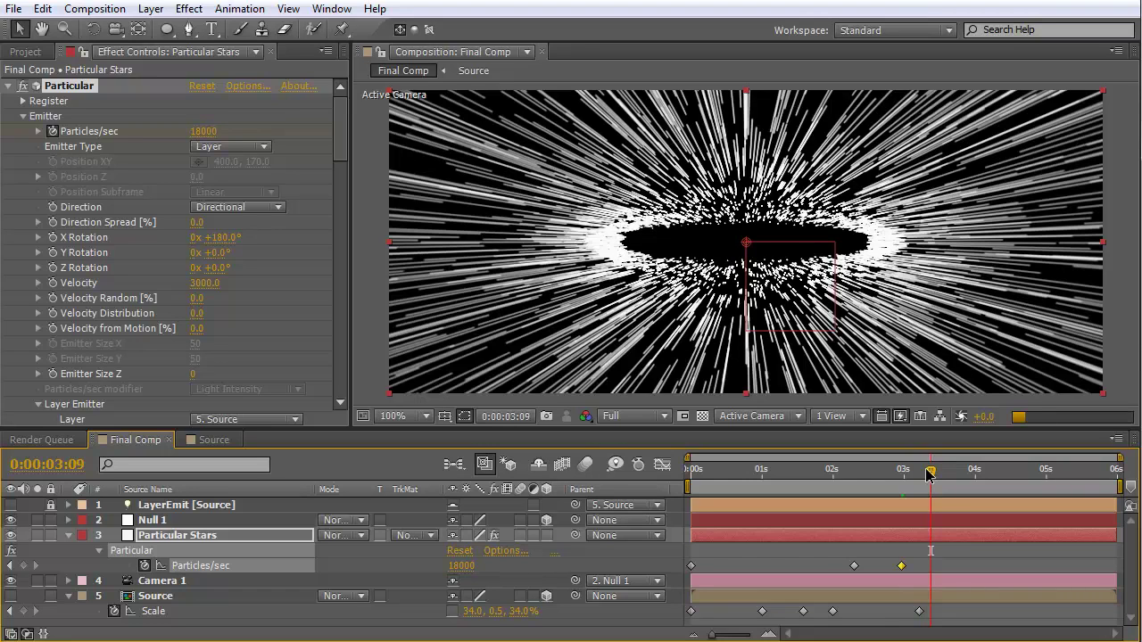
left_click(461, 568)
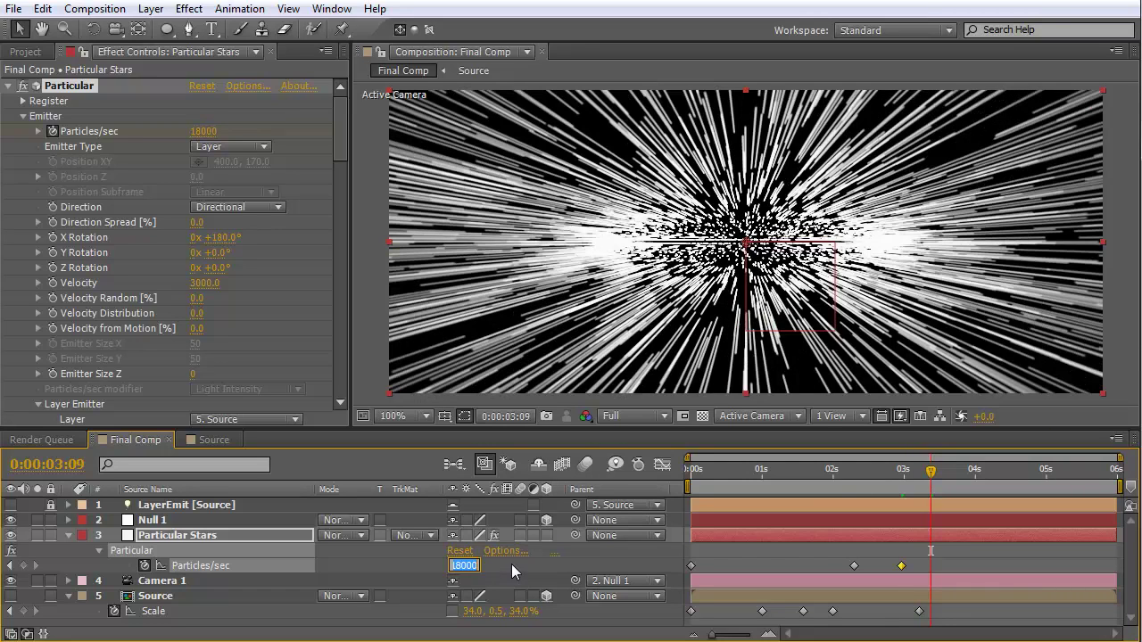
type("0")
key("Return")
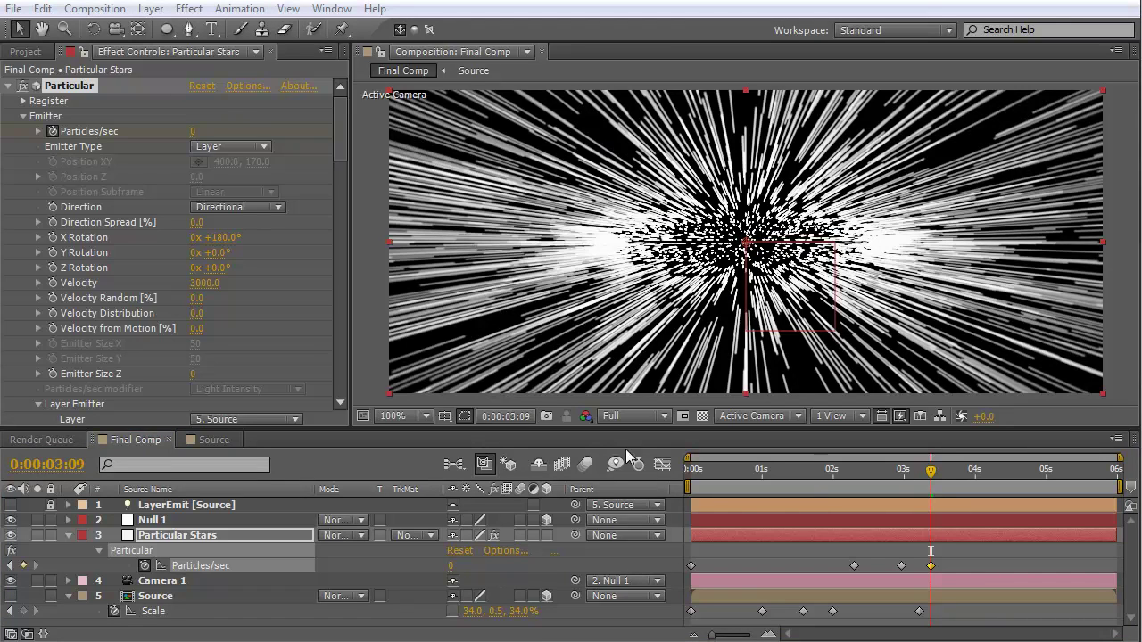
Step: Start keyframing the Emitter's Direction Spread at 0% at 0:00:03:00, just before the tunnel closes
left_click(896, 473)
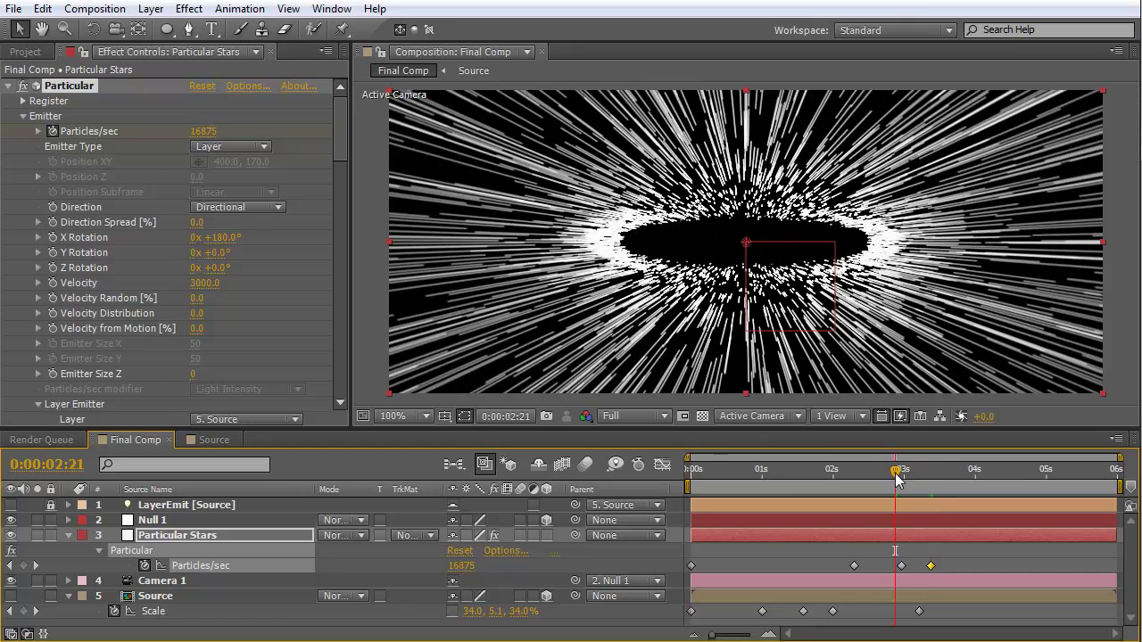
left_click(898, 478)
left_click(905, 475)
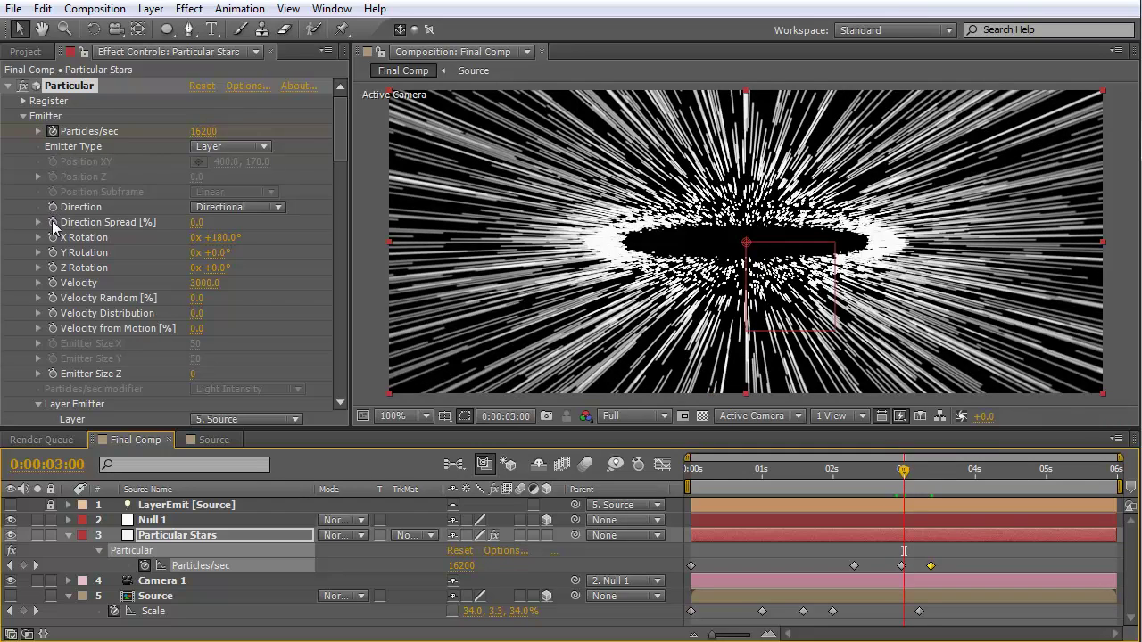
left_click(67, 233)
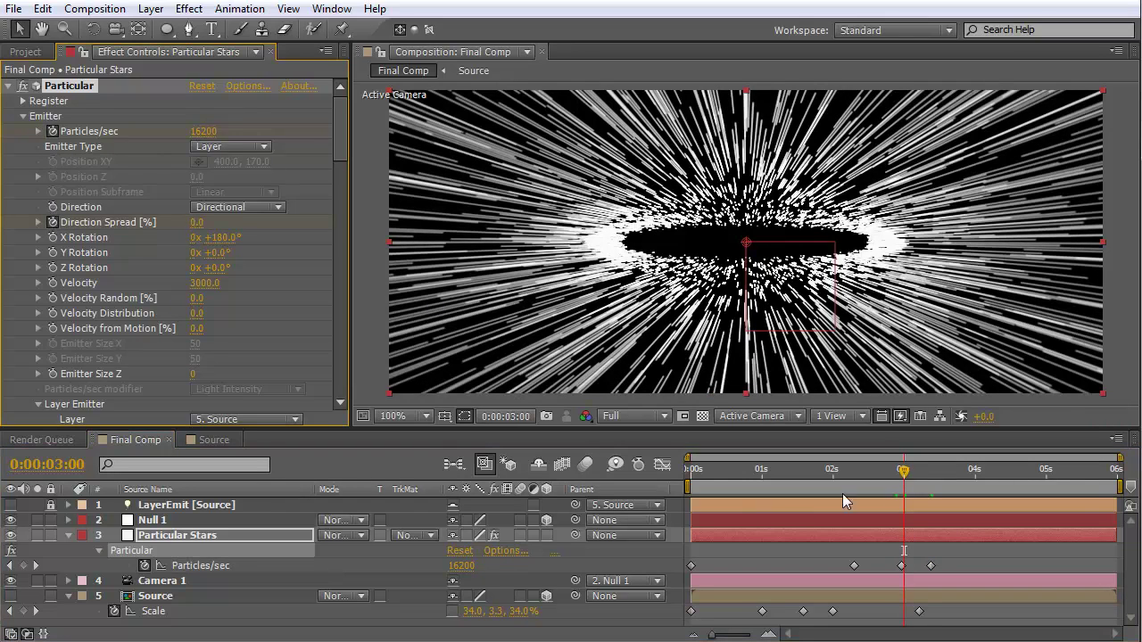
Step: Keyframe Direction Spread at 15% at 0:00:03:08
left_click(930, 472)
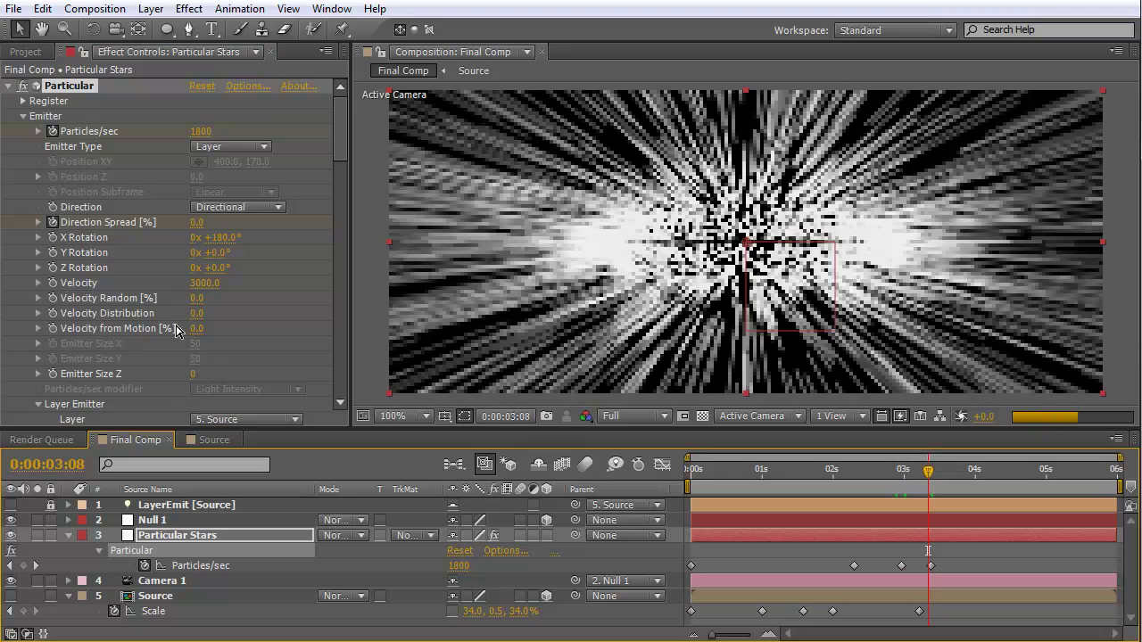
left_click(198, 223)
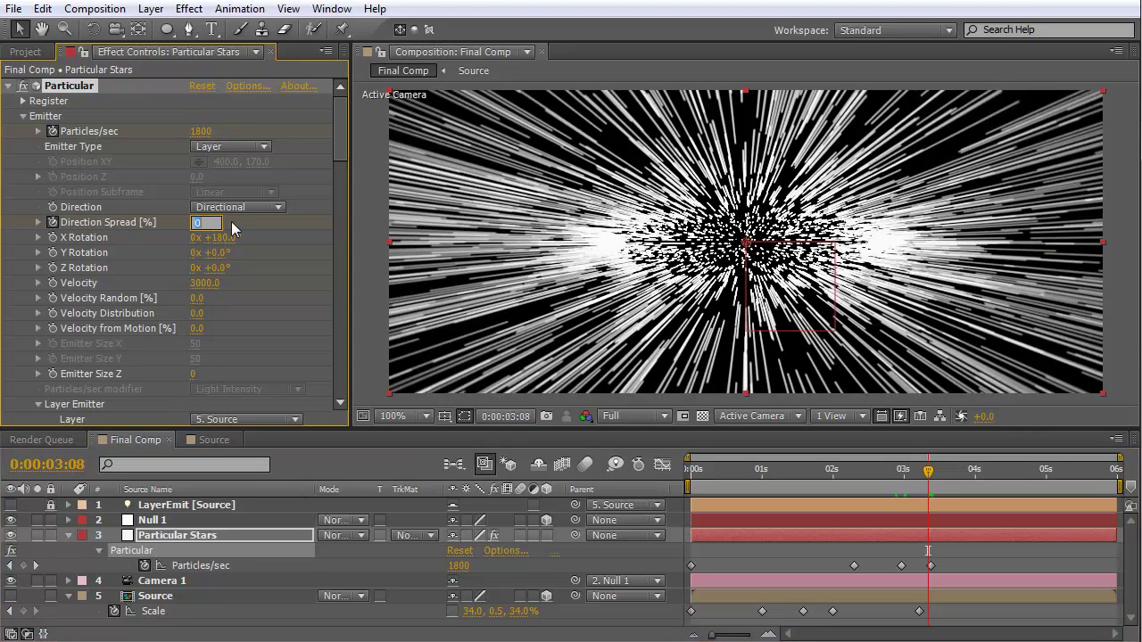
type("15")
key("Return")
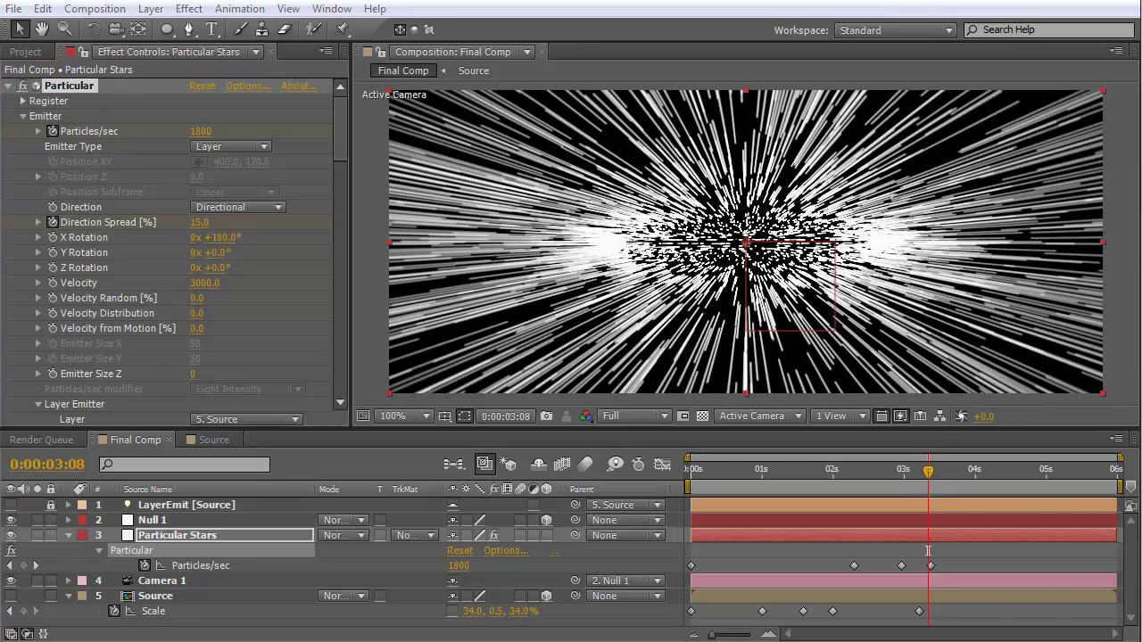
Step: At 0:00:04:00, thin the star trails by trying an Aux System Size of 0.5 and settling on 0.7
left_click_drag(997, 470, 1027, 476)
left_click(976, 482)
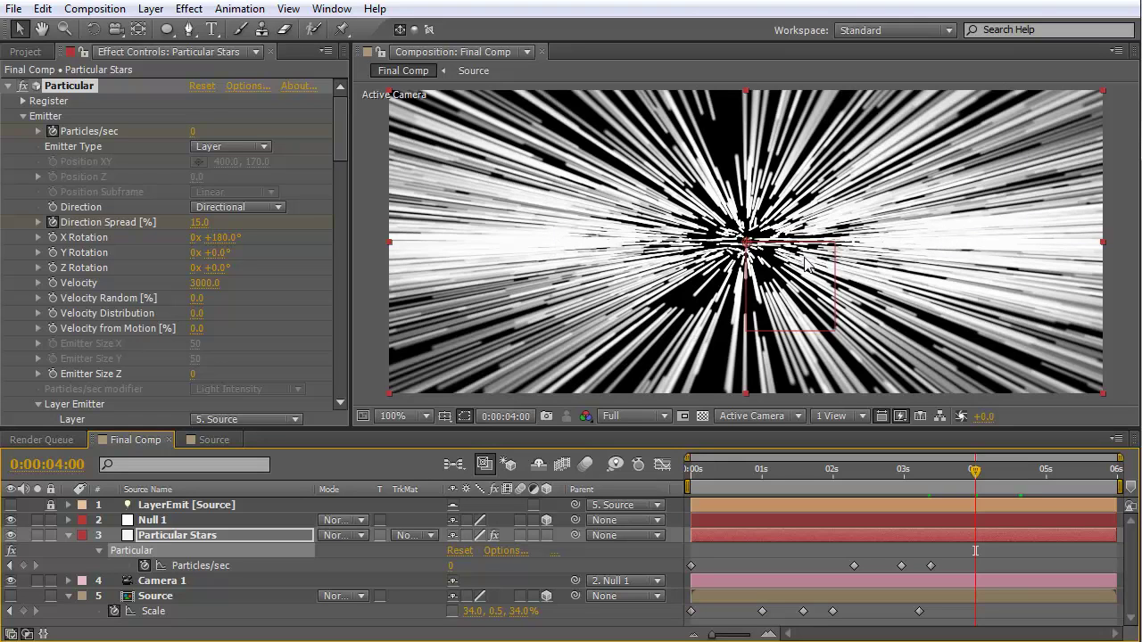
left_click_drag(339, 140, 339, 313)
left_click(195, 259)
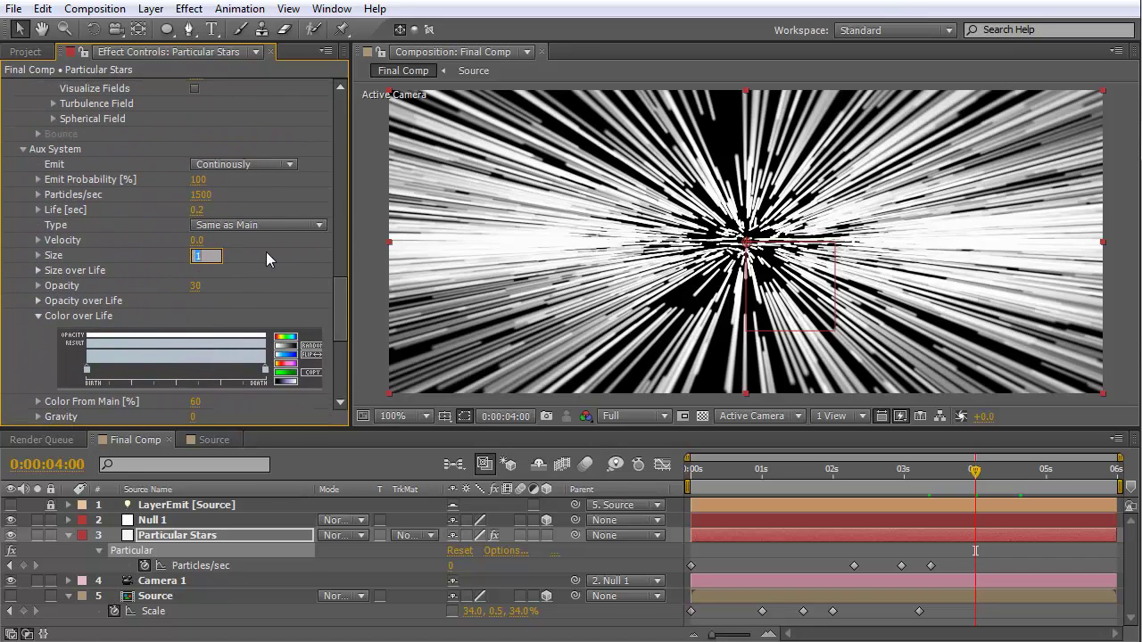
type("0.5")
key("Return")
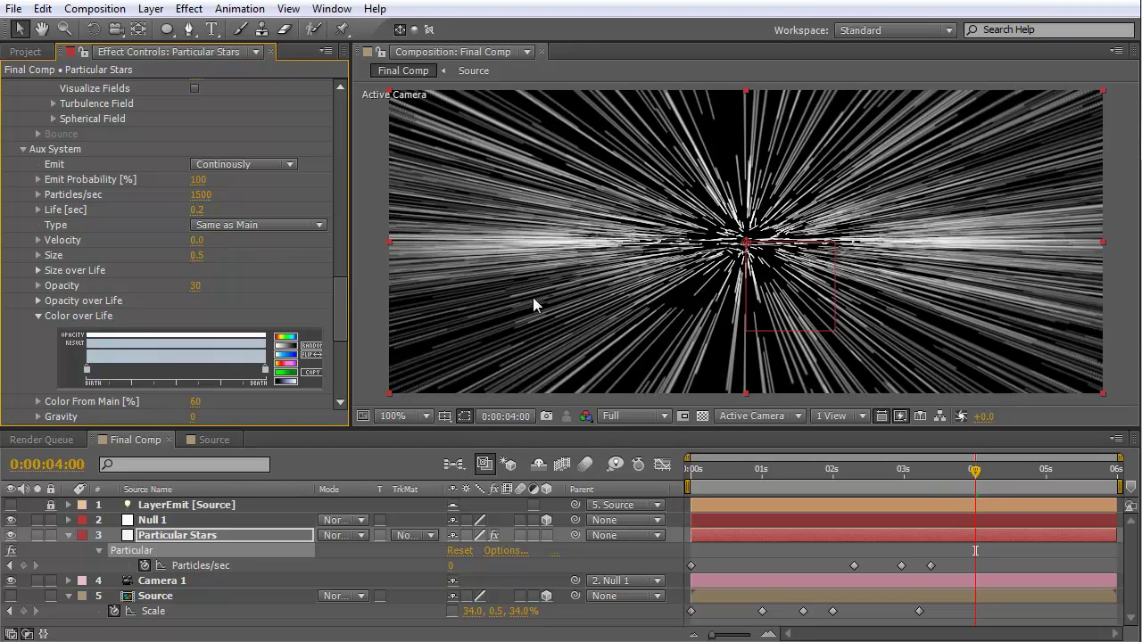
left_click(197, 255)
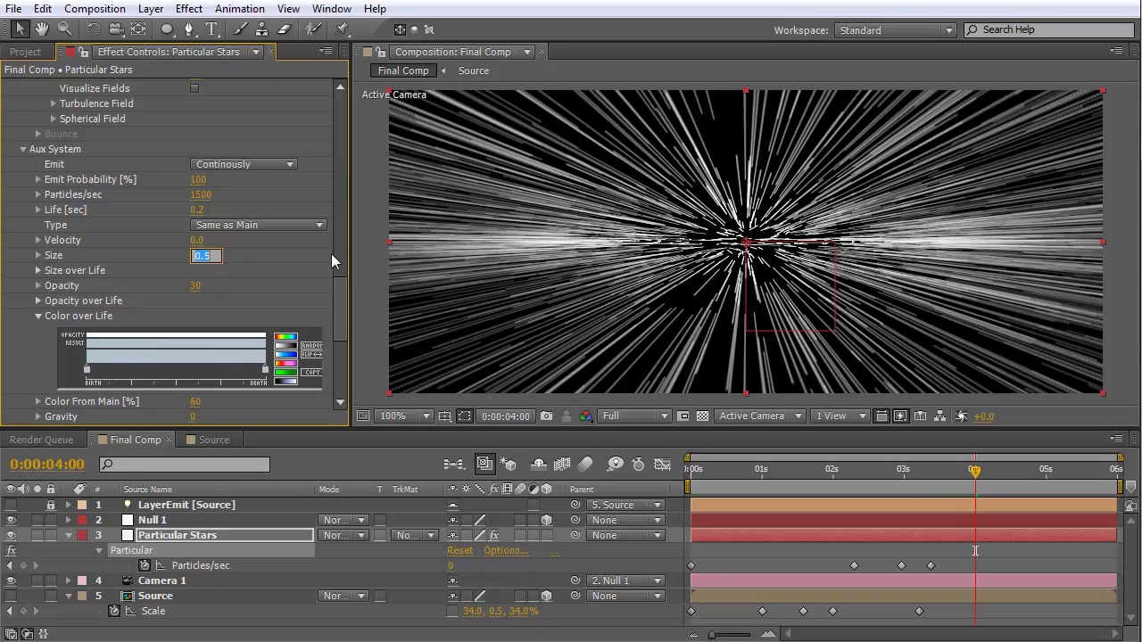
type(".7")
key("Return")
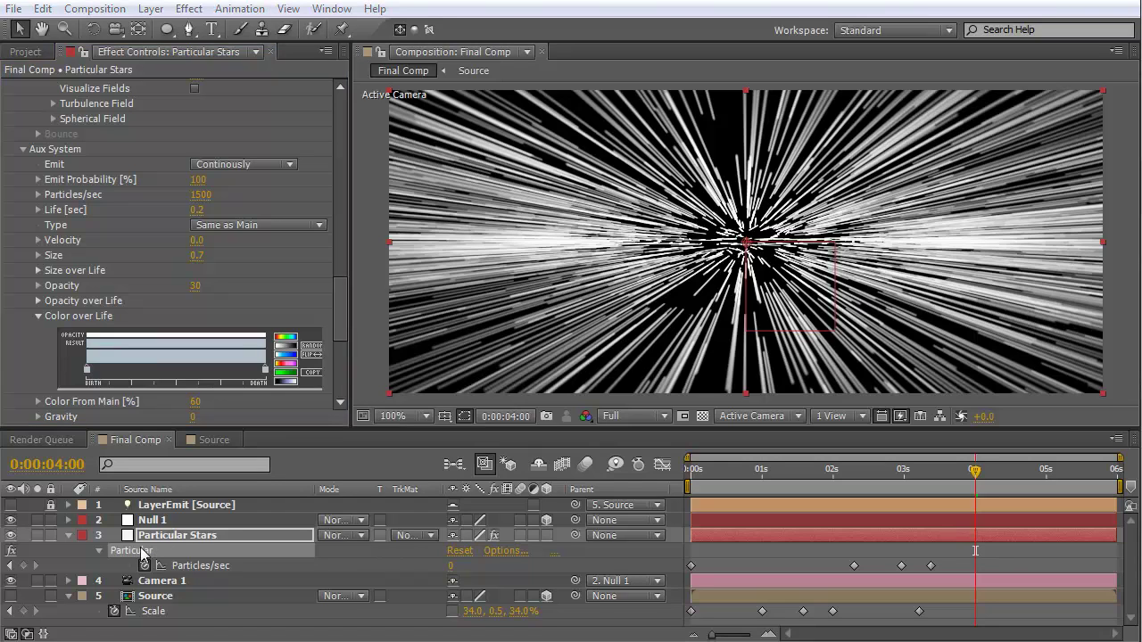
Step: Collapse the Particular Stars and Source layers and add a new adjustment layer above all layers in Final Comp
left_click(68, 536)
left_click(68, 566)
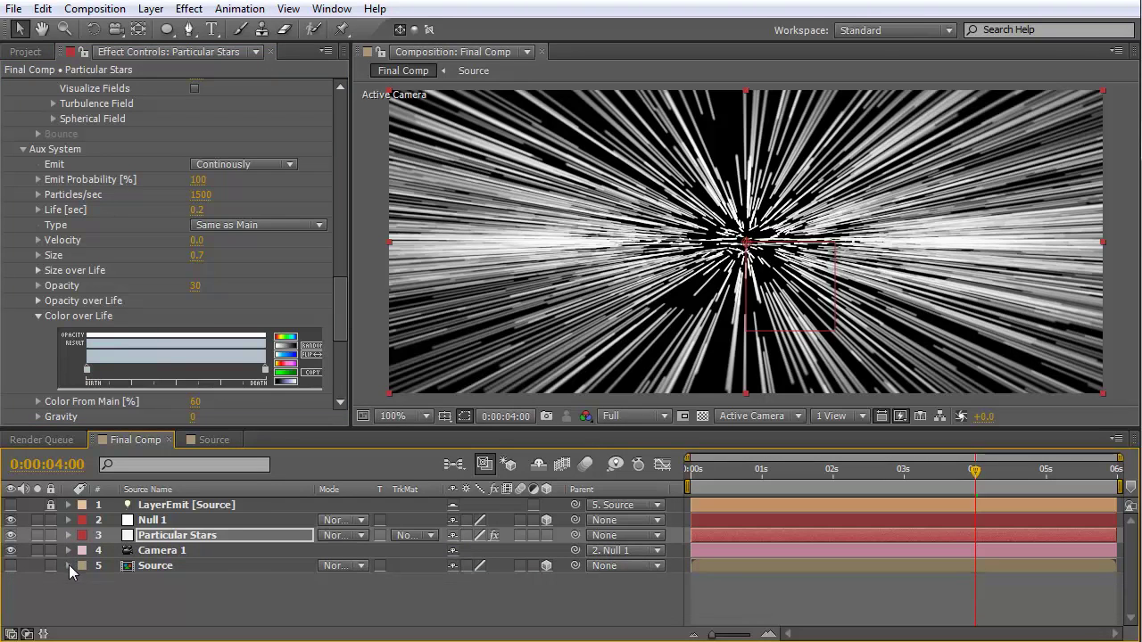
left_click(100, 600)
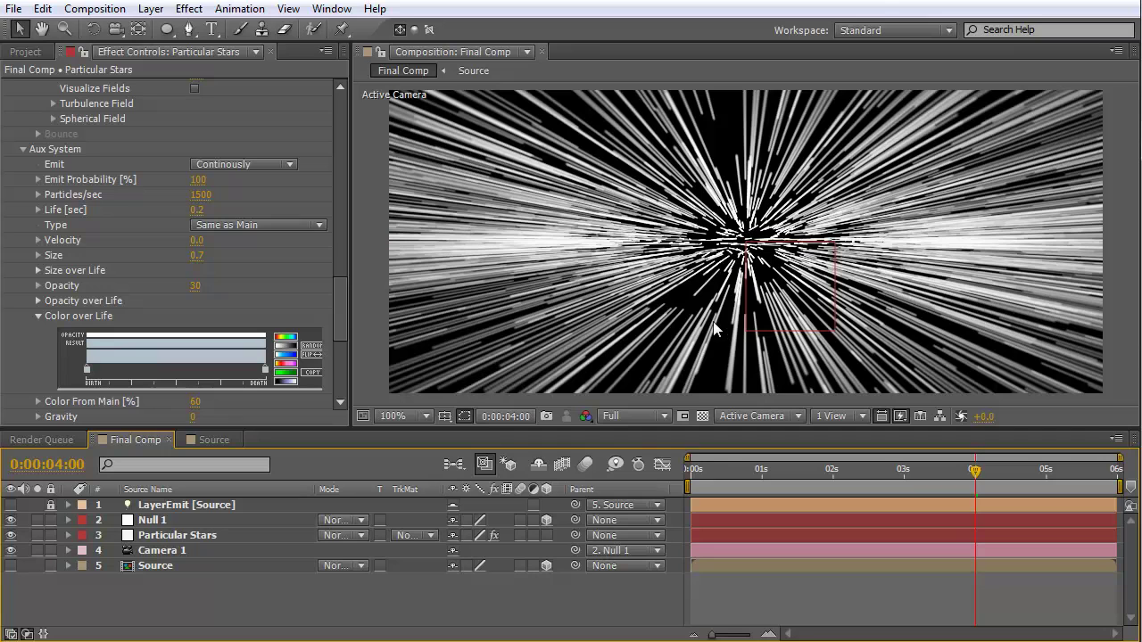
left_click(188, 10)
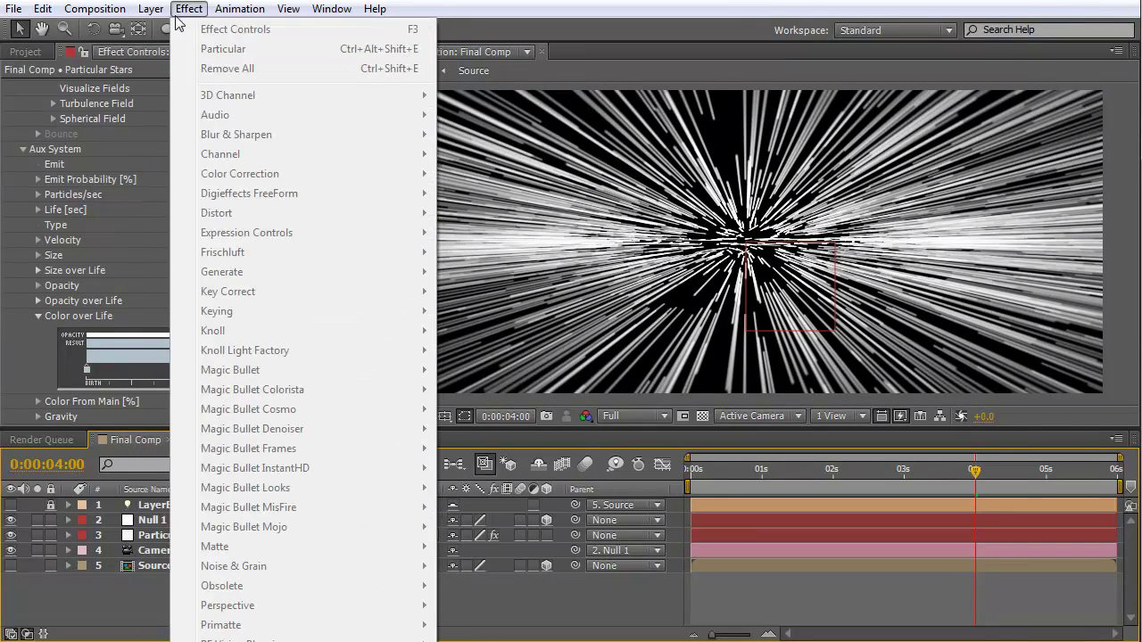
mouse_move(167, 14)
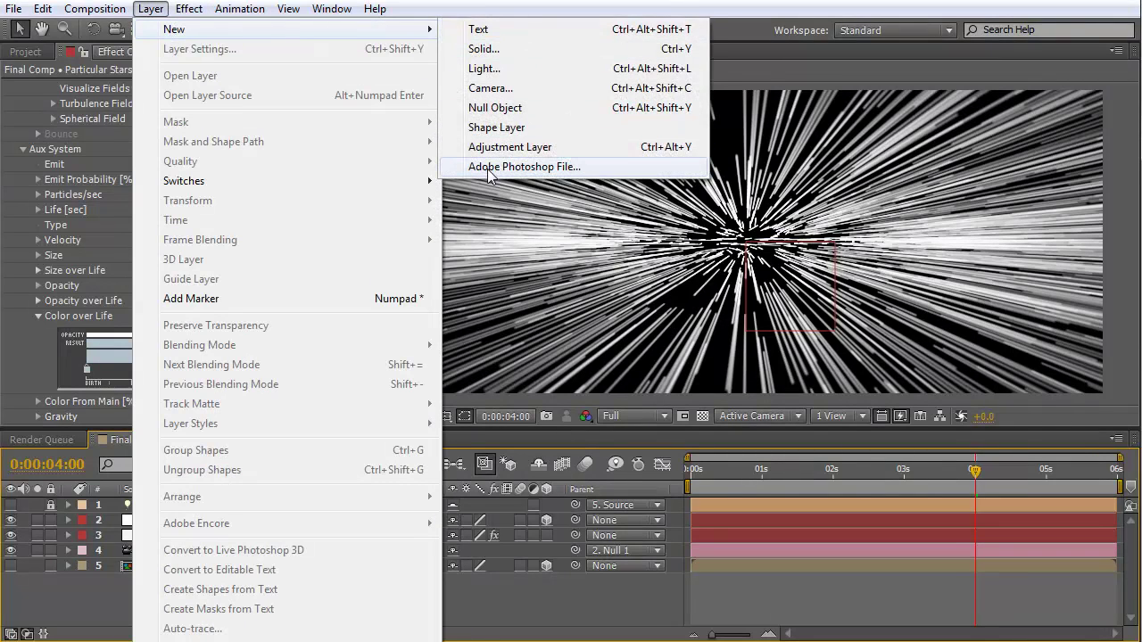
left_click(498, 156)
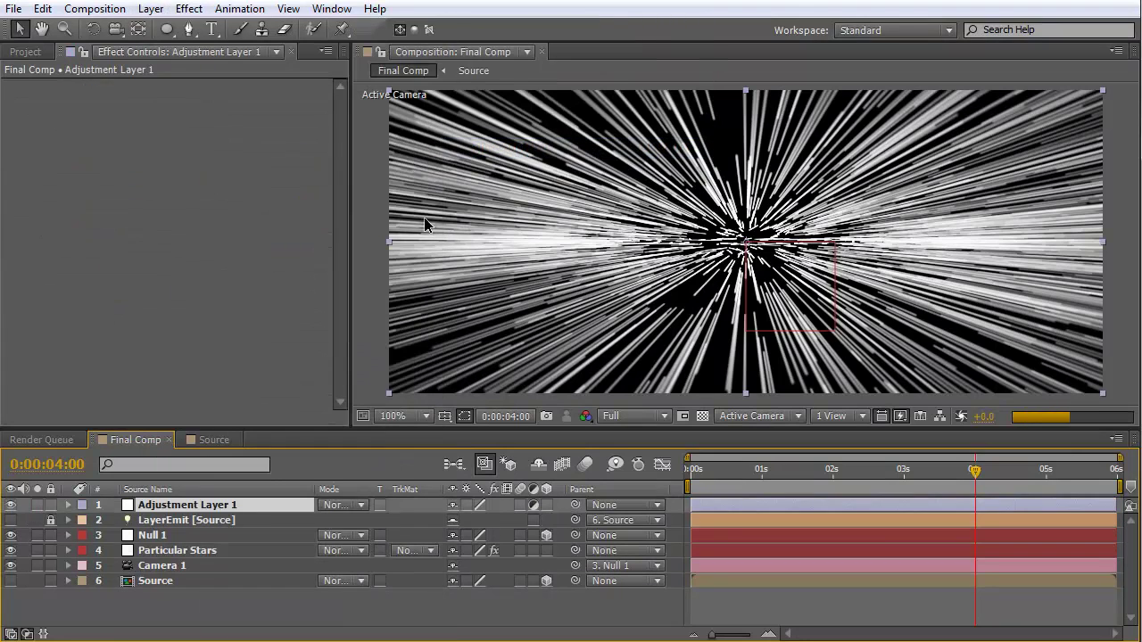
Step: Apply Optics Compensation to the adjustment layer with Reverse Lens Distortion enabled and Field Of View set to 100
left_click(189, 9)
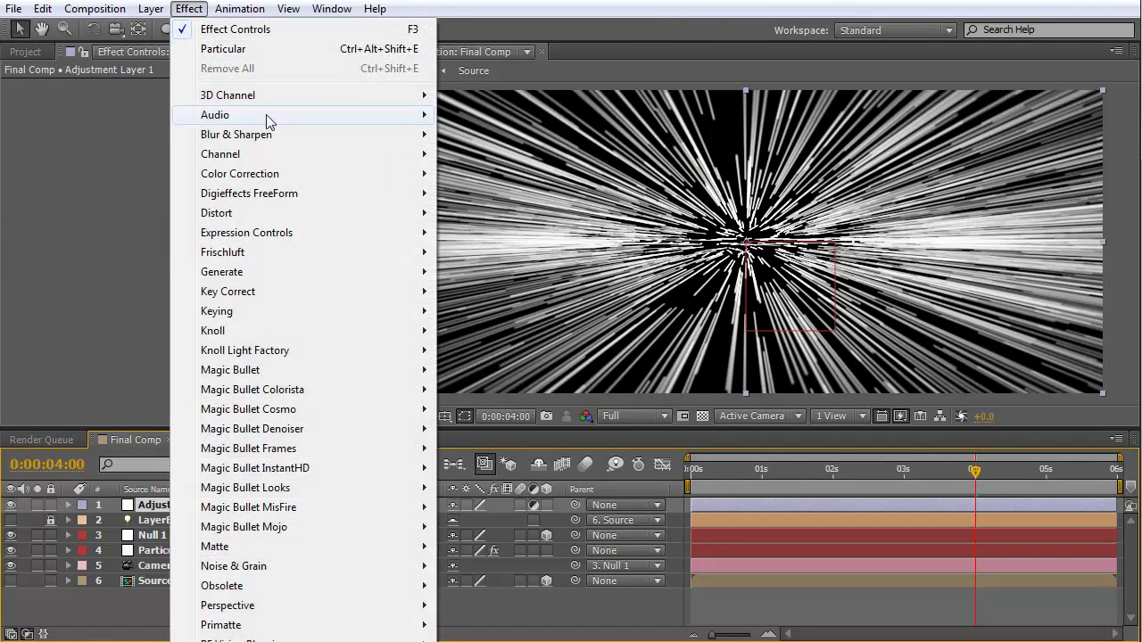
mouse_move(286, 214)
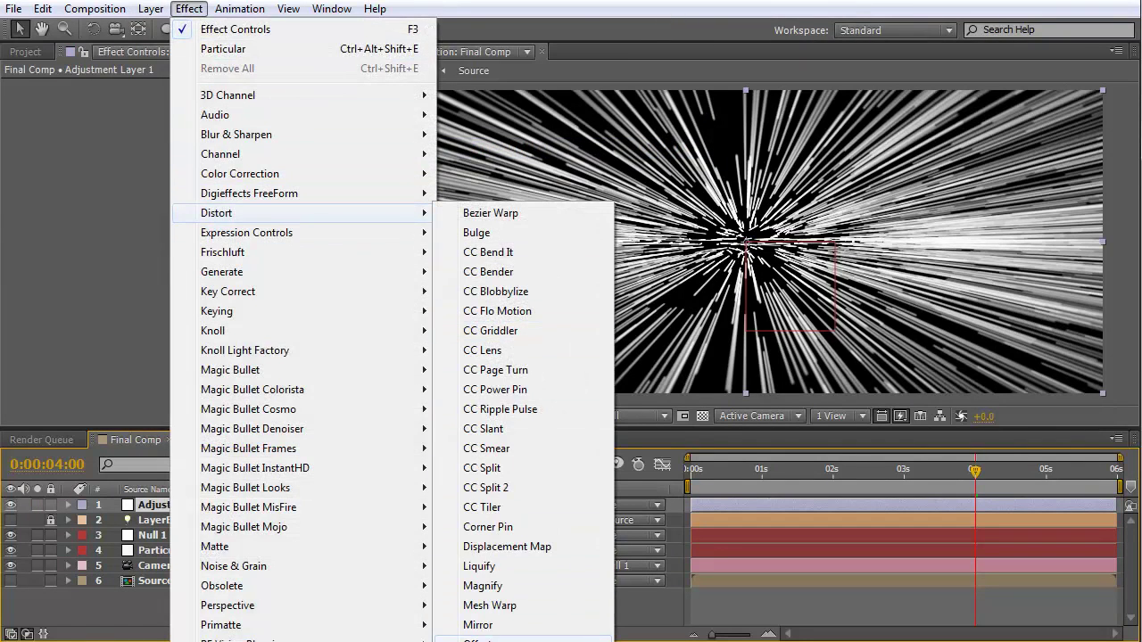
left_click(517, 638)
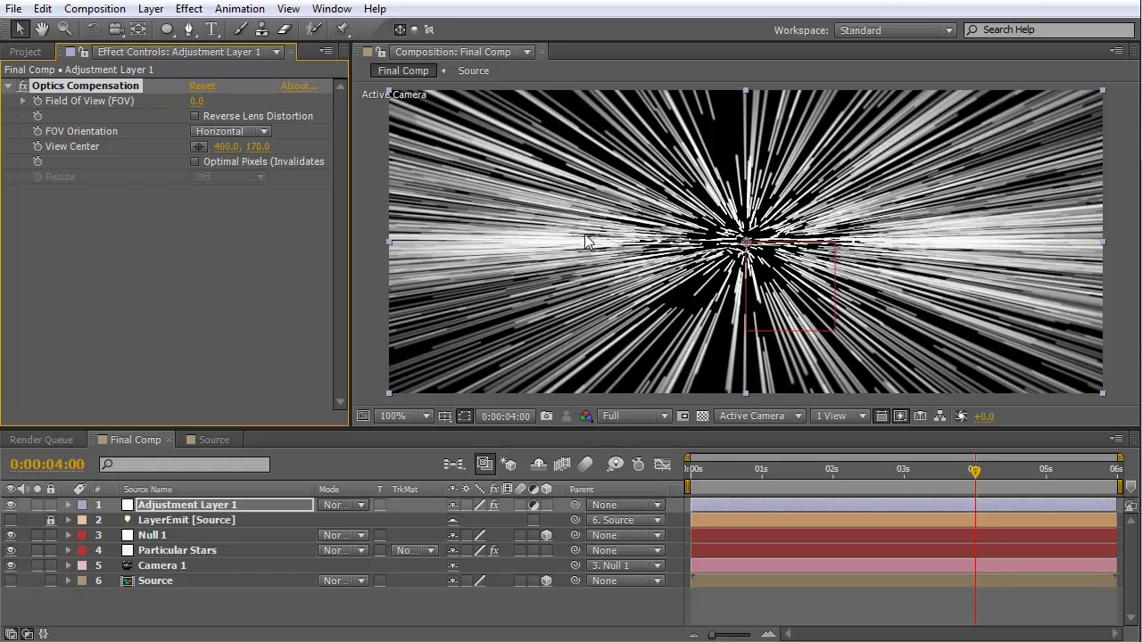
left_click(195, 116)
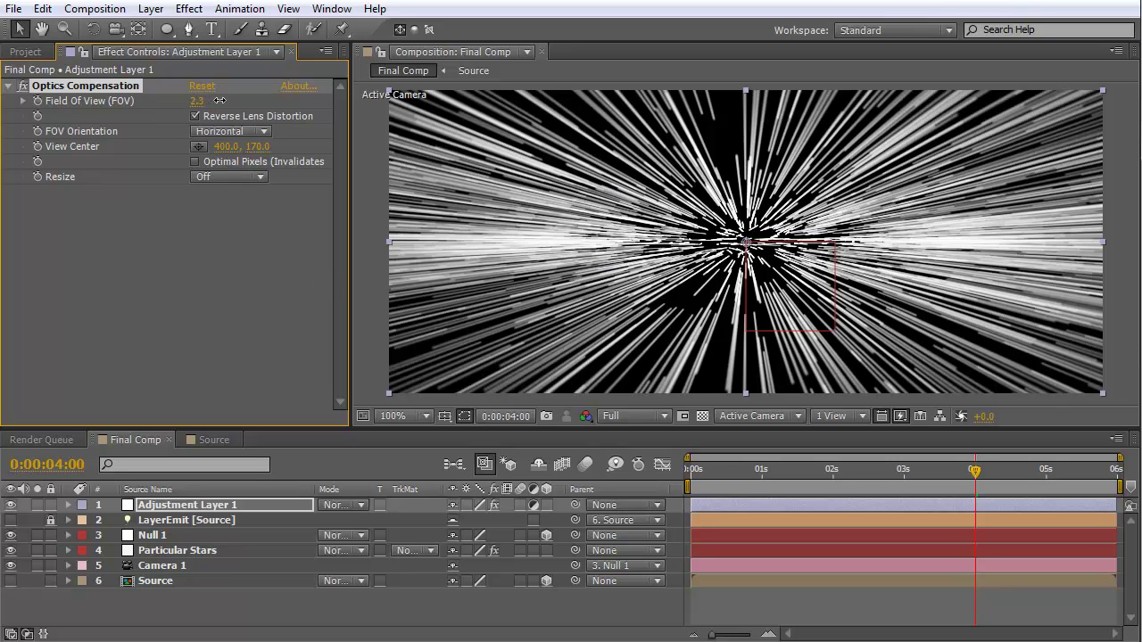
left_click_drag(324, 99, 845, 100)
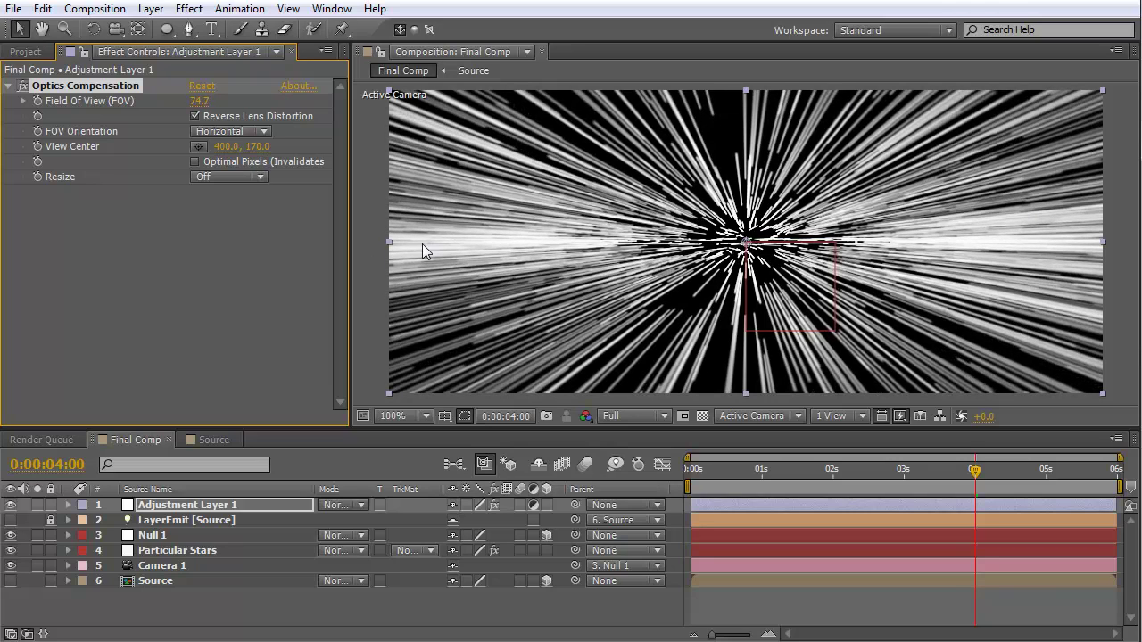
left_click_drag(201, 105, 432, 105)
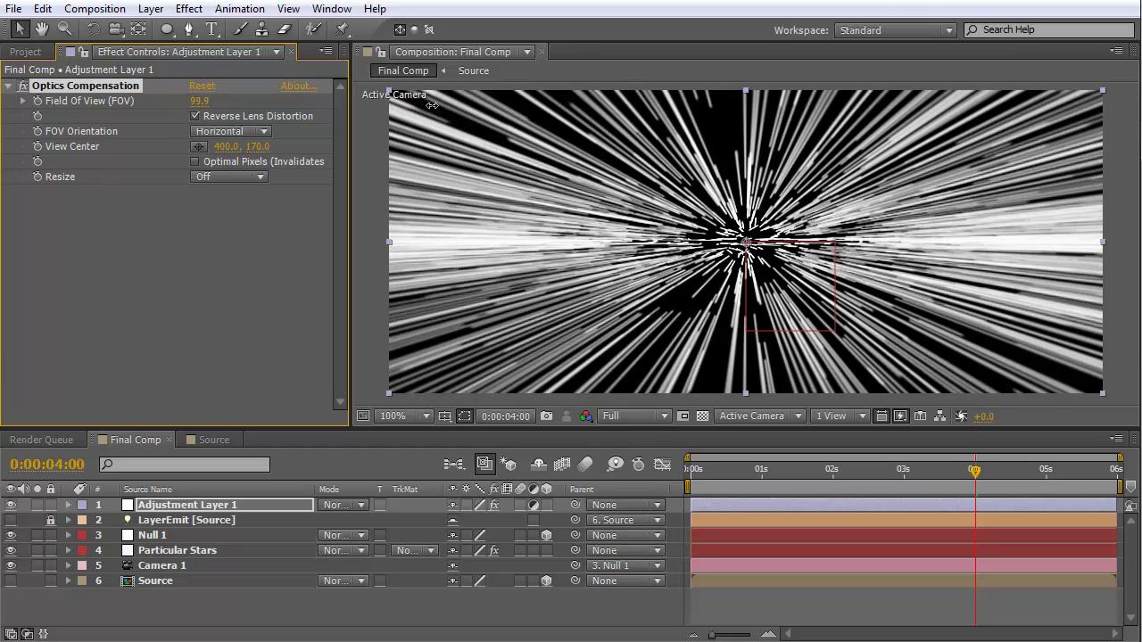
Step: Preview the lens-distorted star tunnel and examine its shape at several times between its start and its closing
left_click(754, 471)
left_click_drag(753, 468, 905, 477)
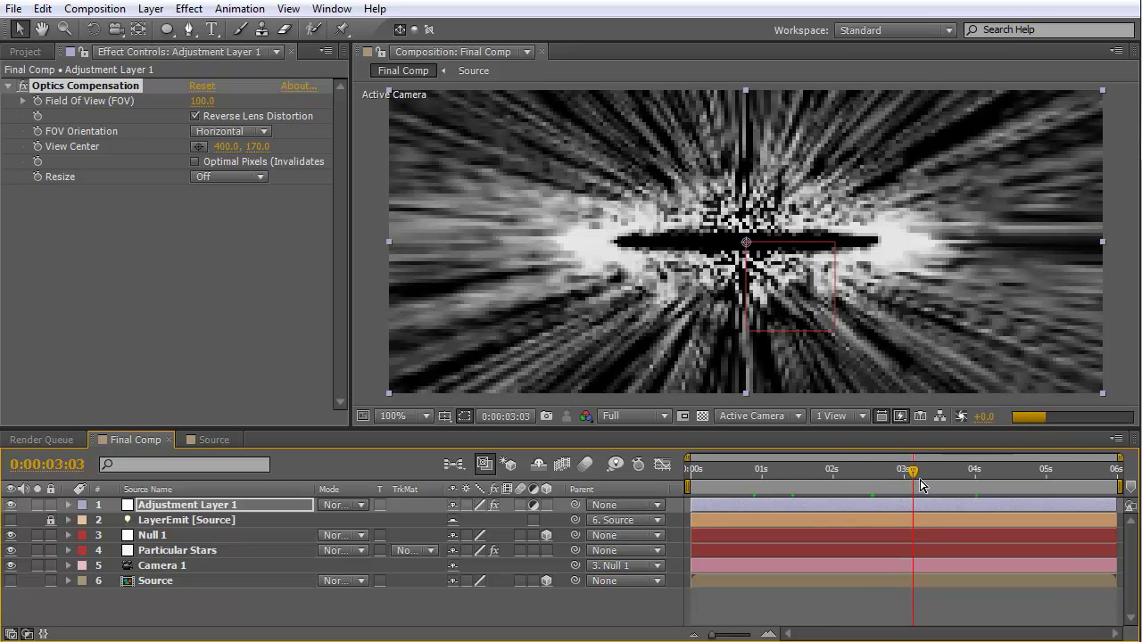
left_click(949, 473)
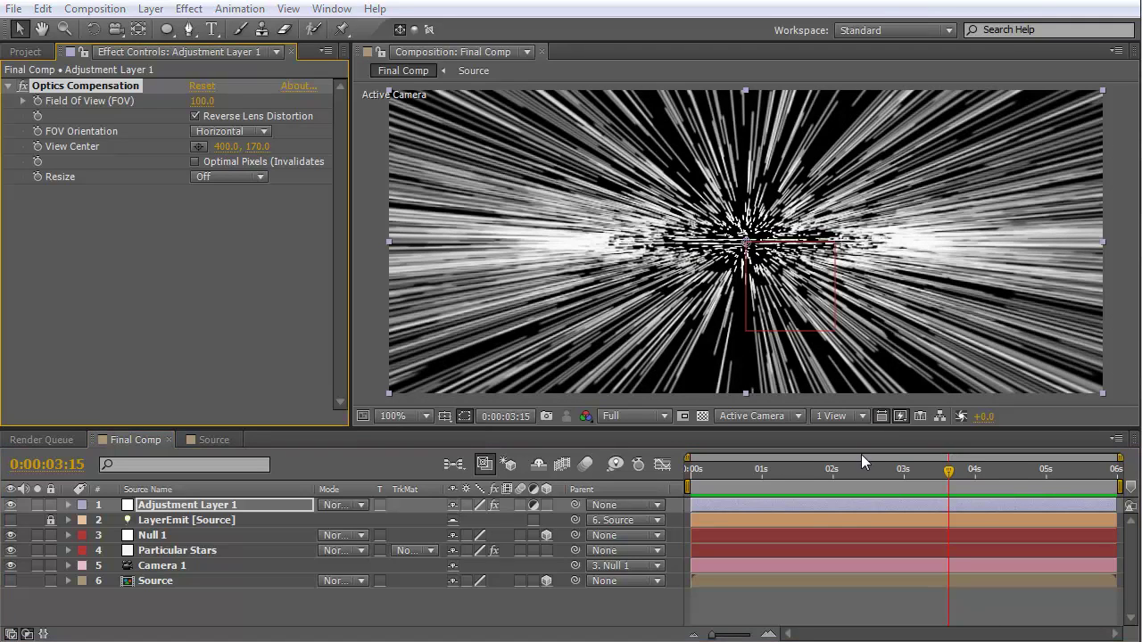
left_click(165, 315)
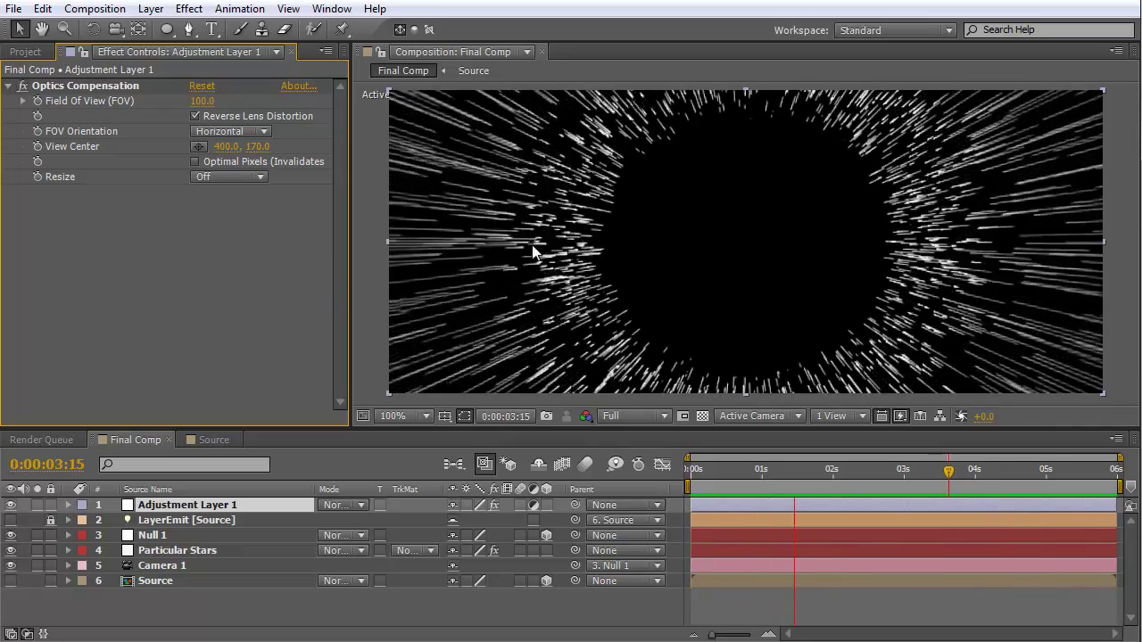
key("space")
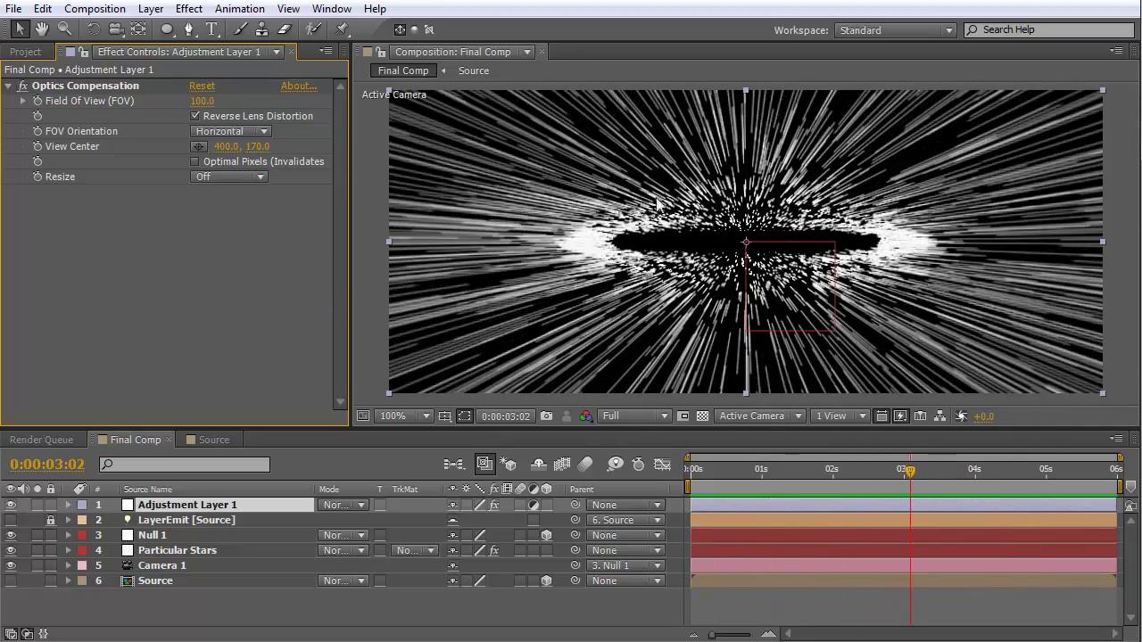
left_click_drag(882, 477, 822, 483)
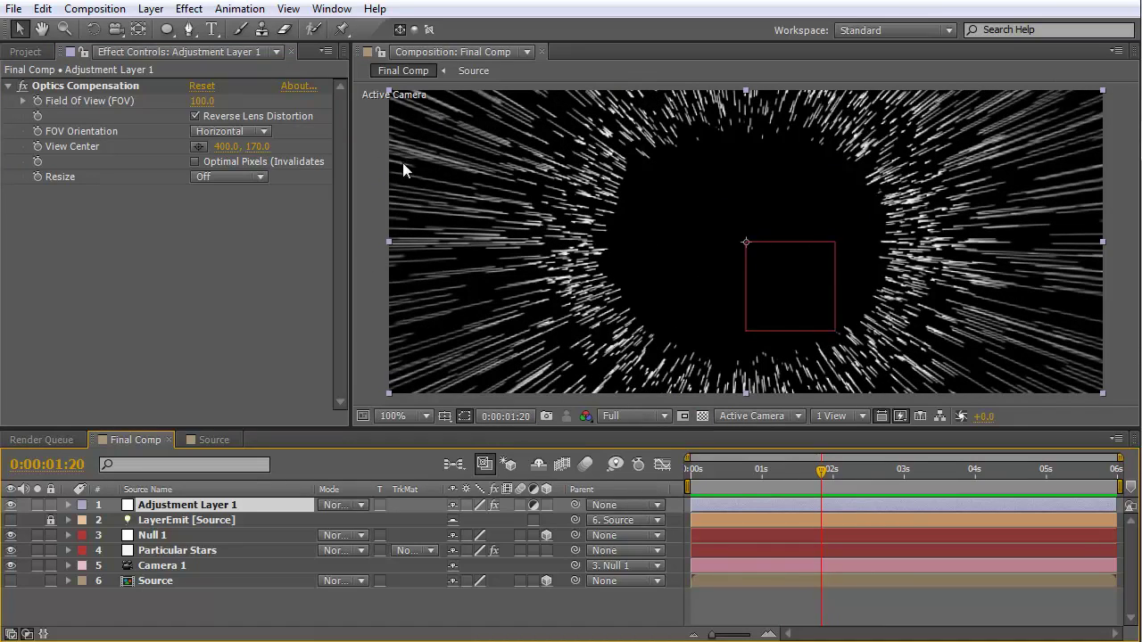
left_click(718, 474)
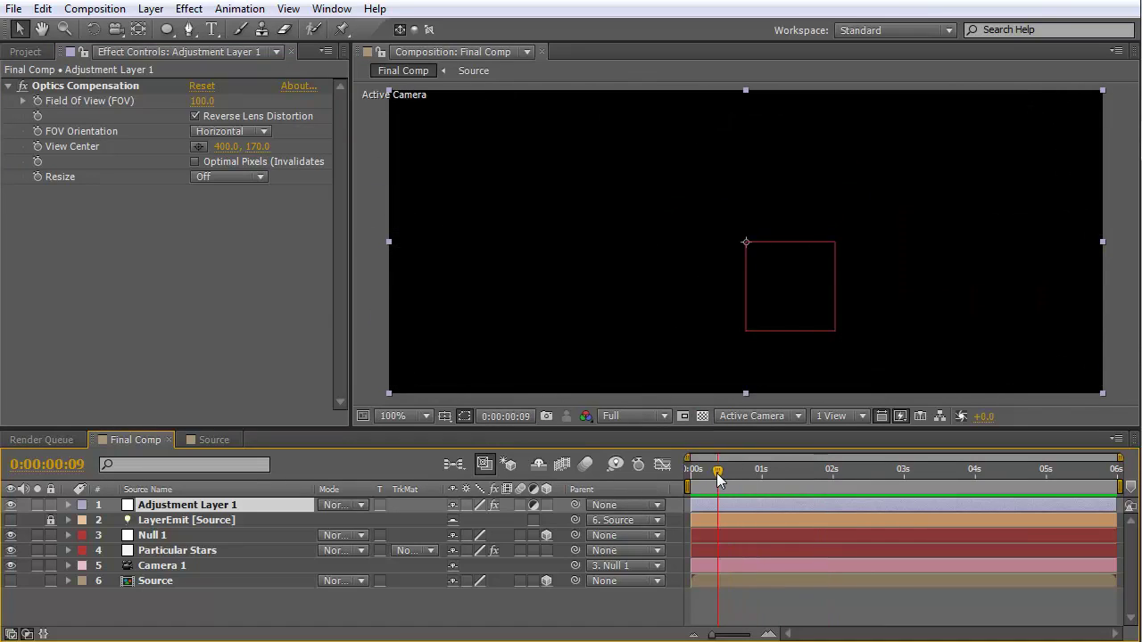
key("space")
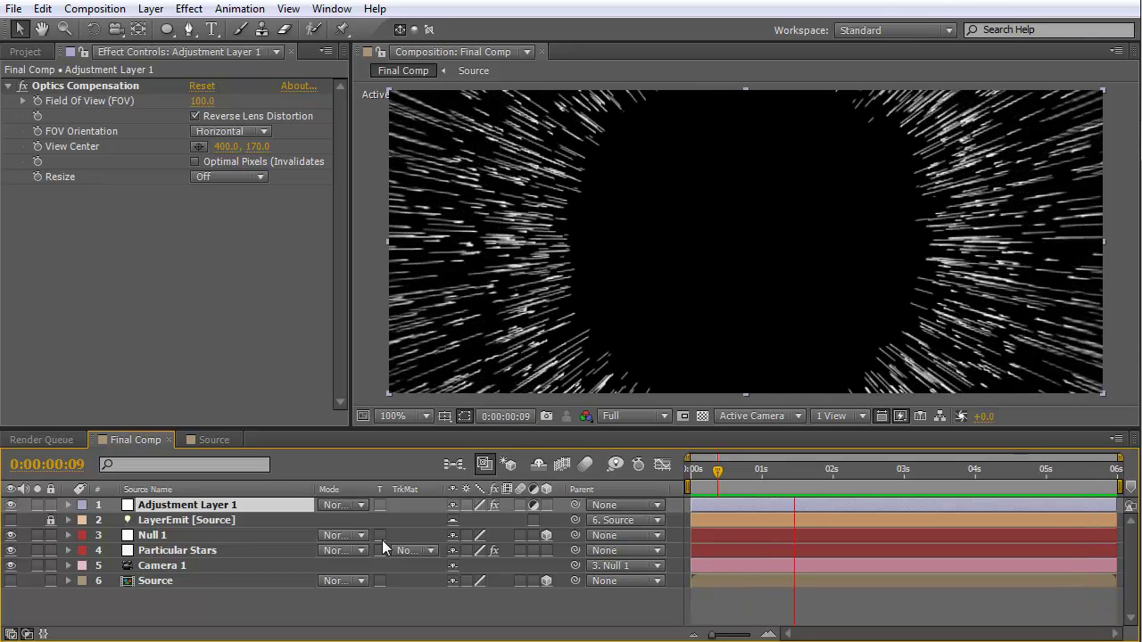
key("space")
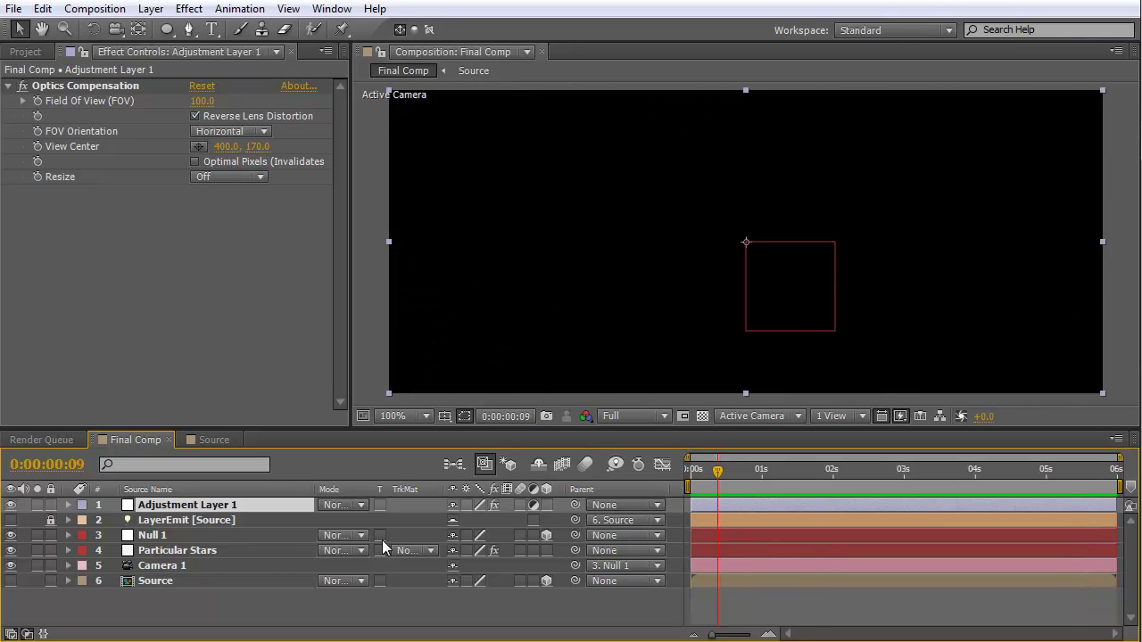
Step: Apply the Glow effect to the adjustment layer at 0:00:01:21 and check the stars around 0:00:01:05
left_click(825, 469)
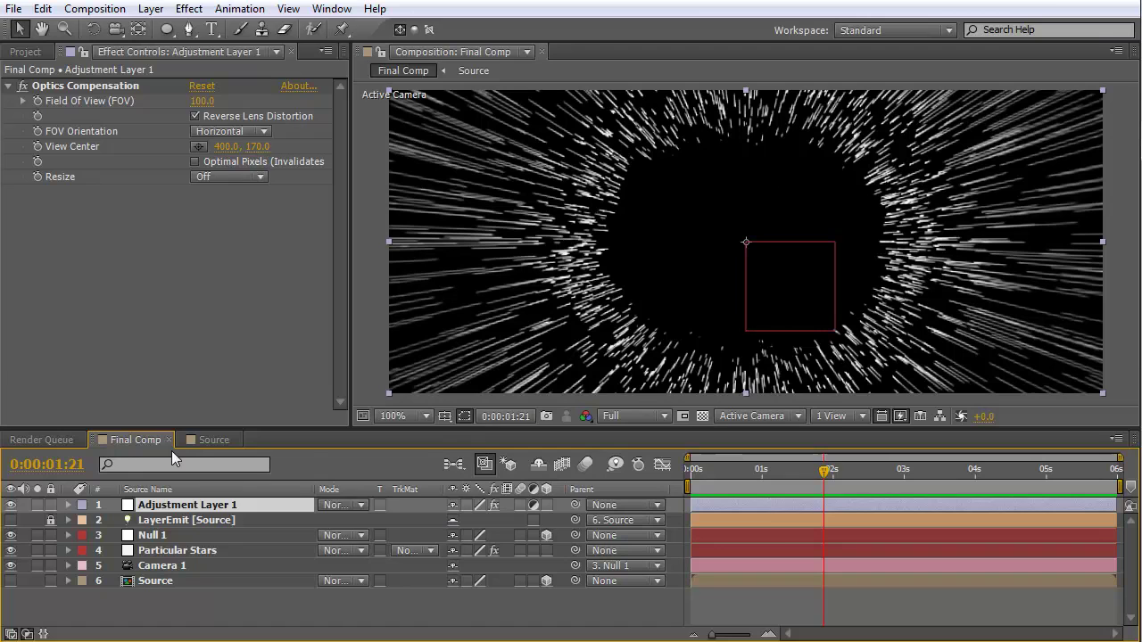
left_click(188, 8)
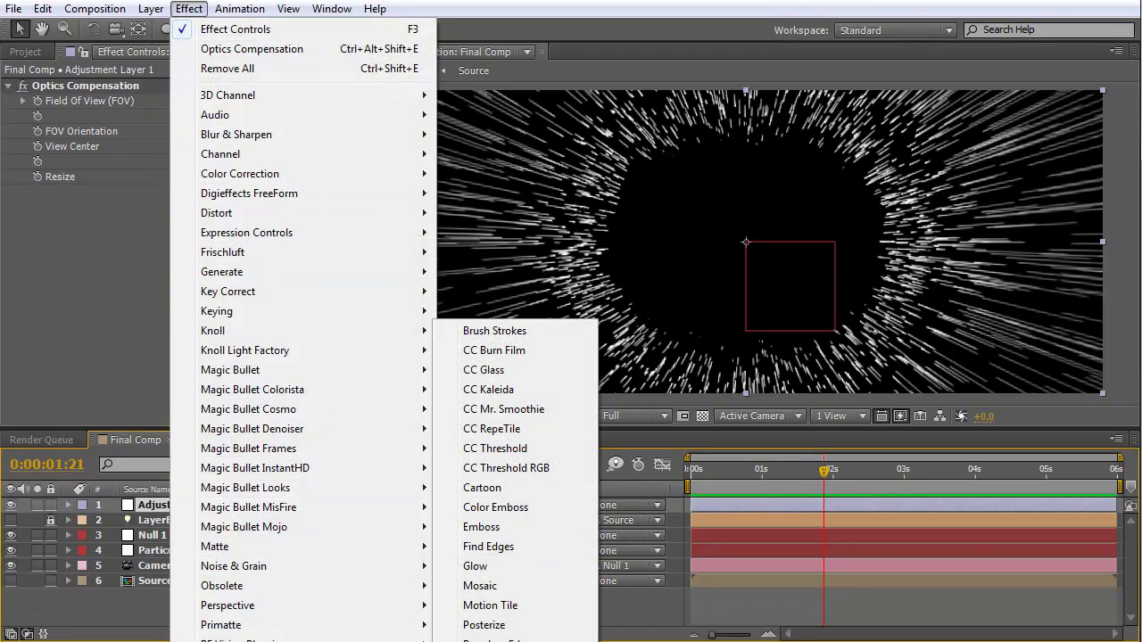
left_click(501, 562)
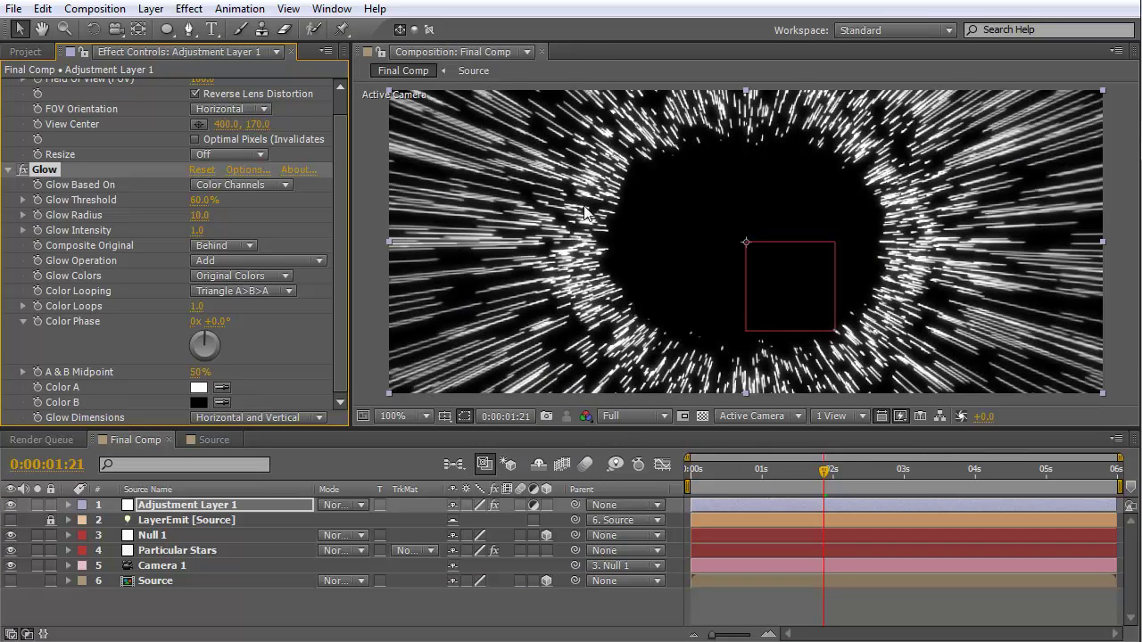
left_click(761, 480)
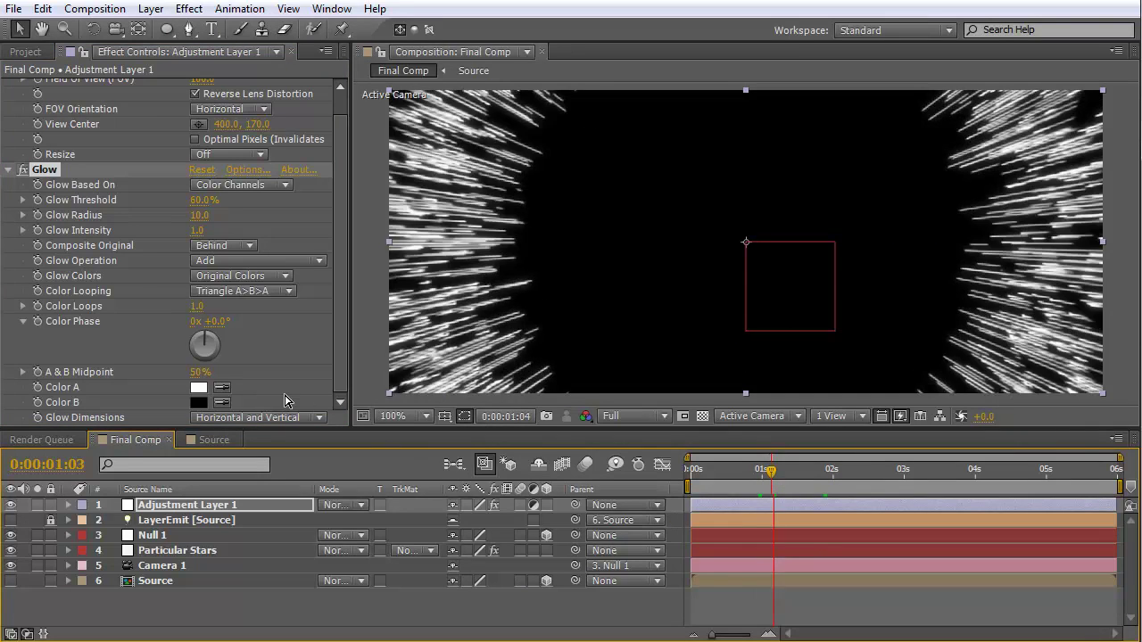
left_click(337, 321)
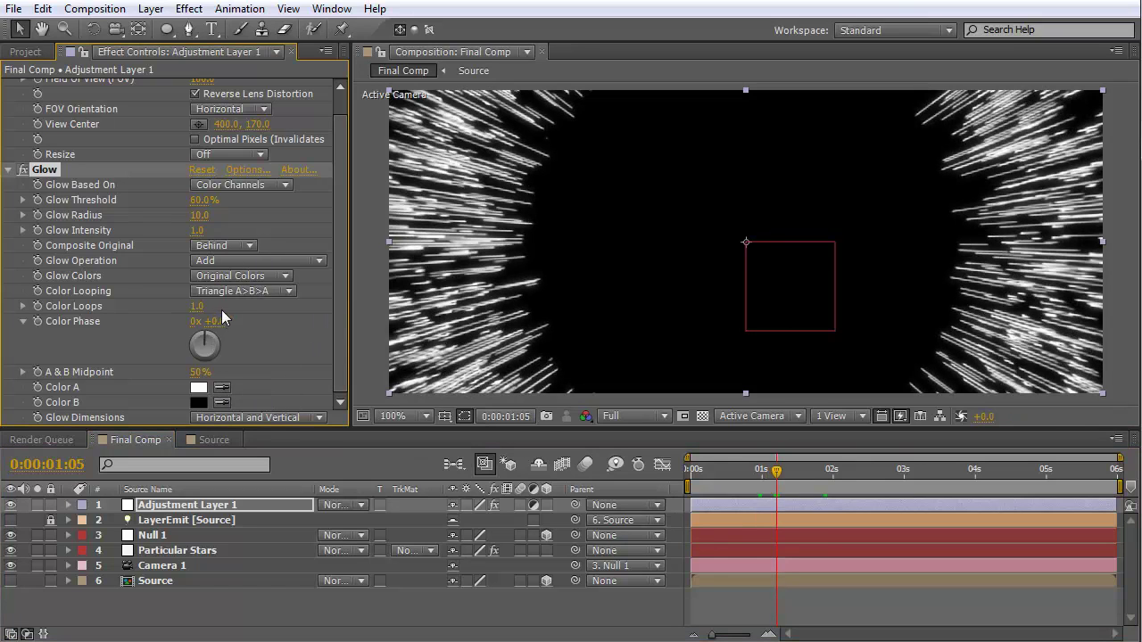
Step: Set the adjustment layer's Glow Colors to A & B Colors and make Color A a muted blue, 6E8FB3
left_click(253, 279)
left_click(262, 311)
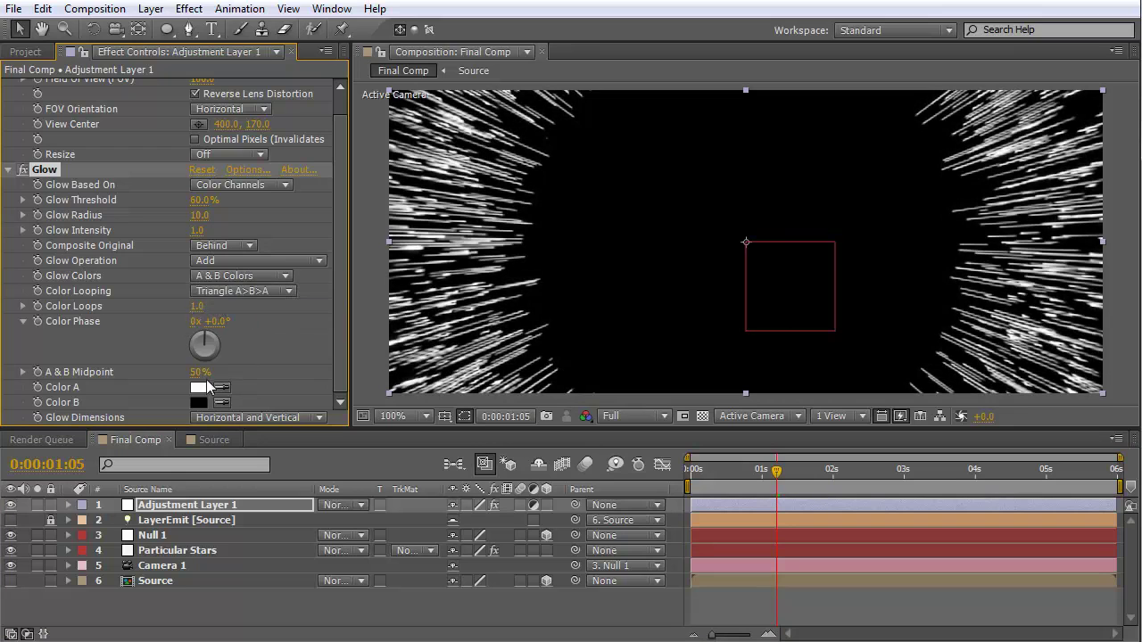
left_click(198, 388)
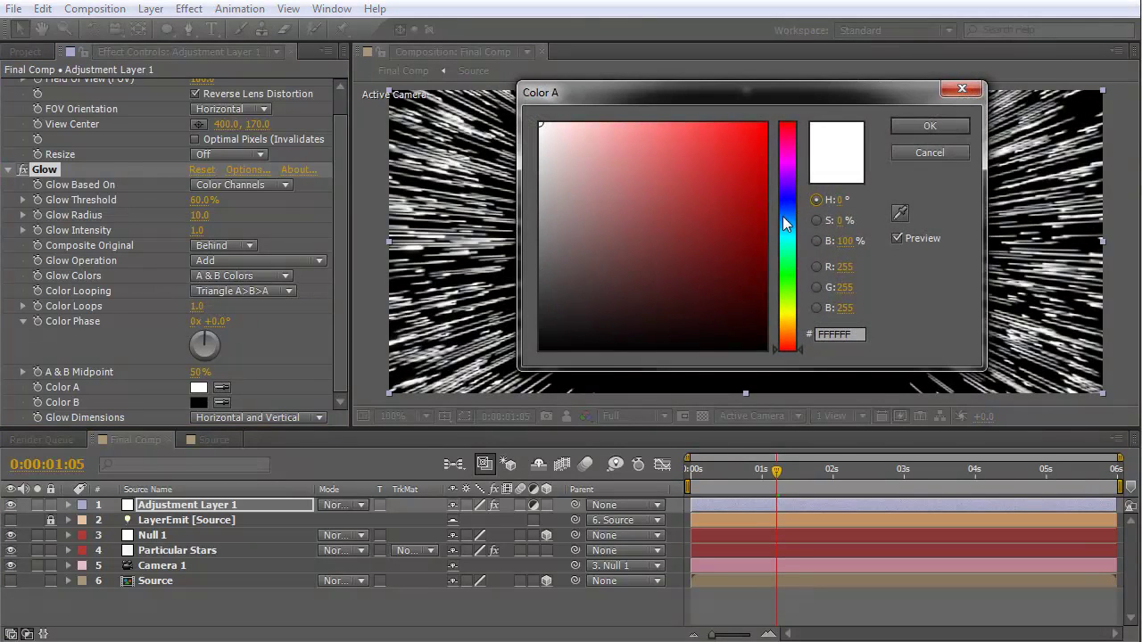
left_click(783, 217)
left_click(626, 190)
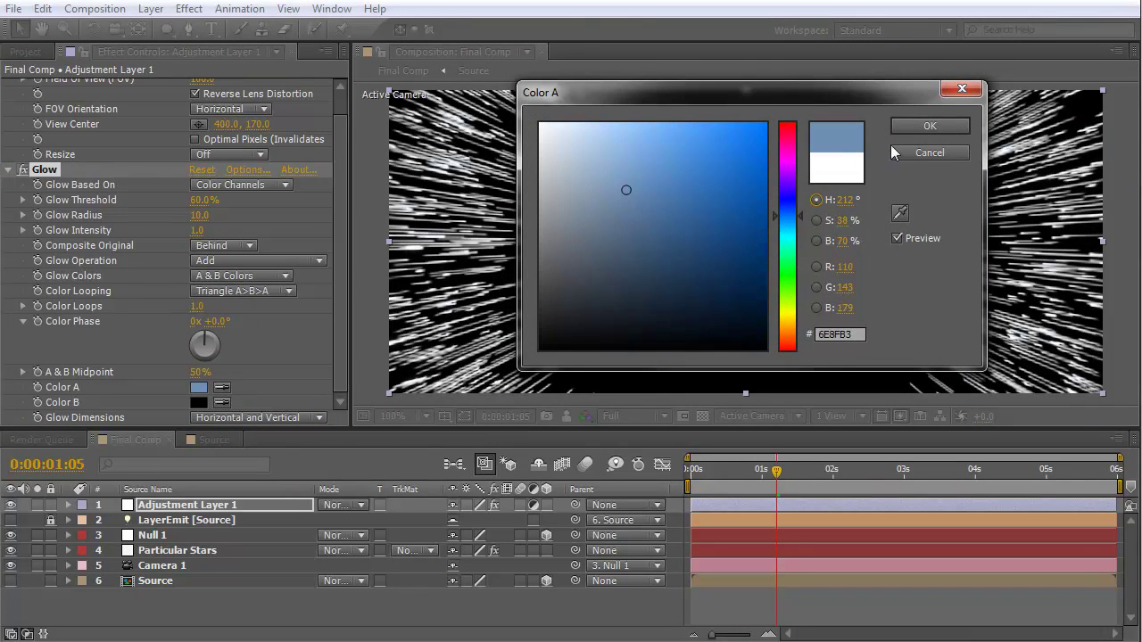
left_click(928, 127)
Step: Change the Glow effect's Color B to a dark, desaturated blue with a hue of 226°
left_click(198, 403)
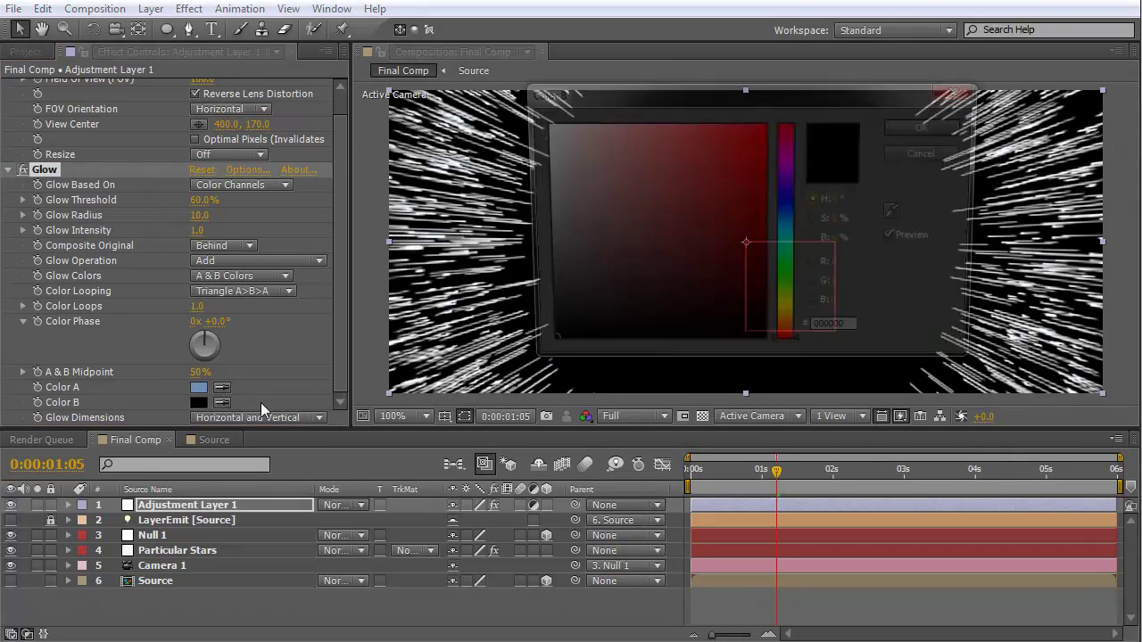
left_click(789, 207)
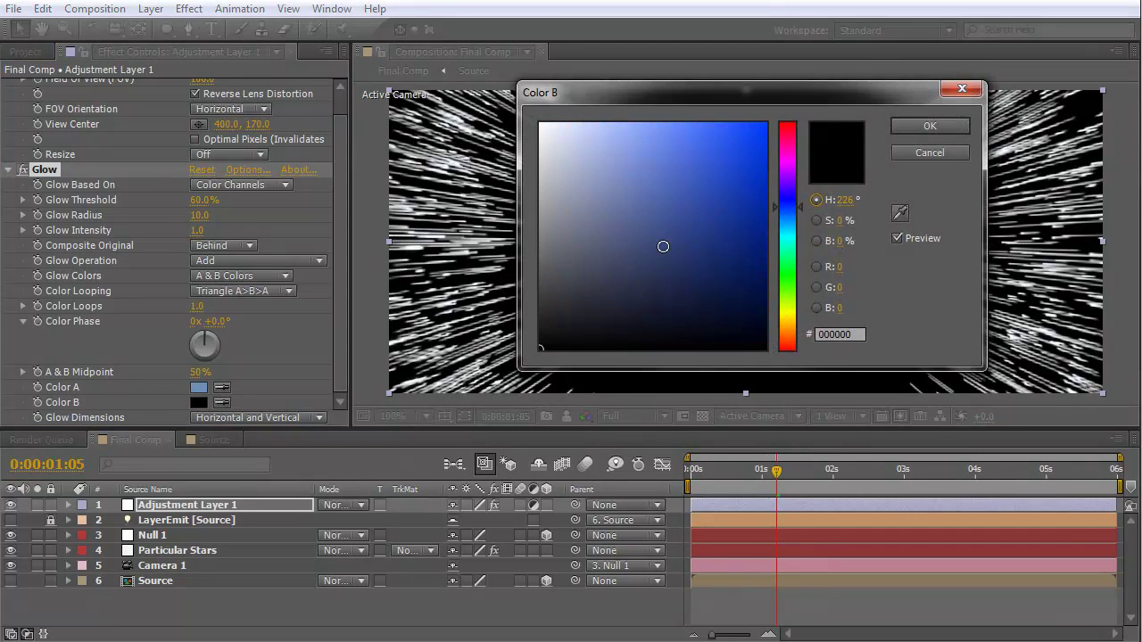
left_click_drag(663, 244, 647, 247)
left_click(908, 125)
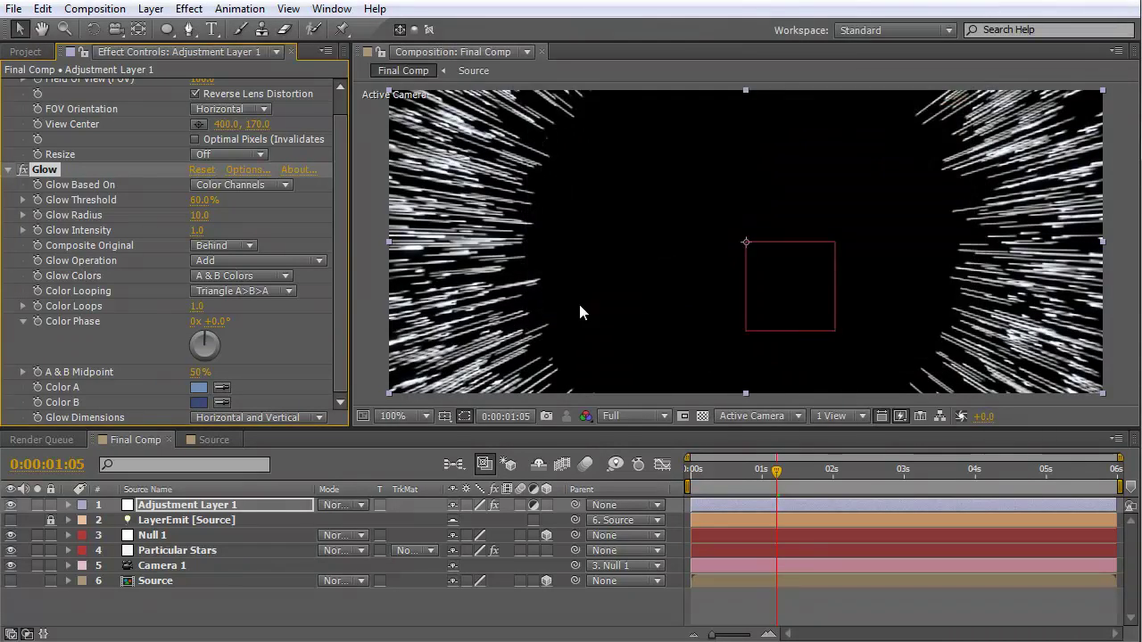
Step: Lower the Glow Threshold to 8.2% at 0:00:01:15 and briefly preview the blue-tinted stars
key("shift+Page_Down")
left_click_drag(203, 200, 112, 230)
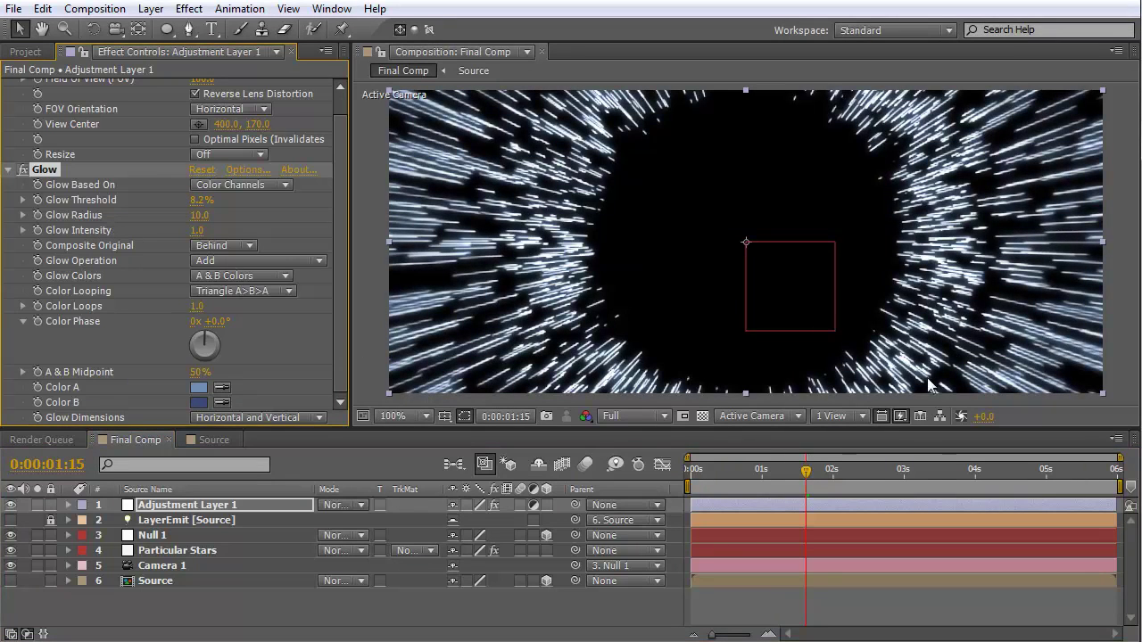
key("space")
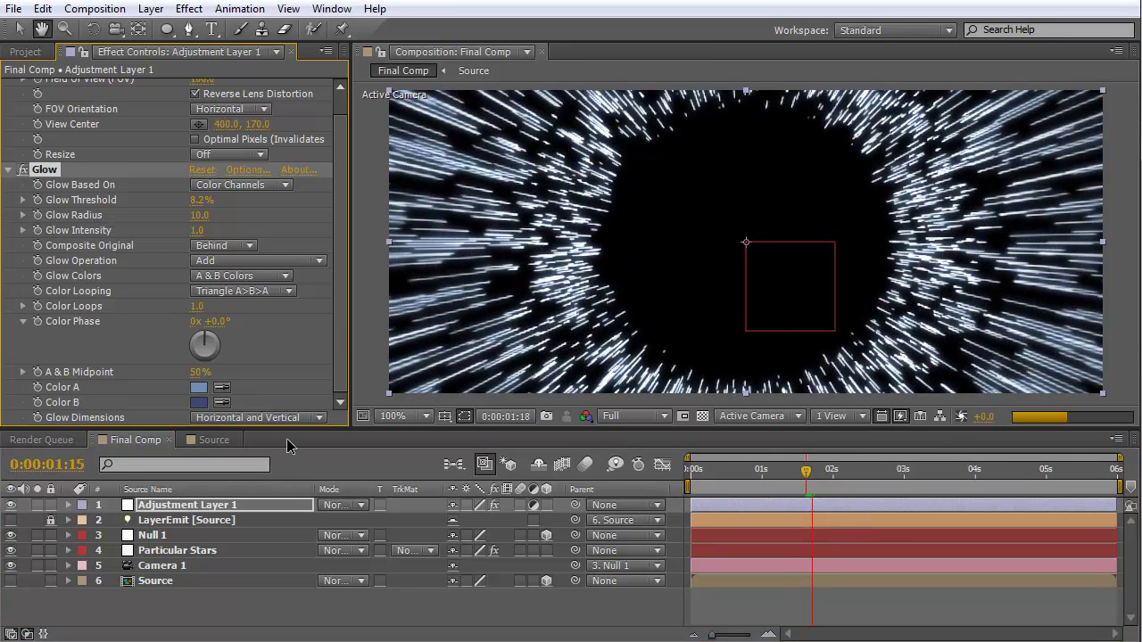
Step: Disable Glow on the adjustment layer and apply Shine with its Transfer Mode set to Add
left_click(23, 169)
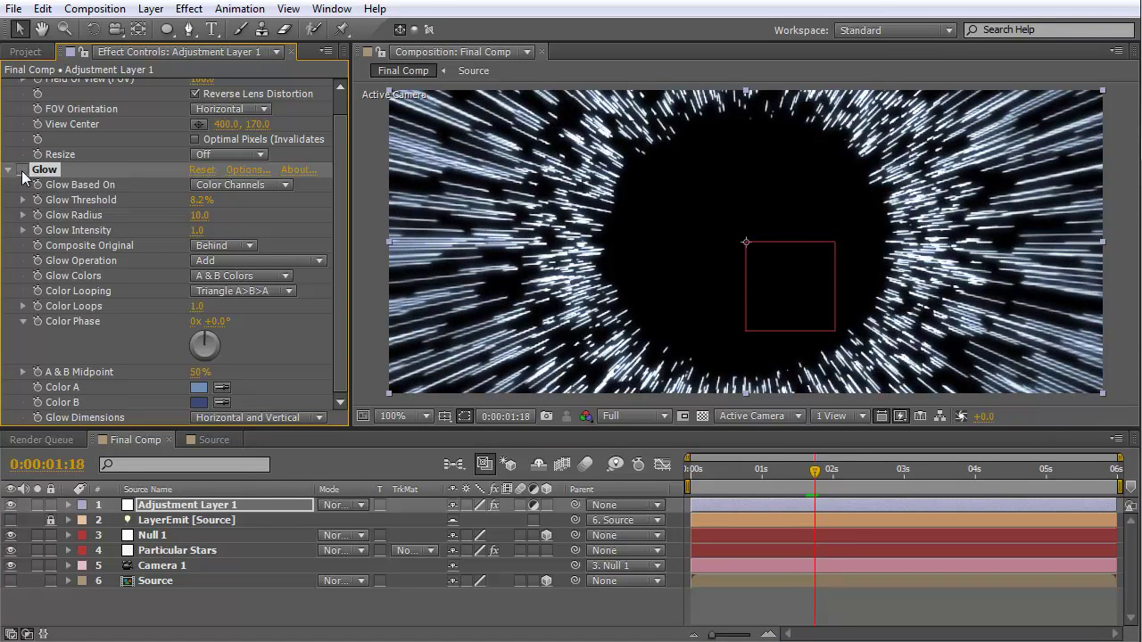
left_click(188, 9)
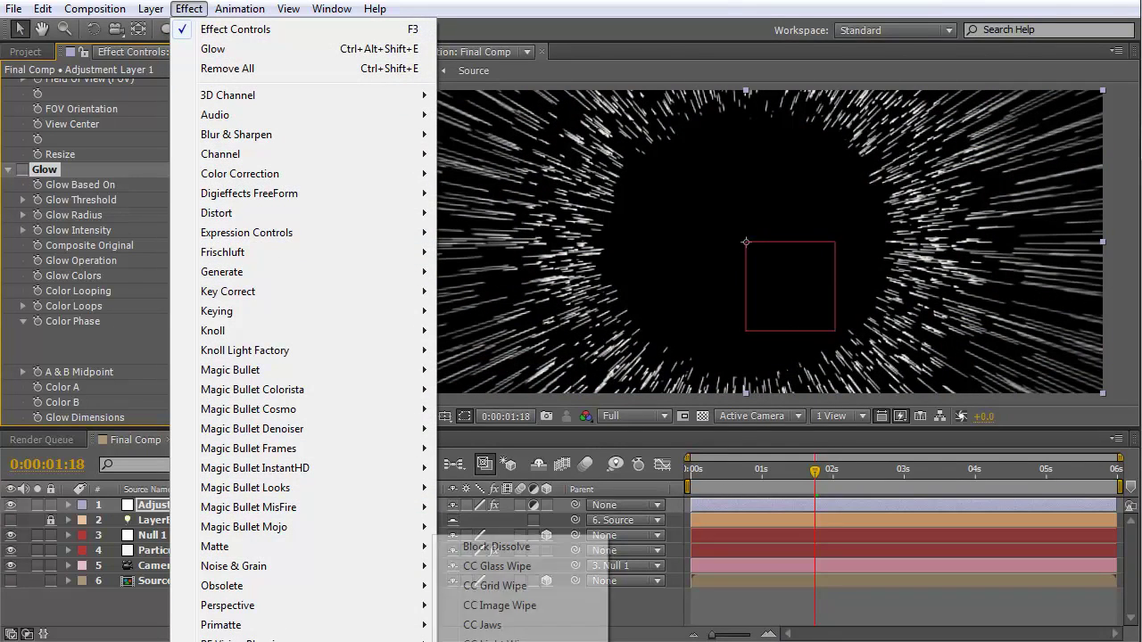
left_click(482, 629)
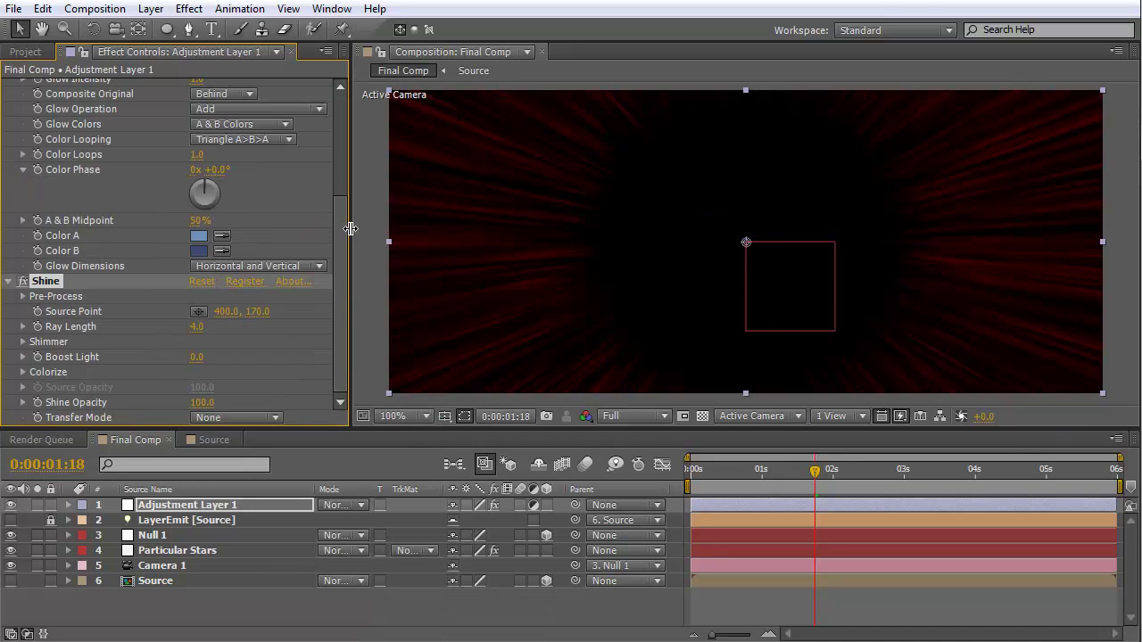
left_click(223, 420)
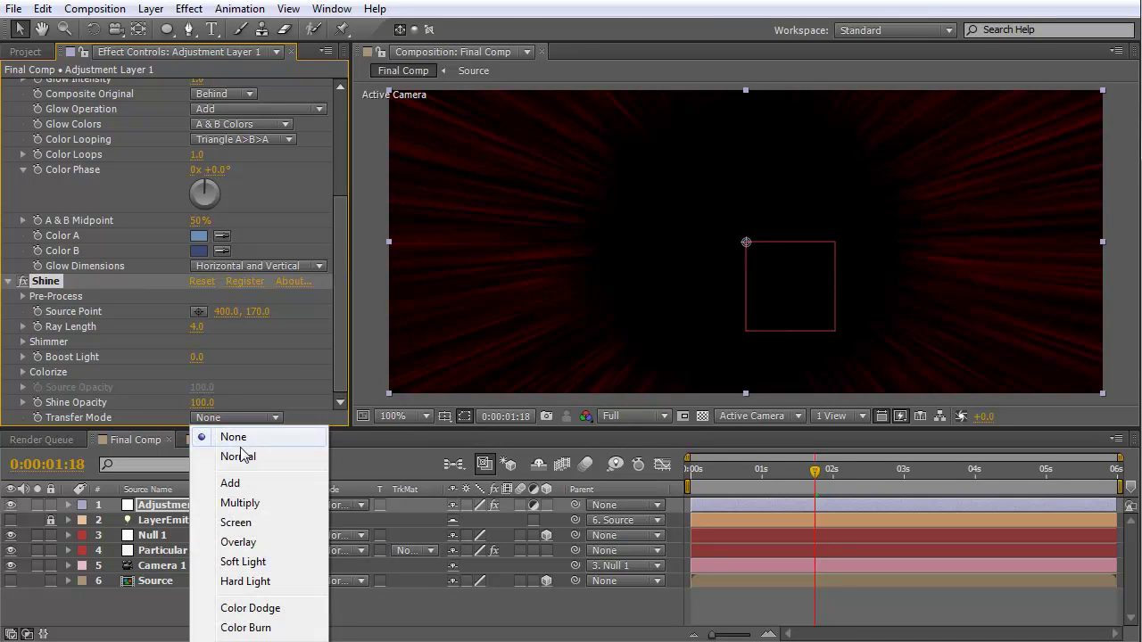
left_click(243, 483)
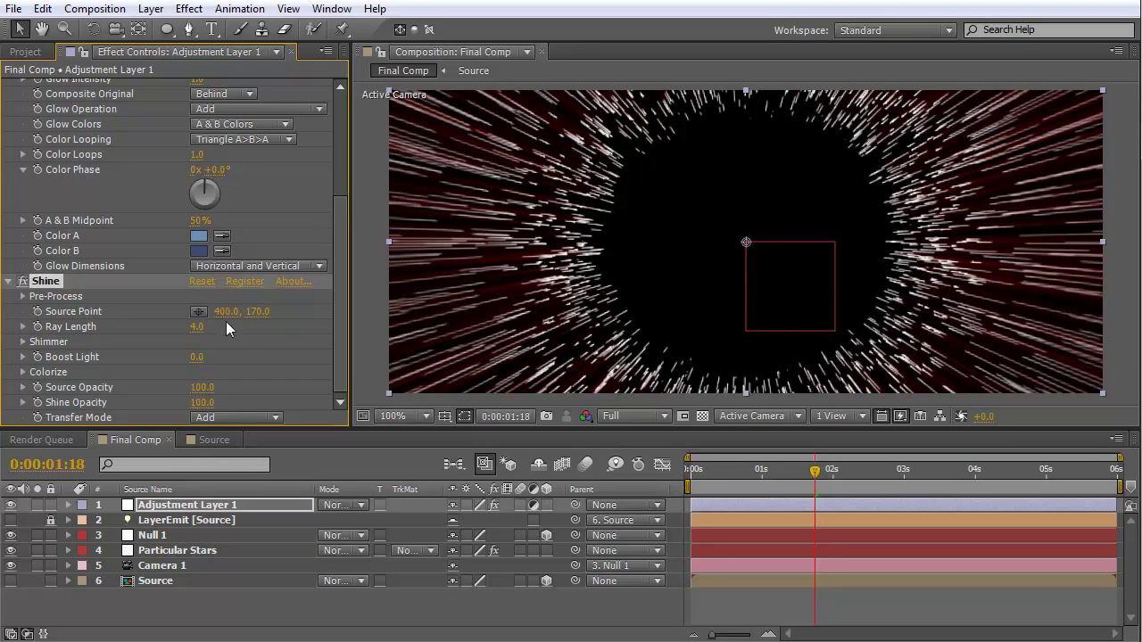
Step: Set Shine's Colorize preset to Electric and check the Base On options, keeping Lightness
left_click(23, 372)
scroll(86, 373, "down", 2)
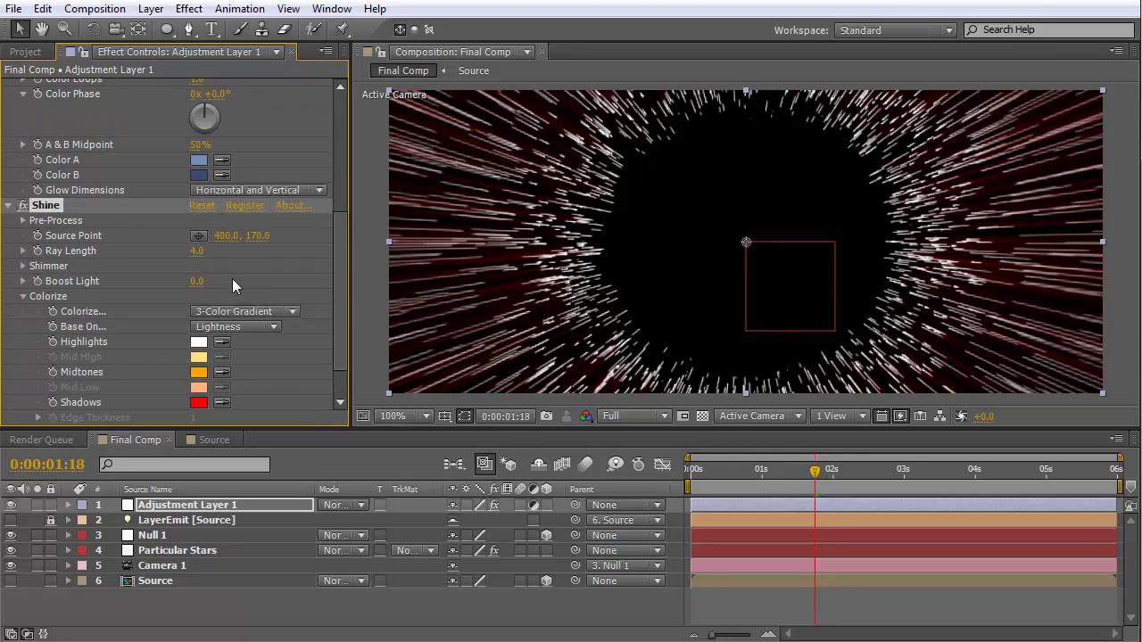
scroll(173, 337, "down", 1)
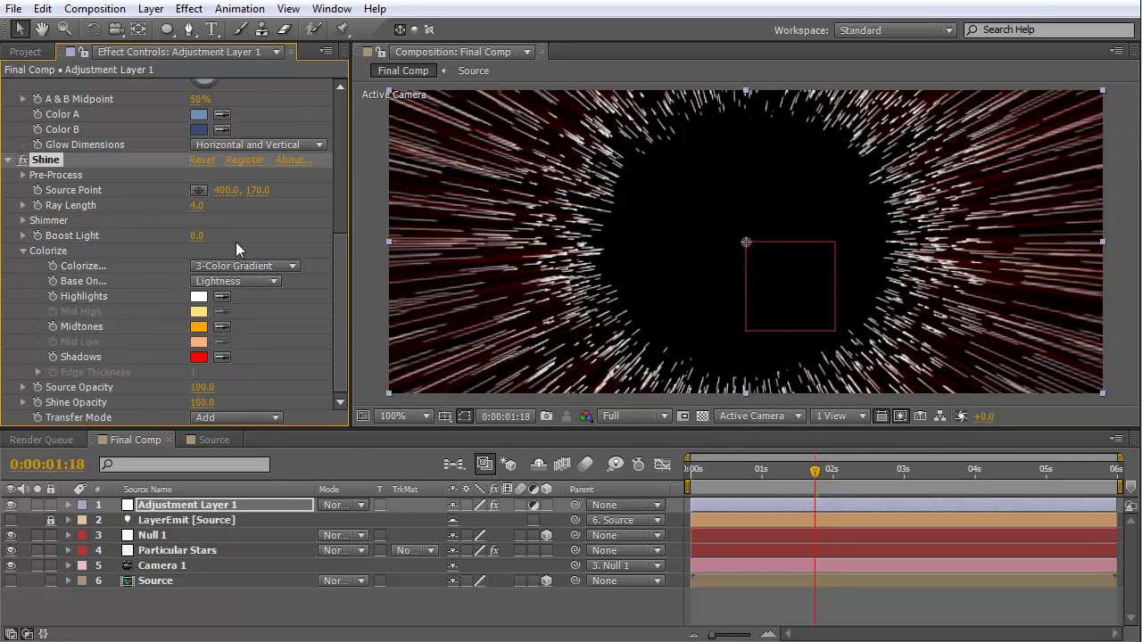
left_click(238, 268)
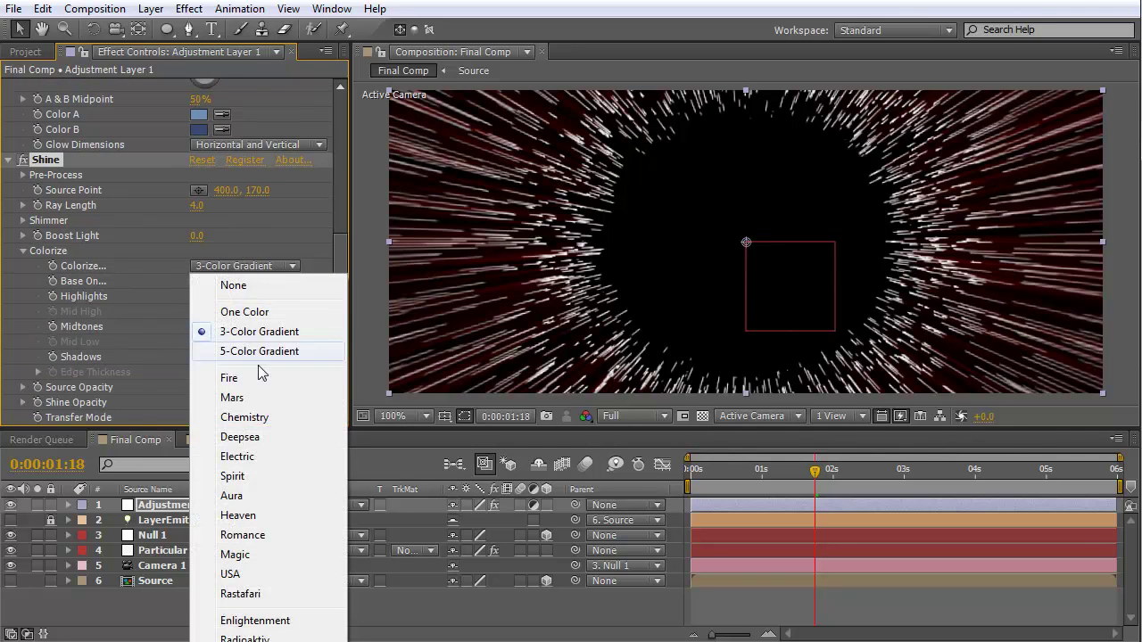
left_click(260, 458)
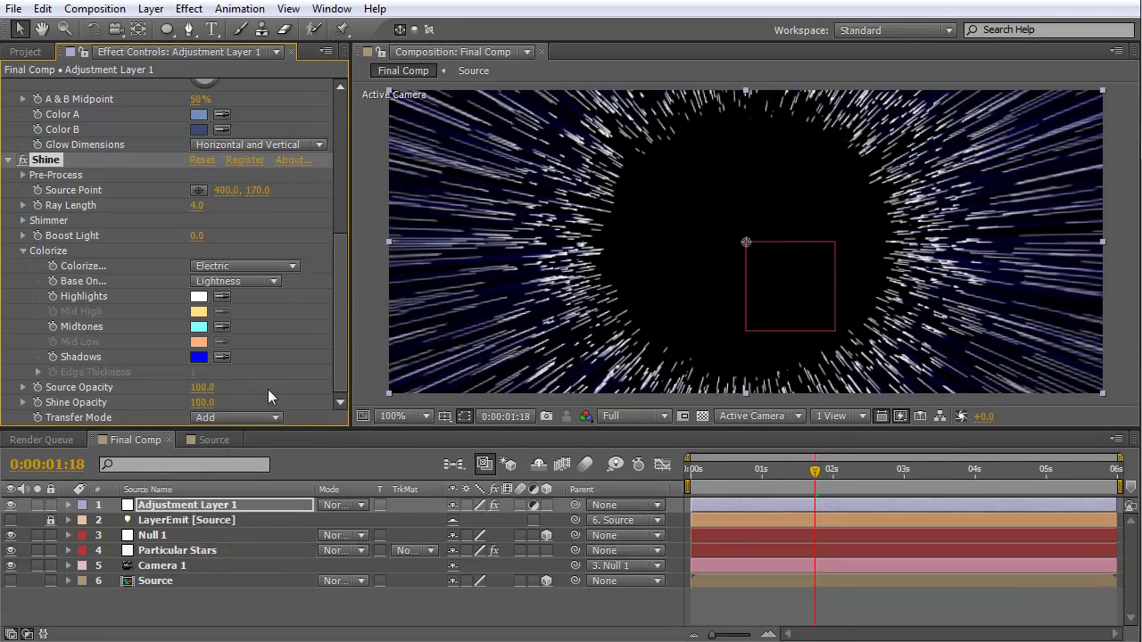
left_click(249, 279)
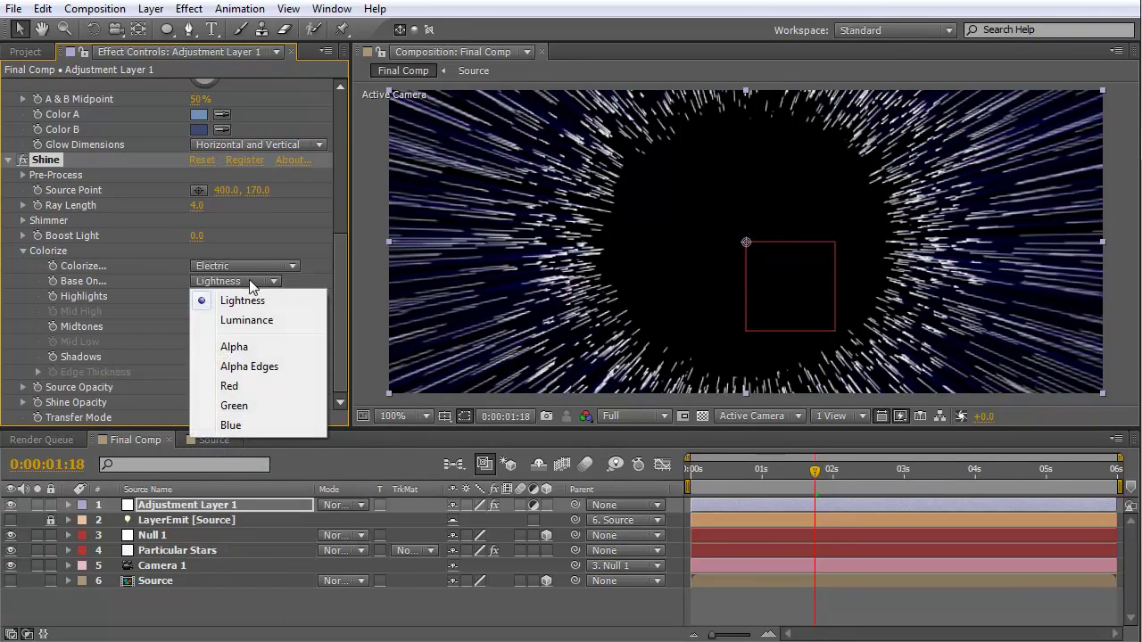
left_click(176, 368)
Step: Set Shine's Shadows color to a softer medium blue, 39669E
left_click(197, 357)
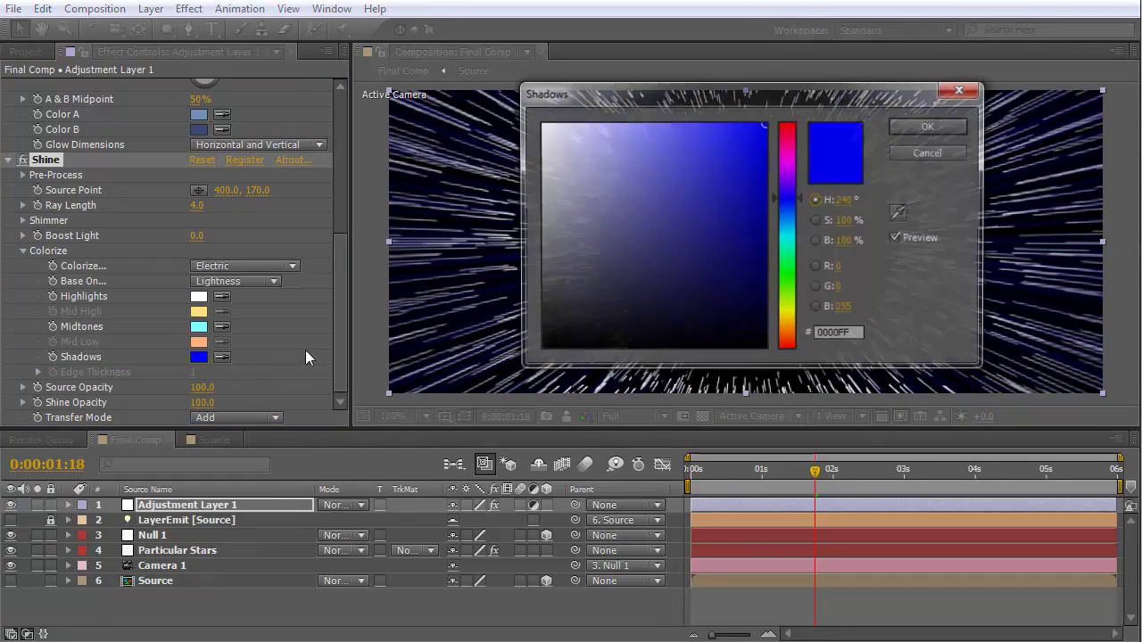
left_click(790, 220)
left_click_drag(791, 215, 791, 218)
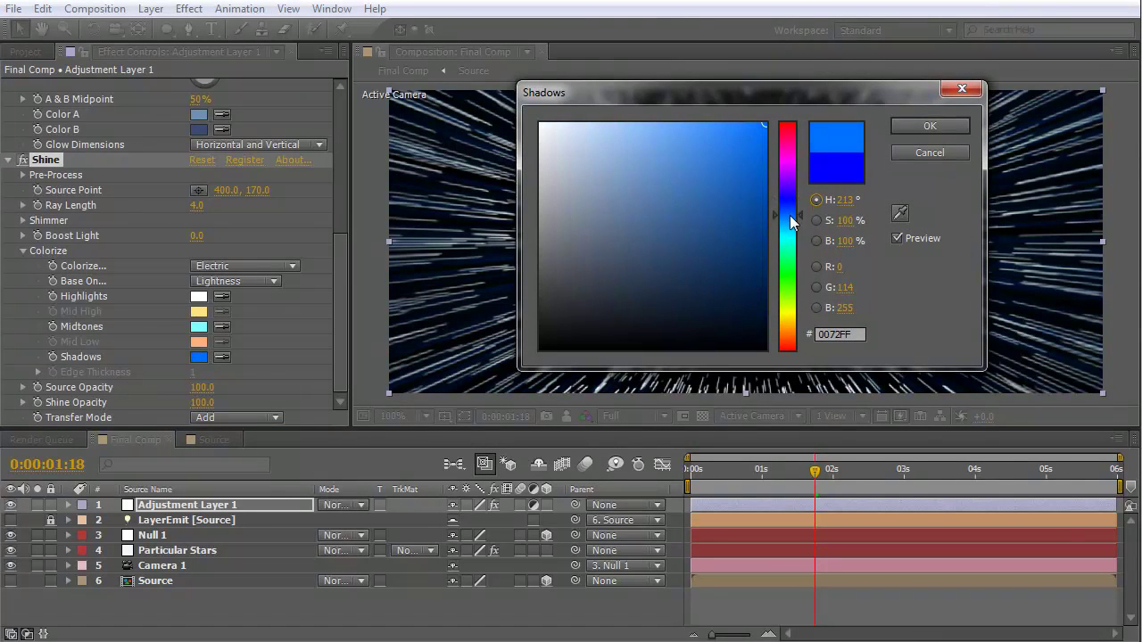
left_click_drag(690, 197, 679, 214)
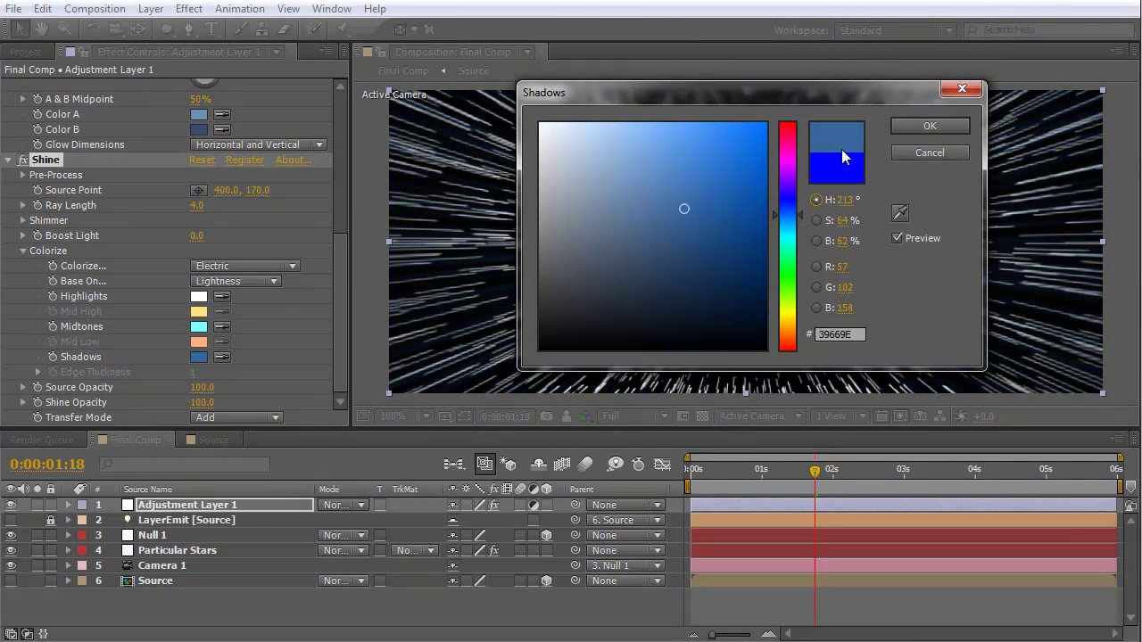
left_click(929, 126)
Step: Set Shine's Midtones color to sky blue 5EAFDD and shorten its Ray Length to 1.3
left_click(198, 327)
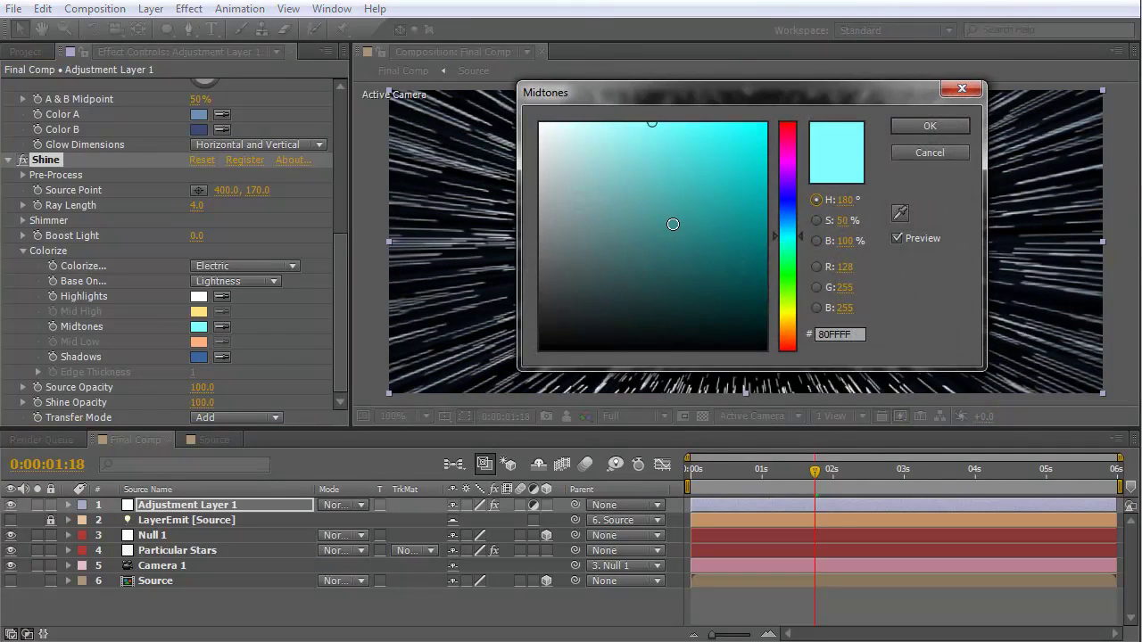
left_click_drag(787, 234, 787, 222)
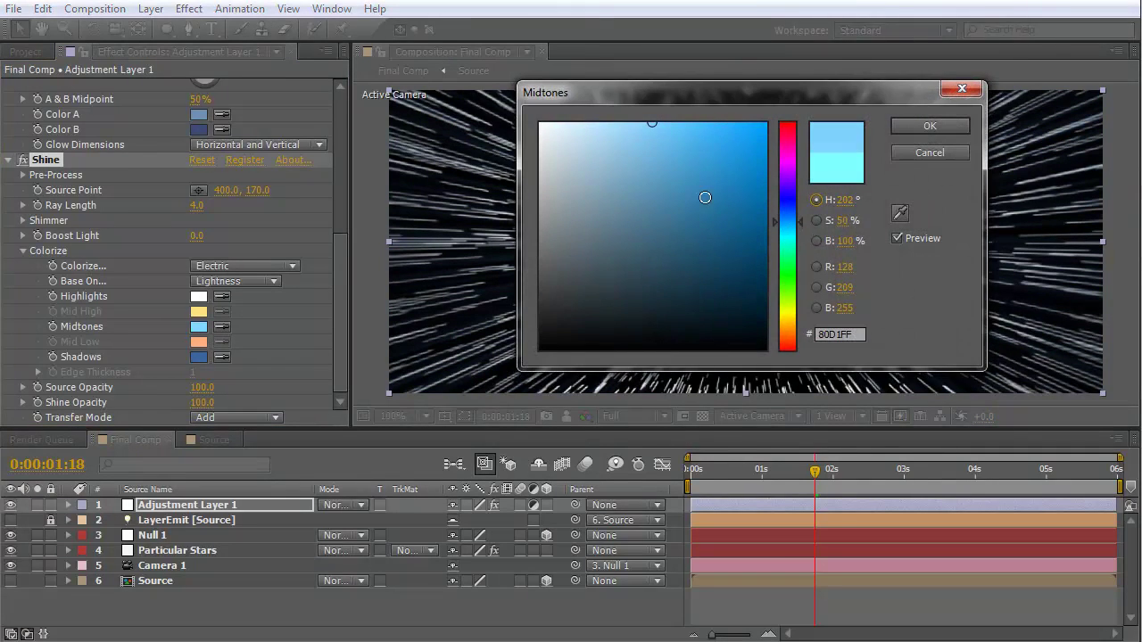
left_click(688, 174)
left_click_drag(688, 174, 671, 153)
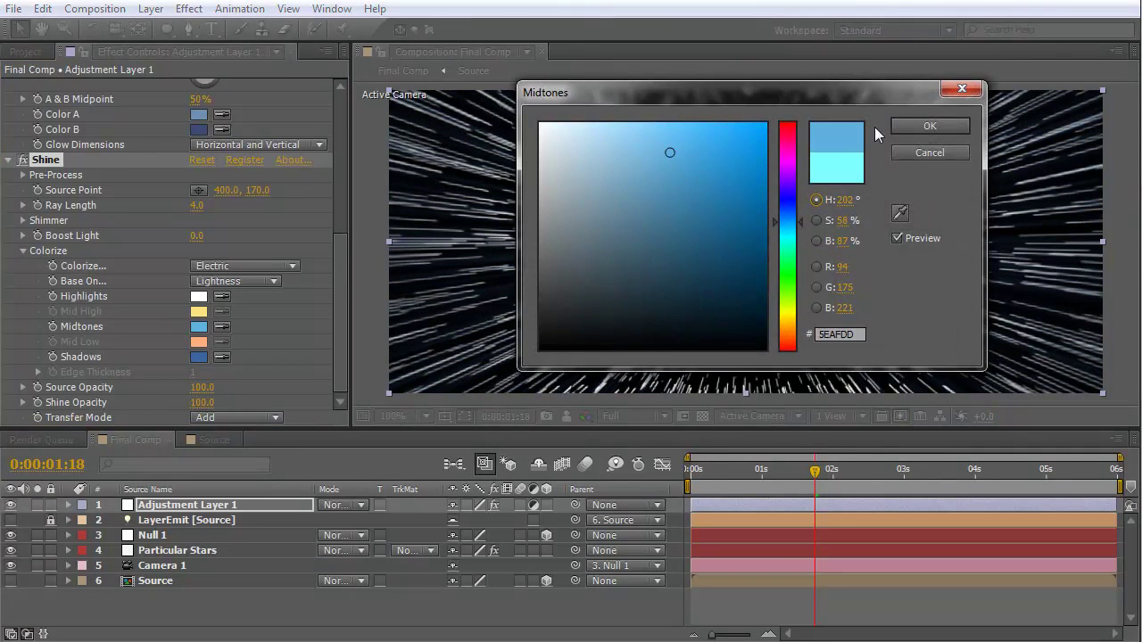
left_click(930, 125)
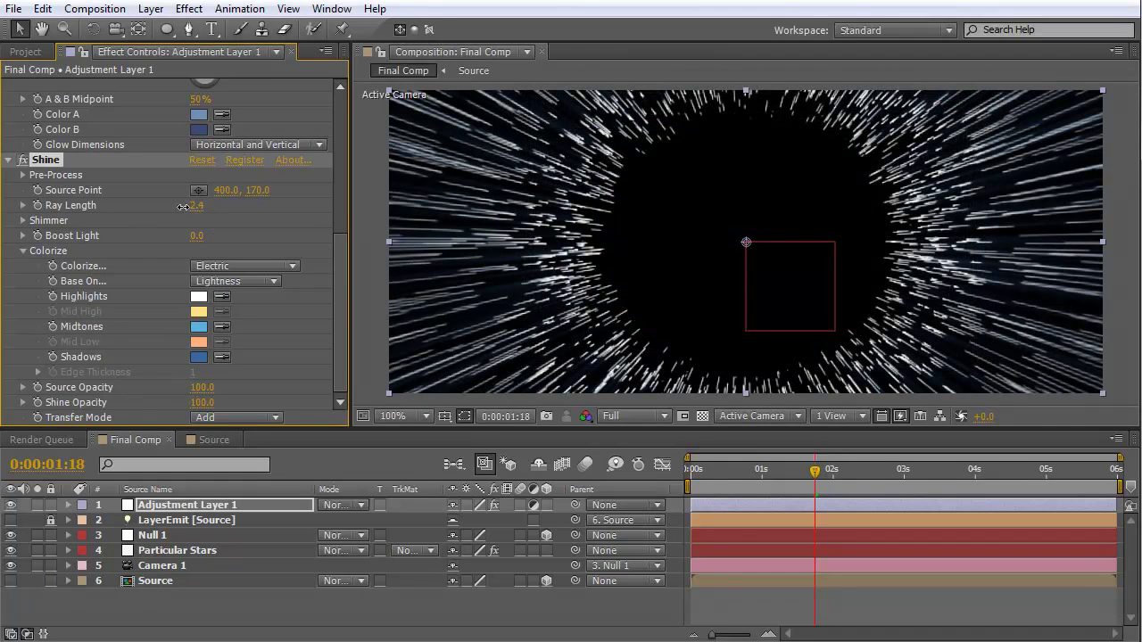
left_click_drag(183, 207, 107, 217)
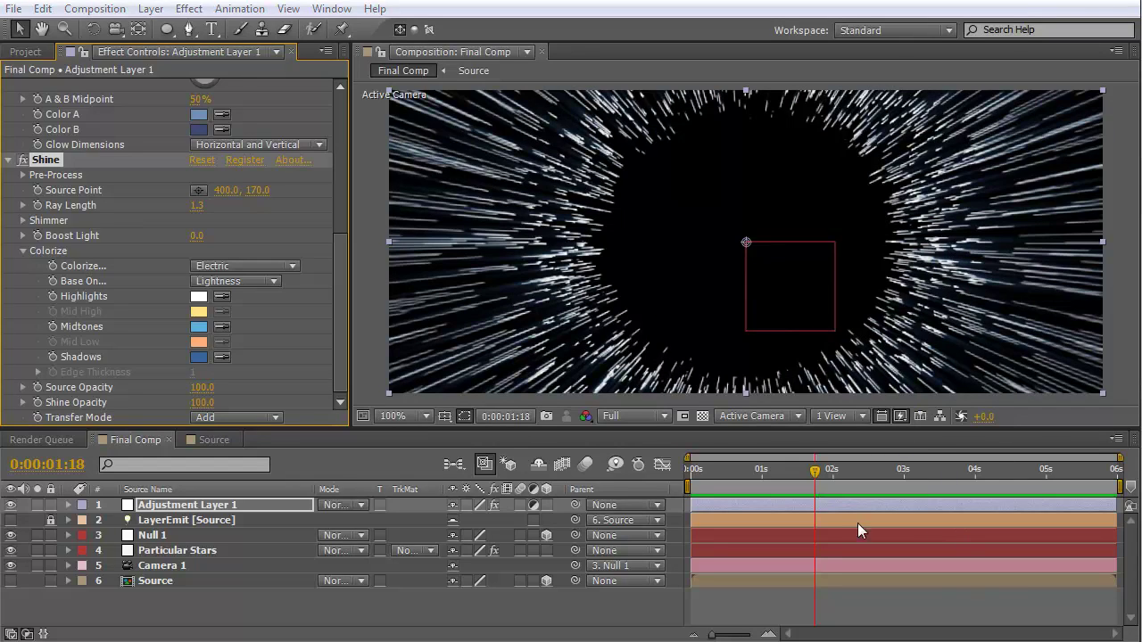
left_click(376, 599)
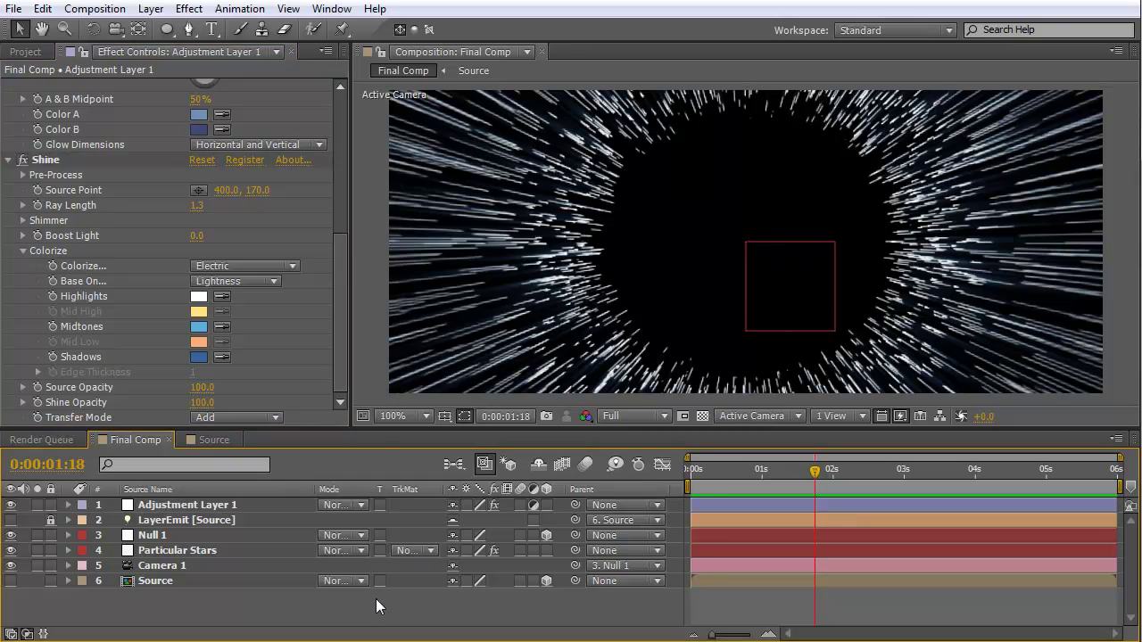